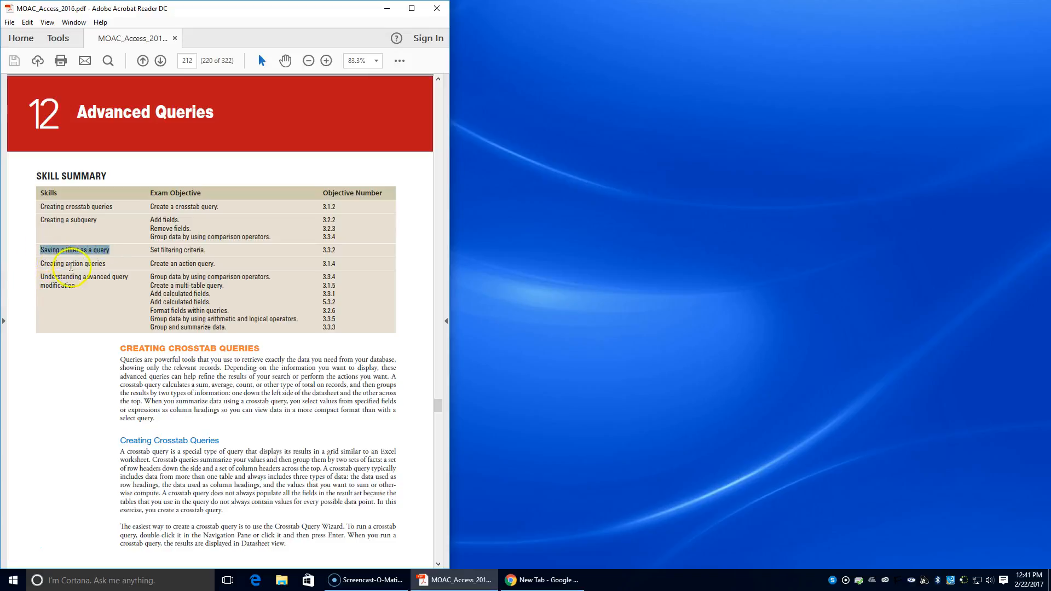
Review the Advanced Queries skill summary and go to the Create Crosstab Queries exercise on page 213
{"action": "left_click_drag", "start_coordinate": [39, 266], "coordinate": [127, 265]}
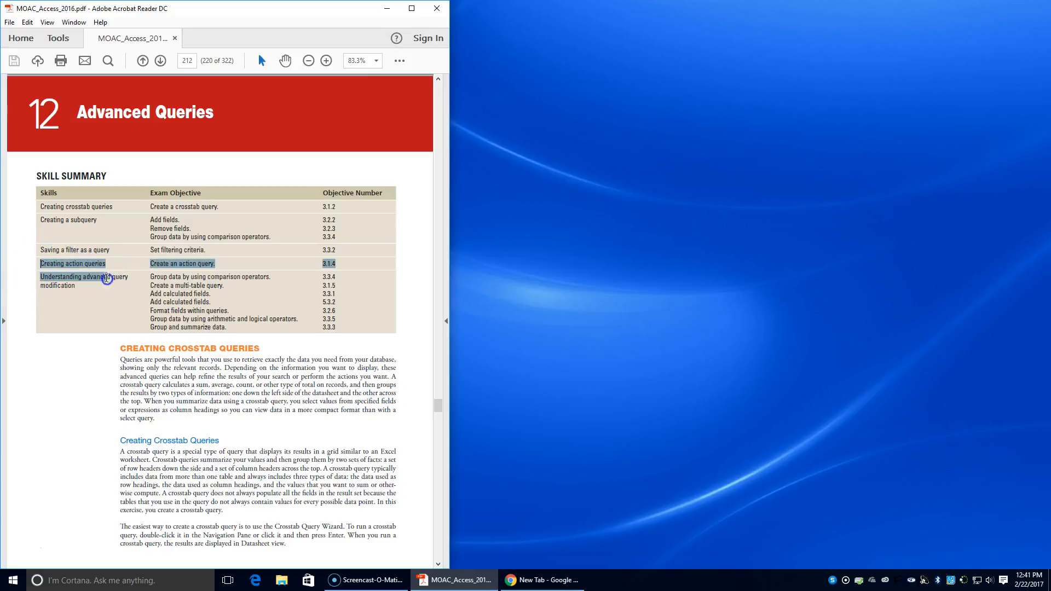
{"action": "left_click", "coordinate": [88, 285]}
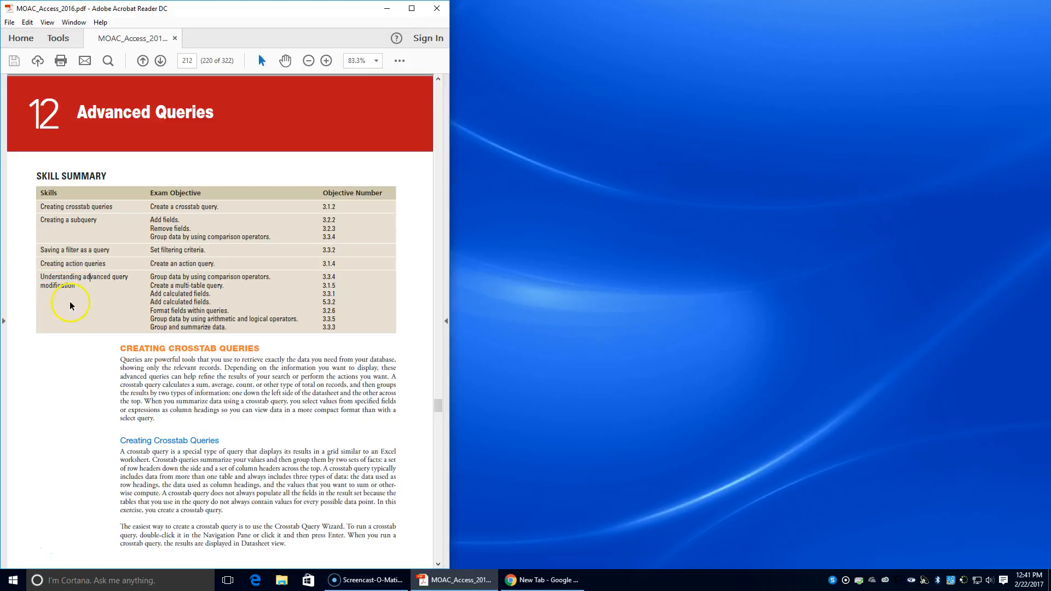
{"action": "scroll", "coordinate": [73, 396], "scroll_direction": "down", "scroll_amount": 10}
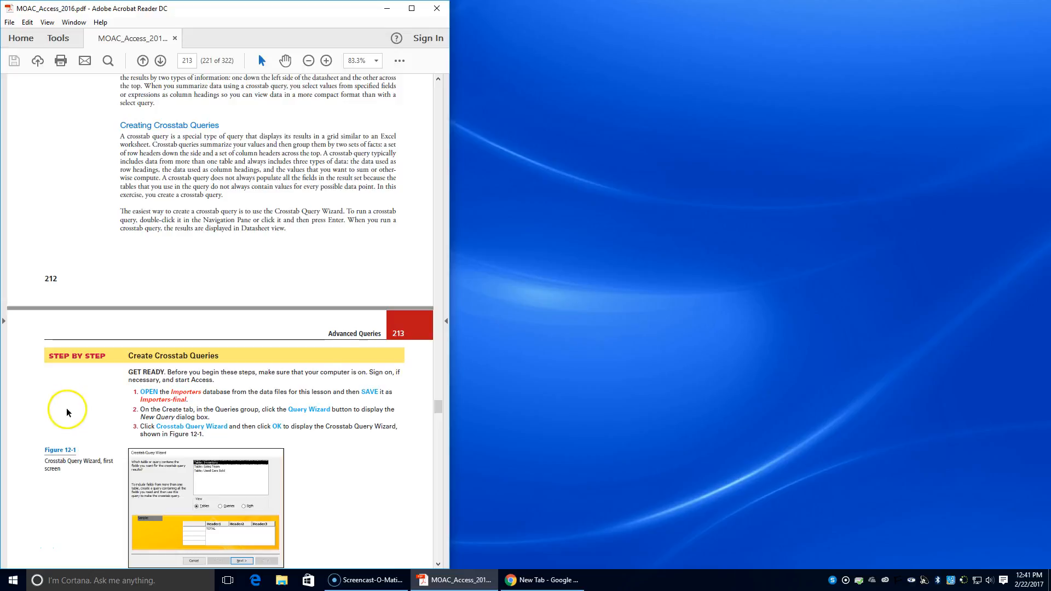
{"action": "scroll", "coordinate": [70, 405], "scroll_direction": "down", "scroll_amount": 1}
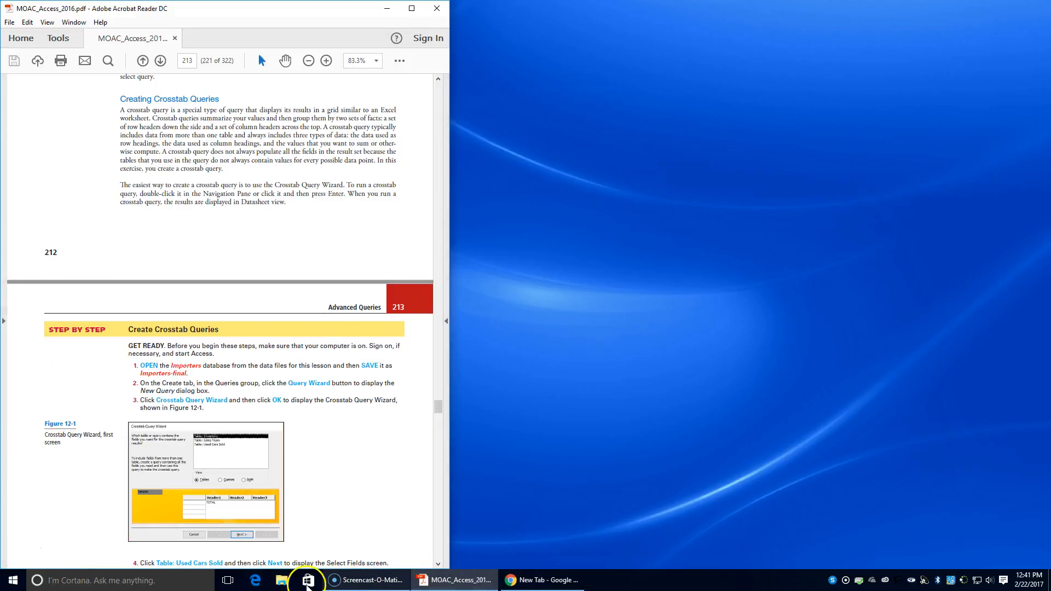
Open the Importers database from INFO TECH I > ACCESS > DATA FILES > Lesson12 Student Data Files in File Explorer
{"action": "left_click", "coordinate": [288, 585]}
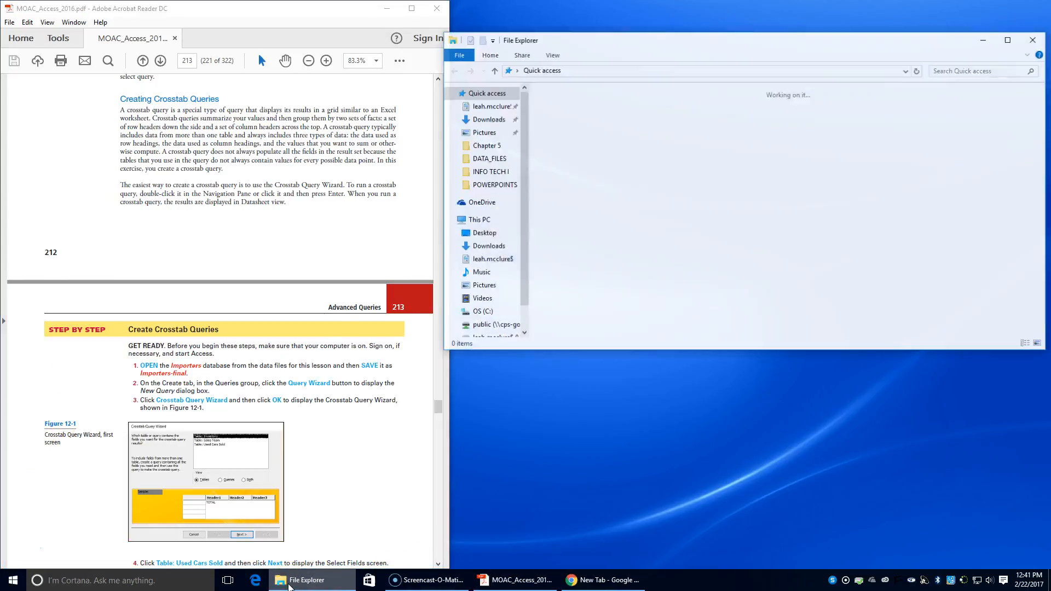
{"action": "double_click", "coordinate": [586, 115]}
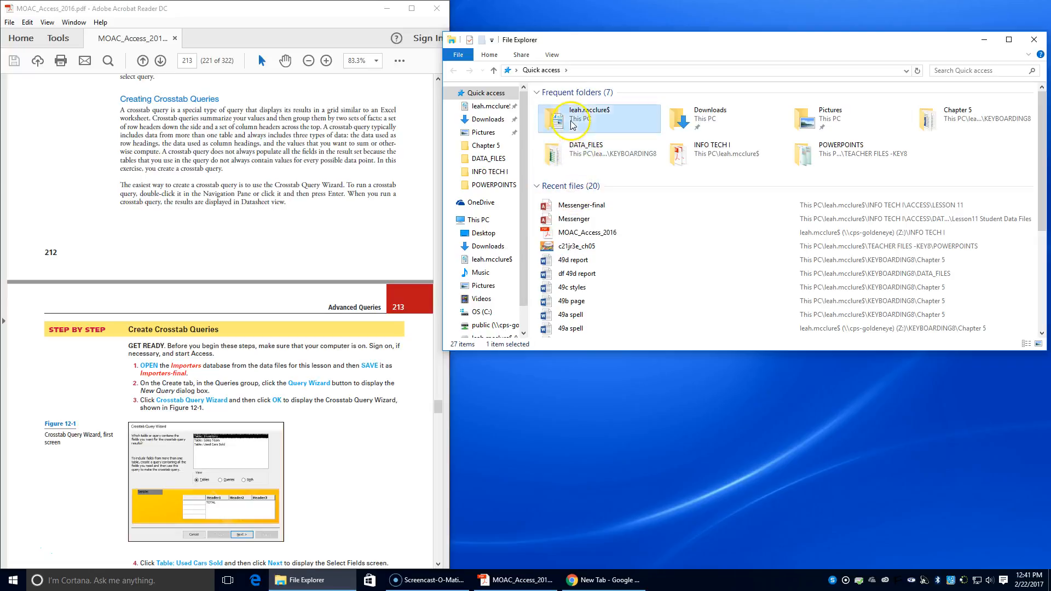
{"action": "double_click", "coordinate": [563, 265]}
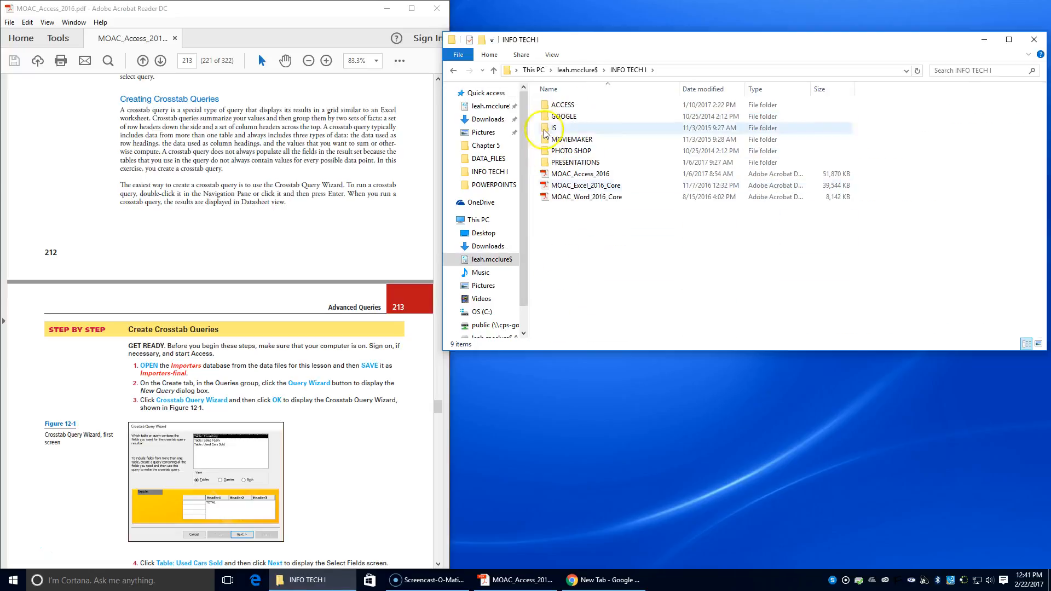
{"action": "double_click", "coordinate": [564, 105]}
{"action": "double_click", "coordinate": [565, 106]}
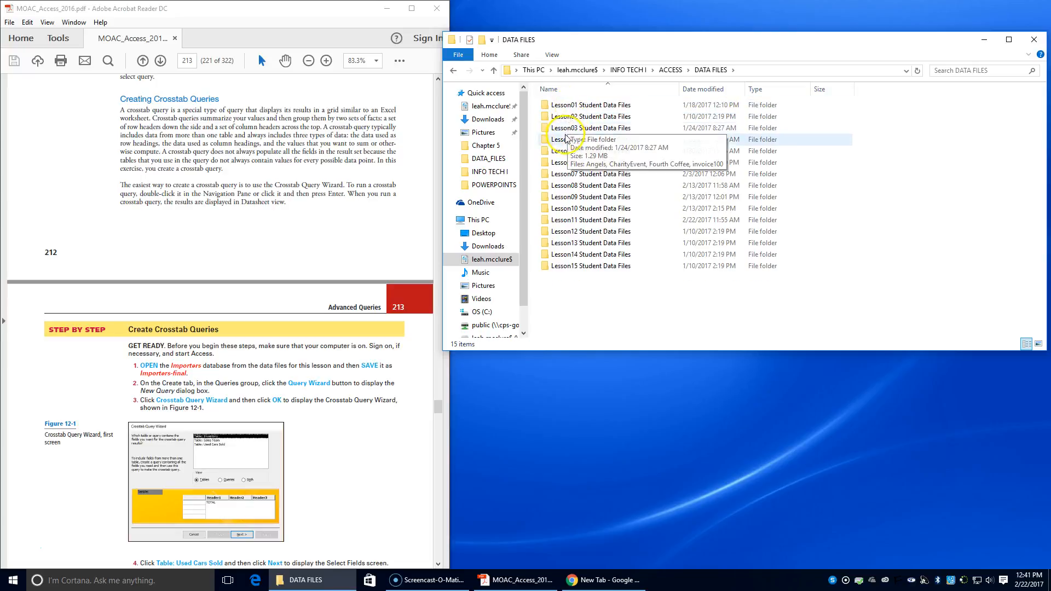
{"action": "left_click", "coordinate": [569, 243]}
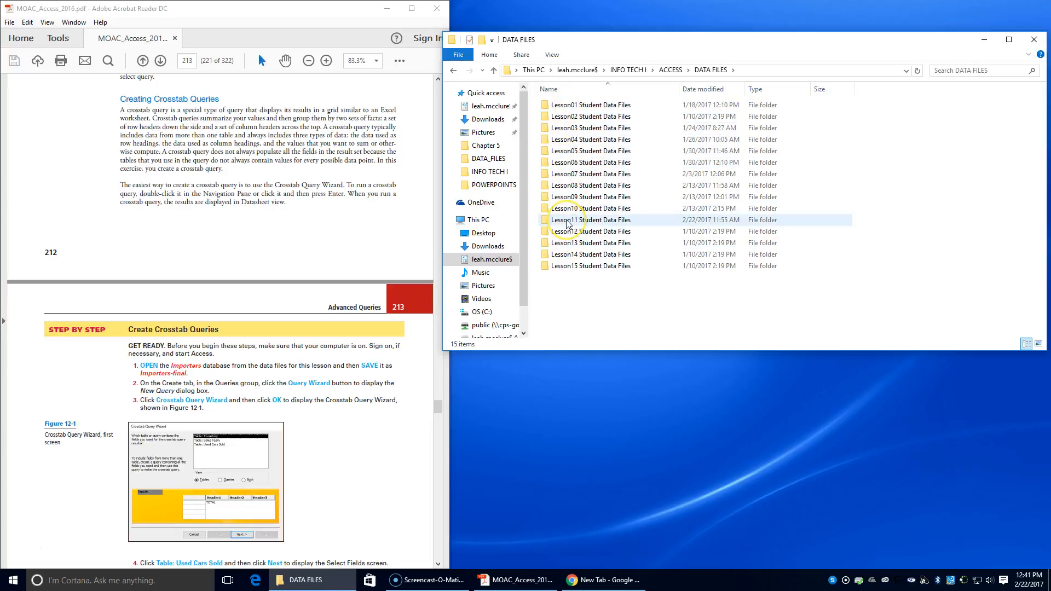
{"action": "double_click", "coordinate": [566, 231]}
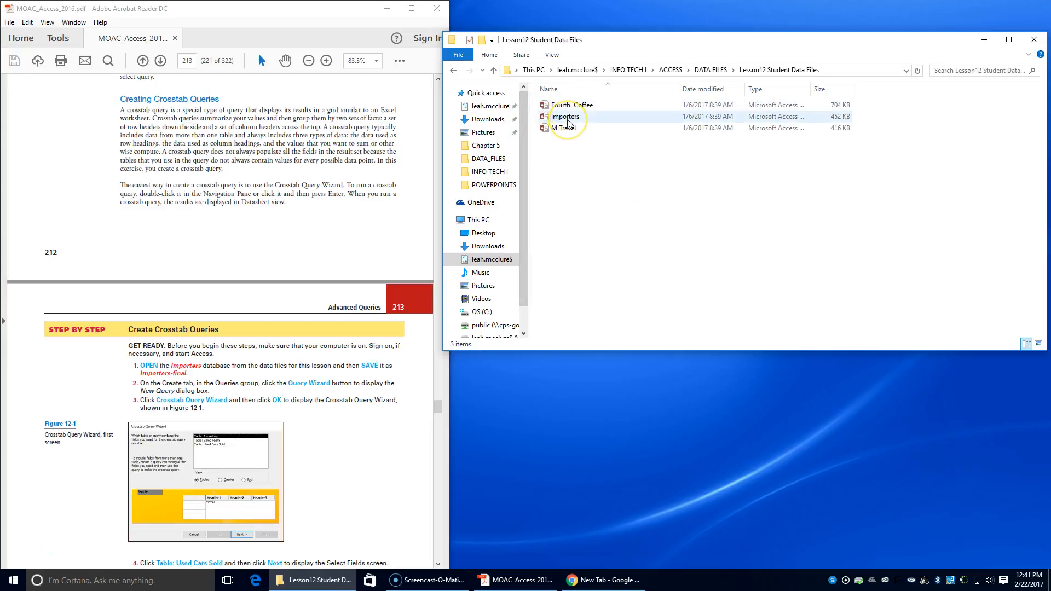
{"action": "double_click", "coordinate": [567, 121]}
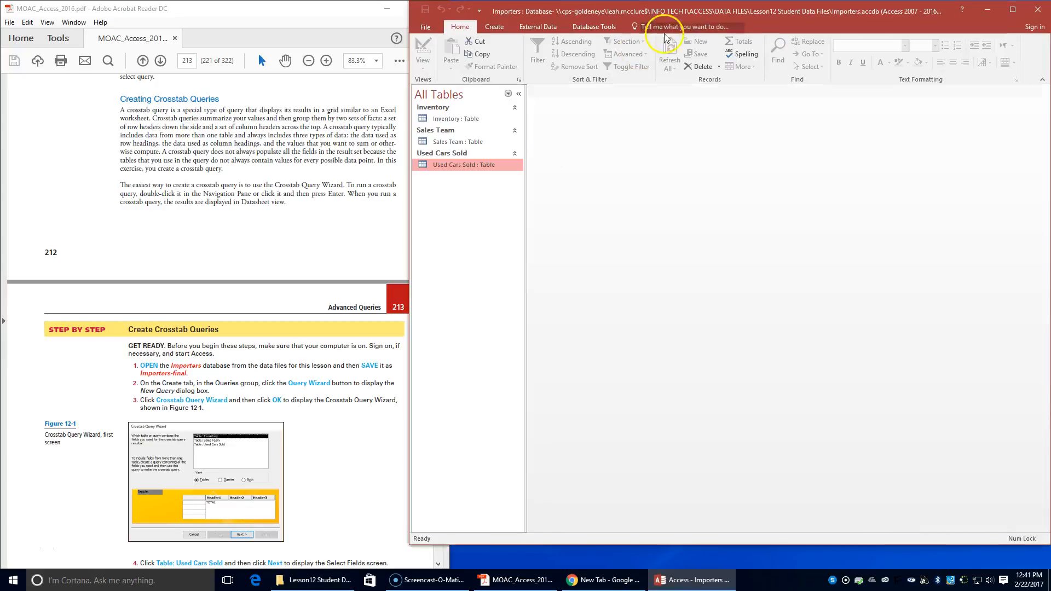
Arrange the Importers database and the PDF textbook side by side, giving the database the wider share of the screen
{"action": "left_click_drag", "start_coordinate": [694, 6], "coordinate": [1047, 24]}
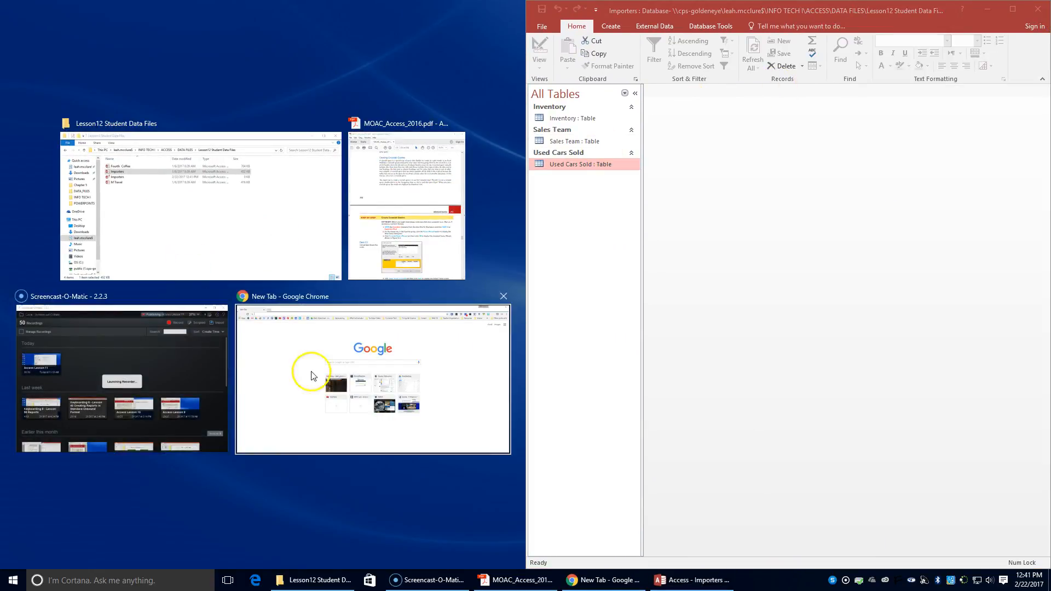
{"action": "left_click", "coordinate": [434, 221]}
{"action": "left_click_drag", "start_coordinate": [527, 237], "coordinate": [434, 239]}
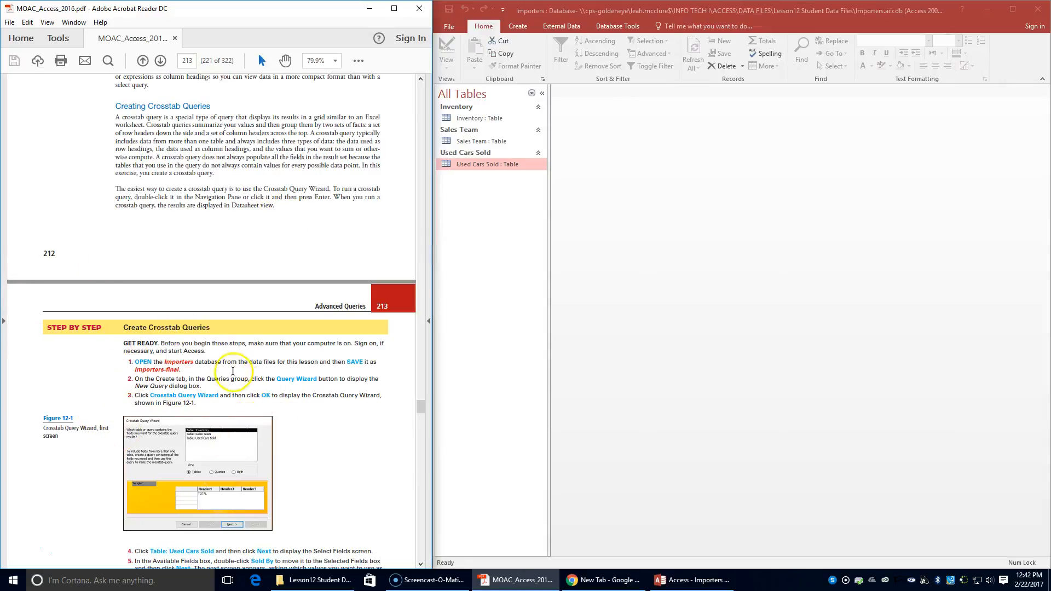
Save the database as Importers-final in the INFO TECH I > ACCESS > LESSON 12 folder
{"action": "left_click", "coordinate": [449, 26]}
{"action": "left_click", "coordinate": [458, 136]}
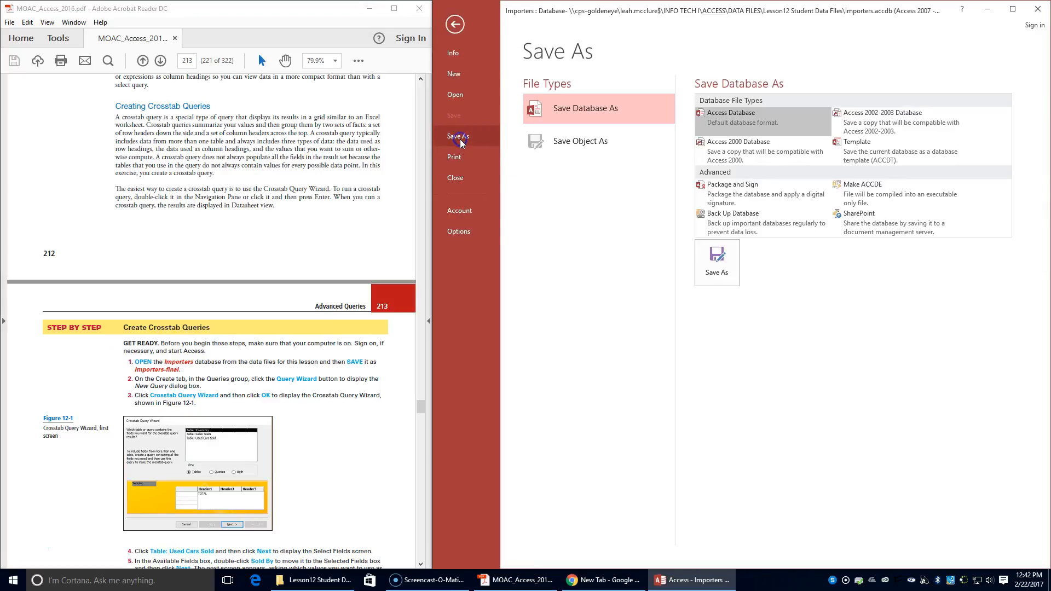
{"action": "left_click", "coordinate": [717, 261]}
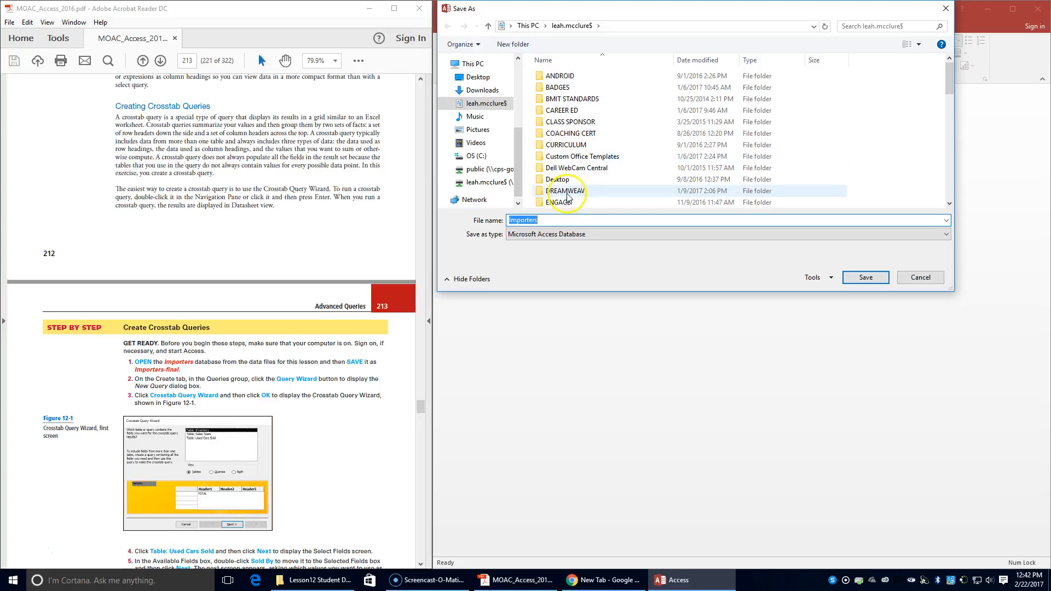
{"action": "scroll", "coordinate": [555, 142], "scroll_direction": "down", "scroll_amount": 5}
{"action": "double_click", "coordinate": [563, 149]}
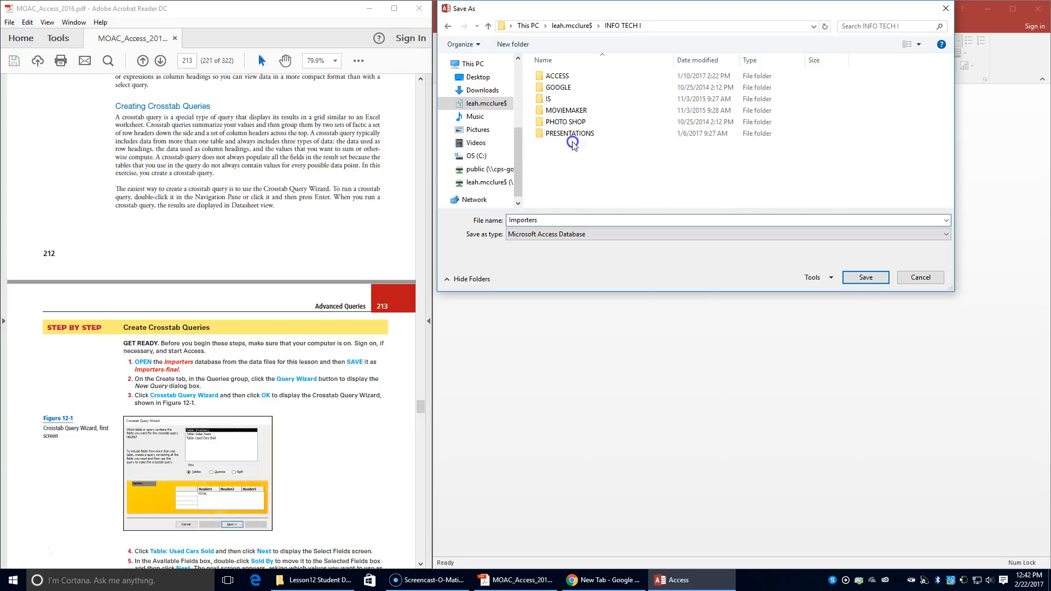
{"action": "double_click", "coordinate": [569, 75]}
{"action": "scroll", "coordinate": [560, 194], "scroll_direction": "down", "scroll_amount": 1}
{"action": "double_click", "coordinate": [561, 194]}
{"action": "left_click", "coordinate": [547, 219]}
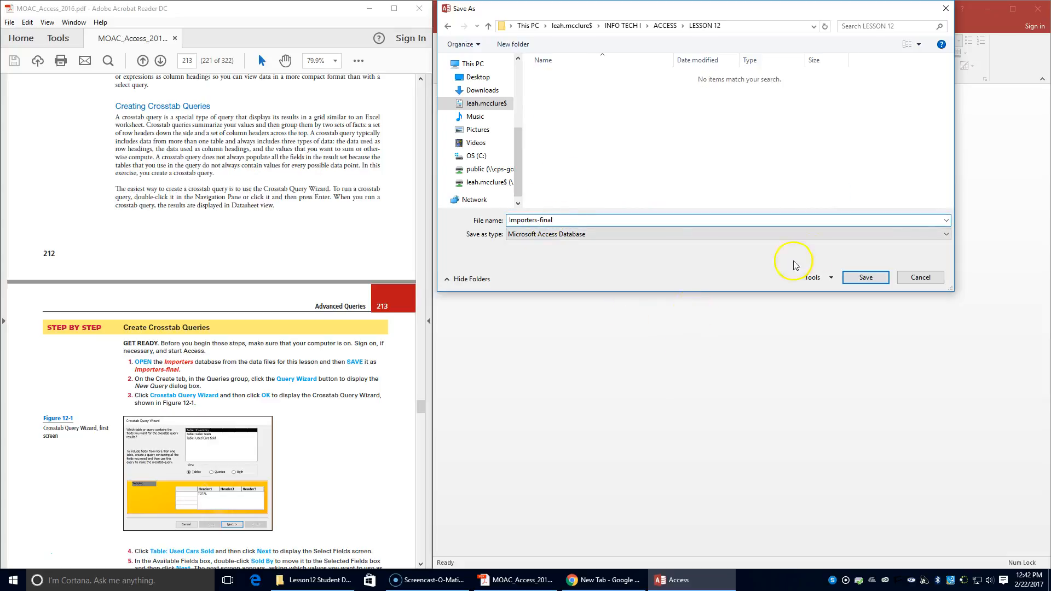
{"action": "left_click", "coordinate": [866, 278]}
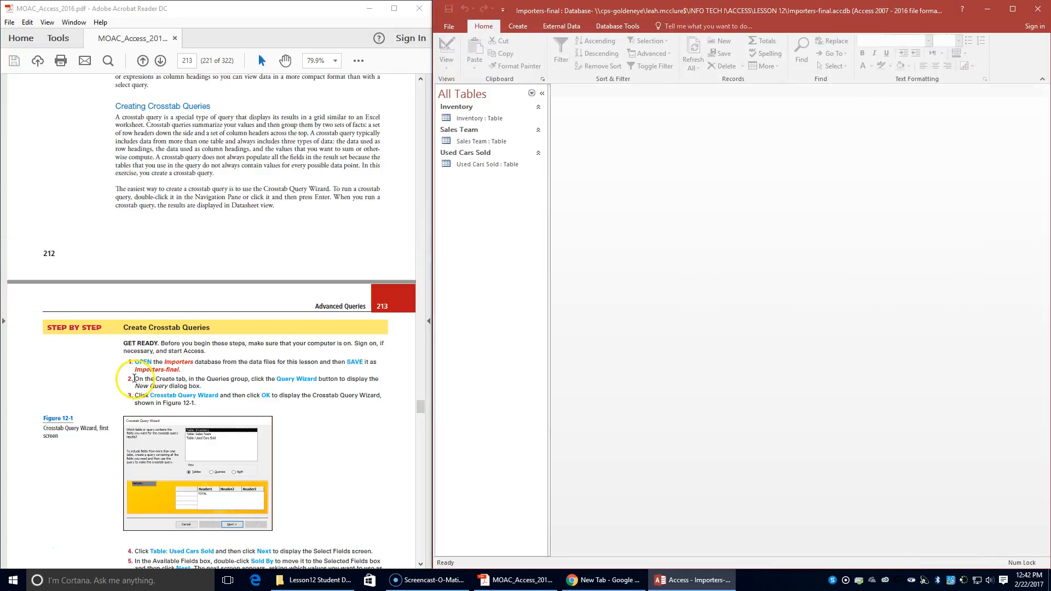
Start a new query with the Crosstab Query Wizard and base it on the Used Cars Sold table
{"action": "left_click", "coordinate": [520, 27]}
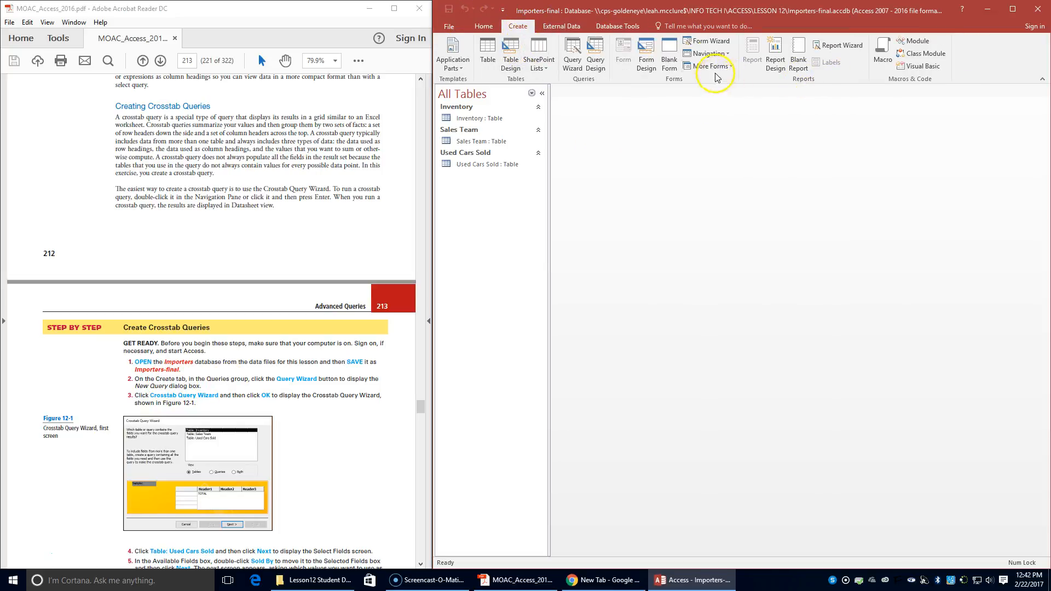
{"action": "left_click", "coordinate": [573, 66]}
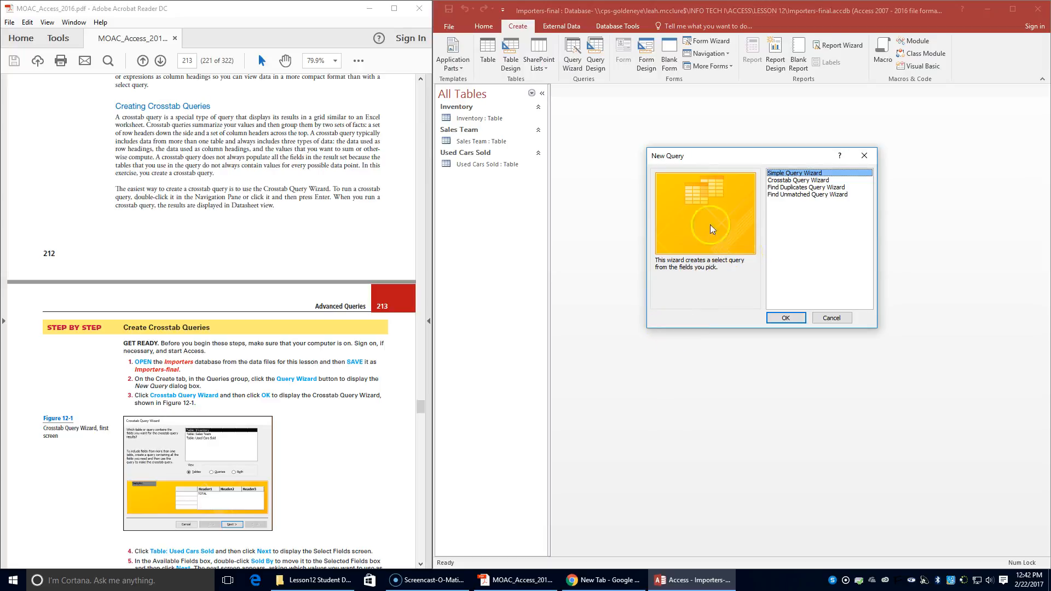
{"action": "left_click", "coordinate": [802, 181]}
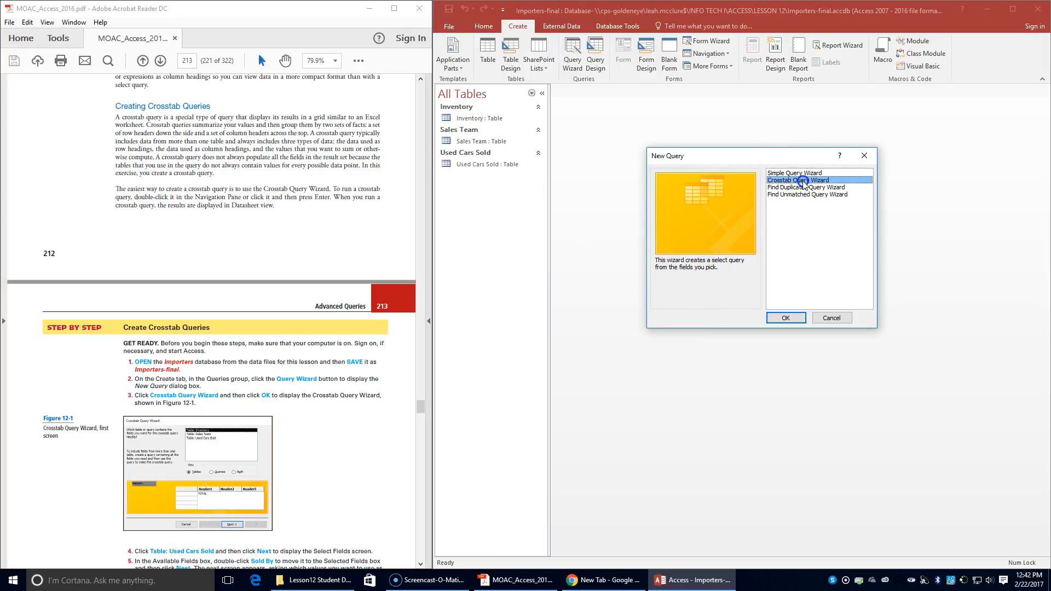
{"action": "left_click", "coordinate": [784, 318]}
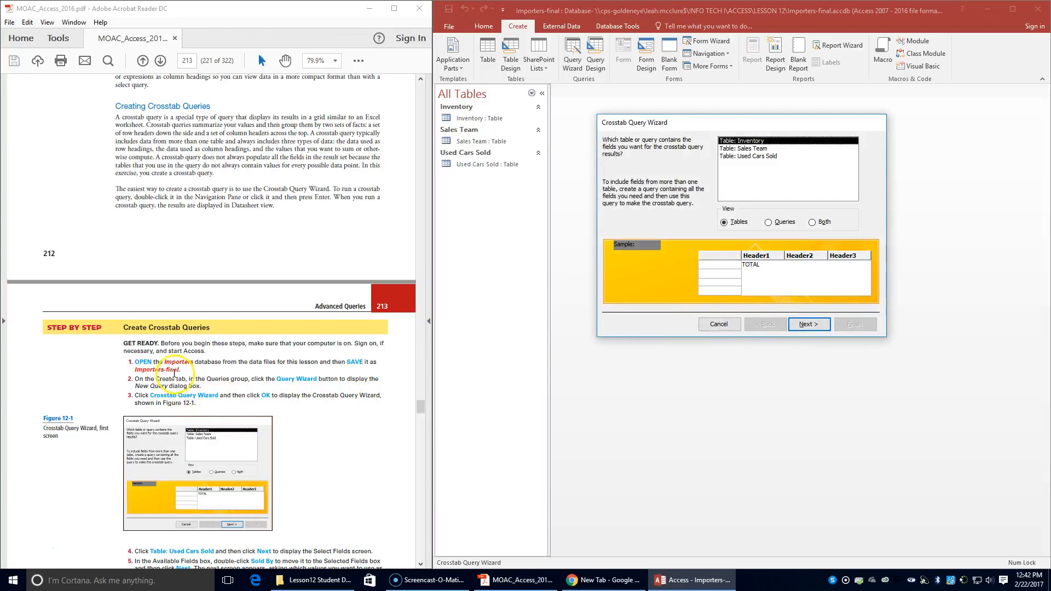
{"action": "scroll", "coordinate": [230, 482], "scroll_direction": "down", "scroll_amount": 3}
{"action": "scroll", "coordinate": [230, 485], "scroll_direction": "down", "scroll_amount": 1}
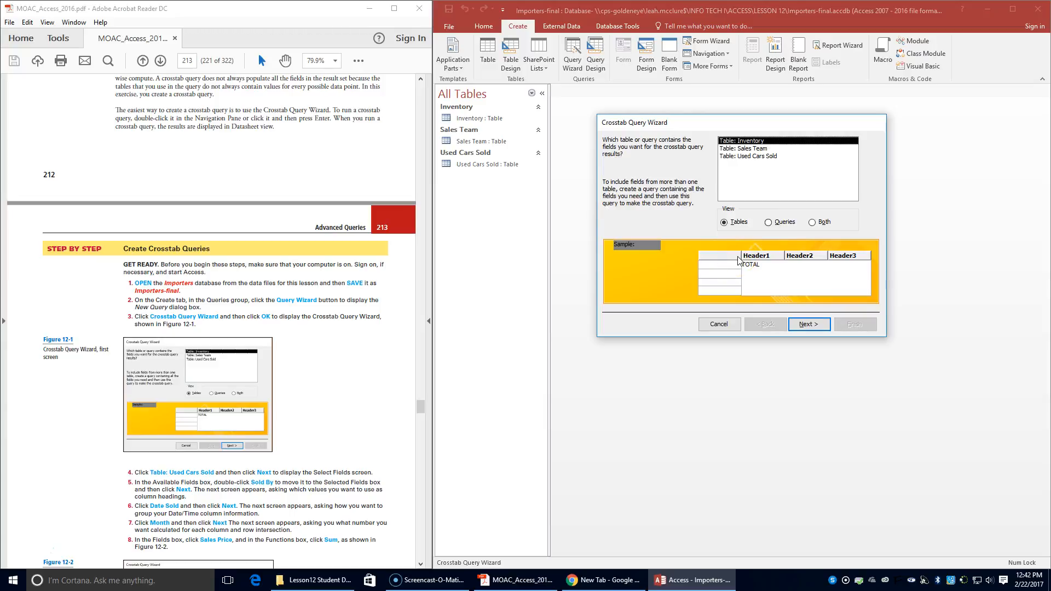
{"action": "left_click", "coordinate": [747, 157]}
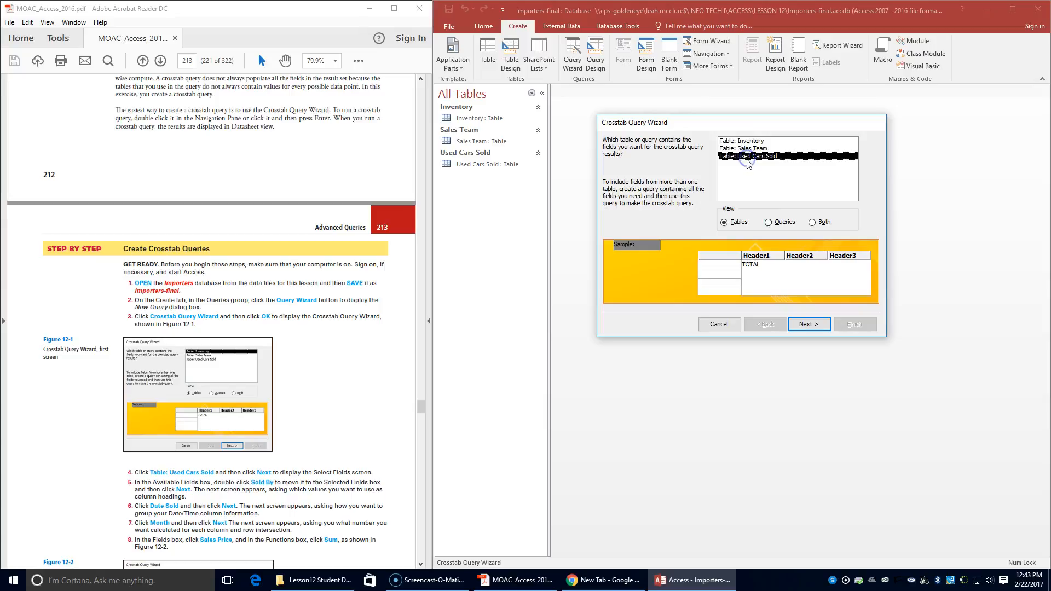
{"action": "left_click", "coordinate": [808, 324]}
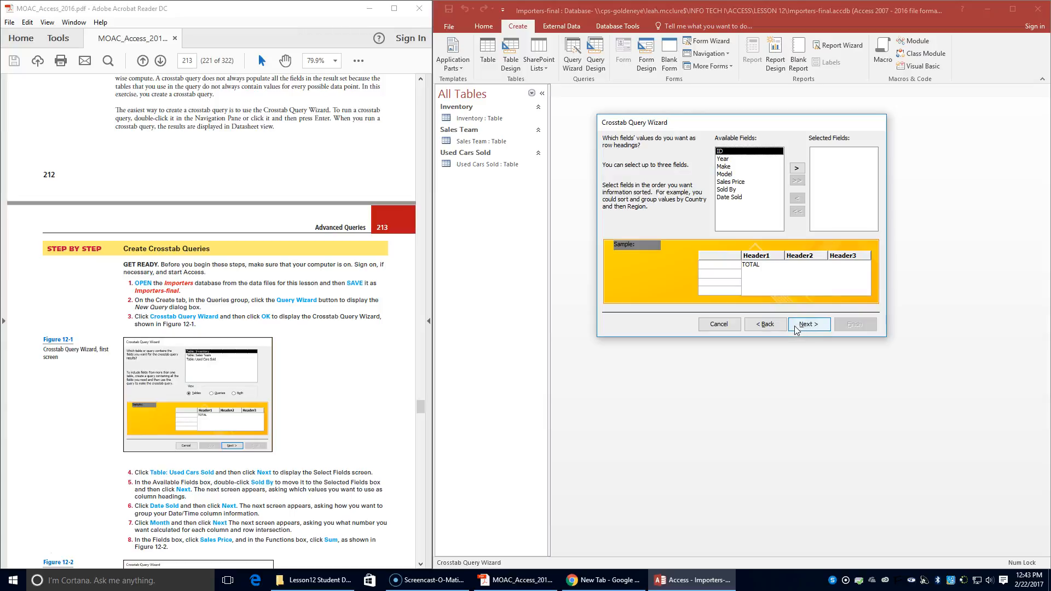
Use the Sold By field as the crosstab query's row heading
{"action": "left_click", "coordinate": [729, 189]}
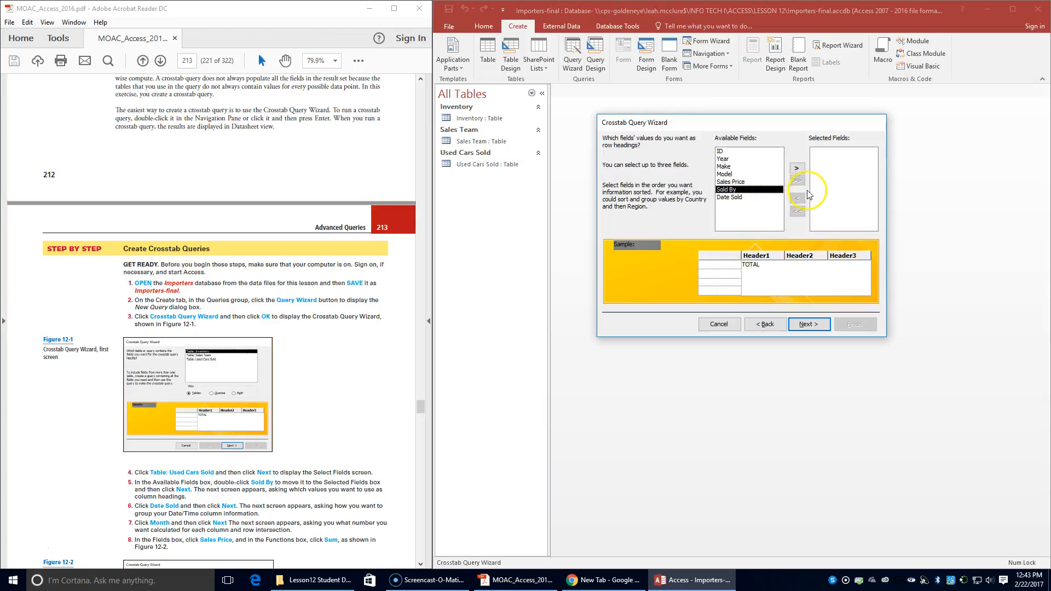
{"action": "left_click", "coordinate": [797, 169]}
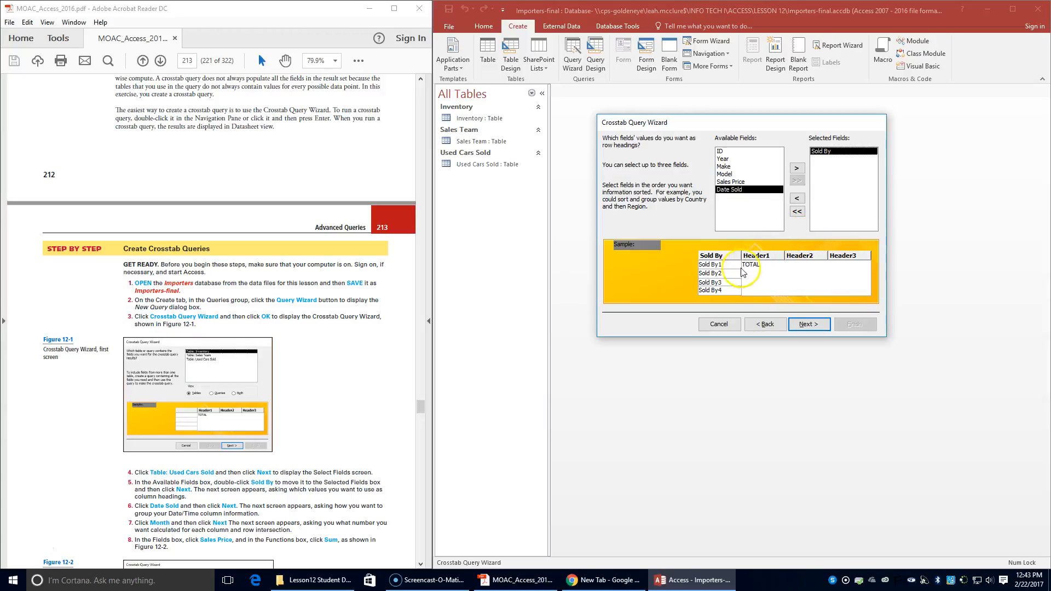
{"action": "left_click", "coordinate": [805, 325]}
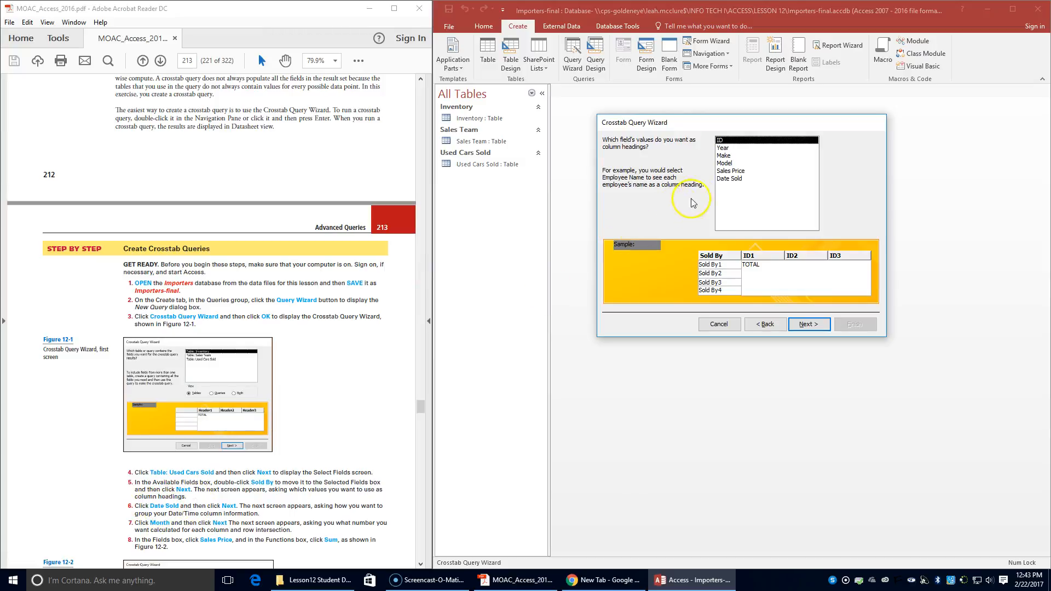
Use the Date Sold field for the crosstab query's column headings, grouped by Month
{"action": "left_click", "coordinate": [733, 179]}
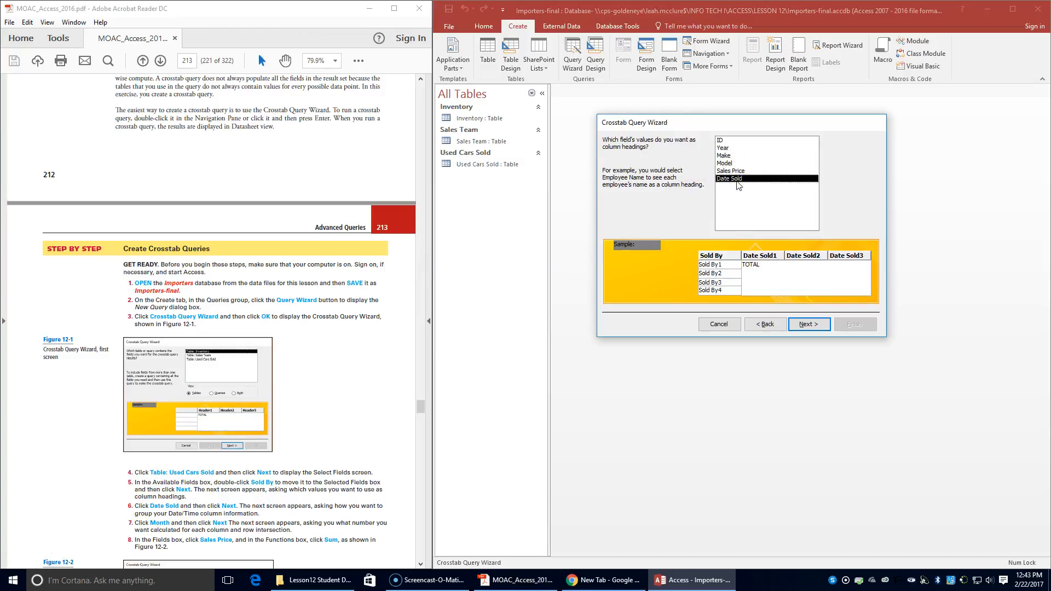
{"action": "left_click", "coordinate": [800, 326]}
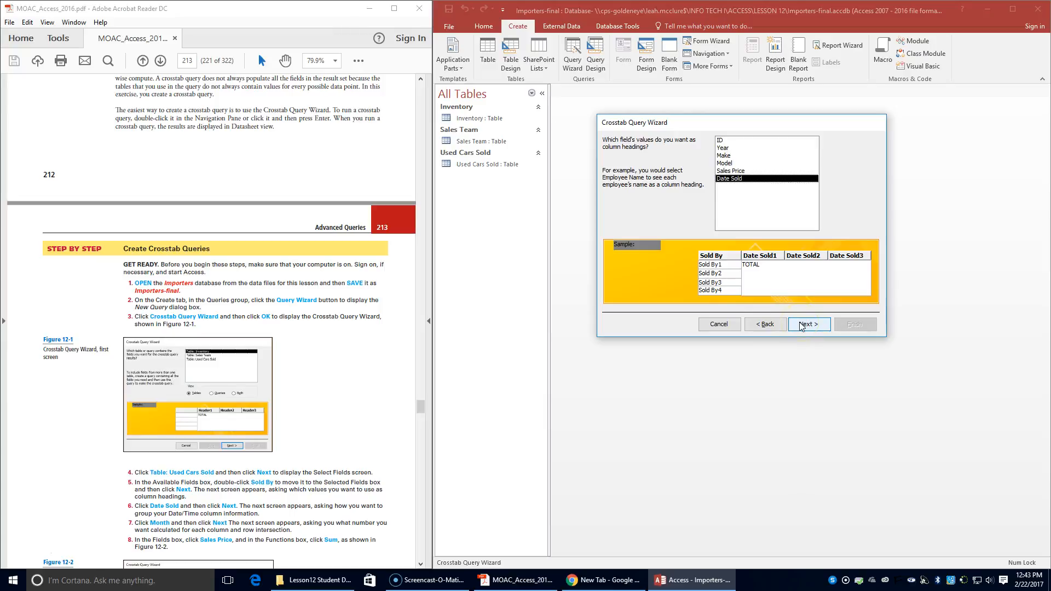
{"action": "left_click", "coordinate": [801, 326]}
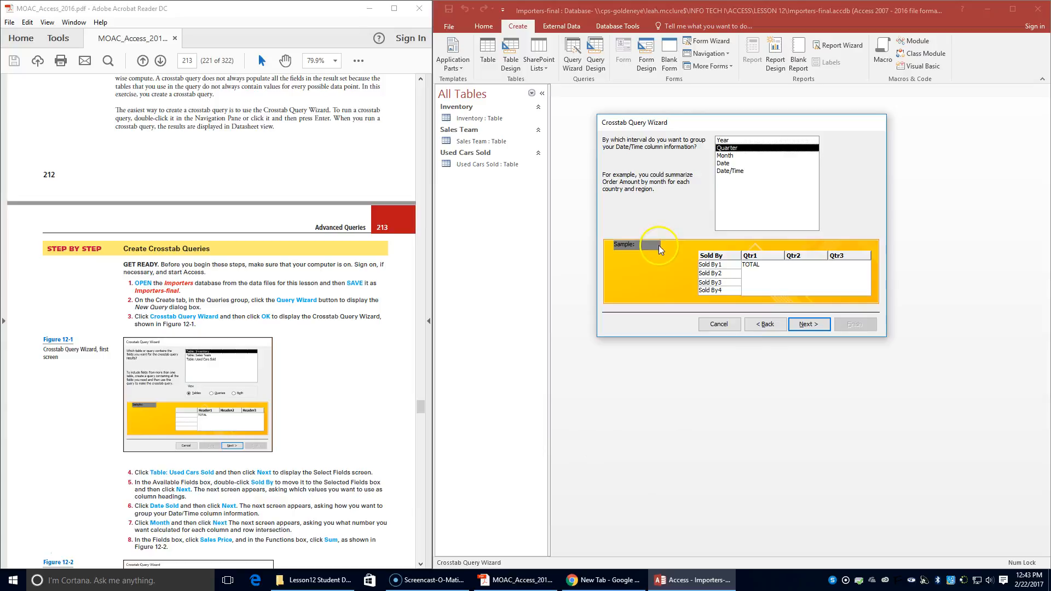
{"action": "left_click", "coordinate": [725, 156]}
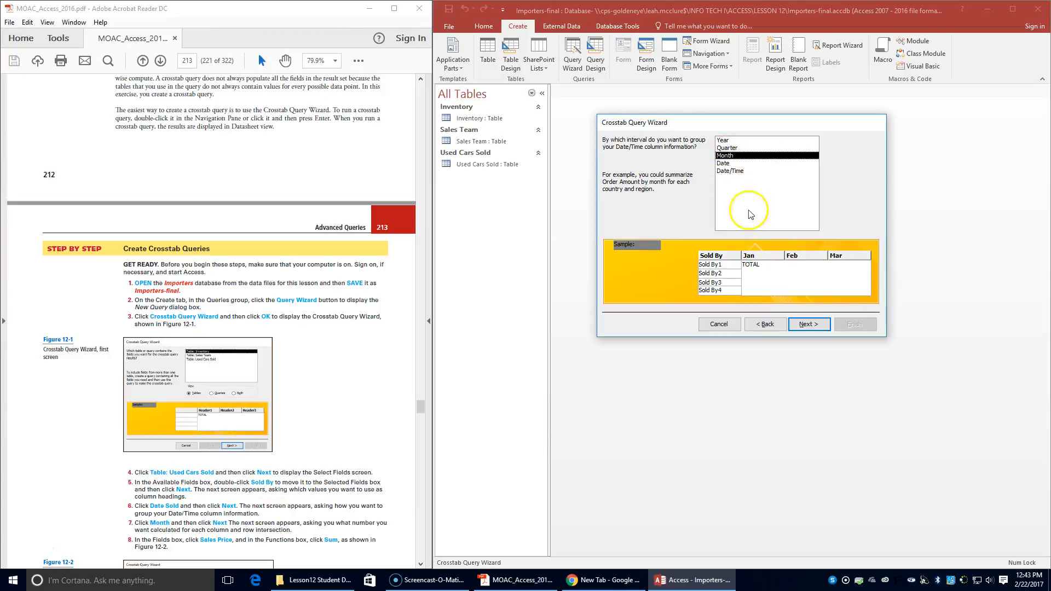
{"action": "left_click", "coordinate": [801, 325]}
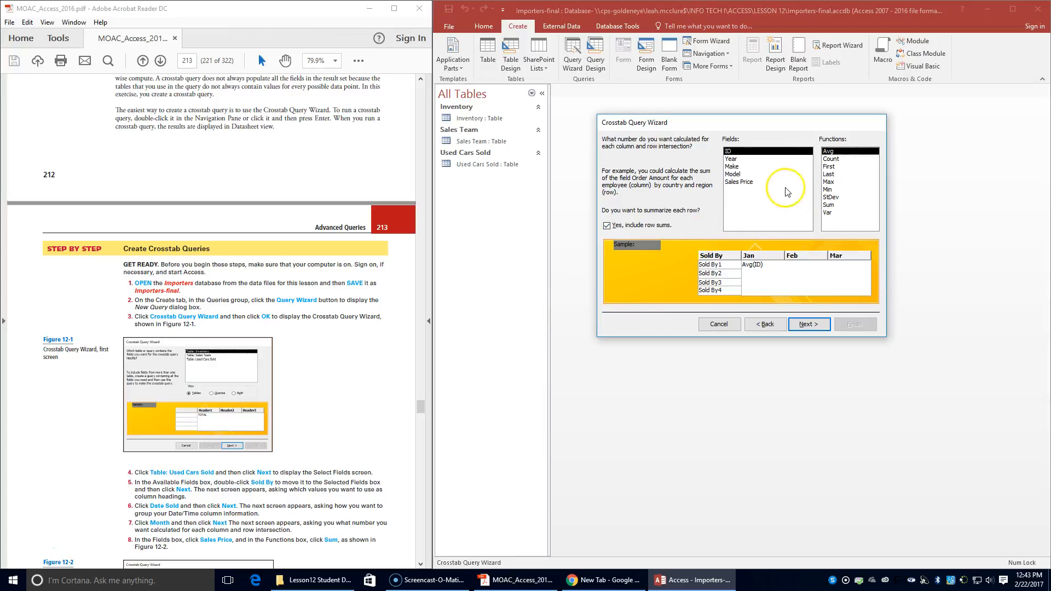
Calculate the Sum of Sales Price in the crosstab and finish the wizard, naming the query Used Cars Sold_Crosstab and opening it for viewing
{"action": "left_click", "coordinate": [744, 183]}
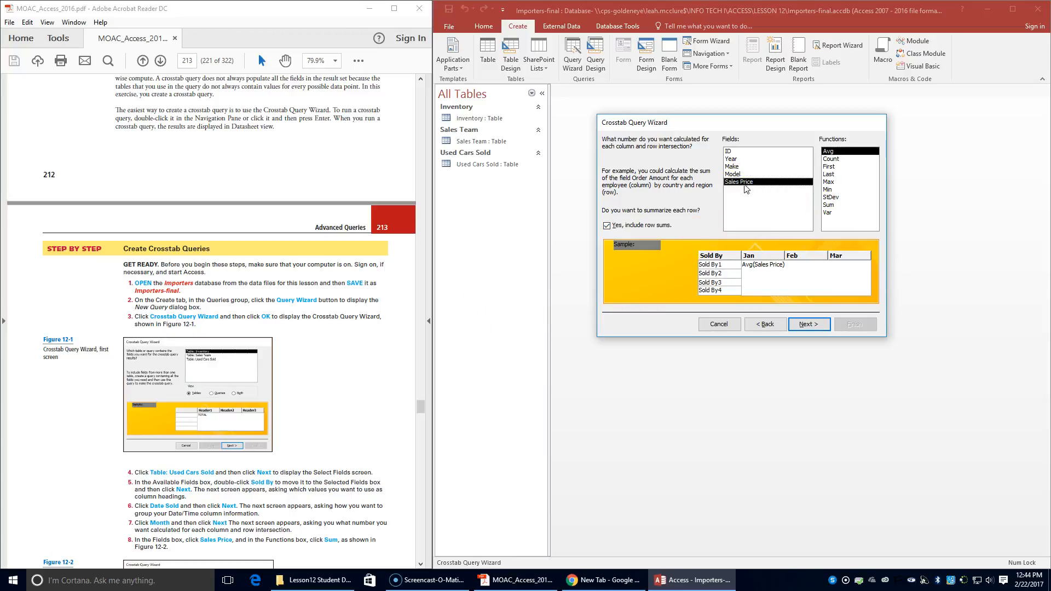
{"action": "left_click", "coordinate": [832, 204]}
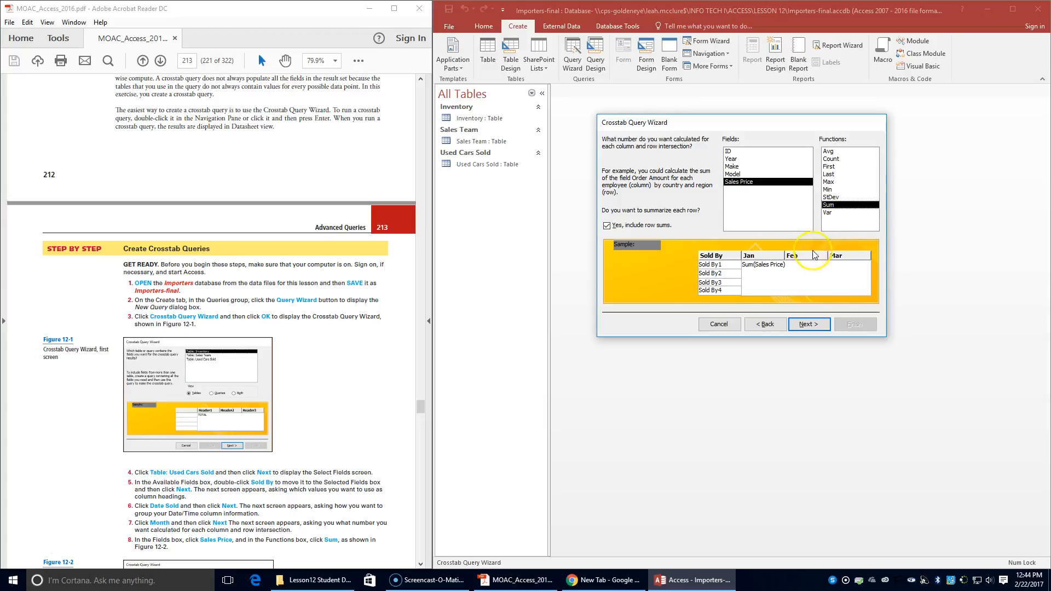
{"action": "scroll", "coordinate": [279, 290], "scroll_direction": "down", "scroll_amount": 2}
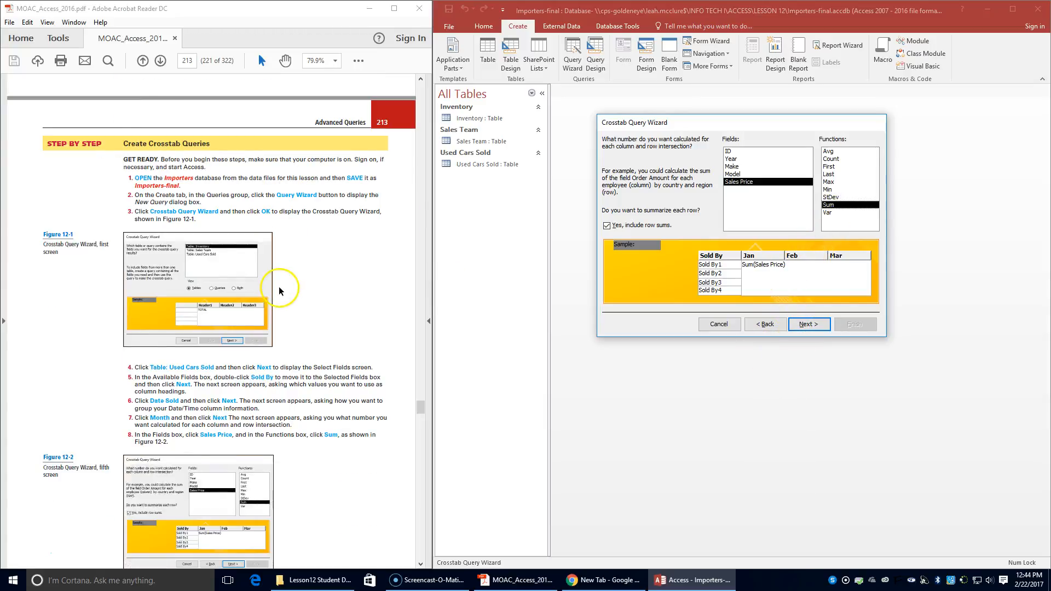
{"action": "scroll", "coordinate": [279, 290], "scroll_direction": "down", "scroll_amount": 3}
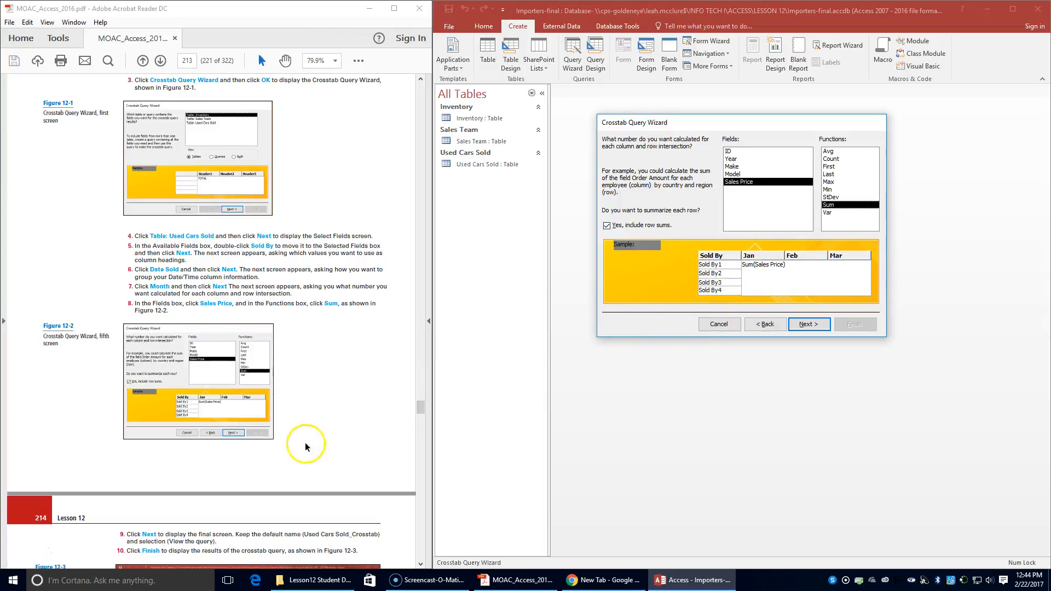
{"action": "left_click", "coordinate": [804, 325]}
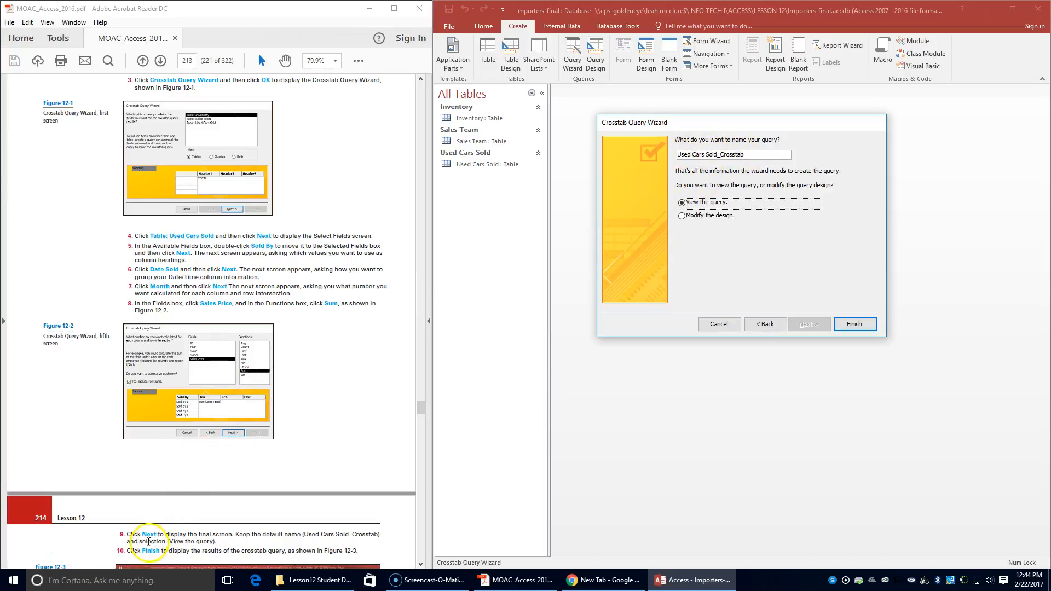
{"action": "left_click", "coordinate": [854, 324]}
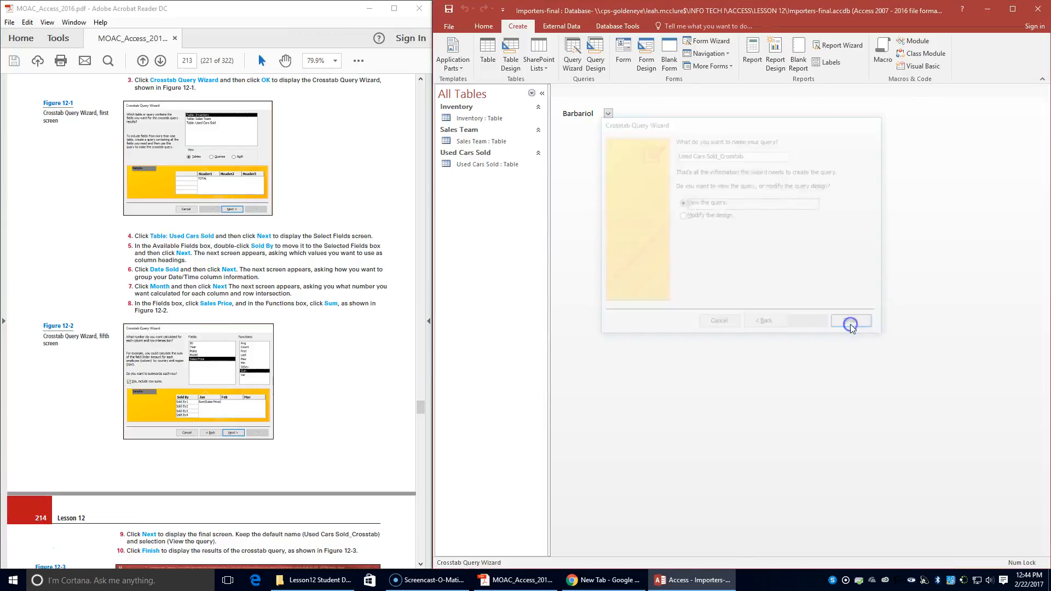
Compare the crosstab results with Figure 12-3 in the textbook and close the Used Cars Sold_Crosstab query
{"action": "scroll", "coordinate": [410, 339], "scroll_direction": "down", "scroll_amount": 3}
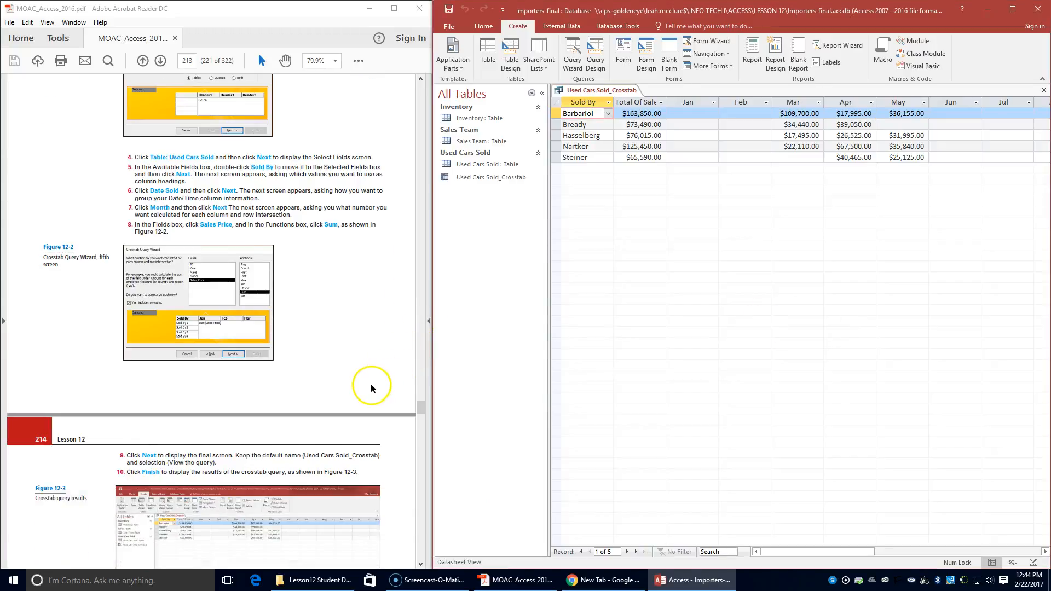
{"action": "scroll", "coordinate": [370, 383], "scroll_direction": "down", "scroll_amount": 3}
{"action": "scroll", "coordinate": [359, 397], "scroll_direction": "down", "scroll_amount": 3}
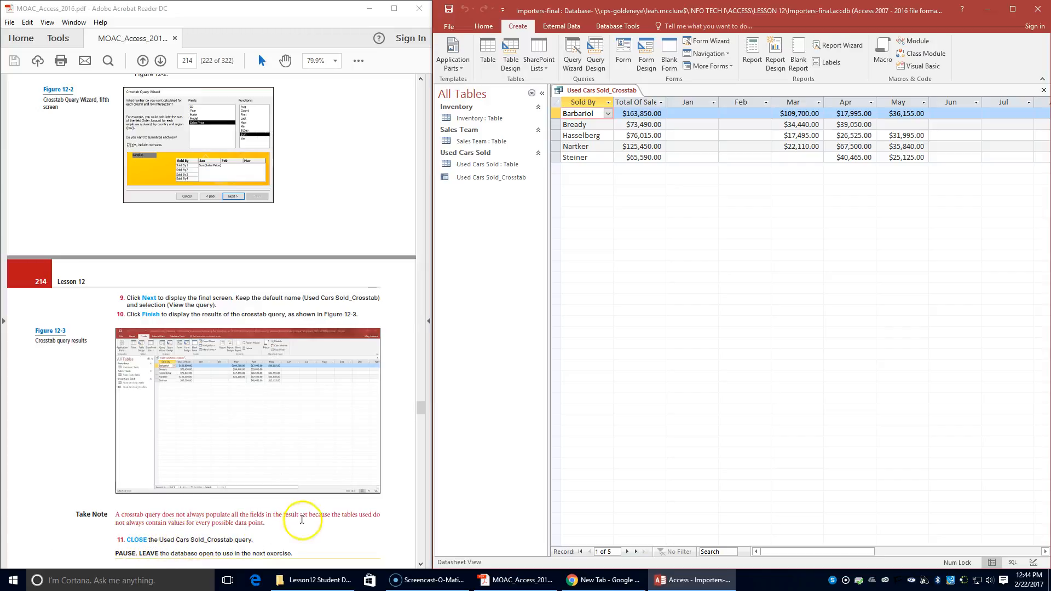
{"action": "right_click", "coordinate": [590, 91]}
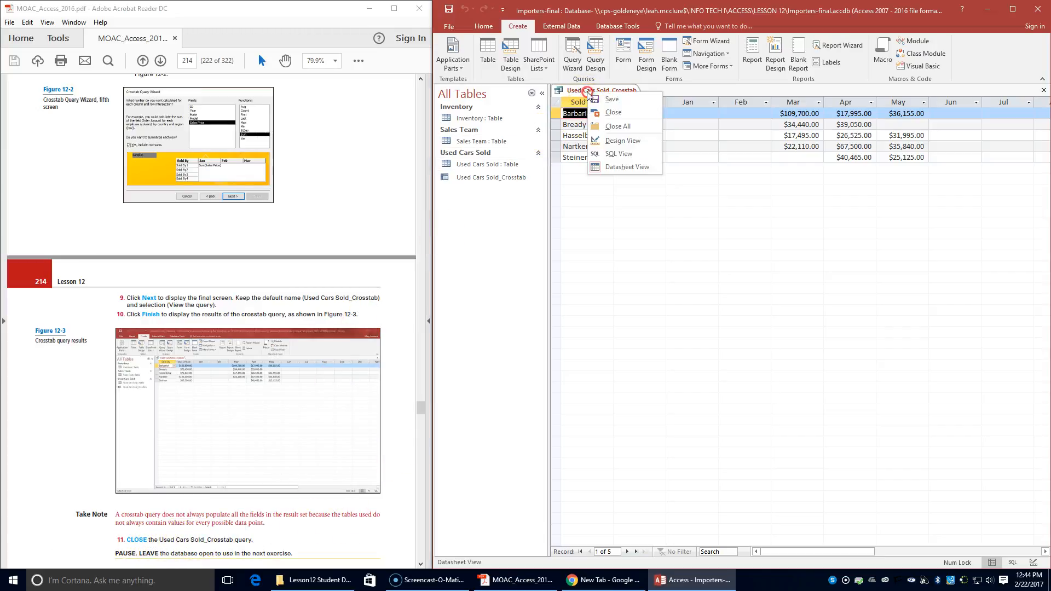
{"action": "left_click", "coordinate": [596, 112]}
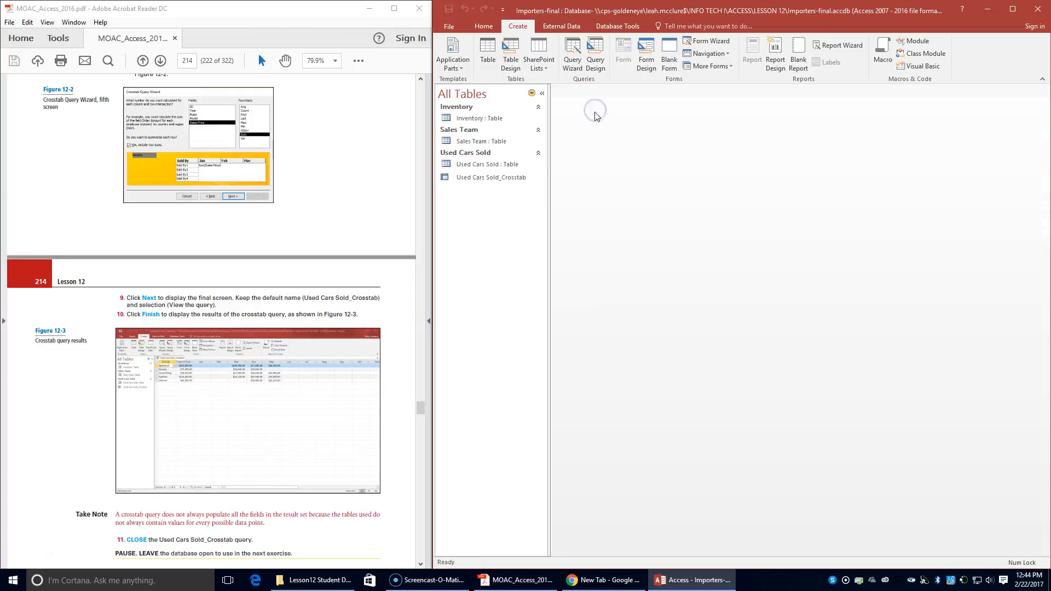
Look through the textbook's section on creating a subquery, up to the Create a Subquery exercise on page 216
{"action": "scroll", "coordinate": [199, 481], "scroll_direction": "down", "scroll_amount": 2}
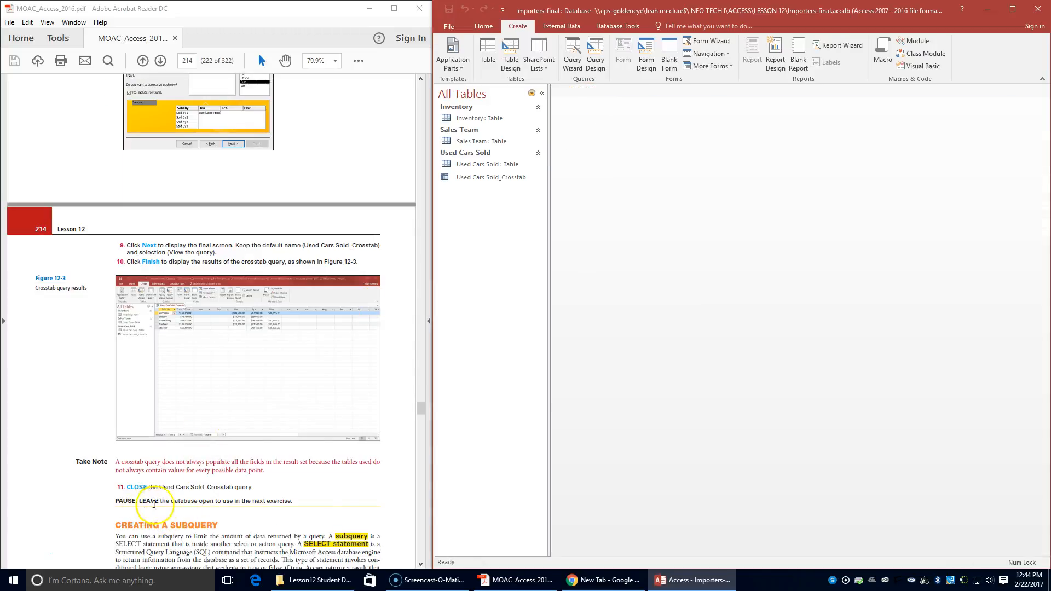
{"action": "scroll", "coordinate": [258, 511], "scroll_direction": "down", "scroll_amount": 6}
{"action": "scroll", "coordinate": [242, 521], "scroll_direction": "down", "scroll_amount": 12}
{"action": "scroll", "coordinate": [240, 519], "scroll_direction": "up", "scroll_amount": 3}
{"action": "scroll", "coordinate": [239, 516], "scroll_direction": "down", "scroll_amount": 8}
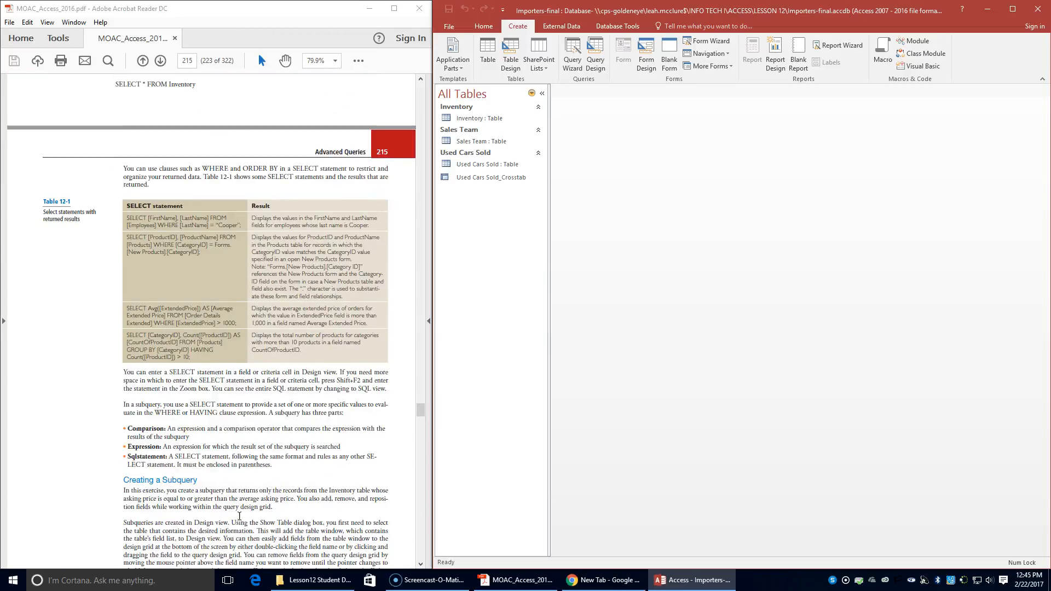
{"action": "scroll", "coordinate": [240, 516], "scroll_direction": "down", "scroll_amount": 13}
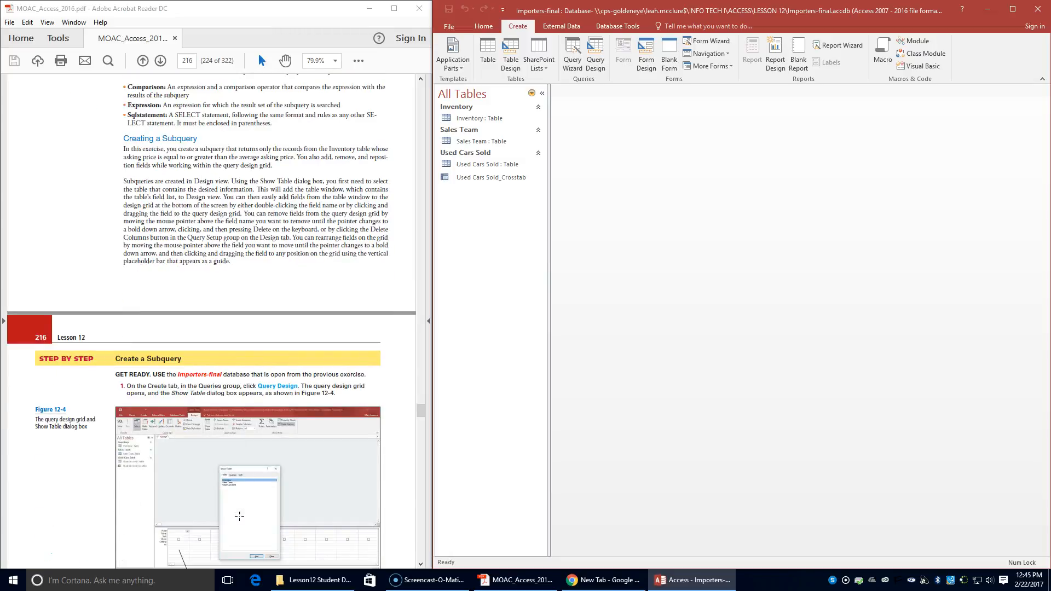
{"action": "scroll", "coordinate": [239, 516], "scroll_direction": "down", "scroll_amount": 2}
{"action": "scroll", "coordinate": [164, 520], "scroll_direction": "up", "scroll_amount": 6}
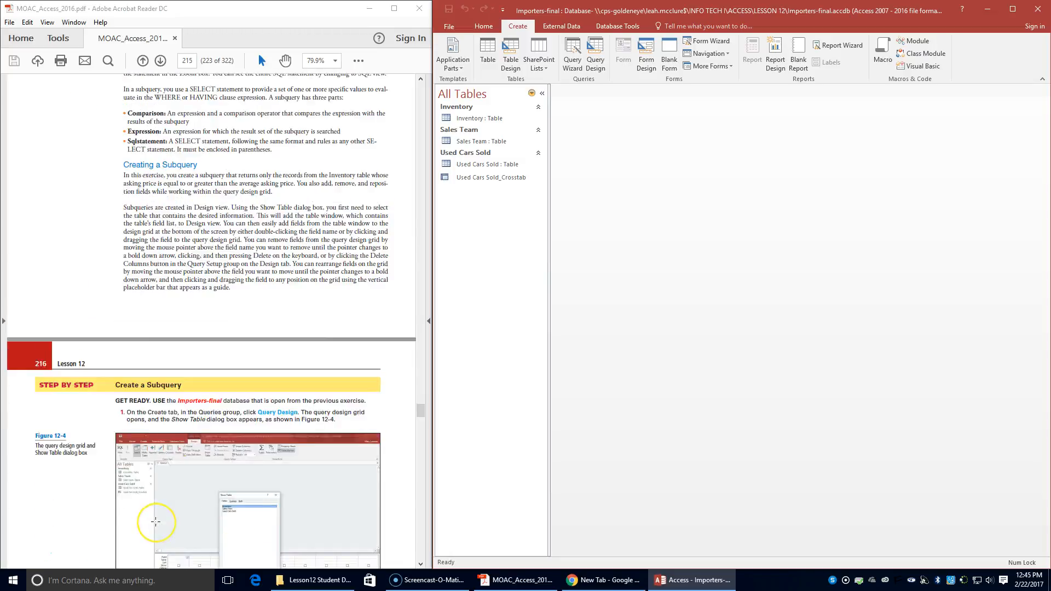
{"action": "scroll", "coordinate": [155, 521], "scroll_direction": "up", "scroll_amount": 6}
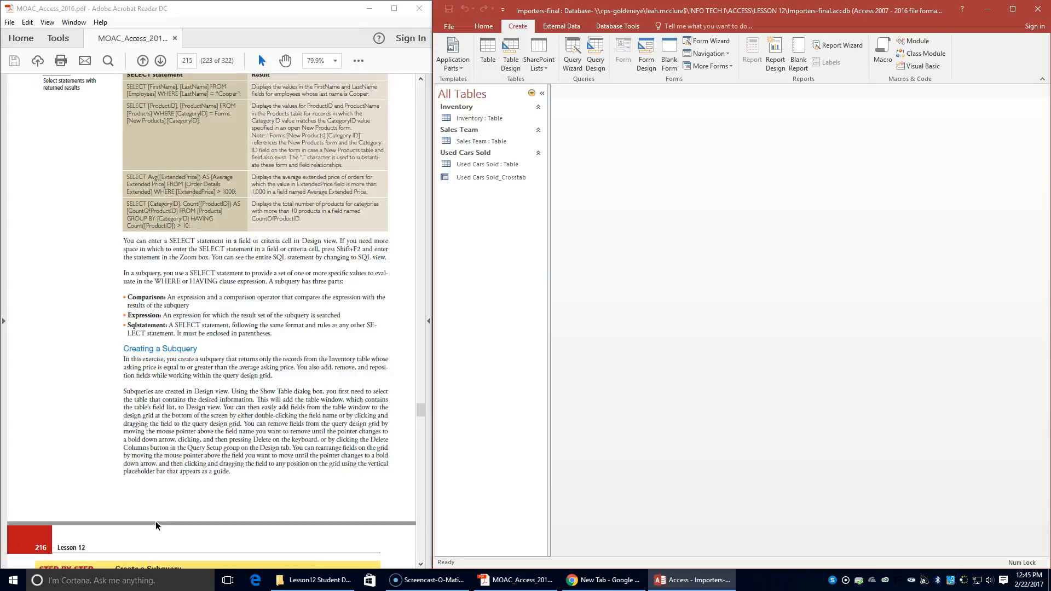
{"action": "scroll", "coordinate": [156, 520], "scroll_direction": "down", "scroll_amount": 6}
{"action": "scroll", "coordinate": [155, 521], "scroll_direction": "down", "scroll_amount": 7}
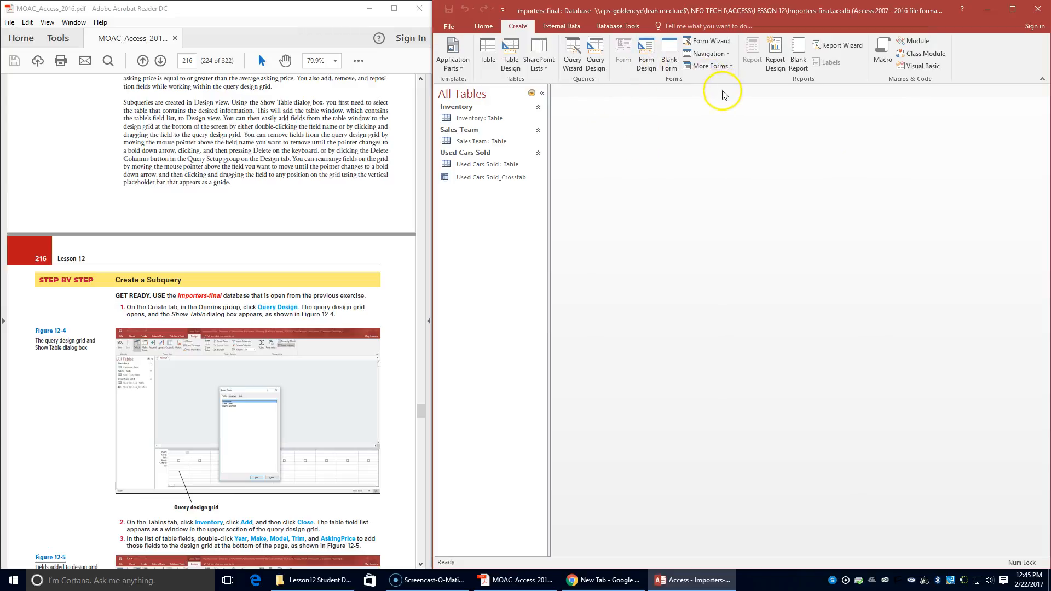
Create a new query in Design view and add the Inventory table to it
{"action": "left_click", "coordinate": [596, 70]}
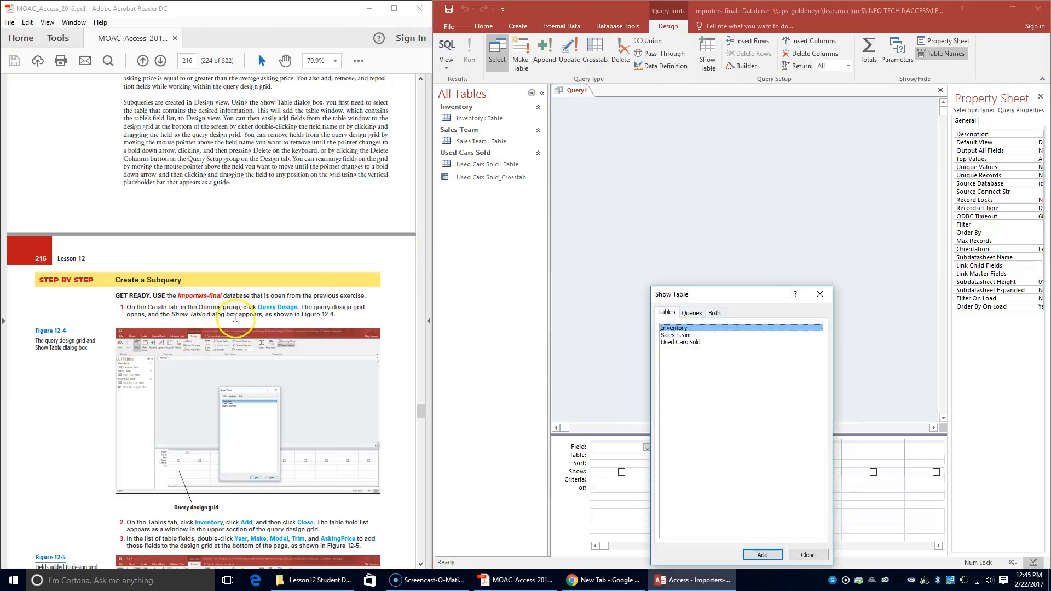
{"action": "scroll", "coordinate": [243, 397], "scroll_direction": "down", "scroll_amount": 2}
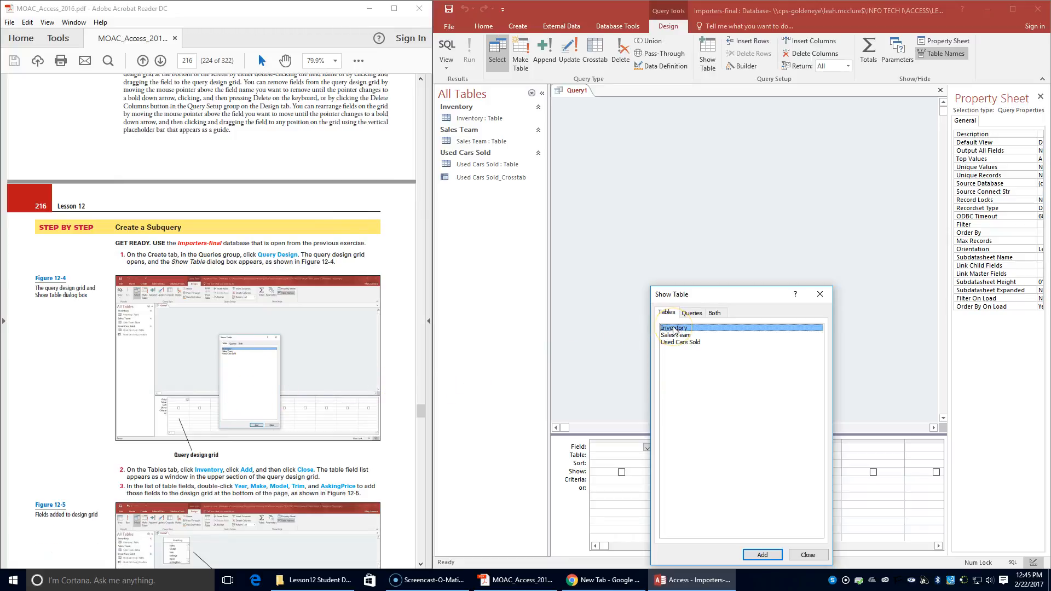
{"action": "left_click", "coordinate": [762, 555]}
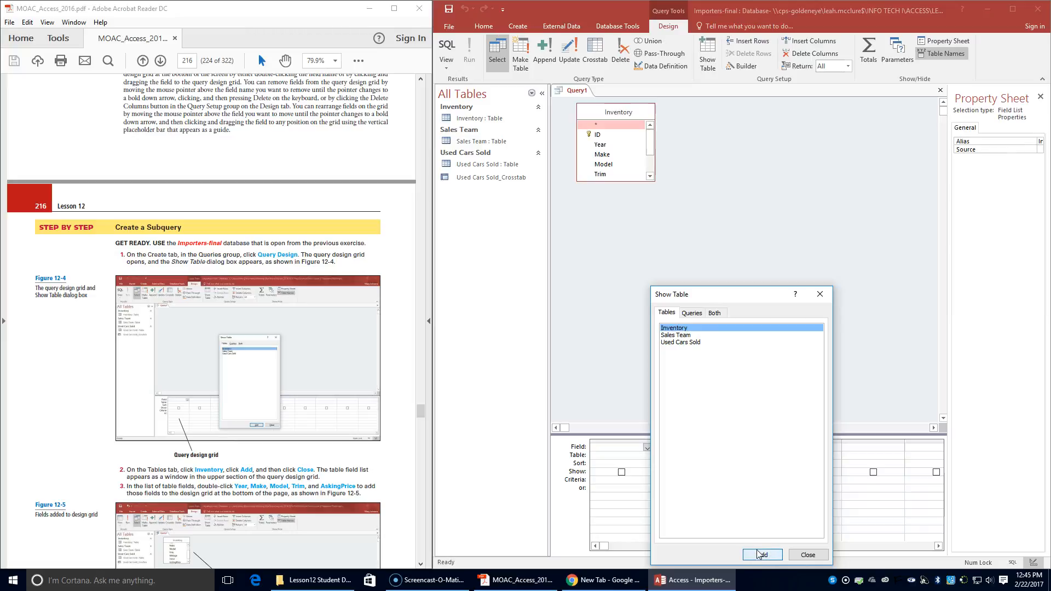
{"action": "left_click", "coordinate": [807, 555]}
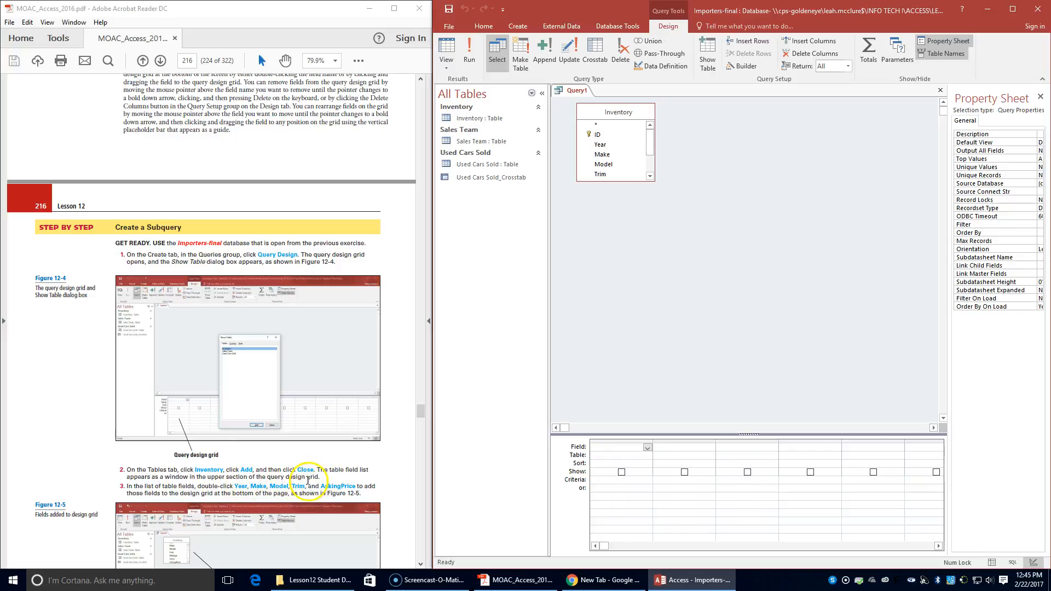
Add the Year, Make, Model, Trim and AskingPrice fields from the Inventory table to the query design grid
{"action": "scroll", "coordinate": [308, 481], "scroll_direction": "down", "scroll_amount": 1}
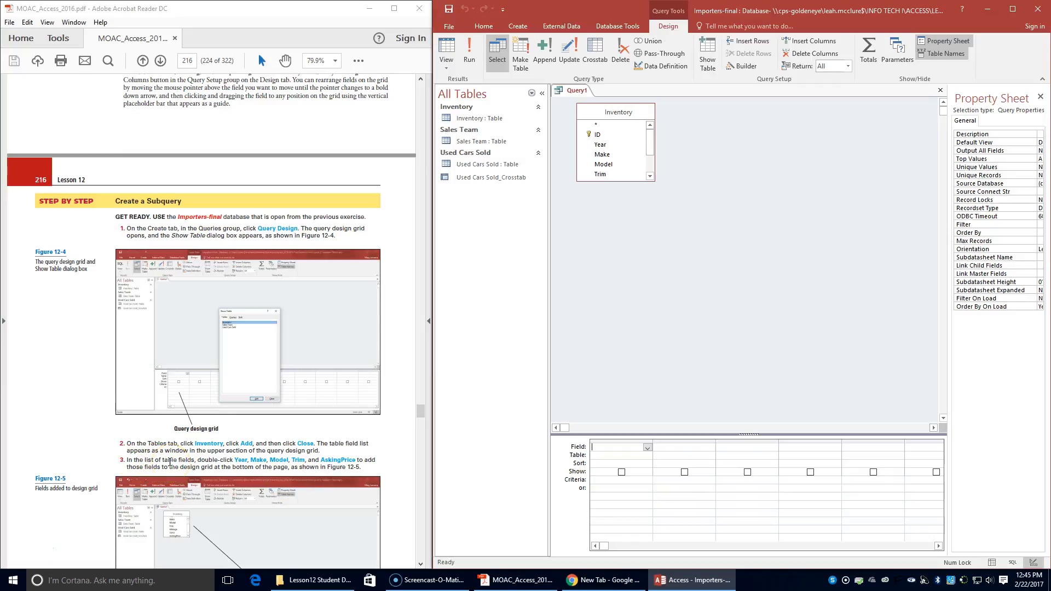
{"action": "scroll", "coordinate": [263, 464], "scroll_direction": "down", "scroll_amount": 3}
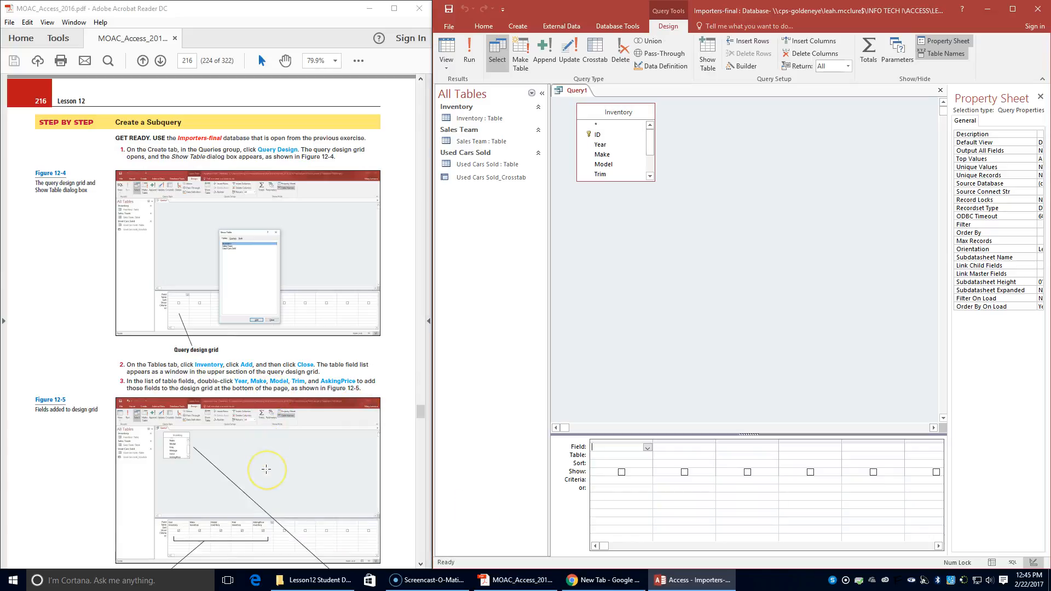
{"action": "scroll", "coordinate": [265, 469], "scroll_direction": "down", "scroll_amount": 2}
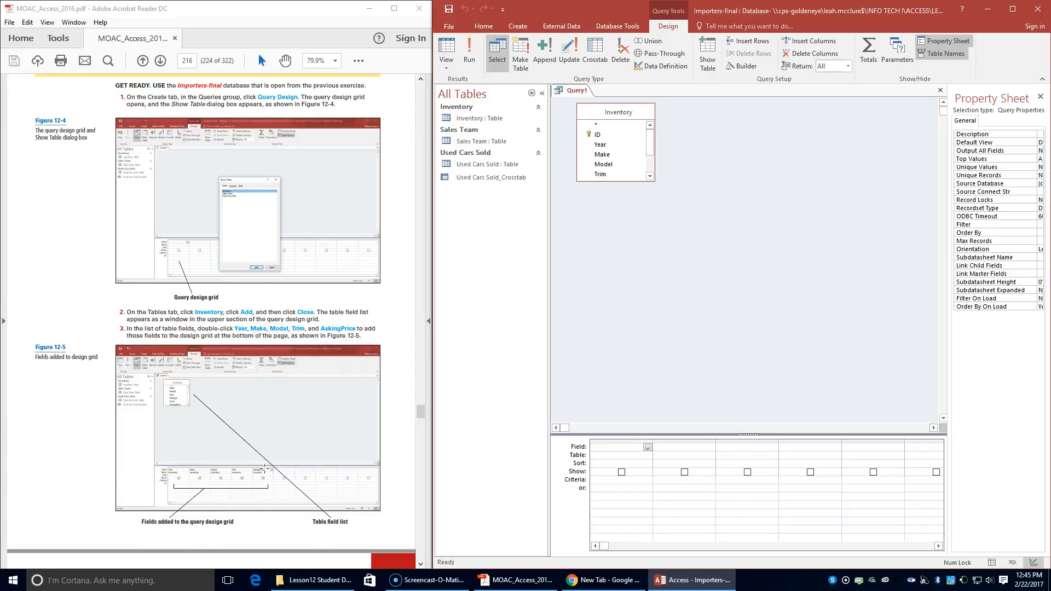
{"action": "scroll", "coordinate": [264, 468], "scroll_direction": "up", "scroll_amount": 1}
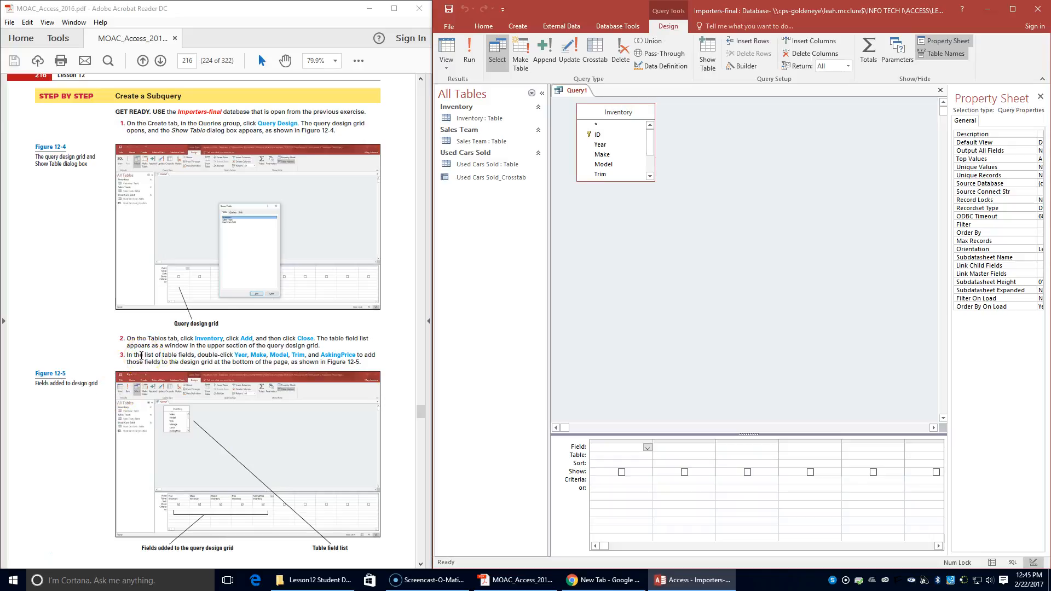
{"action": "left_click", "coordinate": [605, 152]}
{"action": "left_click", "coordinate": [601, 146]}
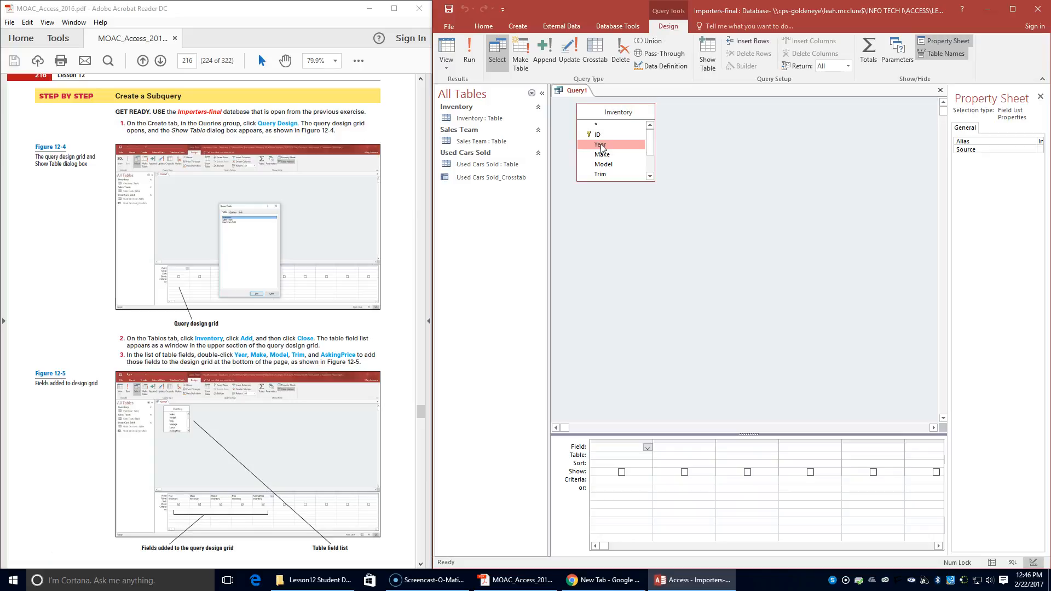
{"action": "double_click", "coordinate": [600, 146]}
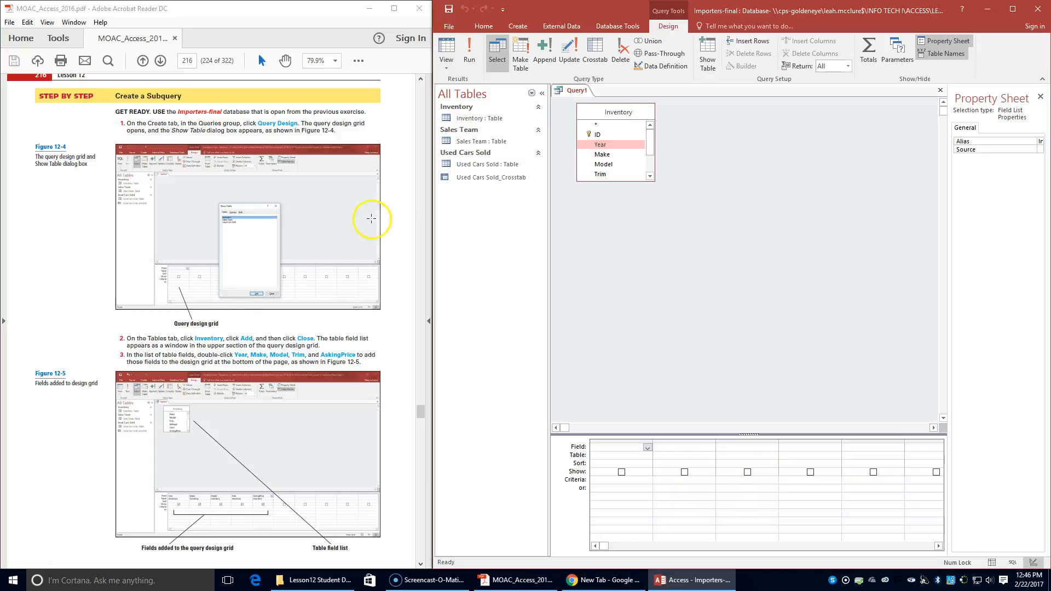
{"action": "double_click", "coordinate": [602, 154]}
{"action": "double_click", "coordinate": [602, 164]}
{"action": "double_click", "coordinate": [601, 174]}
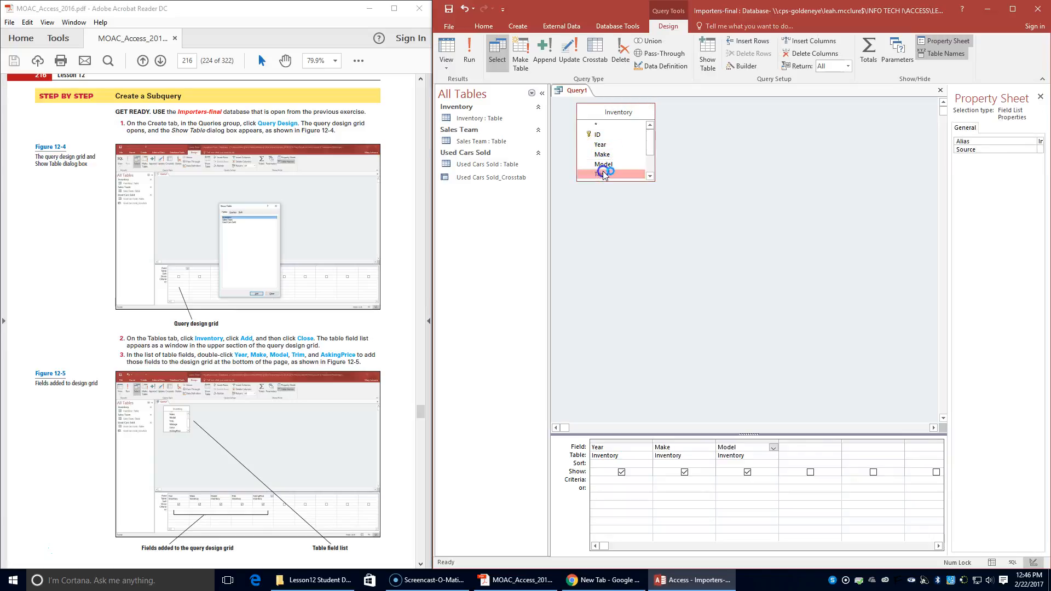
{"action": "scroll", "coordinate": [602, 174], "scroll_direction": "down", "scroll_amount": 1}
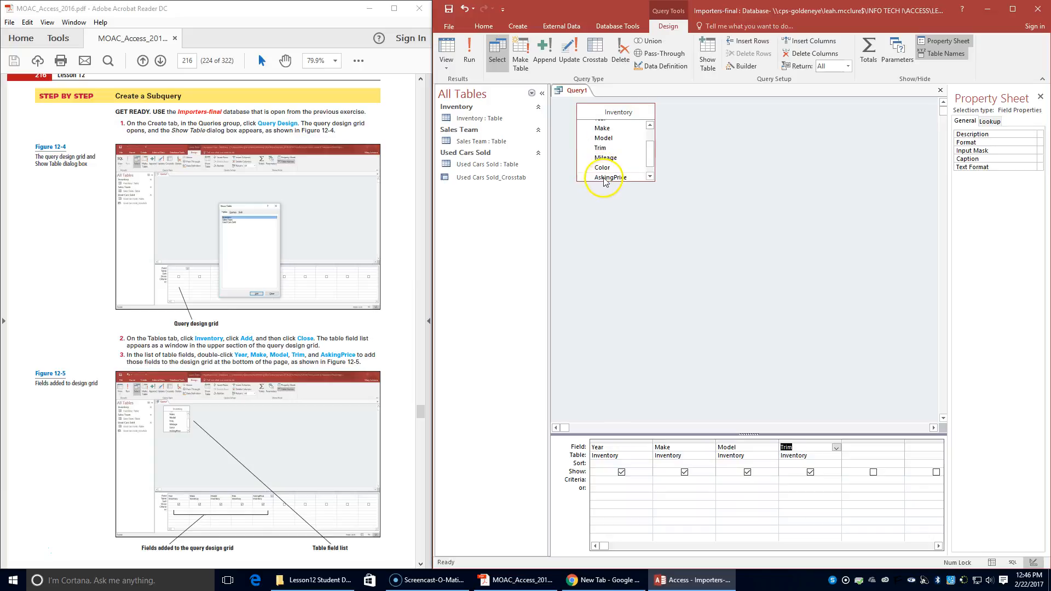
{"action": "double_click", "coordinate": [604, 178]}
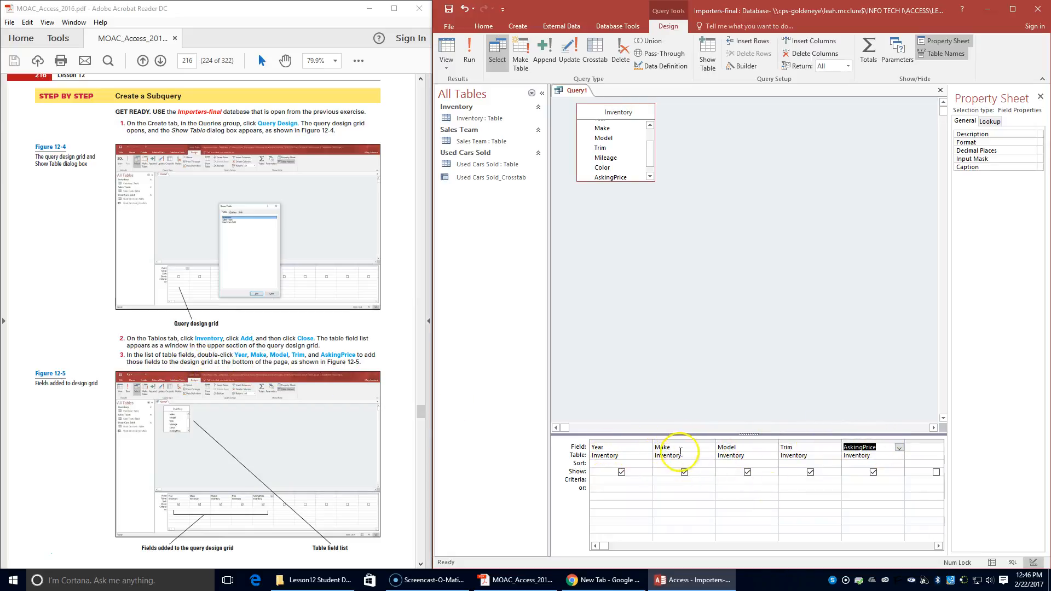
Delete the Trim column from the query design grid
{"action": "scroll", "coordinate": [307, 487], "scroll_direction": "down", "scroll_amount": 3}
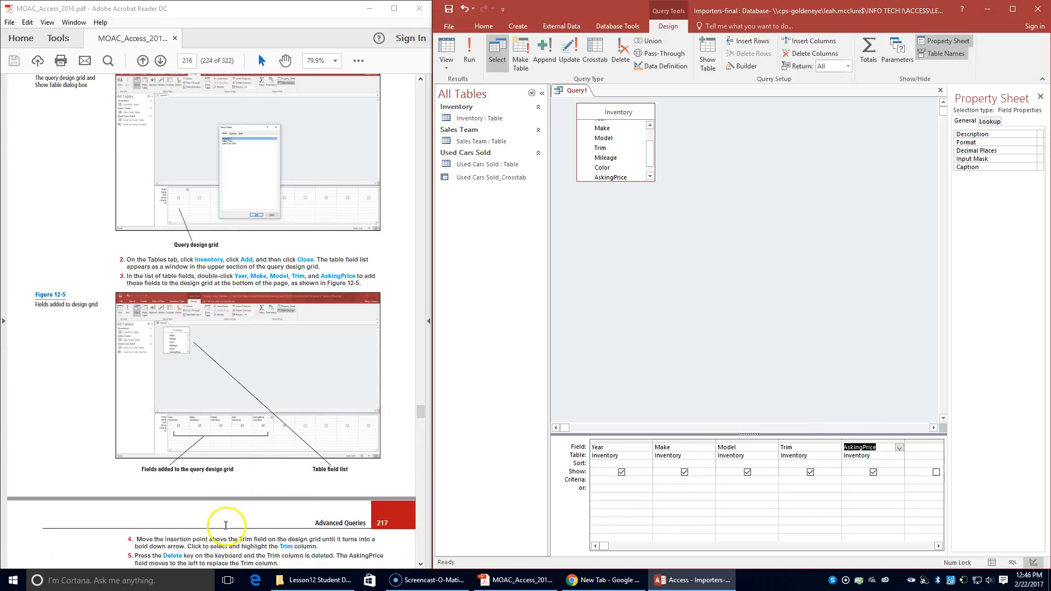
{"action": "scroll", "coordinate": [225, 525], "scroll_direction": "down", "scroll_amount": 1}
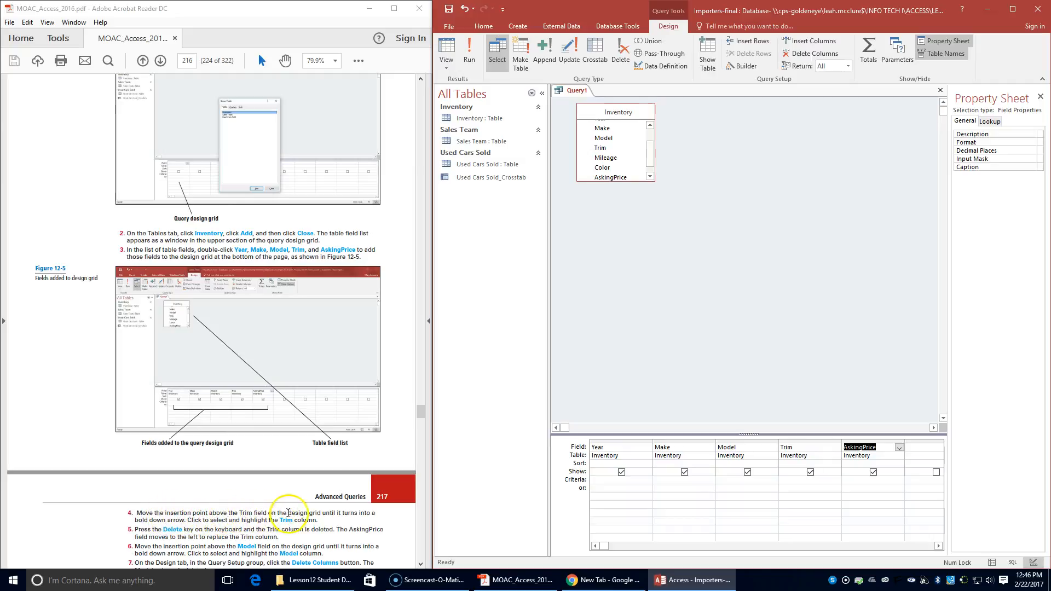
{"action": "left_click", "coordinate": [808, 440]}
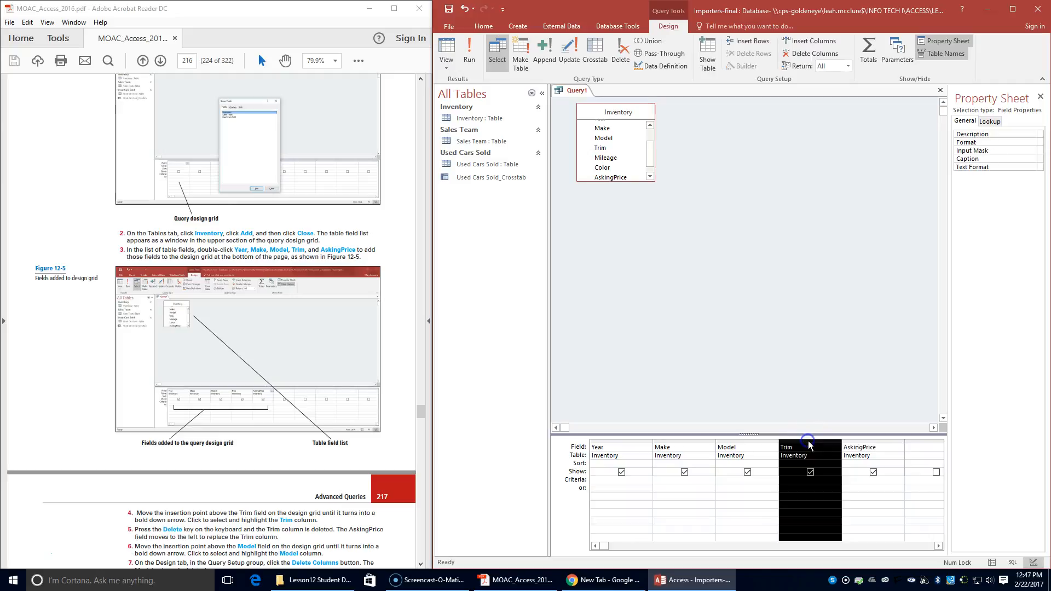
{"action": "scroll", "coordinate": [273, 496], "scroll_direction": "down", "scroll_amount": 2}
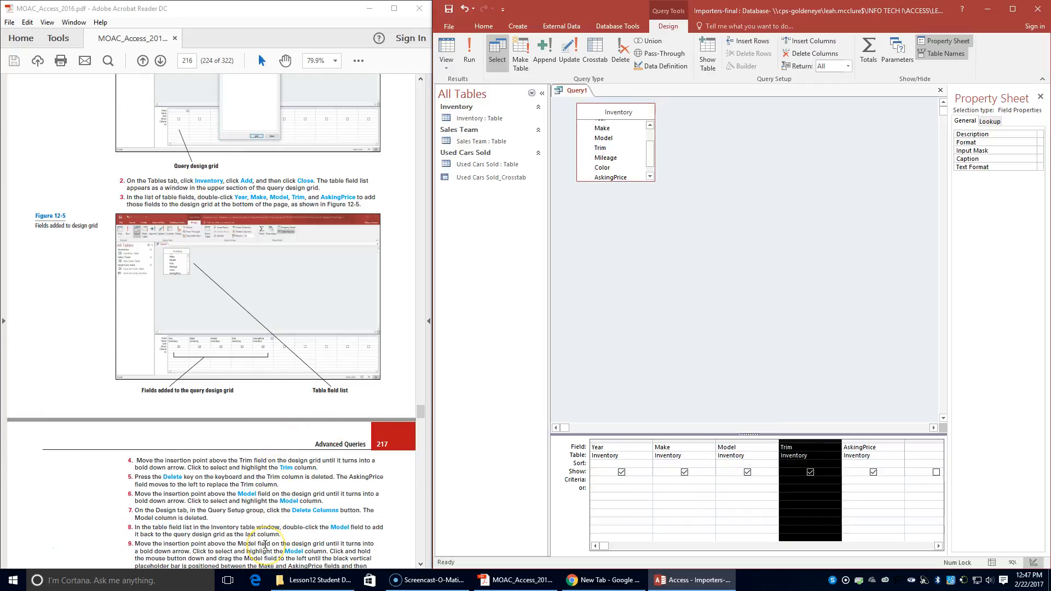
{"action": "key", "text": "Delete"}
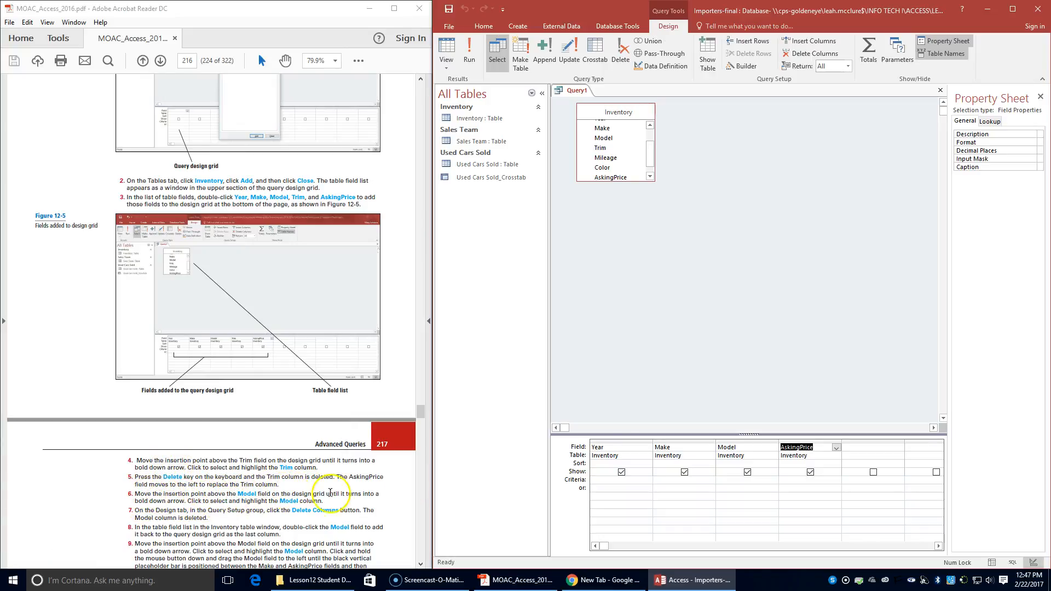
Delete the Model column from the query design grid and add the Model field back as the last column
{"action": "left_click", "coordinate": [735, 441]}
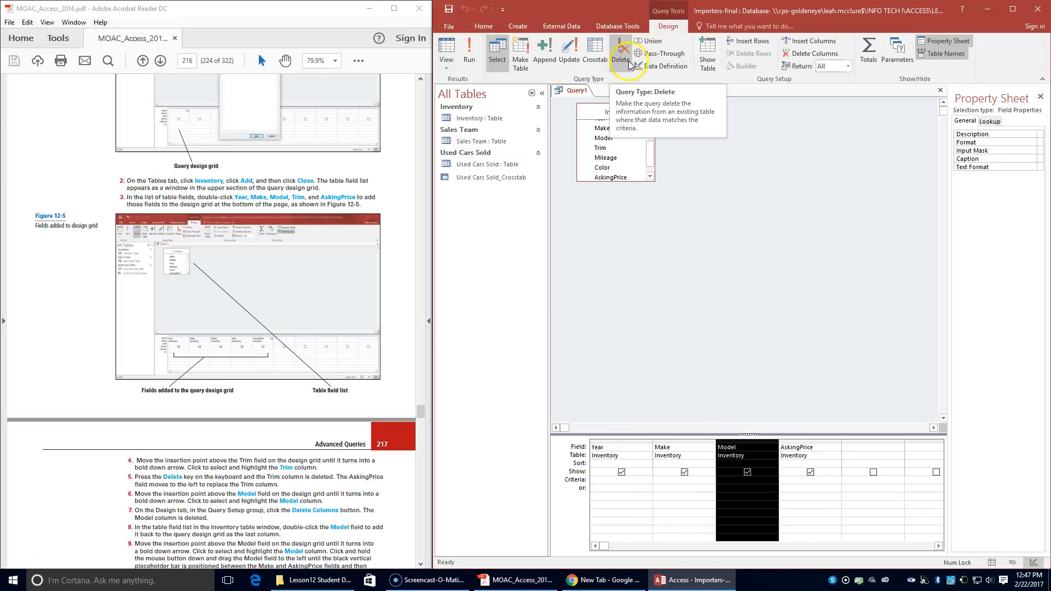
{"action": "left_click", "coordinate": [810, 54]}
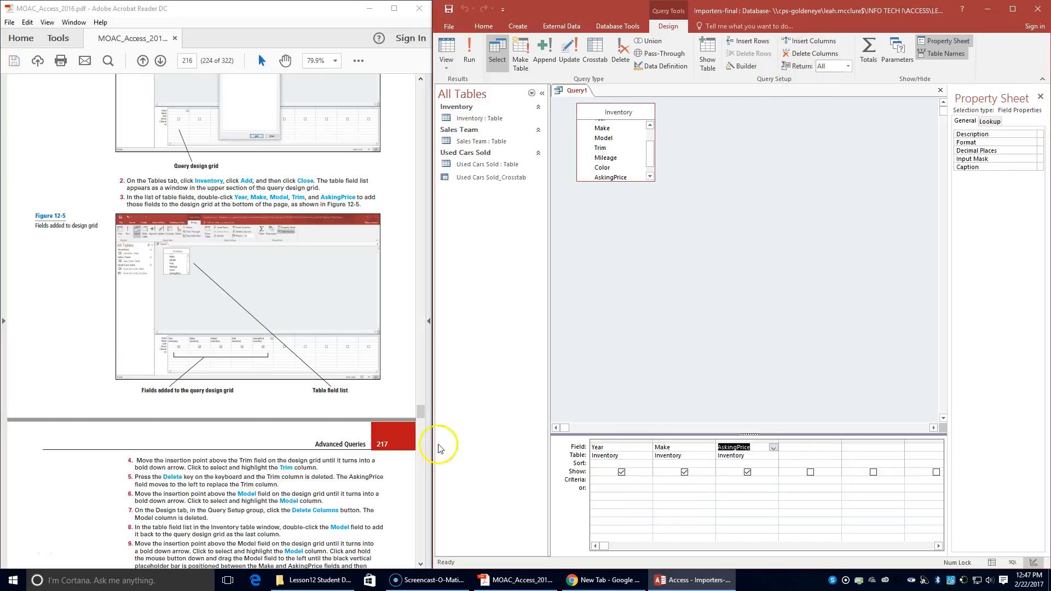
{"action": "scroll", "coordinate": [164, 520], "scroll_direction": "down", "scroll_amount": 1}
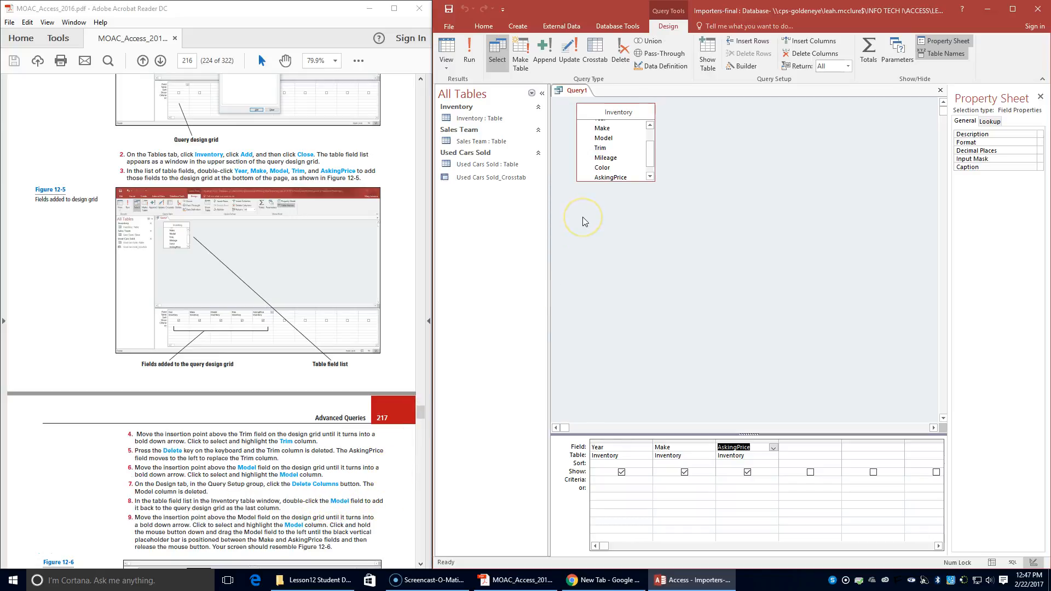
{"action": "double_click", "coordinate": [604, 138]}
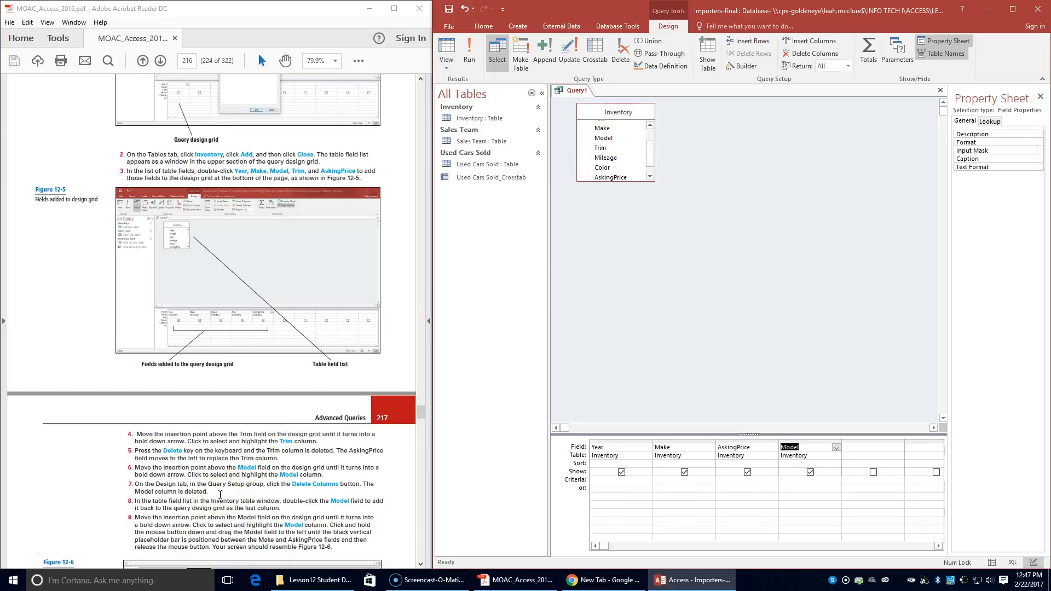
Move the Model column in the design grid so it sits between the Make and AskingPrice columns
{"action": "scroll", "coordinate": [180, 523], "scroll_direction": "down", "scroll_amount": 2}
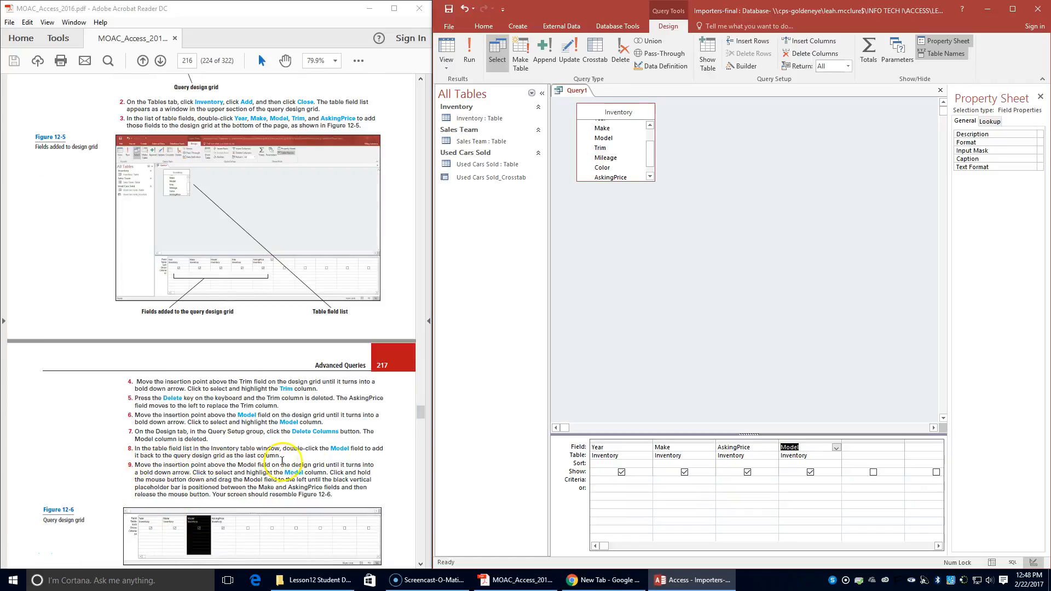
{"action": "left_click", "coordinate": [802, 440]}
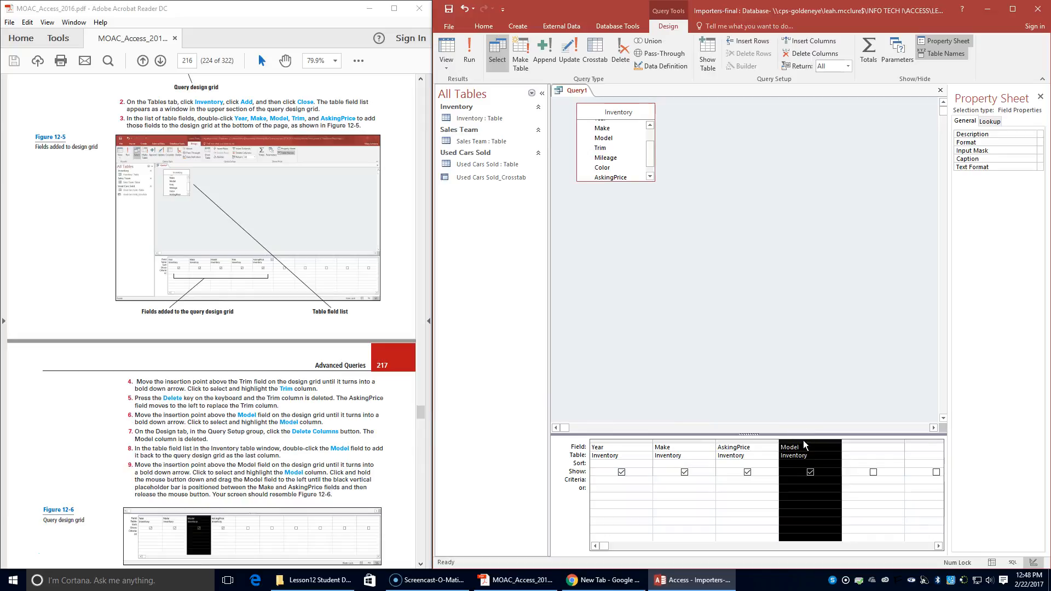
{"action": "left_click_drag", "start_coordinate": [802, 440], "coordinate": [803, 440]}
{"action": "left_click_drag", "start_coordinate": [804, 446], "coordinate": [721, 450]}
{"action": "left_click_drag", "start_coordinate": [720, 450], "coordinate": [720, 450]}
Enter the AskingPrice criteria through the Zoom box as >=(SELECT Avg(AskingPrice) FROM Inventory WHERE Make = Inventory.Make)
{"action": "scroll", "coordinate": [224, 480], "scroll_direction": "down", "scroll_amount": 1}
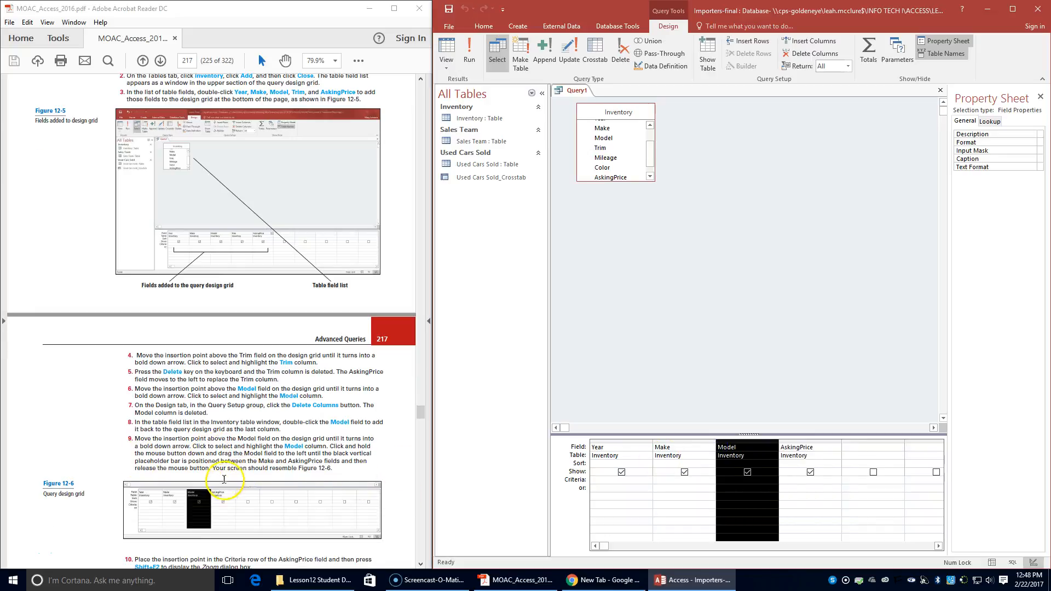
{"action": "scroll", "coordinate": [222, 487], "scroll_direction": "down", "scroll_amount": 1}
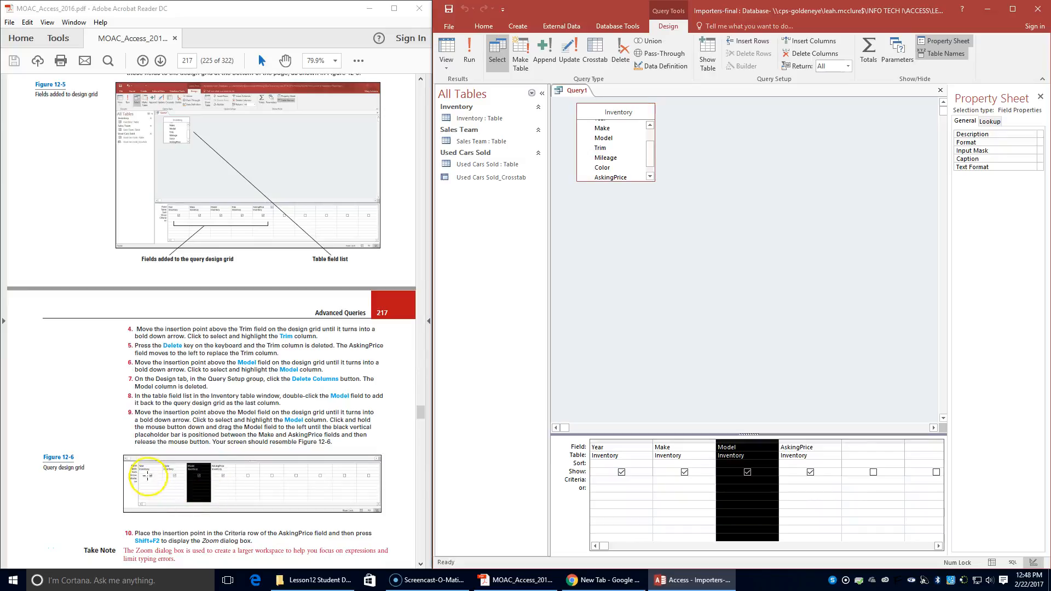
{"action": "scroll", "coordinate": [252, 477], "scroll_direction": "down", "scroll_amount": 1}
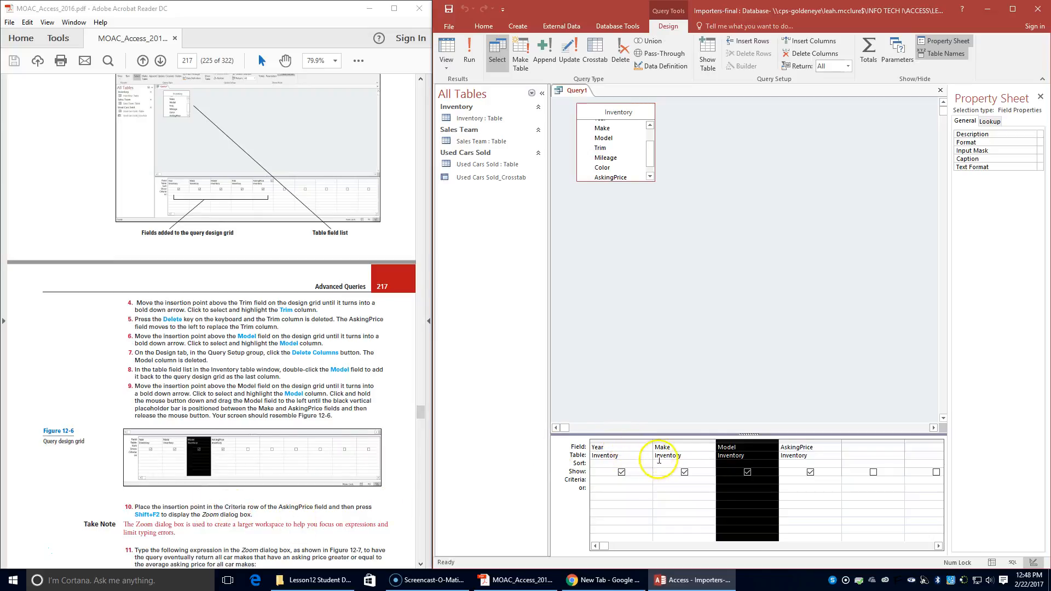
{"action": "left_click", "coordinate": [790, 478]}
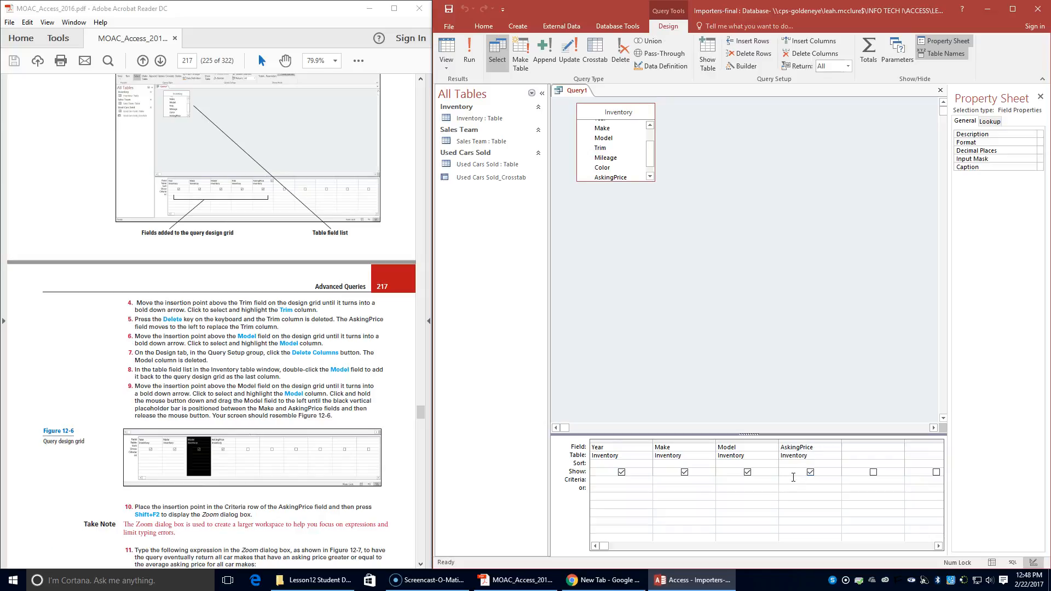
{"action": "key", "text": "shift+F2"}
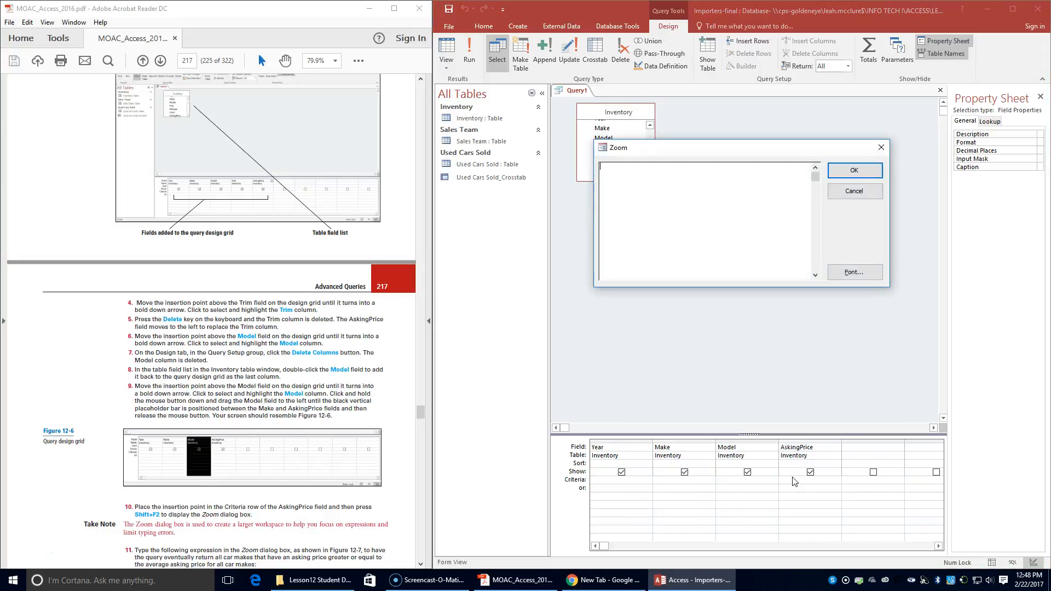
{"action": "scroll", "coordinate": [254, 456], "scroll_direction": "down", "scroll_amount": 2}
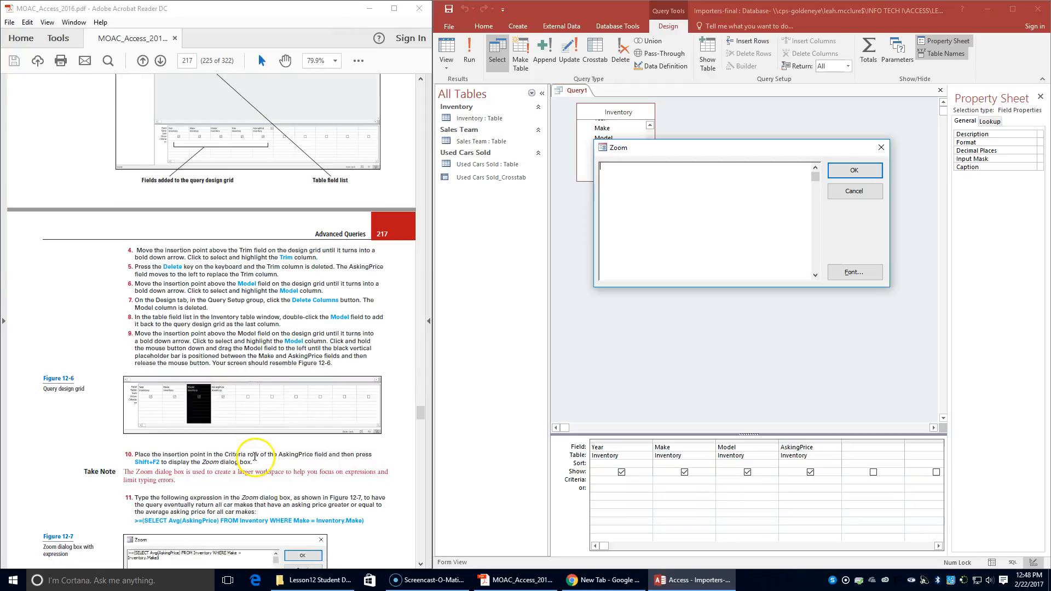
{"action": "scroll", "coordinate": [214, 495], "scroll_direction": "down", "scroll_amount": 1}
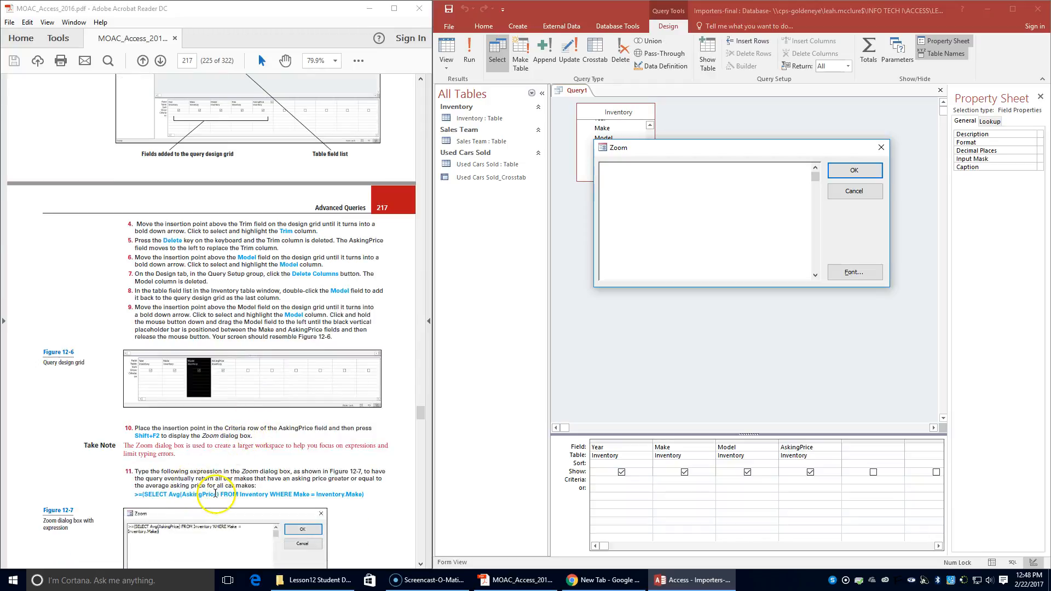
{"action": "scroll", "coordinate": [215, 494], "scroll_direction": "down", "scroll_amount": 2}
{"action": "left_click", "coordinate": [706, 220]}
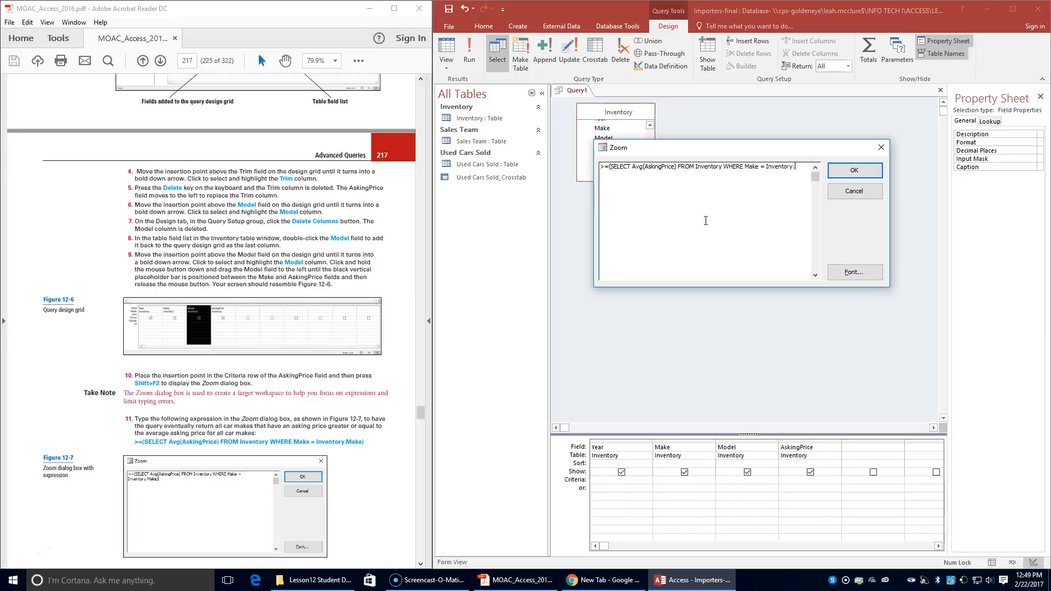
{"action": "type", "text": ")"}
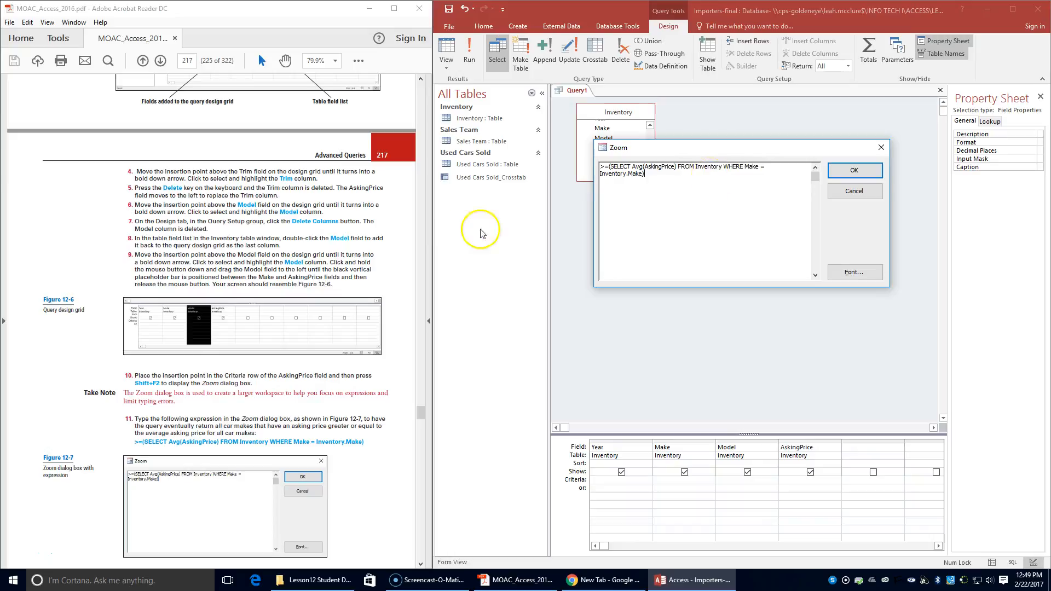
{"action": "scroll", "coordinate": [232, 432], "scroll_direction": "down", "scroll_amount": 2}
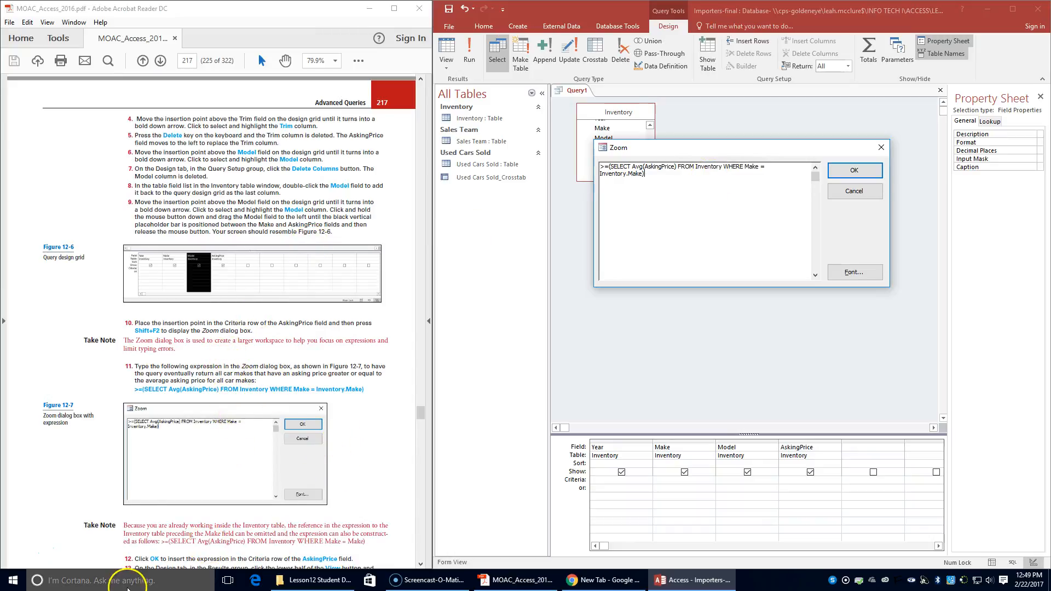
{"action": "scroll", "coordinate": [111, 542], "scroll_direction": "down", "scroll_amount": 1}
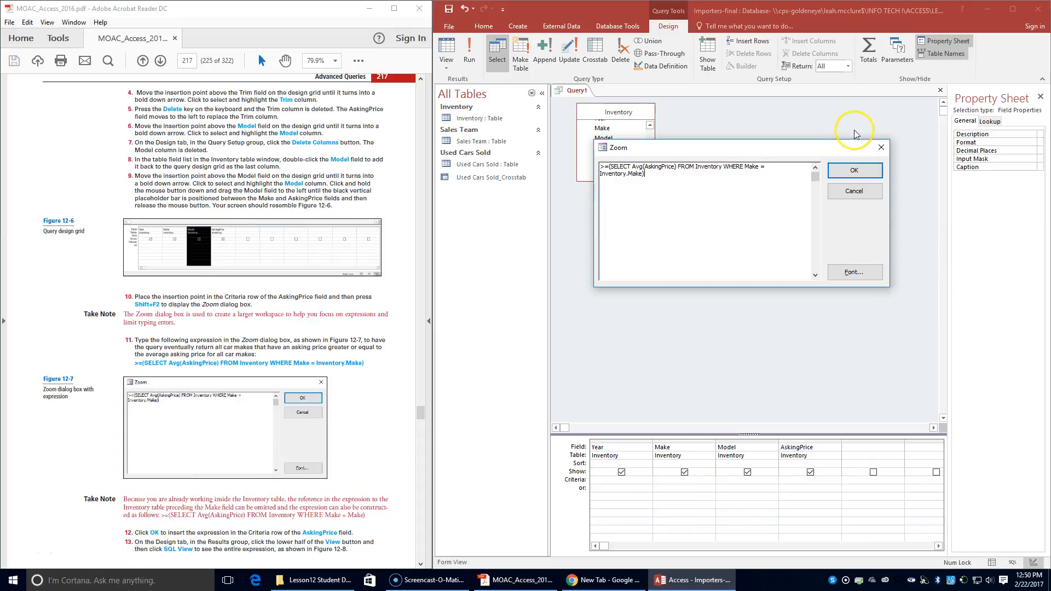
{"action": "left_click", "coordinate": [837, 170]}
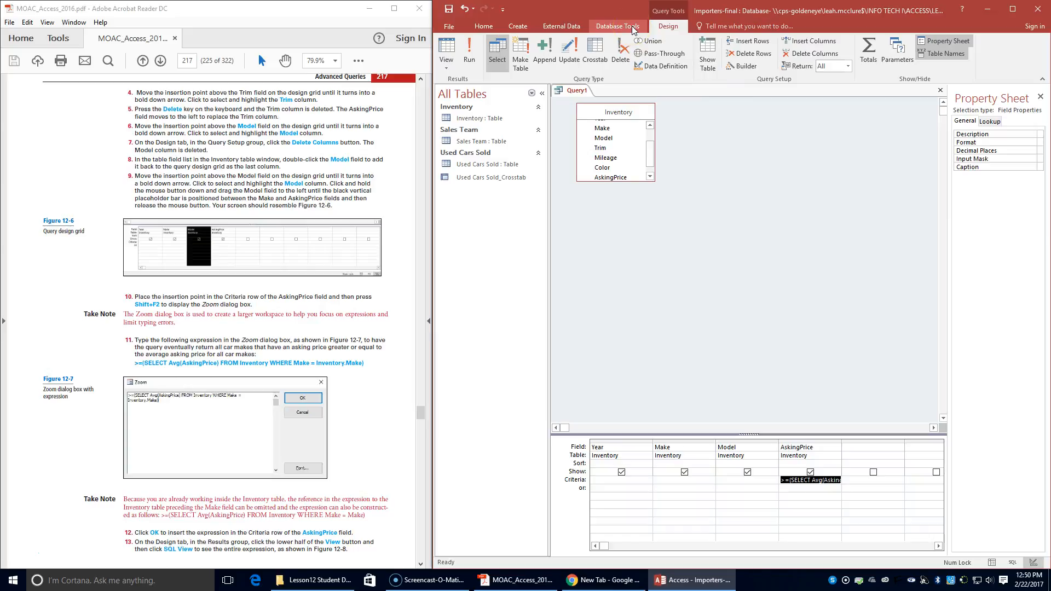
Show the query in SQL view to check the full subquery expression, and run the query
{"action": "left_click", "coordinate": [446, 69]}
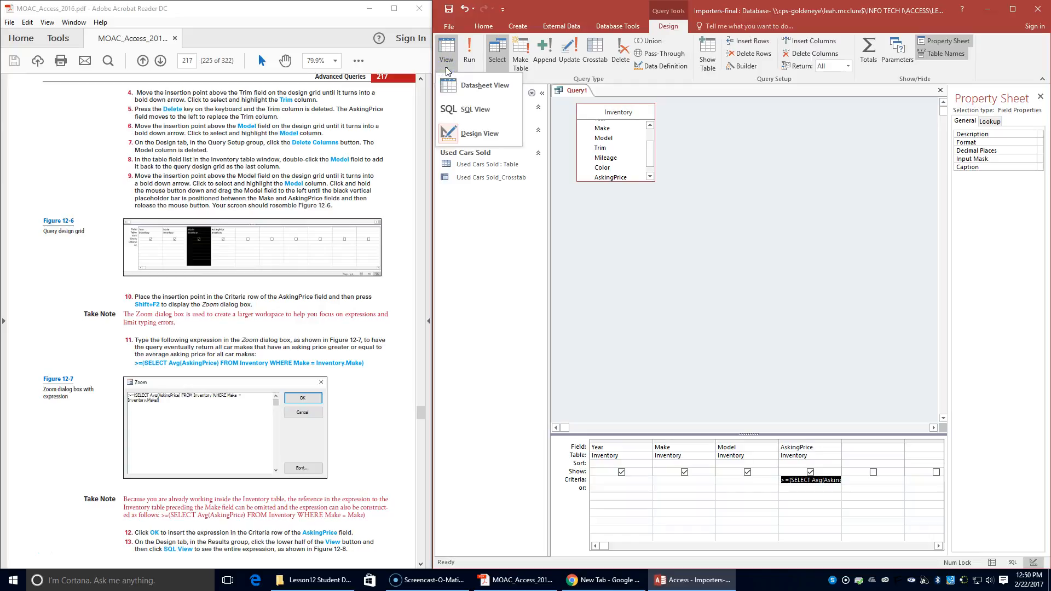
{"action": "left_click", "coordinate": [463, 115]}
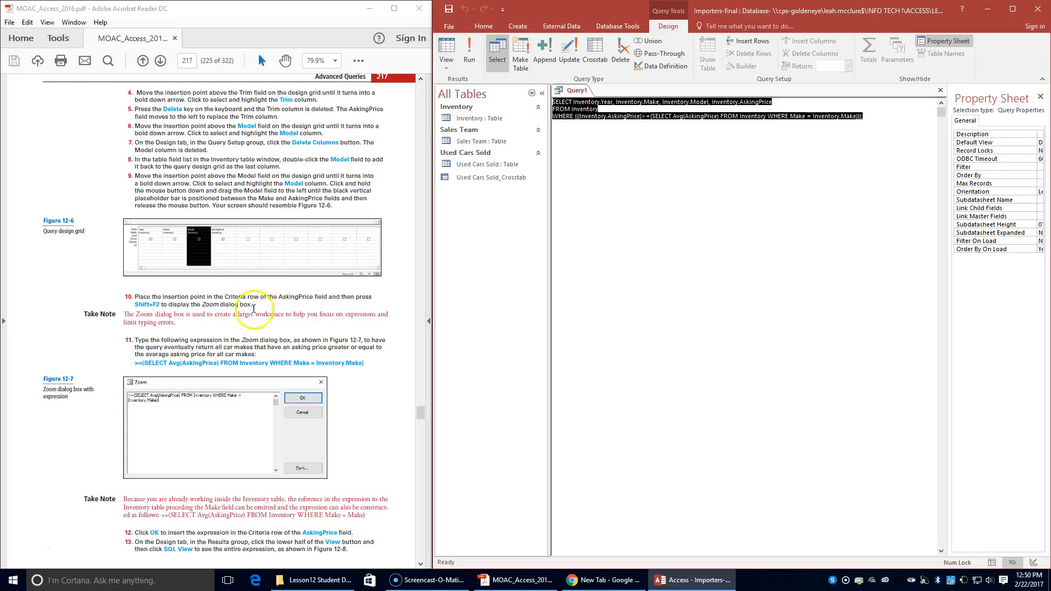
{"action": "scroll", "coordinate": [271, 340], "scroll_direction": "down", "scroll_amount": 5}
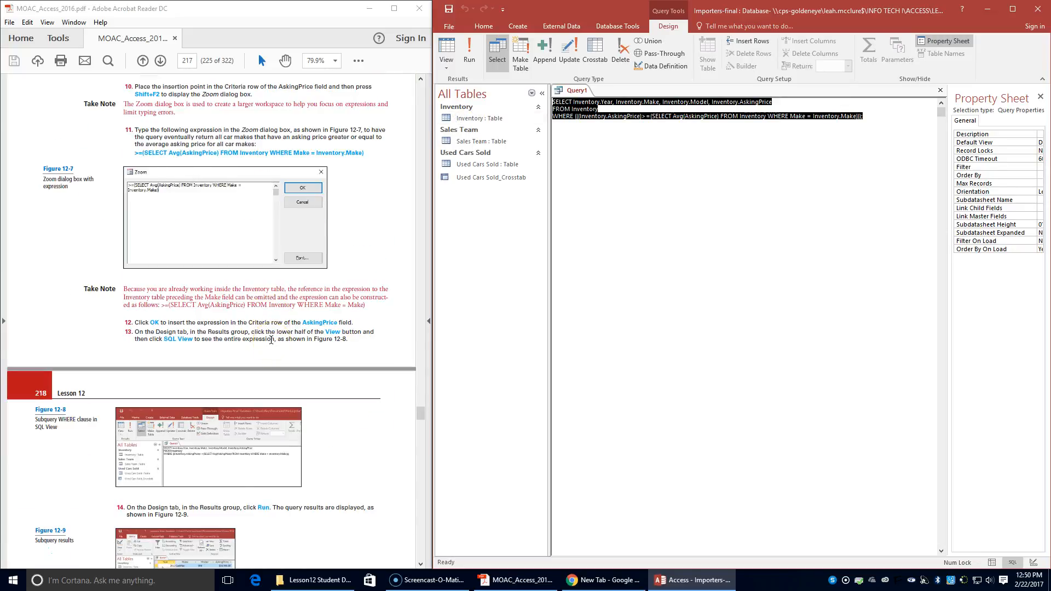
{"action": "scroll", "coordinate": [270, 340], "scroll_direction": "down", "scroll_amount": 1}
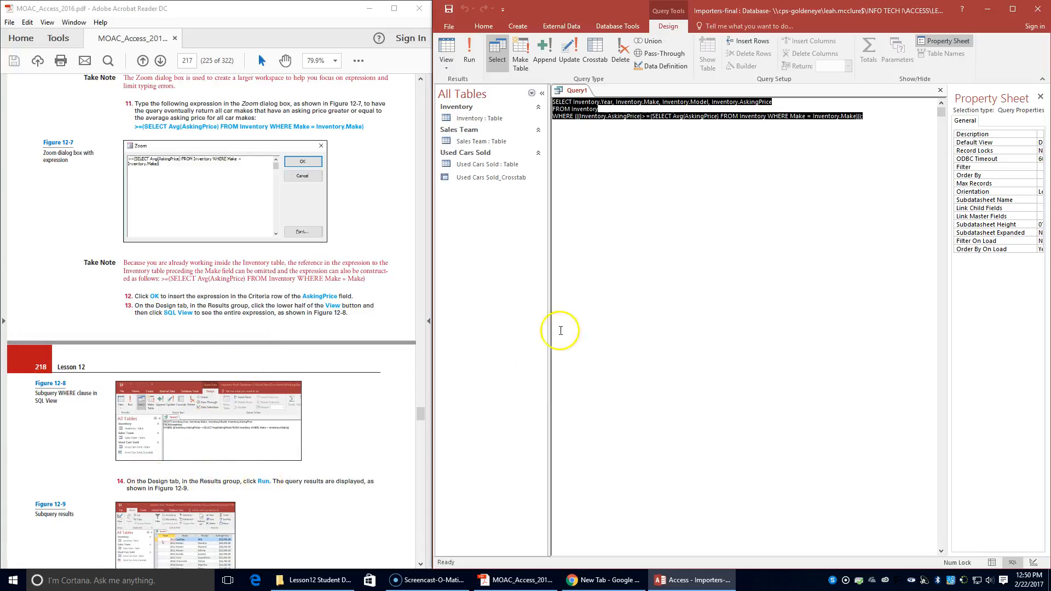
{"action": "left_click", "coordinate": [472, 57]}
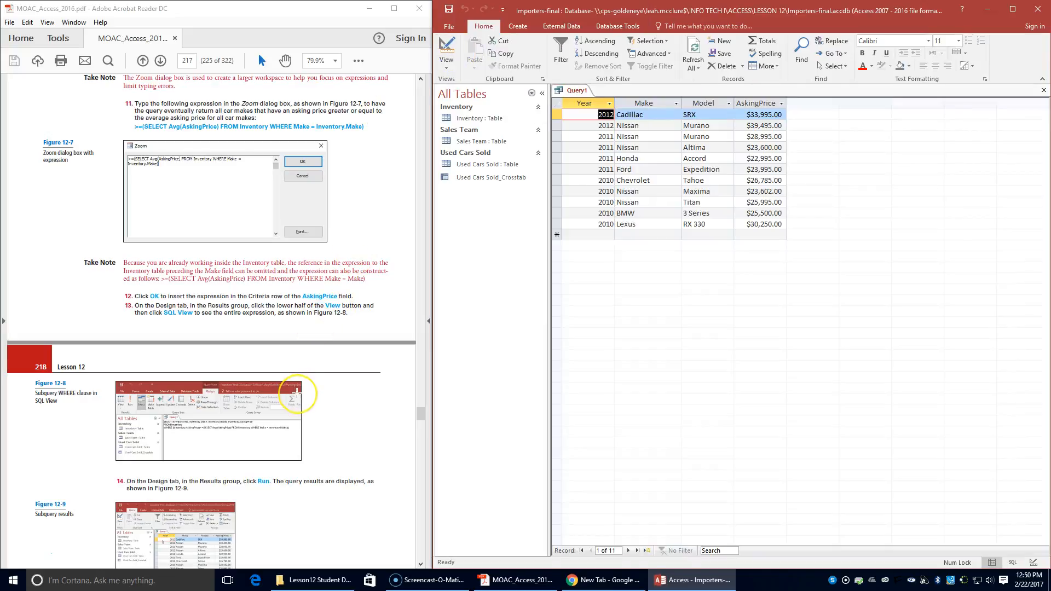
Save the query under the name Subquery and close it
{"action": "scroll", "coordinate": [296, 393], "scroll_direction": "down", "scroll_amount": 2}
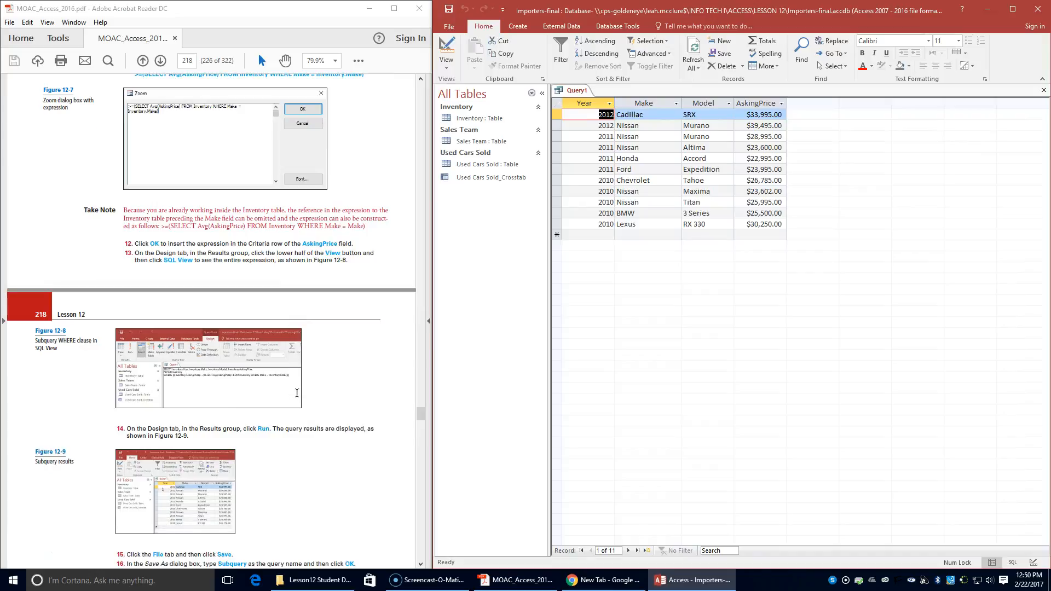
{"action": "scroll", "coordinate": [297, 393], "scroll_direction": "down", "scroll_amount": 1}
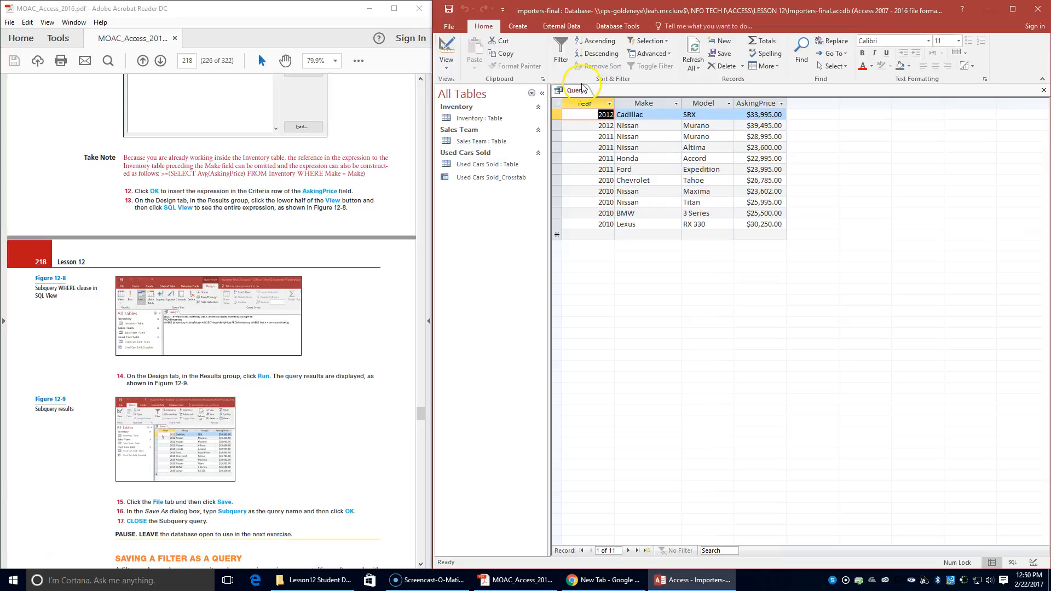
{"action": "left_click", "coordinate": [449, 27]}
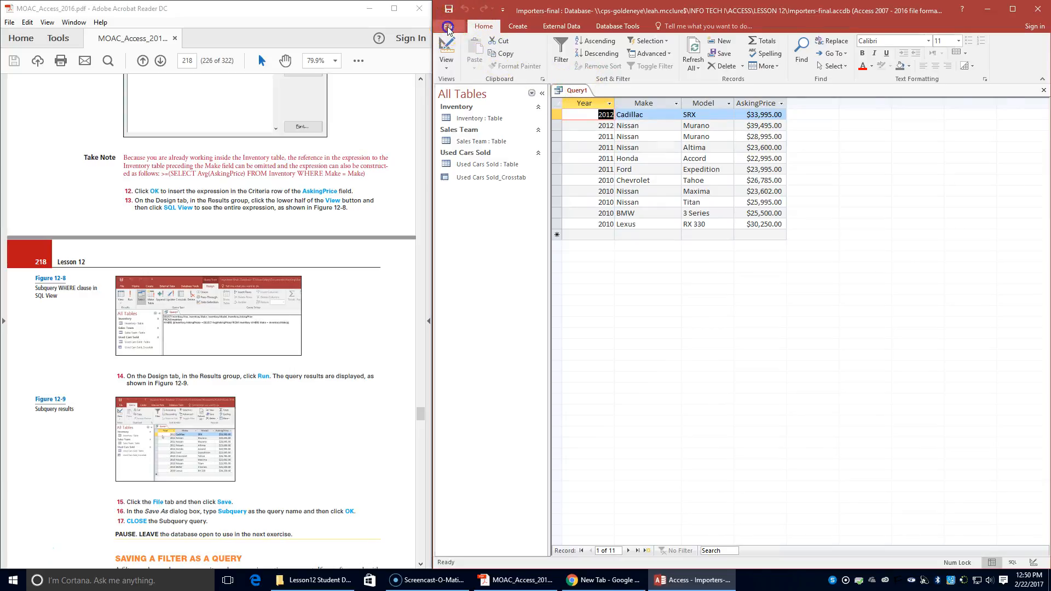
{"action": "left_click", "coordinate": [461, 114]}
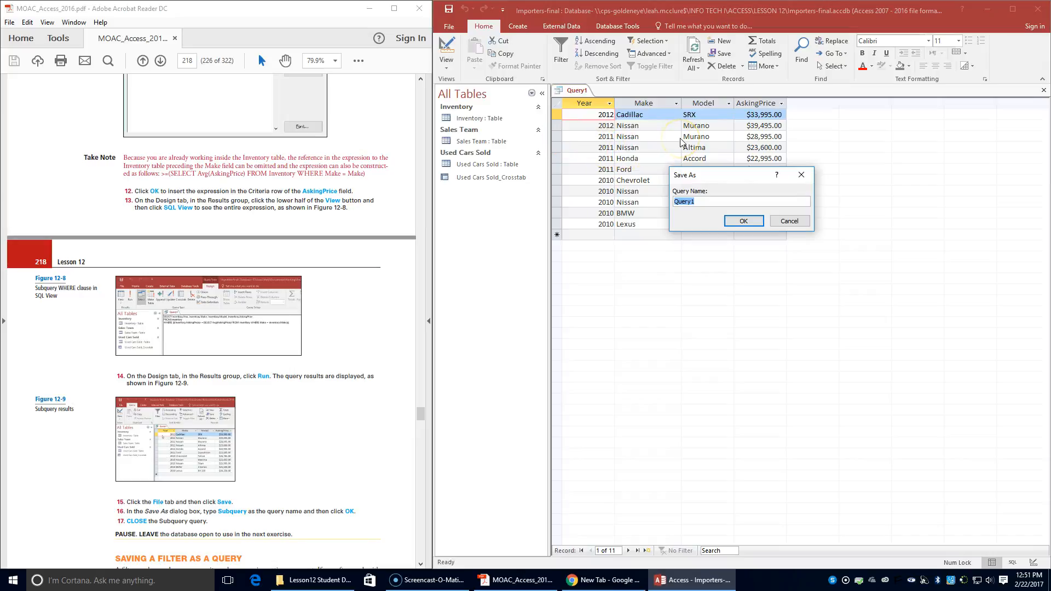
{"action": "type", "text": "Subq"}
{"action": "left_click", "coordinate": [744, 220]}
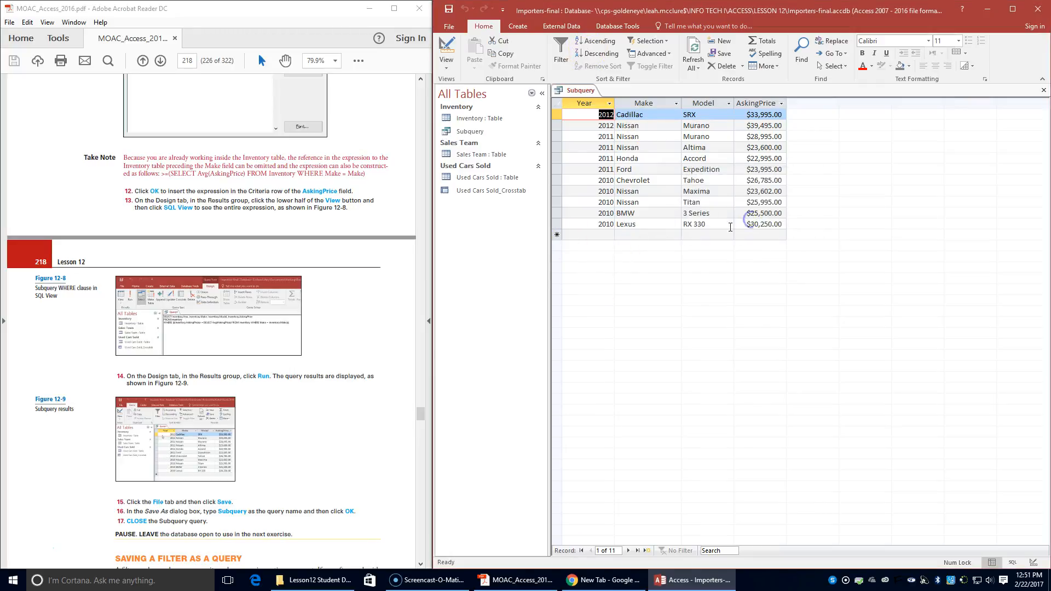
{"action": "scroll", "coordinate": [248, 427], "scroll_direction": "down", "scroll_amount": 1}
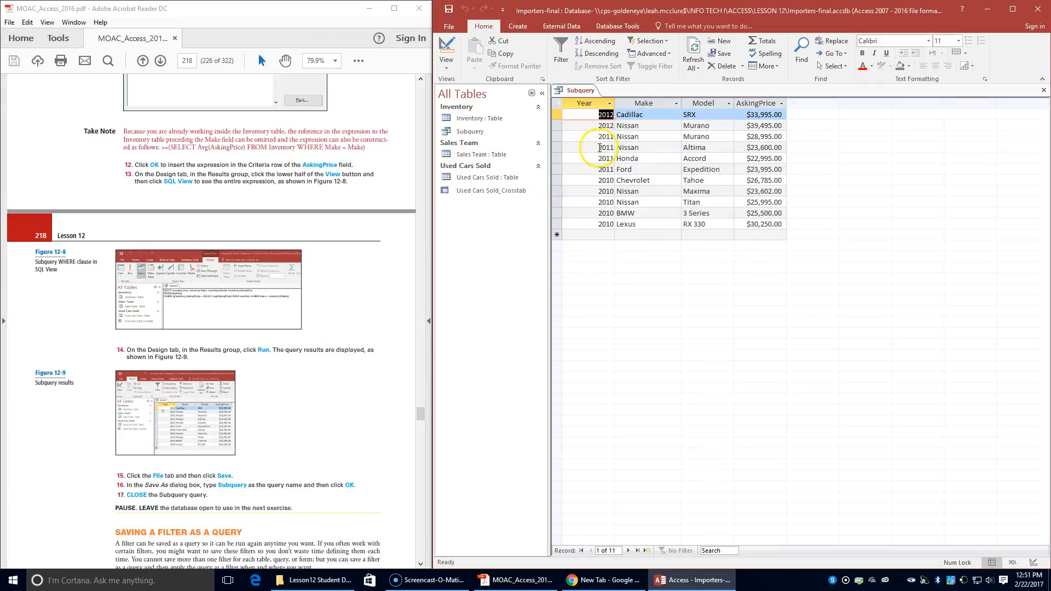
{"action": "right_click", "coordinate": [581, 92]}
{"action": "left_click", "coordinate": [584, 112]}
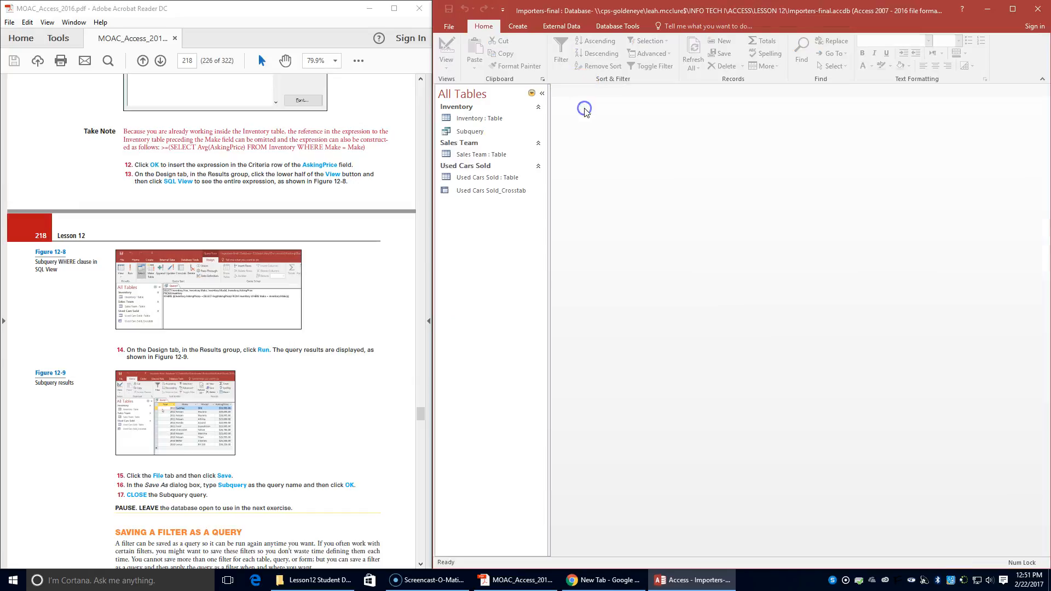
Read the Save a Filter as a Query instructions and start a new query with the Simple Query Wizard
{"action": "scroll", "coordinate": [312, 312], "scroll_direction": "down", "scroll_amount": 12}
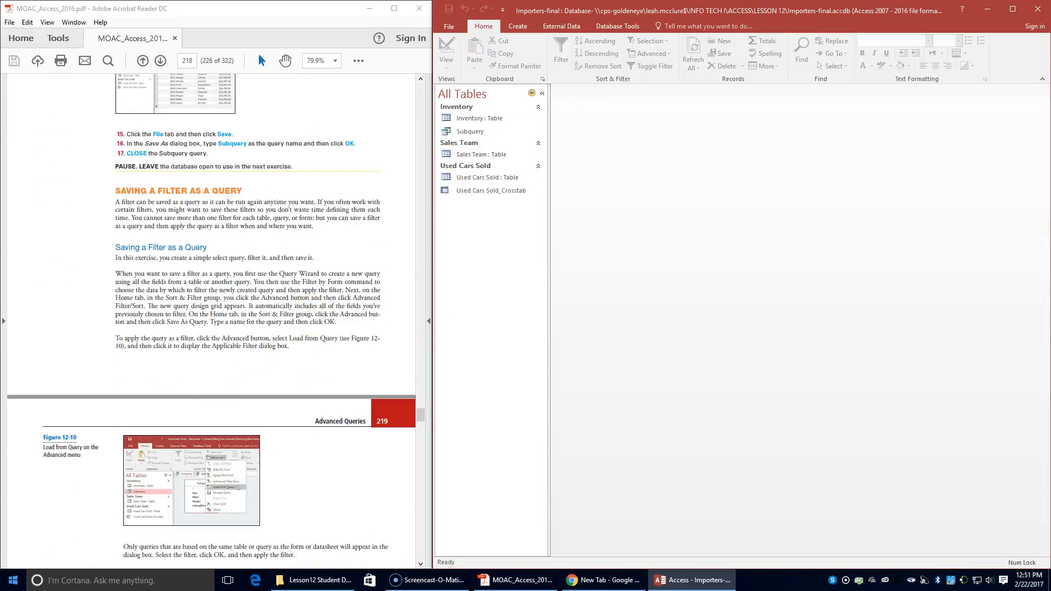
{"action": "scroll", "coordinate": [24, 550], "scroll_direction": "down", "scroll_amount": 4}
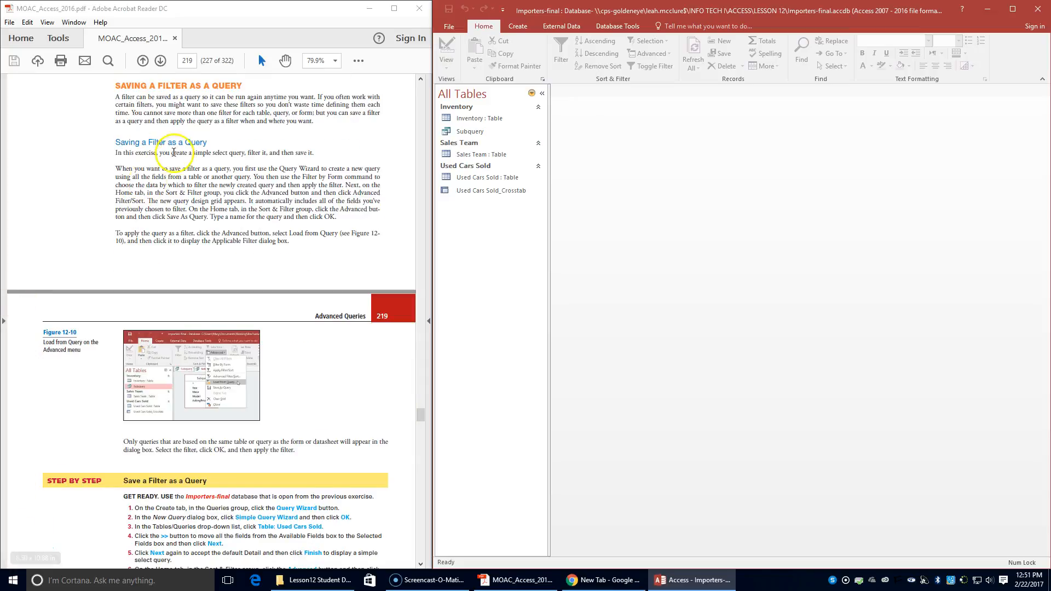
{"action": "scroll", "coordinate": [180, 379], "scroll_direction": "down", "scroll_amount": 1}
{"action": "scroll", "coordinate": [181, 379], "scroll_direction": "down", "scroll_amount": 1}
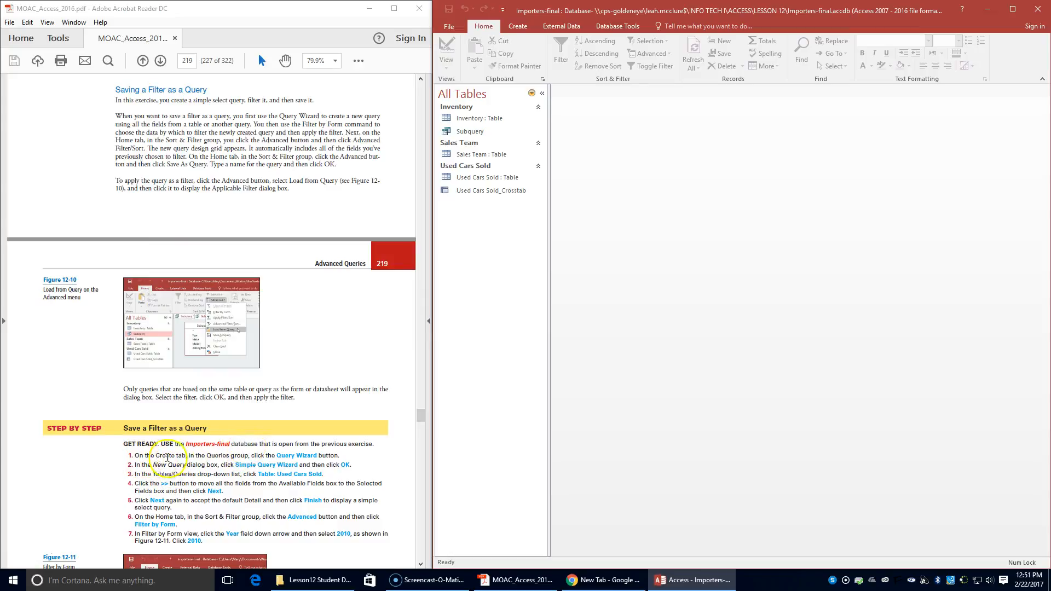
{"action": "left_click", "coordinate": [518, 27]}
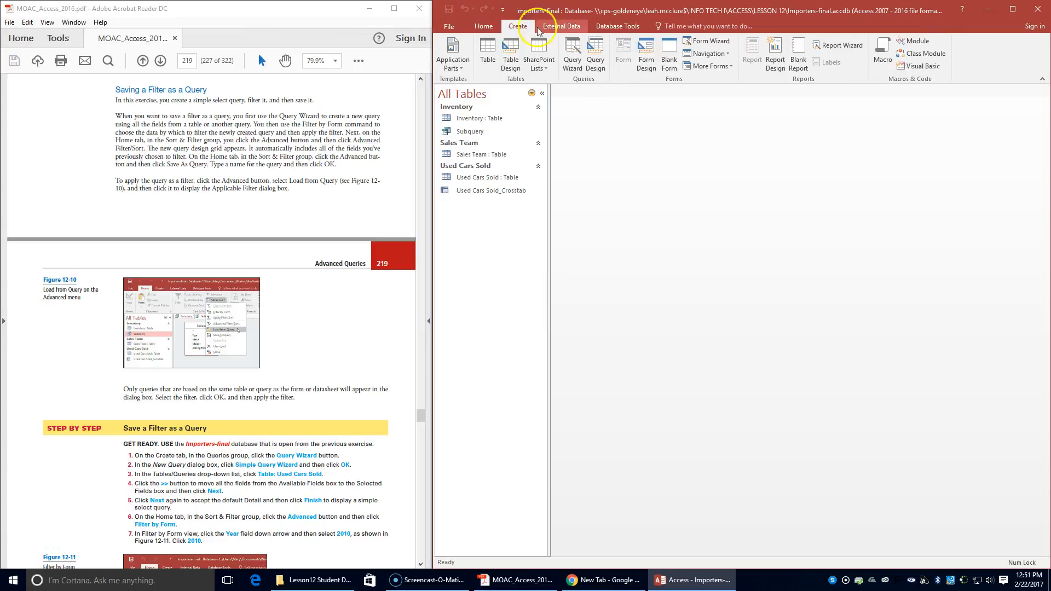
{"action": "left_click", "coordinate": [576, 75]}
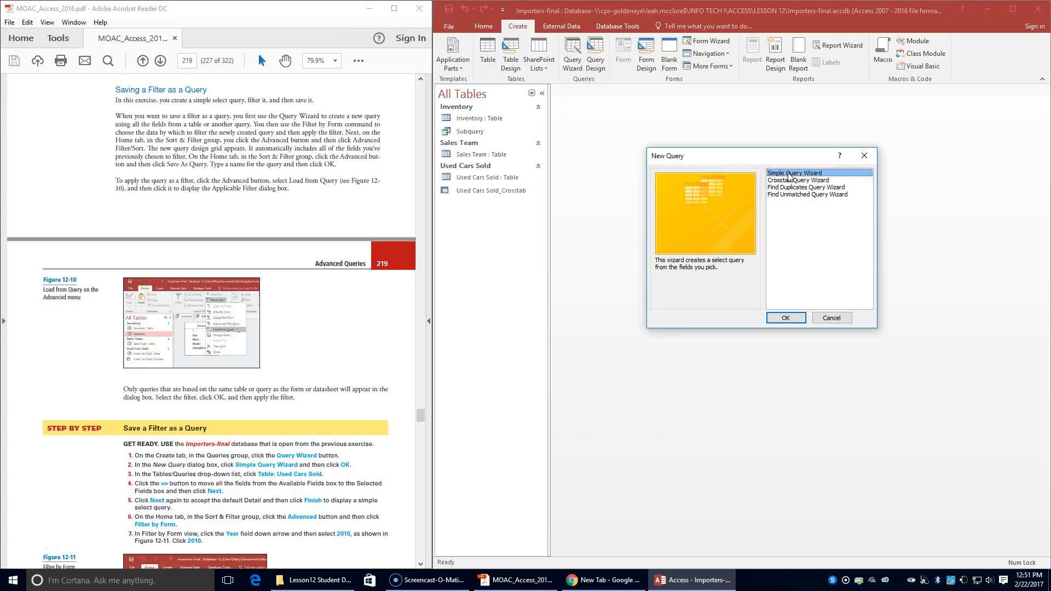
{"action": "left_click", "coordinate": [788, 317]}
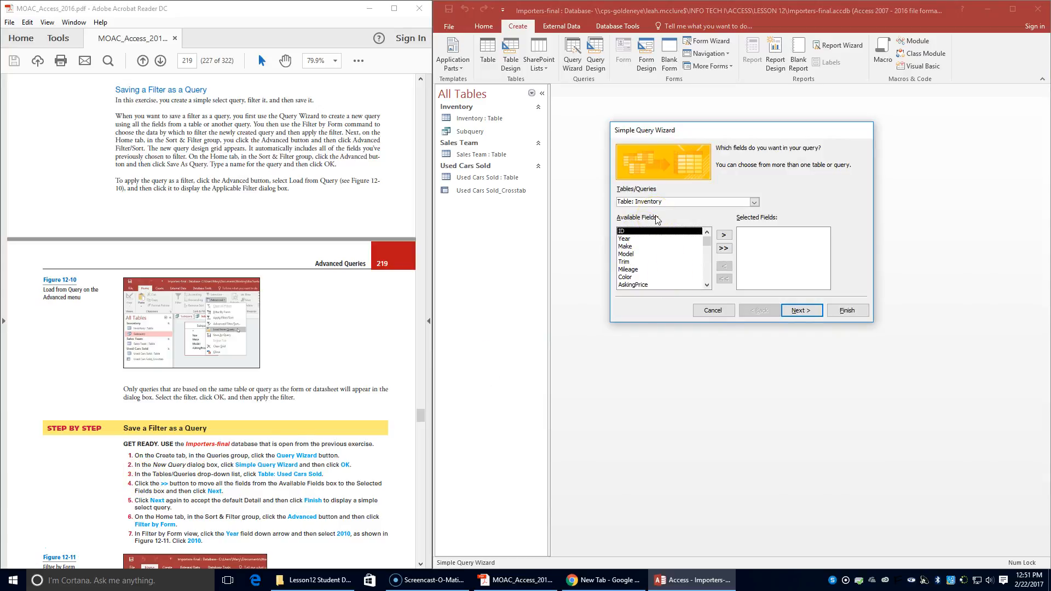
Build the simple query from all fields of the Used Cars Sold table, keeping the Detail option, and finish the wizard
{"action": "left_click", "coordinate": [754, 203]}
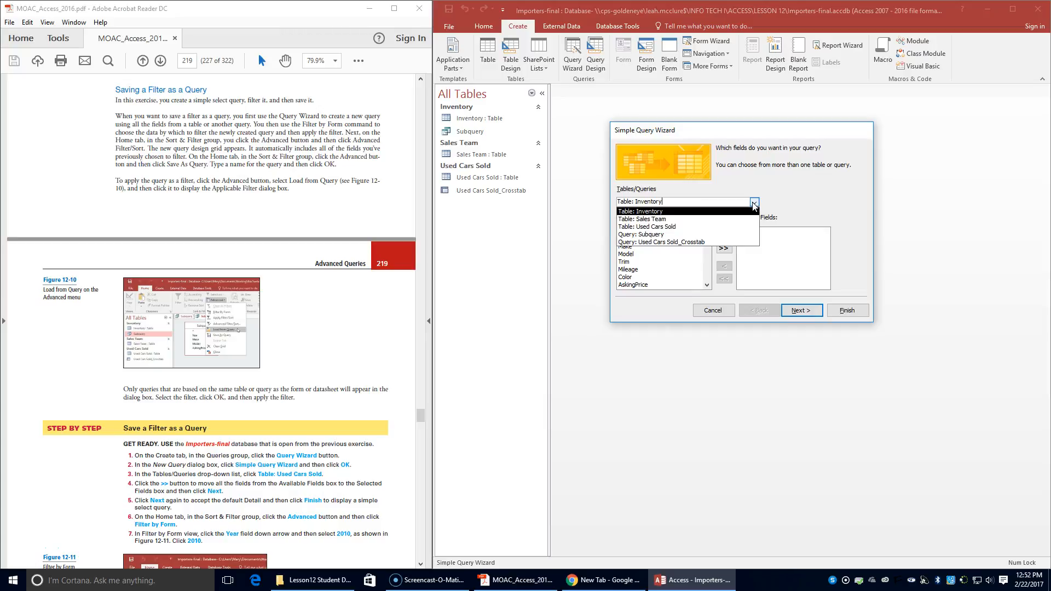
{"action": "left_click", "coordinate": [717, 227]}
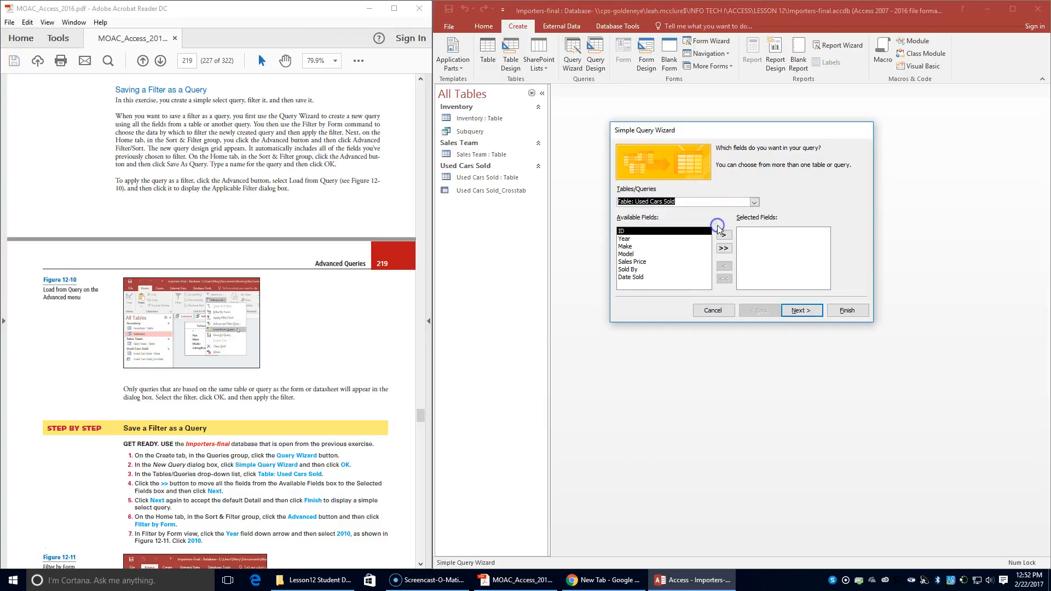
{"action": "left_click", "coordinate": [723, 248]}
{"action": "left_click", "coordinate": [725, 249]}
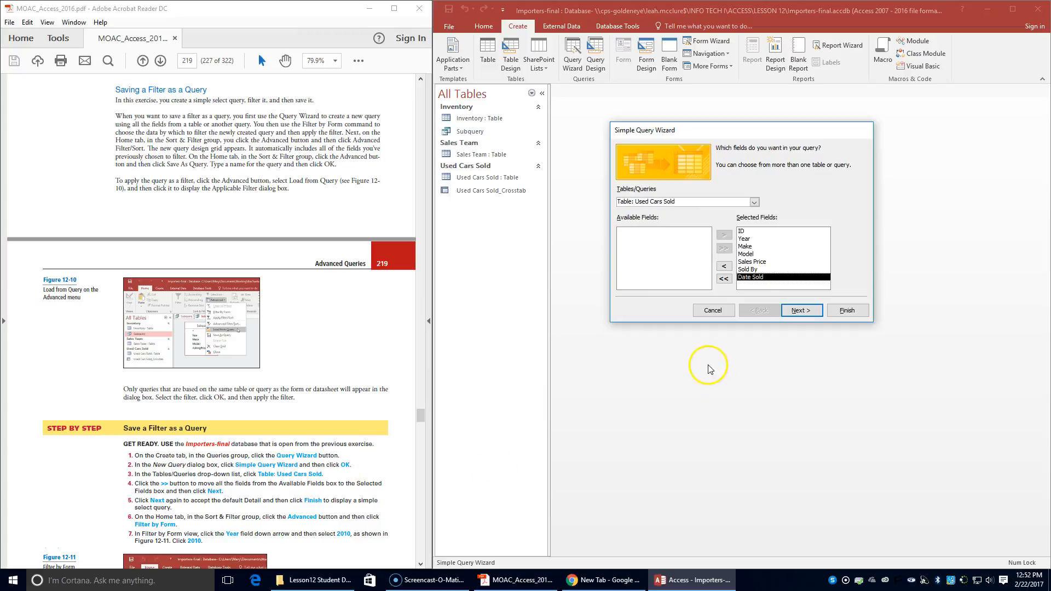
{"action": "left_click", "coordinate": [800, 310]}
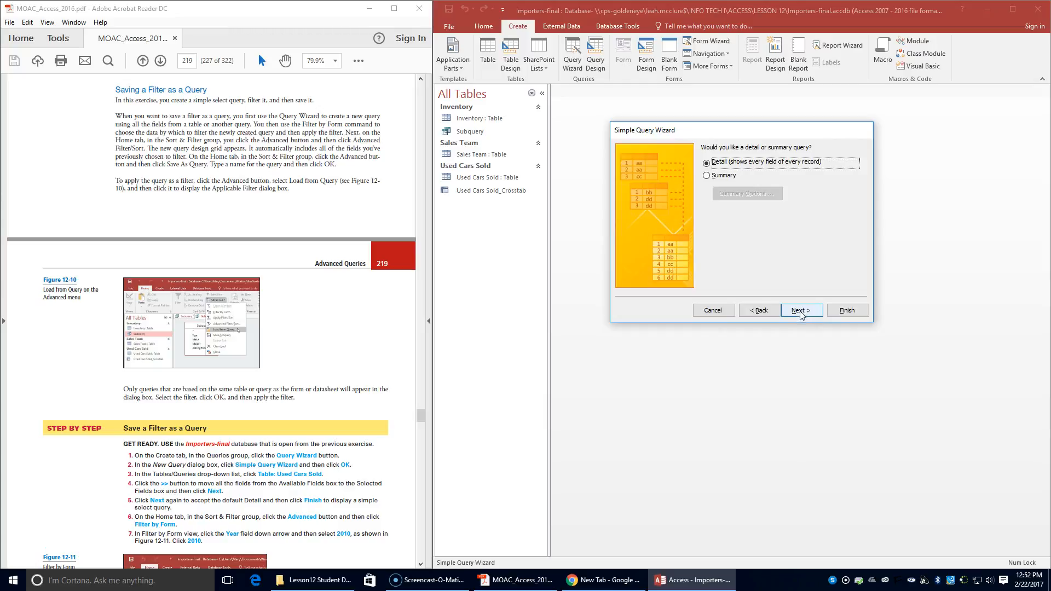
{"action": "left_click", "coordinate": [733, 207]}
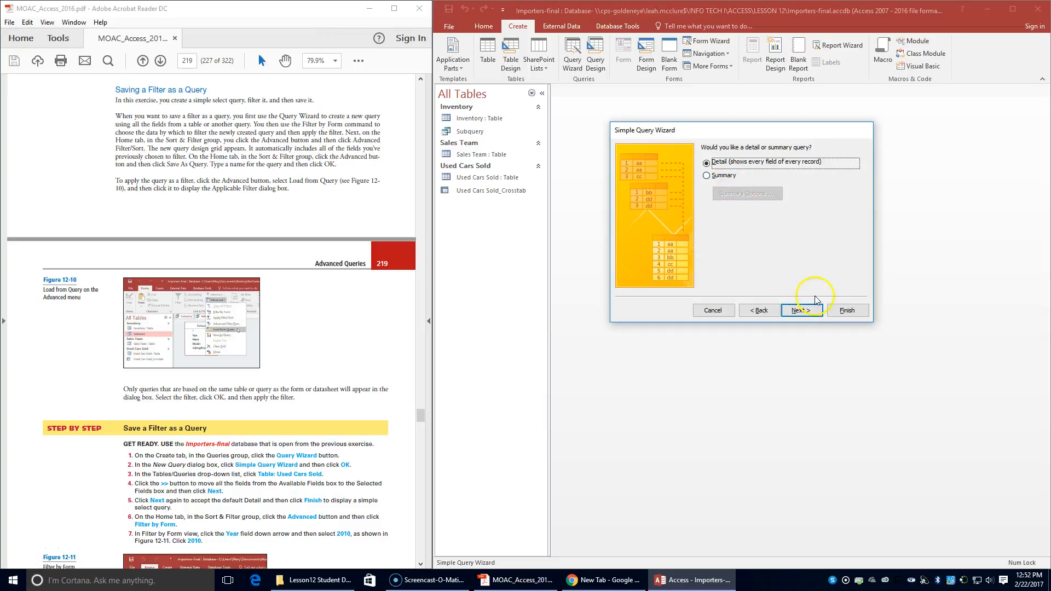
{"action": "left_click", "coordinate": [846, 311]}
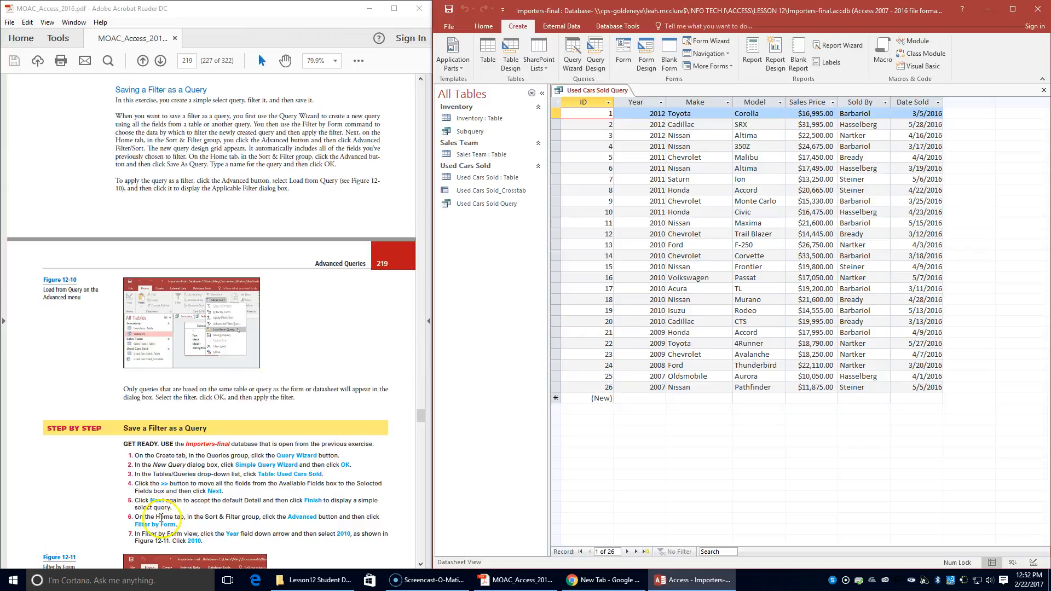
Use Filter By Form on the Used Cars Sold Query to set Year to 2010, and apply the filter
{"action": "left_click", "coordinate": [481, 27]}
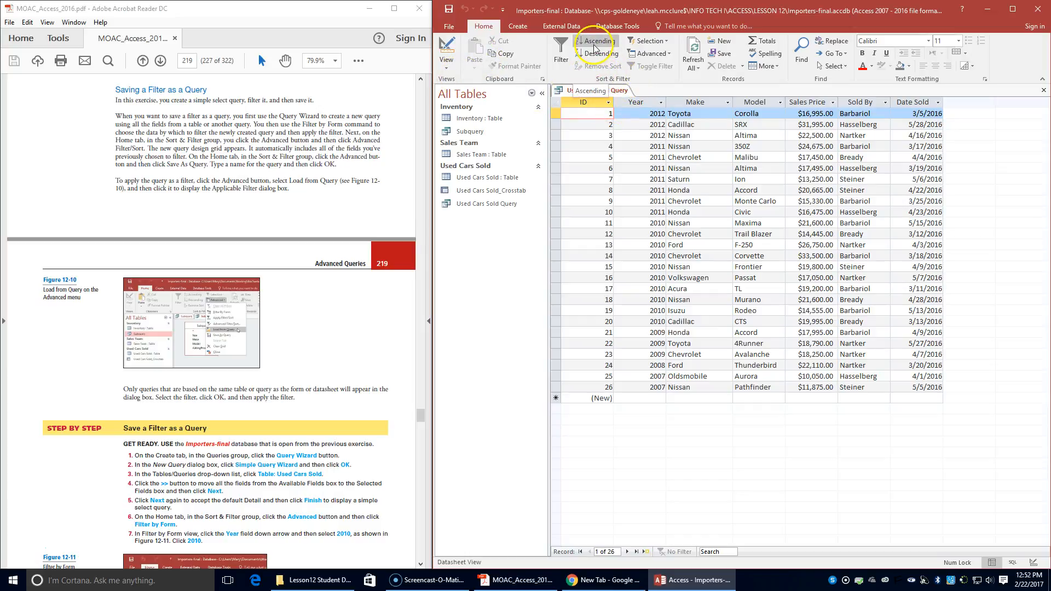
{"action": "left_click", "coordinate": [655, 55]}
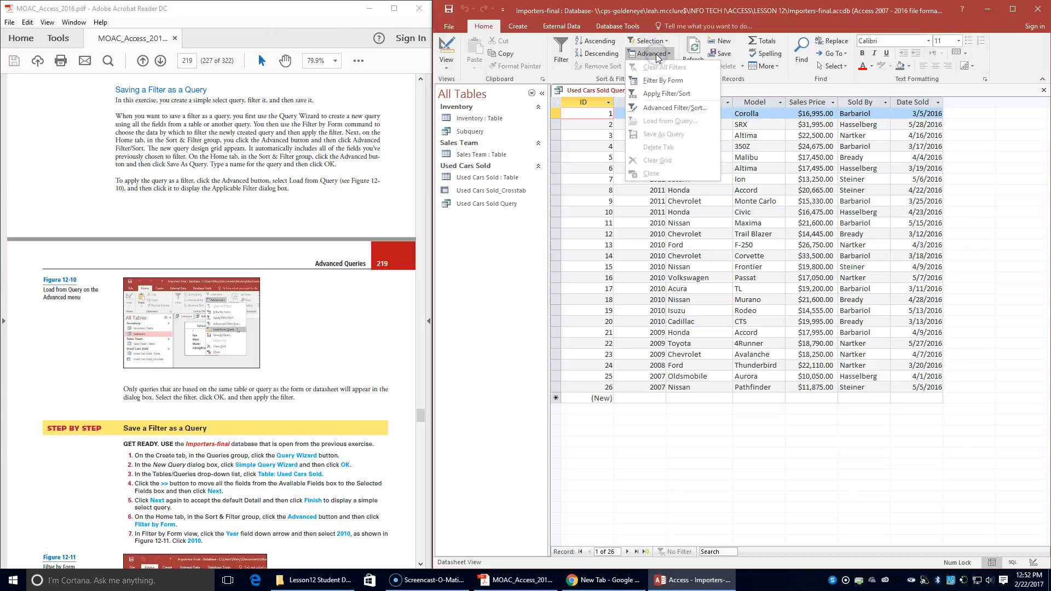
{"action": "left_click", "coordinate": [663, 82]}
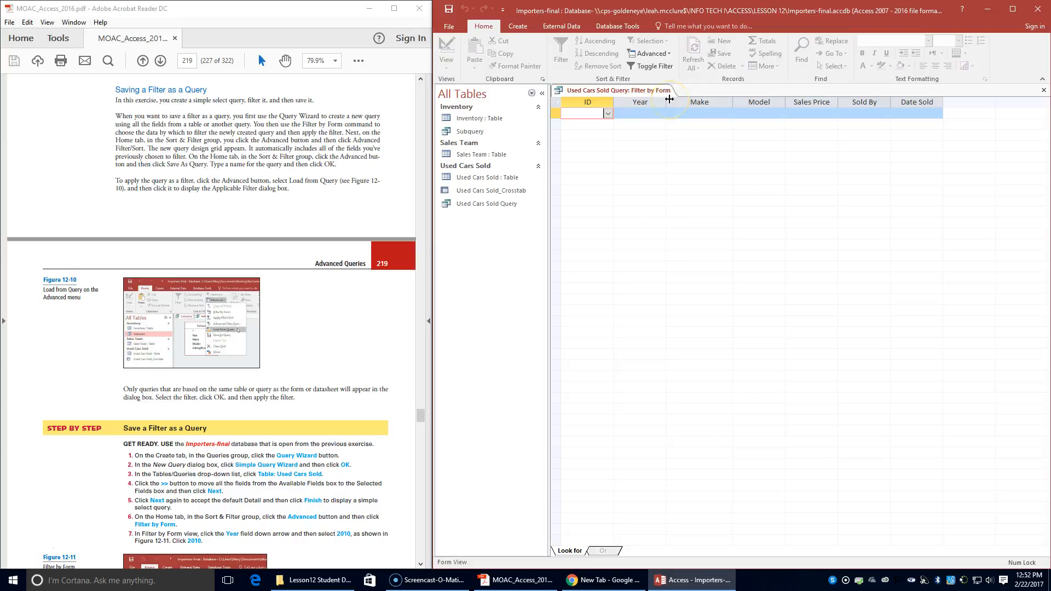
{"action": "left_click", "coordinate": [644, 111]}
{"action": "left_click", "coordinate": [660, 115]}
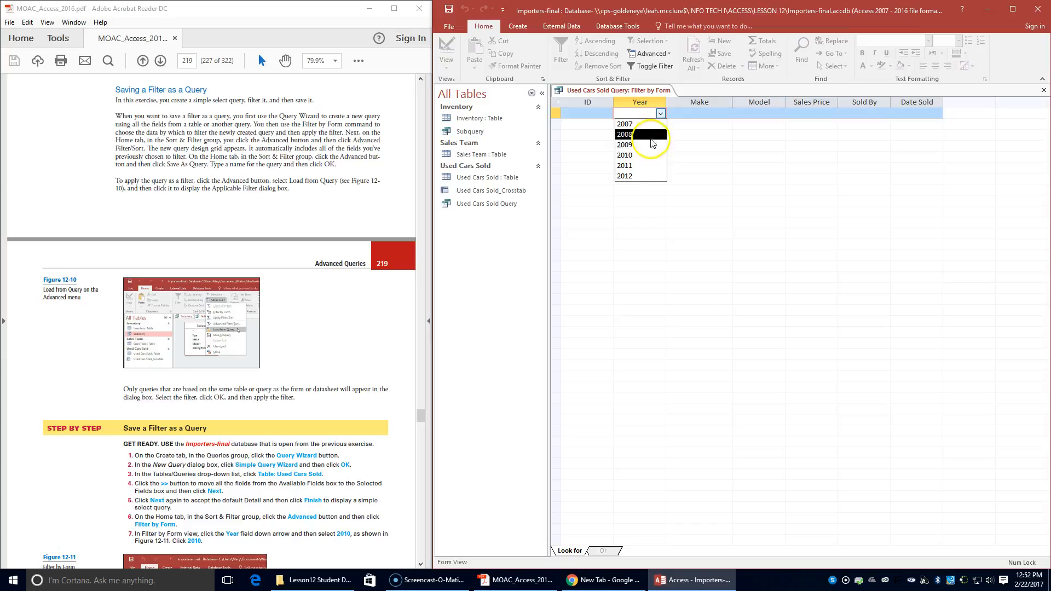
{"action": "left_click", "coordinate": [649, 156]}
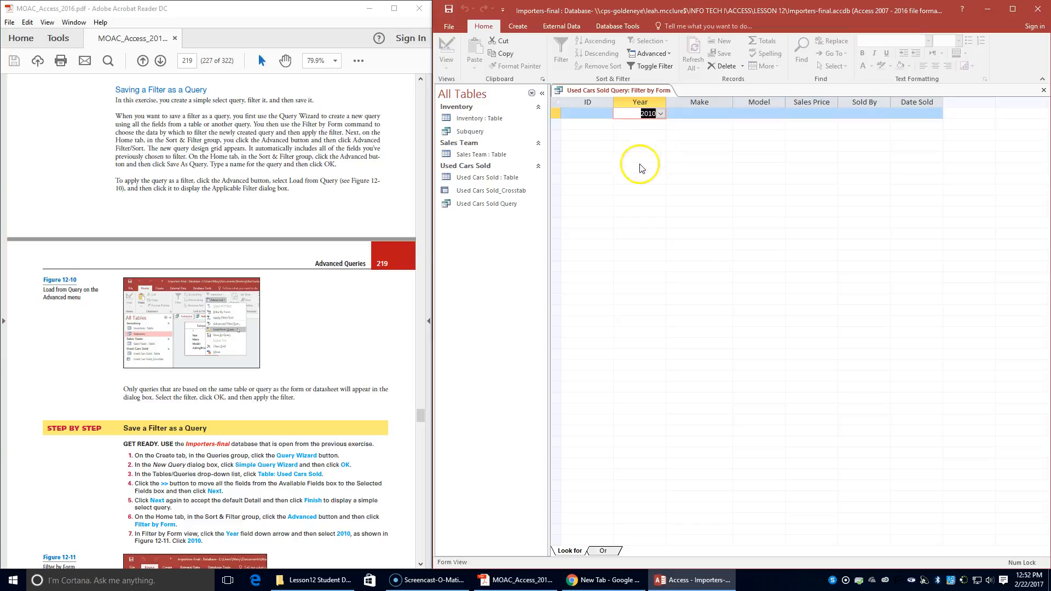
{"action": "scroll", "coordinate": [339, 320], "scroll_direction": "down", "scroll_amount": 2}
{"action": "scroll", "coordinate": [334, 323], "scroll_direction": "down", "scroll_amount": 2}
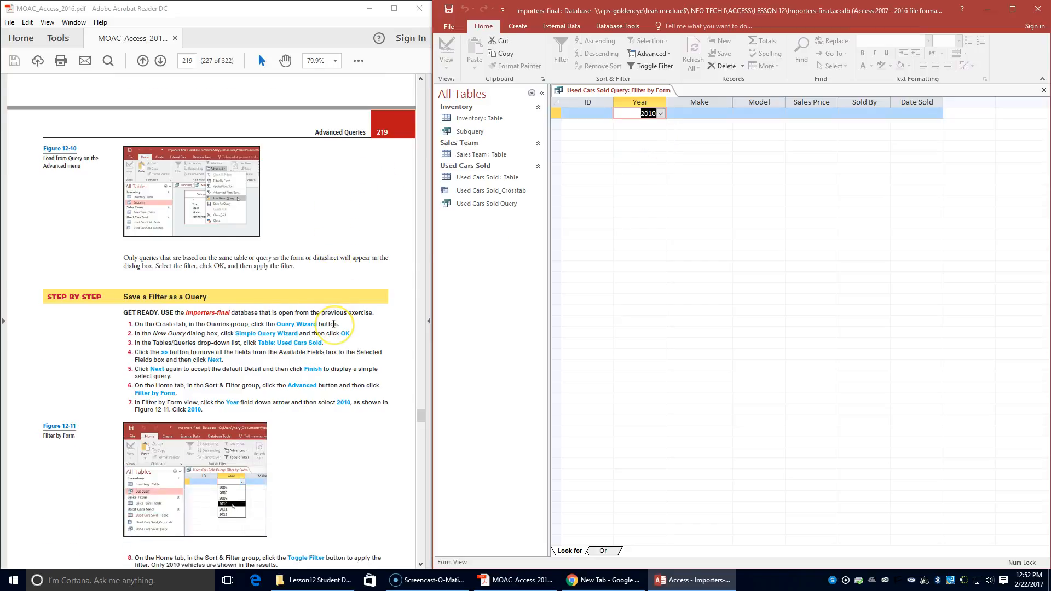
{"action": "scroll", "coordinate": [334, 324], "scroll_direction": "down", "scroll_amount": 3}
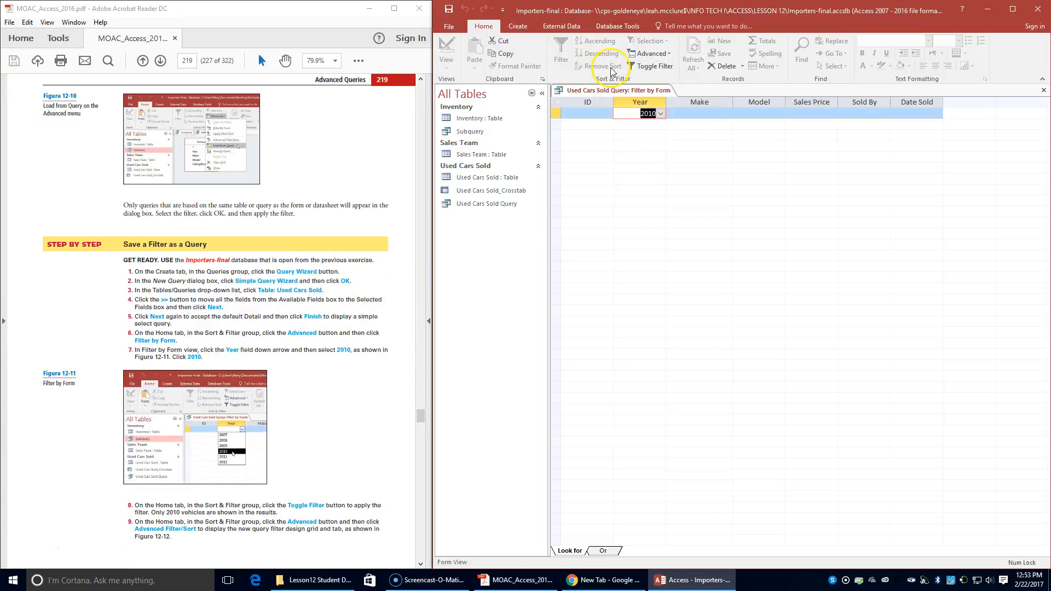
{"action": "left_click", "coordinate": [647, 66]}
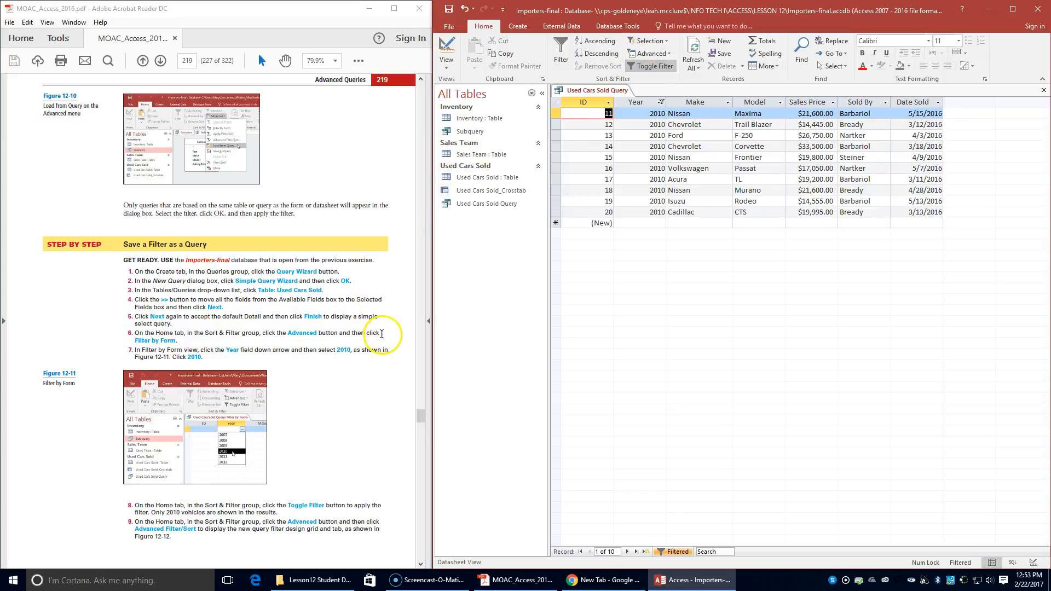
Open the Year filter in an Advanced Filter/Sort design grid
{"action": "scroll", "coordinate": [377, 325], "scroll_direction": "down", "scroll_amount": 2}
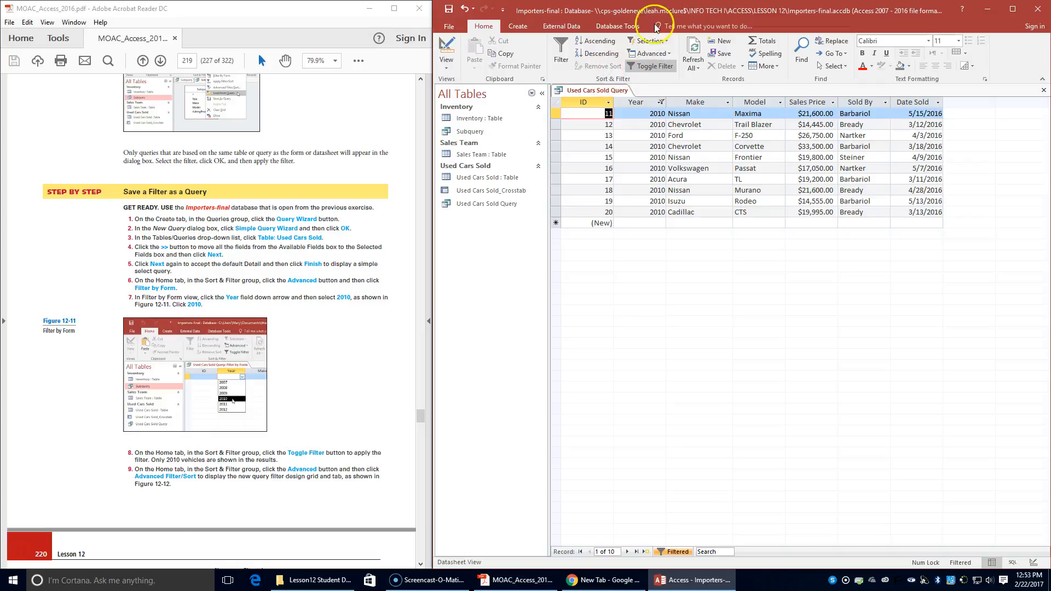
{"action": "left_click", "coordinate": [654, 55]}
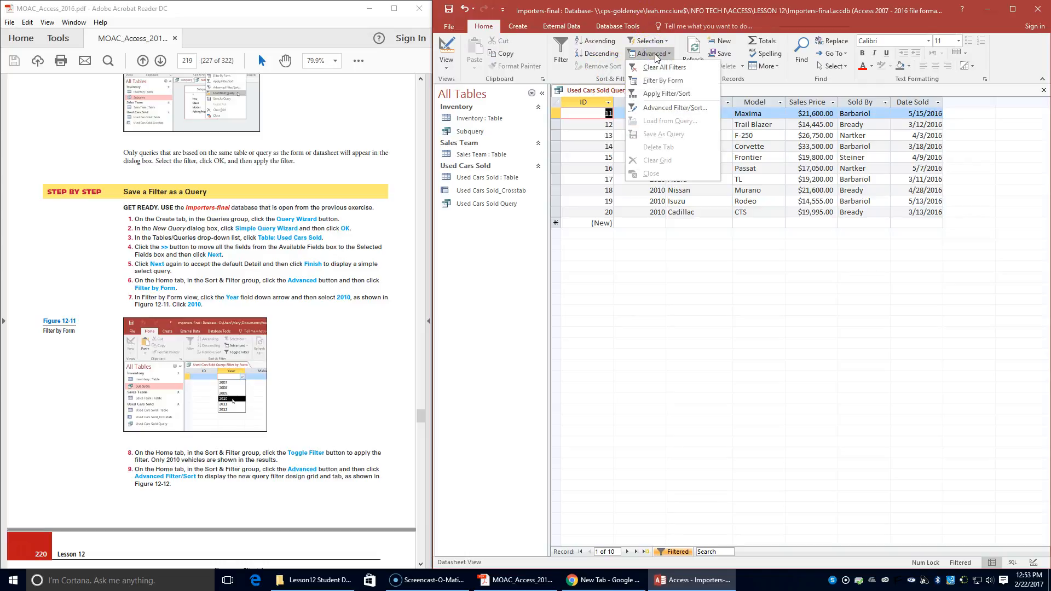
{"action": "left_click", "coordinate": [662, 109]}
Save the filter in the design grid as a query named Filter Query
{"action": "scroll", "coordinate": [255, 283], "scroll_direction": "down", "scroll_amount": 5}
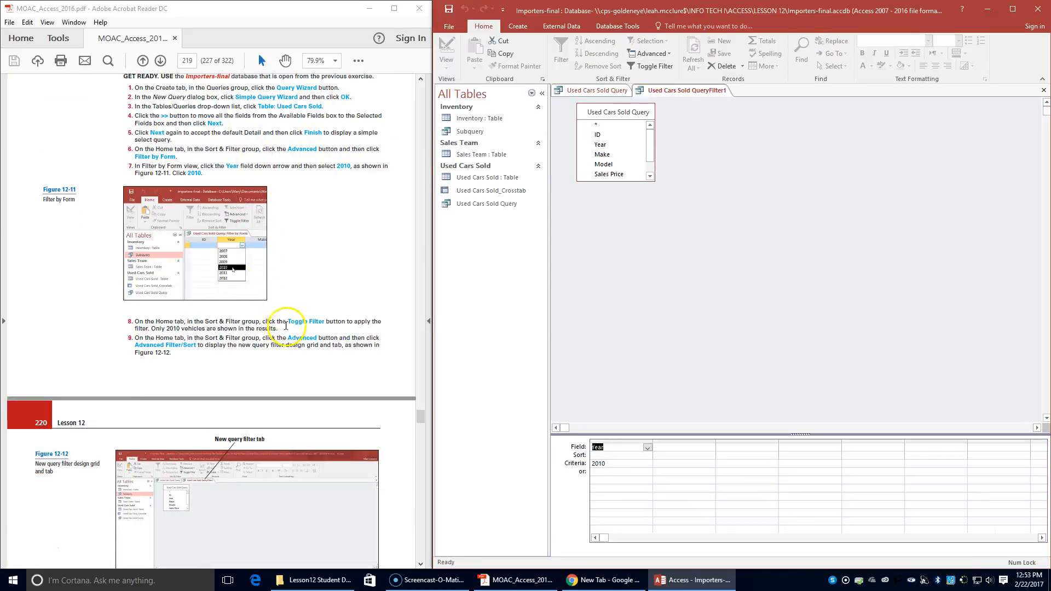
{"action": "scroll", "coordinate": [308, 353], "scroll_direction": "down", "scroll_amount": 1}
{"action": "scroll", "coordinate": [308, 353], "scroll_direction": "down", "scroll_amount": 2}
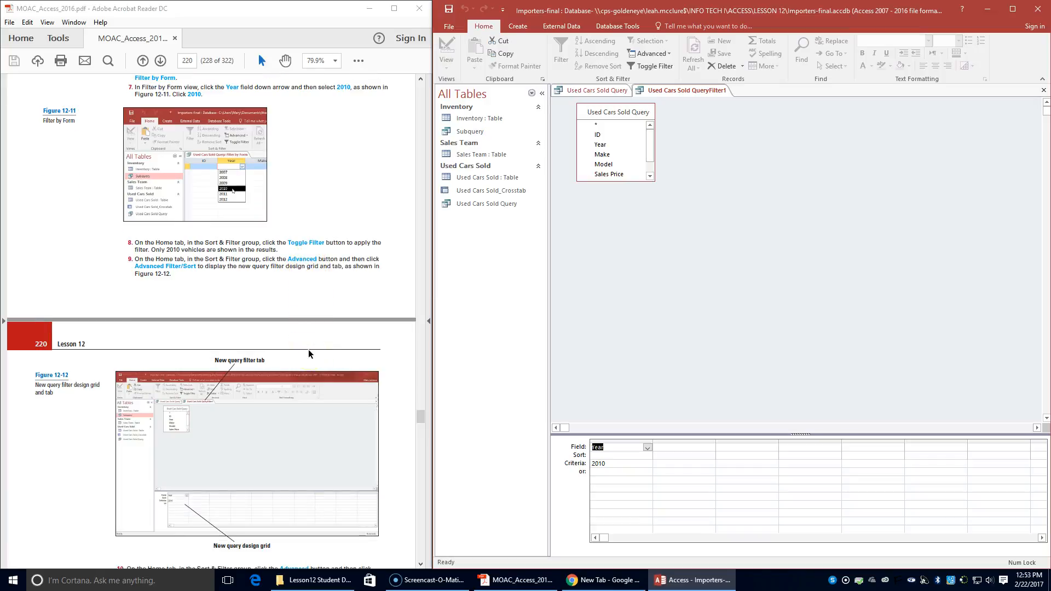
{"action": "scroll", "coordinate": [308, 353], "scroll_direction": "down", "scroll_amount": 4}
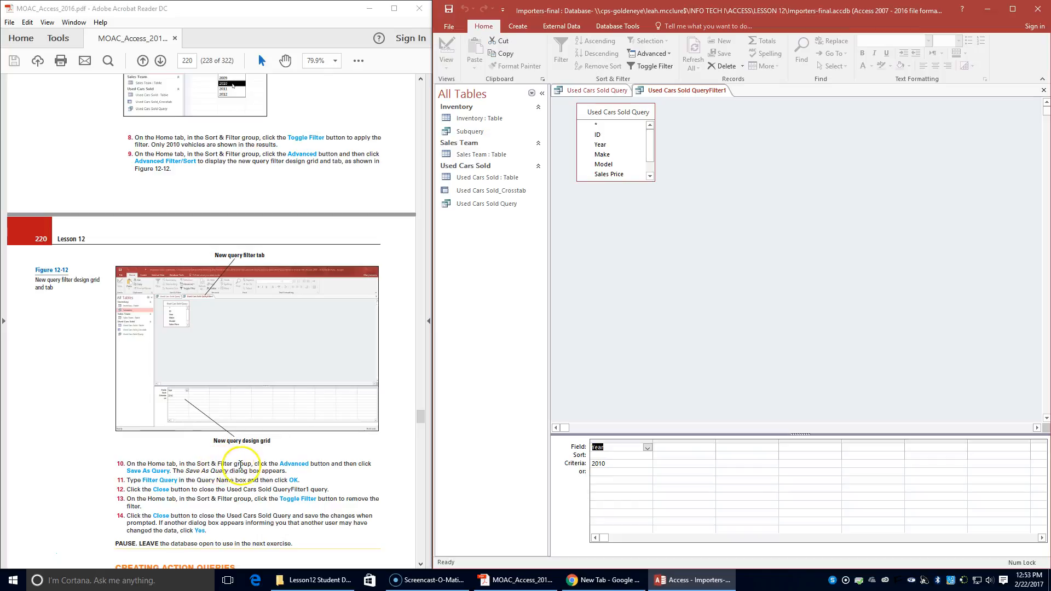
{"action": "left_click", "coordinate": [666, 53]}
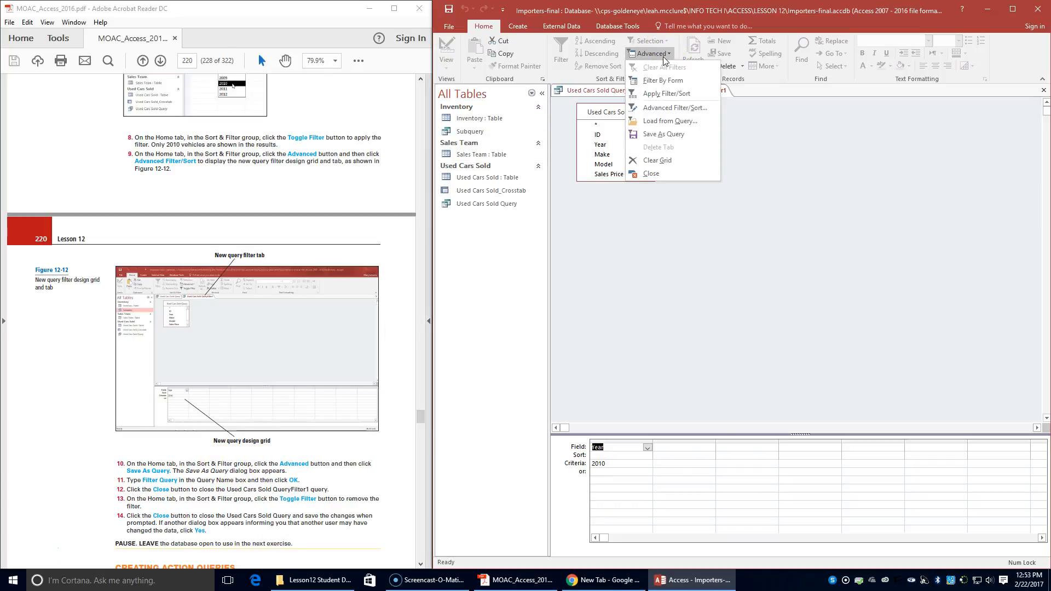
{"action": "left_click", "coordinate": [655, 134]}
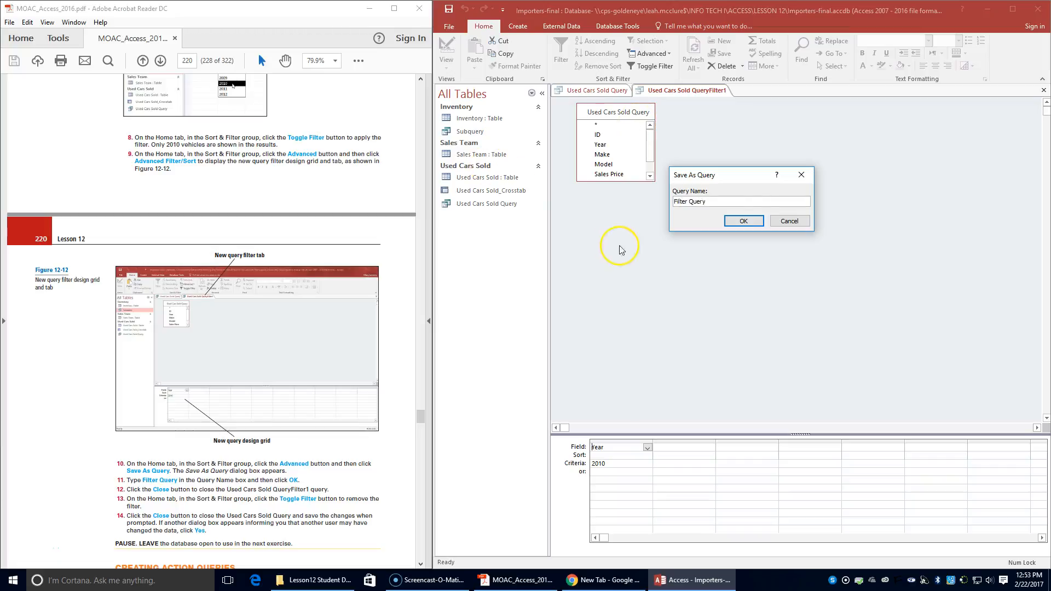
{"action": "left_click", "coordinate": [751, 219]}
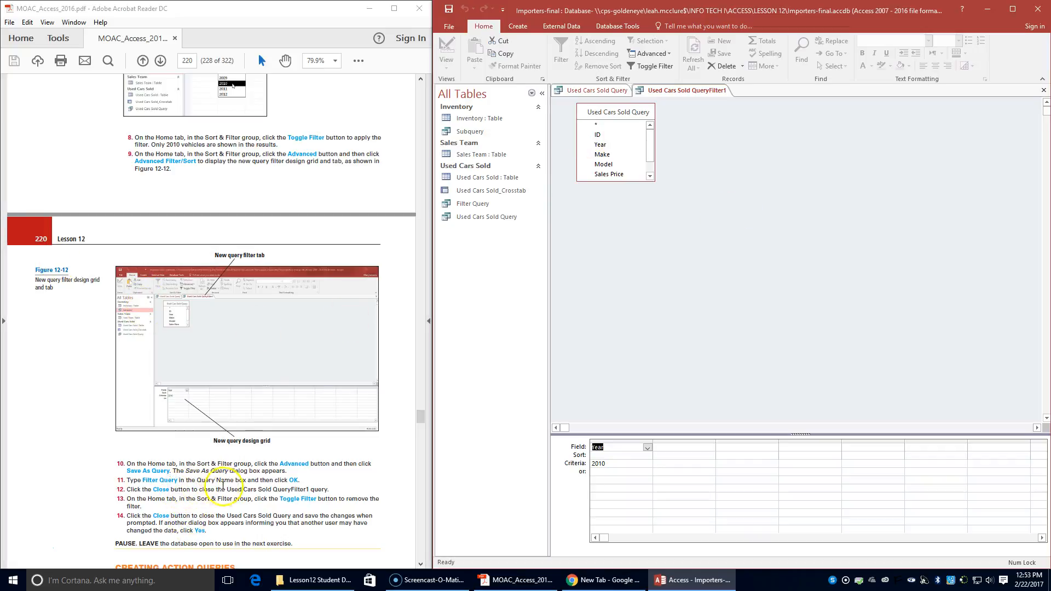
Close the Used Cars Sold QueryFilter1 design and remove the filter from the Used Cars Sold Query datasheet
{"action": "right_click", "coordinate": [663, 93]}
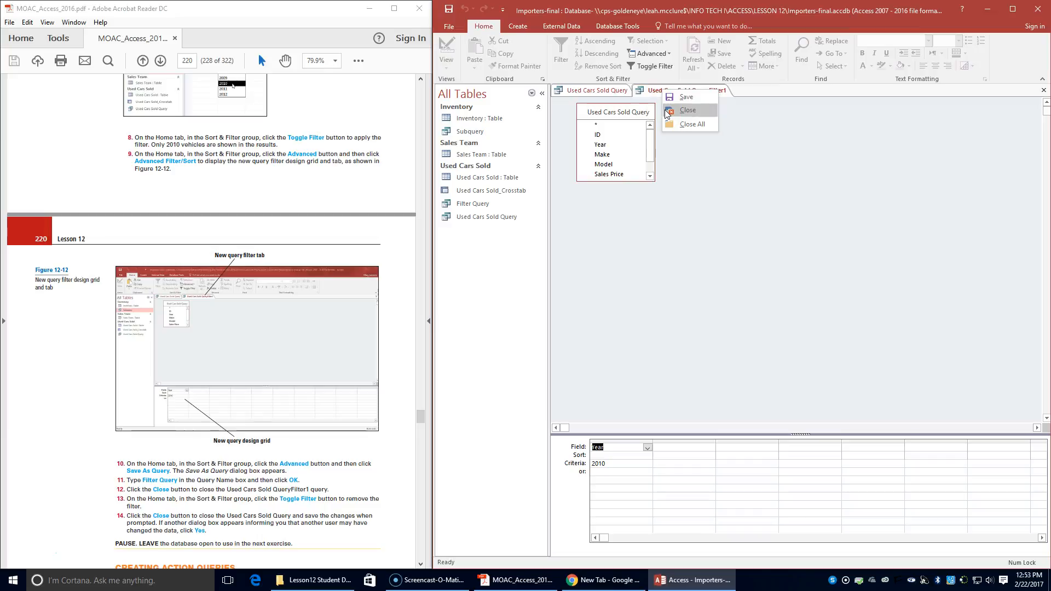
{"action": "left_click", "coordinate": [666, 112]}
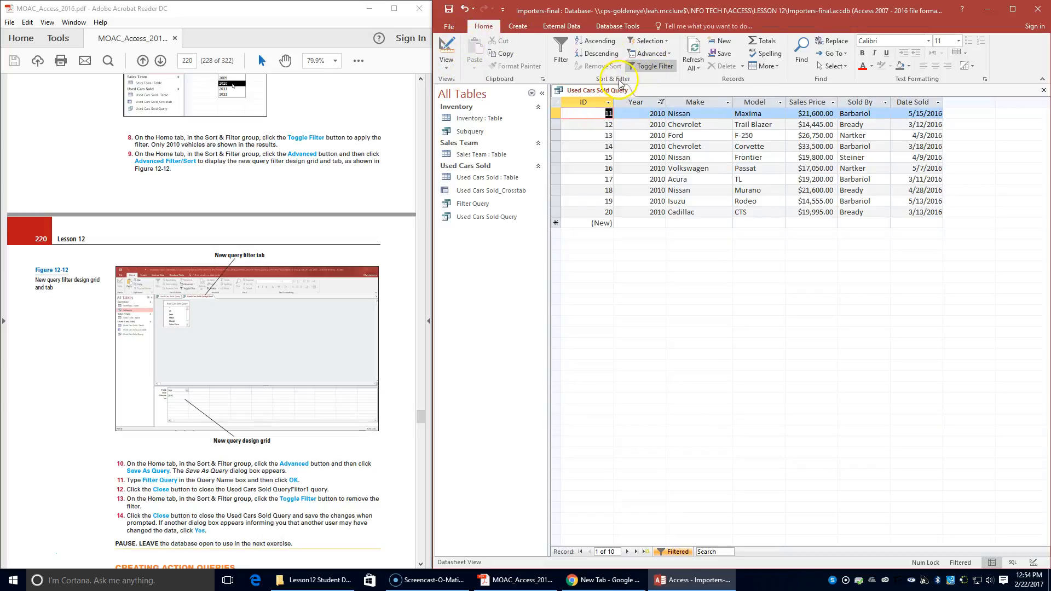
{"action": "left_click", "coordinate": [637, 66]}
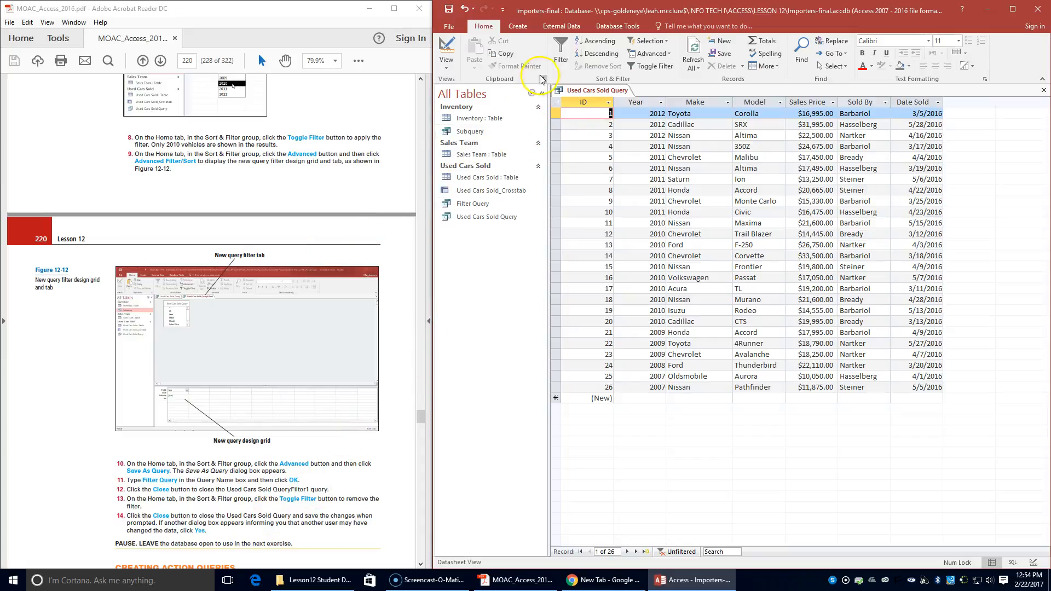
Close the Used Cars Sold Query, saving its design changes and agreeing to replace the earlier changes
{"action": "right_click", "coordinate": [573, 90]}
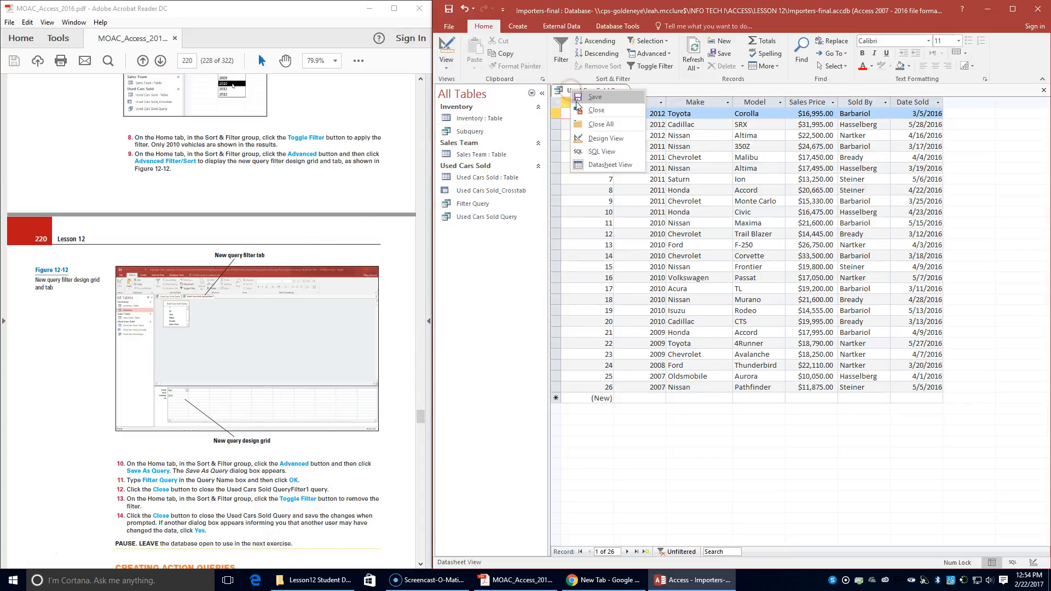
{"action": "left_click", "coordinate": [596, 110]}
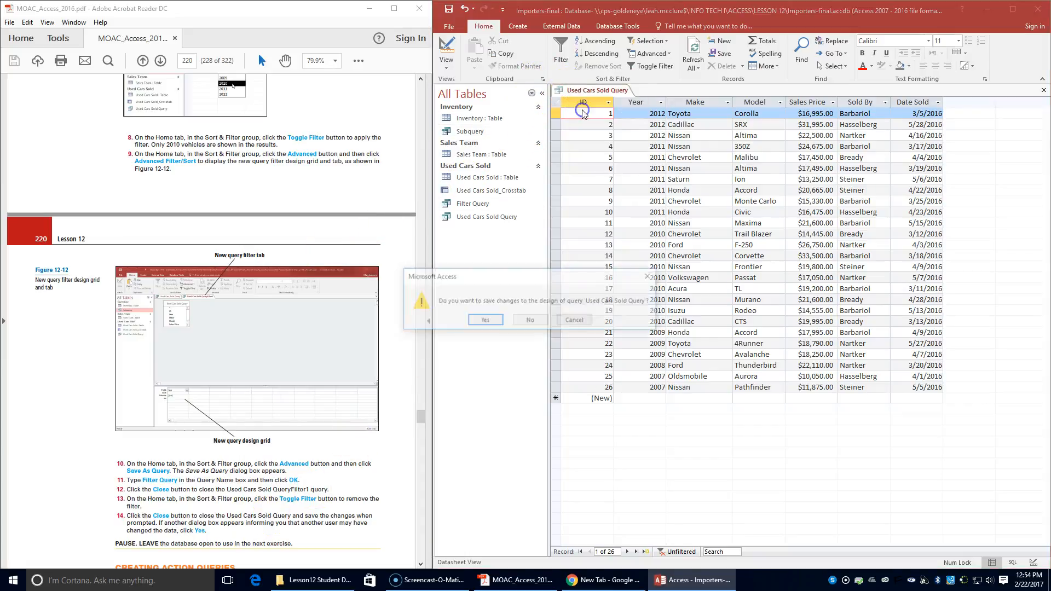
{"action": "left_click", "coordinate": [480, 322]}
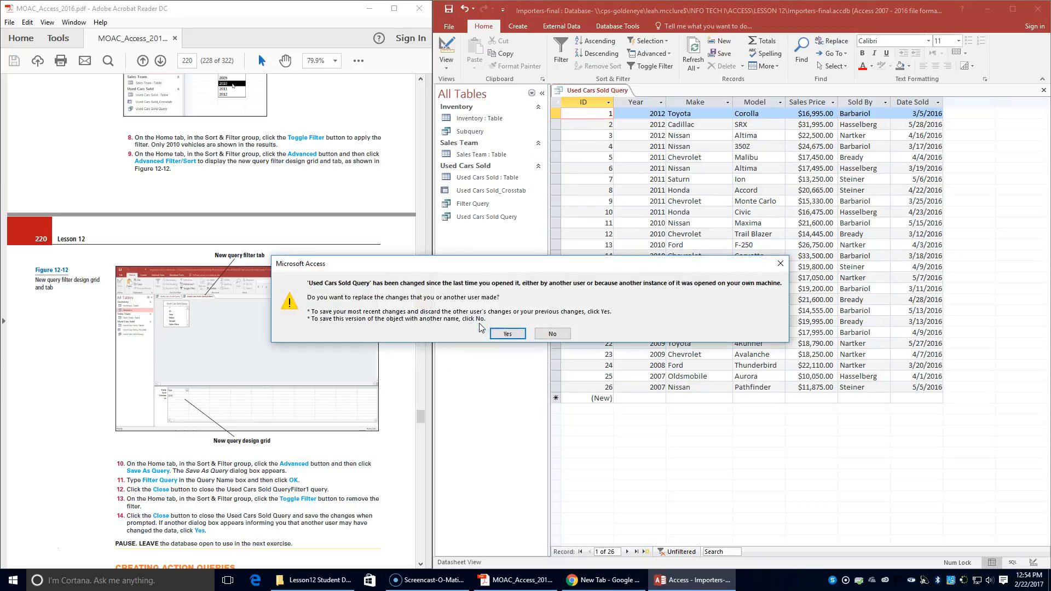
{"action": "left_click", "coordinate": [506, 334]}
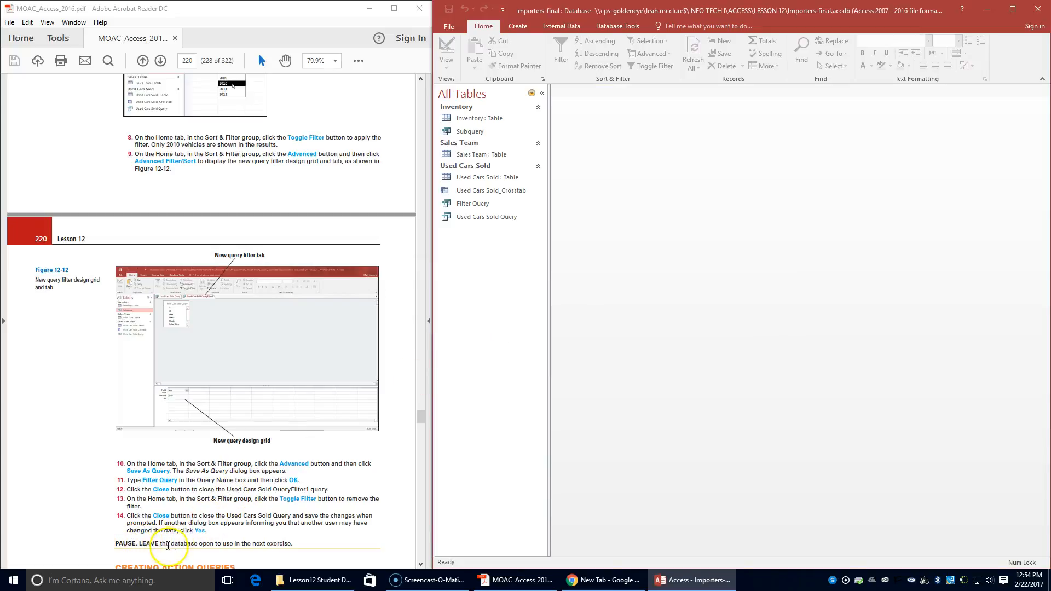
Start a new query in Design view and add the Inventory table to it
{"action": "scroll", "coordinate": [292, 442], "scroll_direction": "down", "scroll_amount": 2}
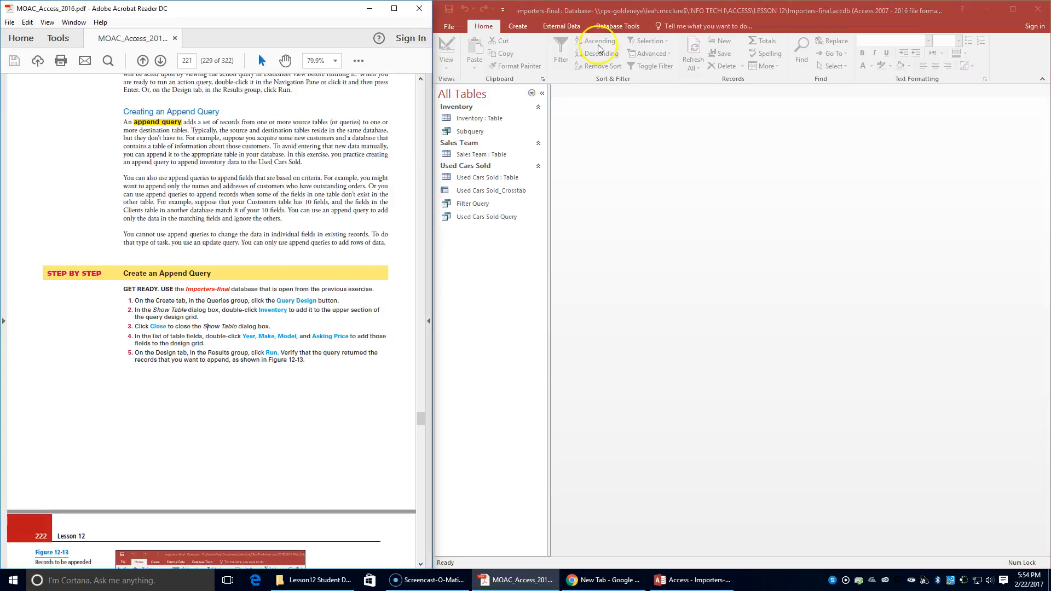
{"action": "left_click", "coordinate": [515, 28]}
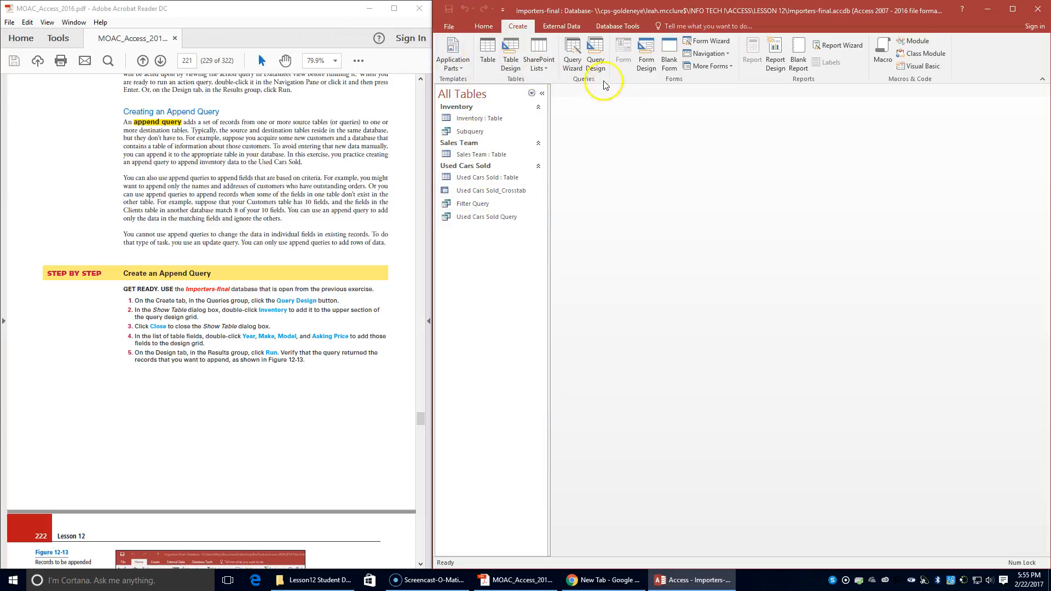
{"action": "left_click", "coordinate": [594, 68]}
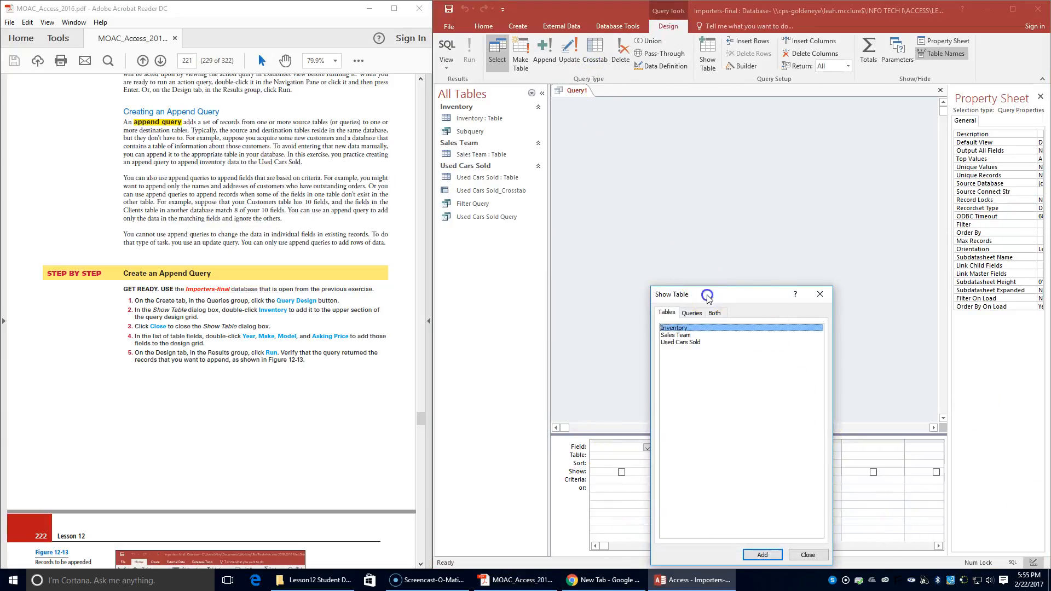
{"action": "left_click_drag", "start_coordinate": [708, 297], "coordinate": [738, 183]}
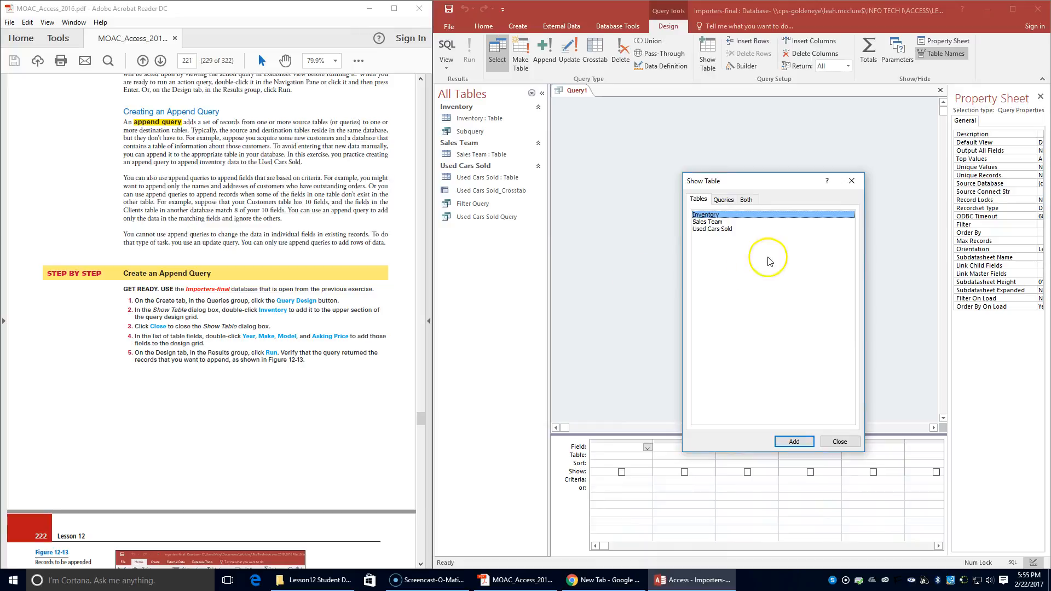
{"action": "left_click", "coordinate": [706, 213]}
{"action": "double_click", "coordinate": [706, 214]}
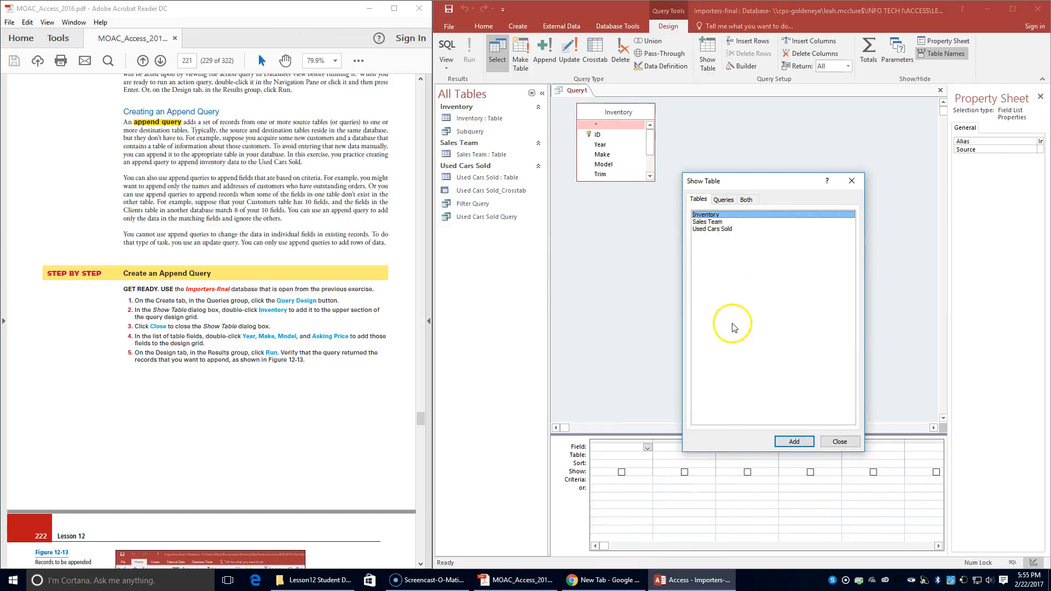
{"action": "left_click", "coordinate": [839, 441]}
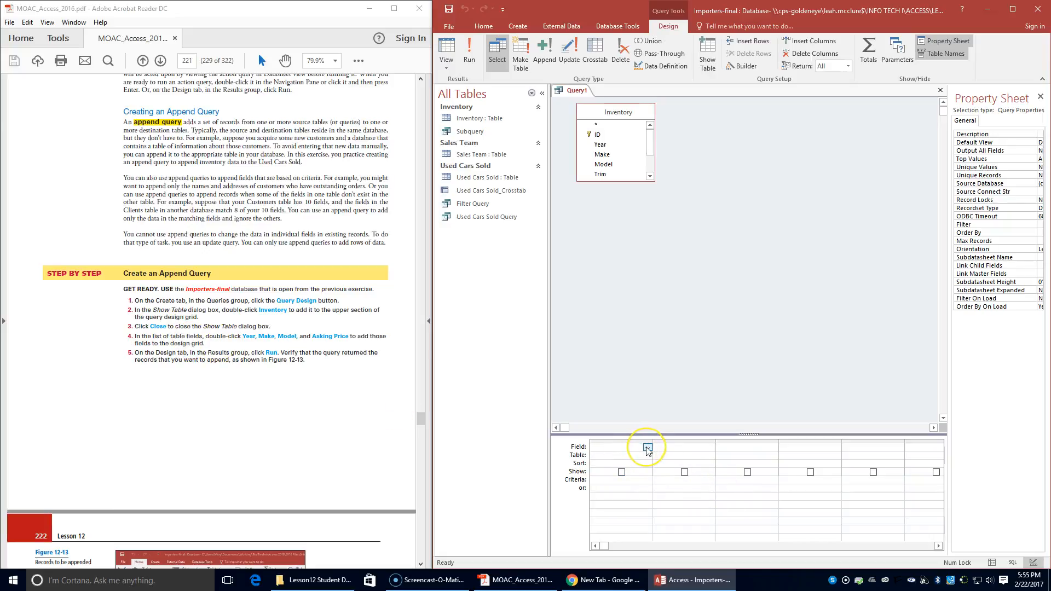
Add the Year, Make, Model and AskingPrice fields from Inventory to the query's design grid
{"action": "double_click", "coordinate": [600, 146]}
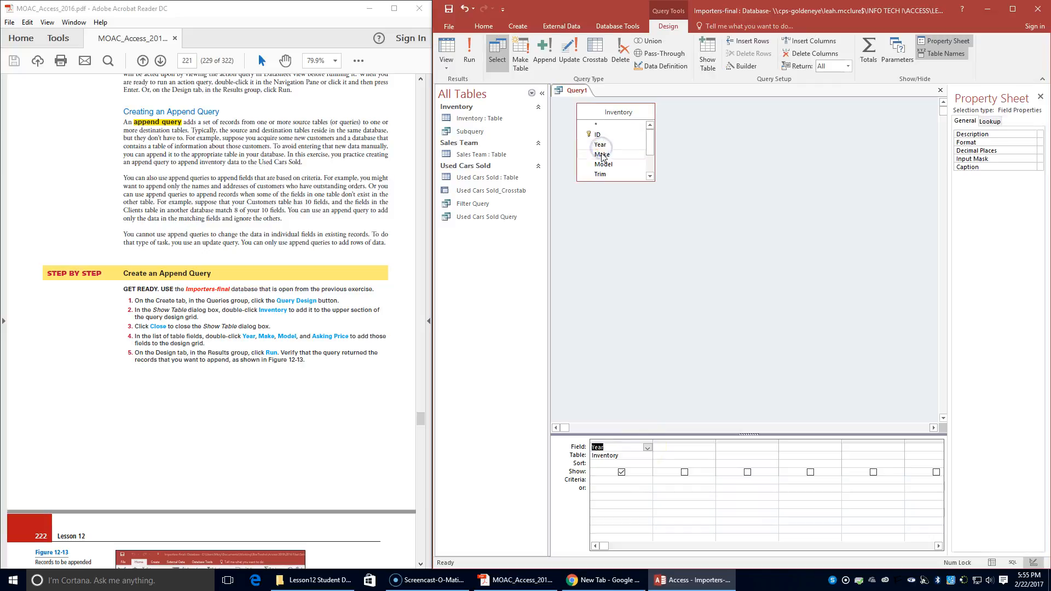
{"action": "double_click", "coordinate": [601, 154]}
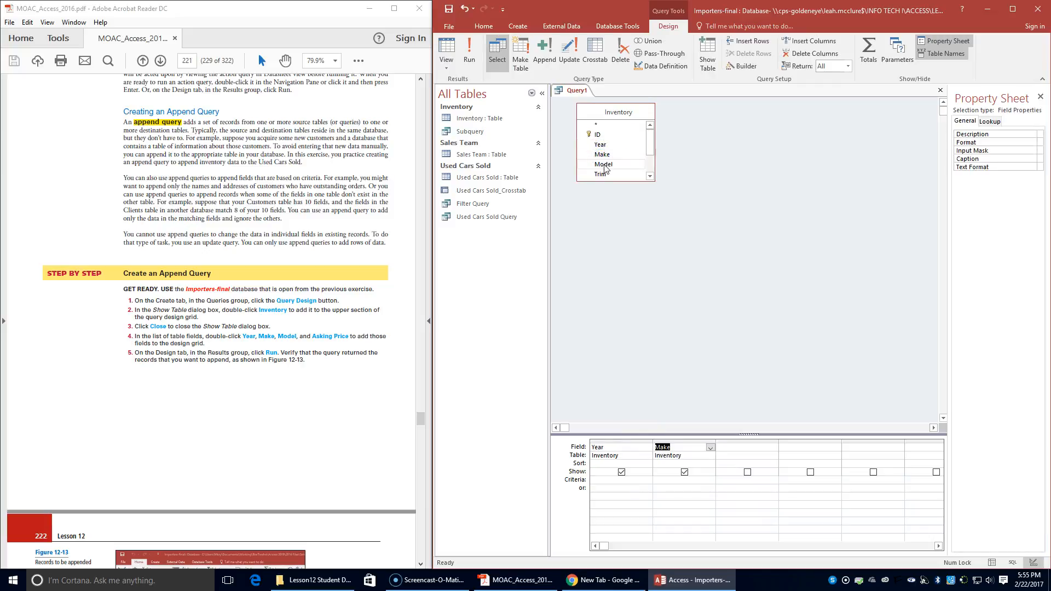
{"action": "double_click", "coordinate": [604, 165]}
{"action": "scroll", "coordinate": [607, 167], "scroll_direction": "down", "scroll_amount": 2}
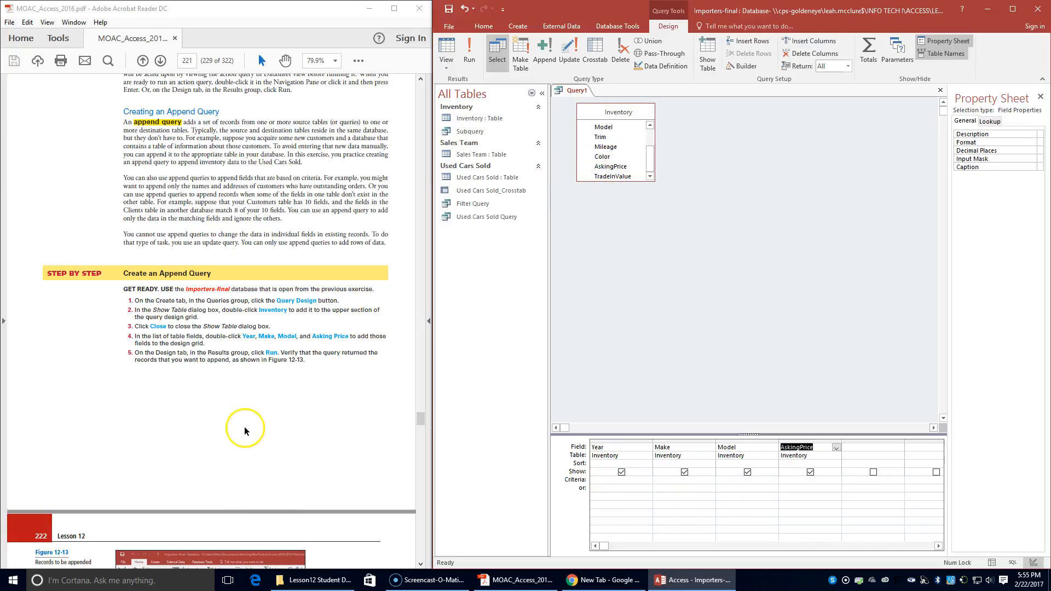
Run the Inventory query and compare its records with Figure 12-13 in the textbook
{"action": "scroll", "coordinate": [246, 431], "scroll_direction": "down", "scroll_amount": 1}
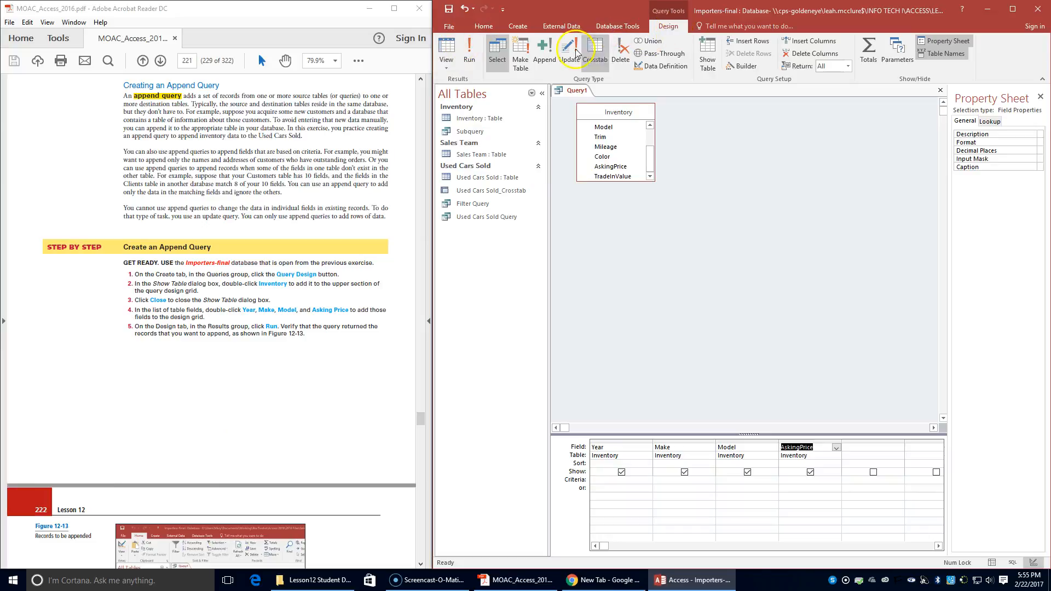
{"action": "left_click", "coordinate": [468, 59]}
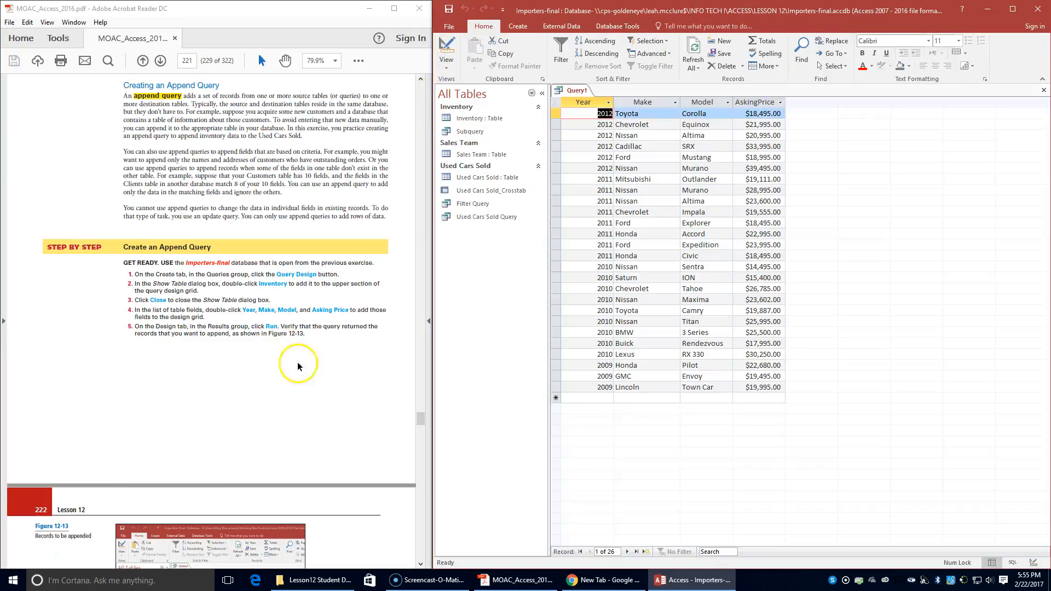
{"action": "scroll", "coordinate": [184, 388], "scroll_direction": "down", "scroll_amount": 3}
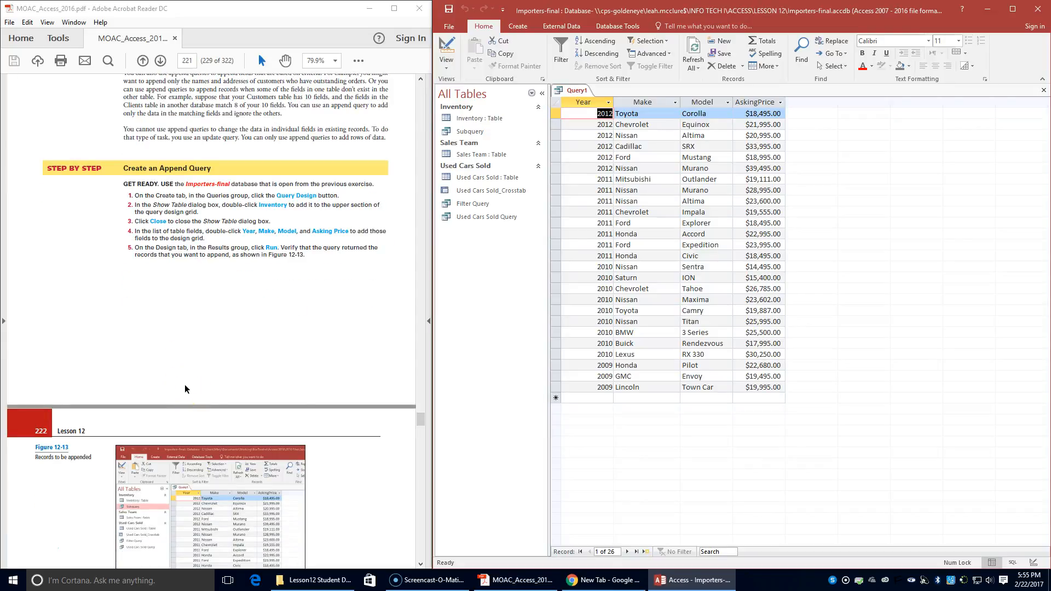
{"action": "scroll", "coordinate": [185, 388], "scroll_direction": "down", "scroll_amount": 2}
{"action": "scroll", "coordinate": [186, 392], "scroll_direction": "down", "scroll_amount": 2}
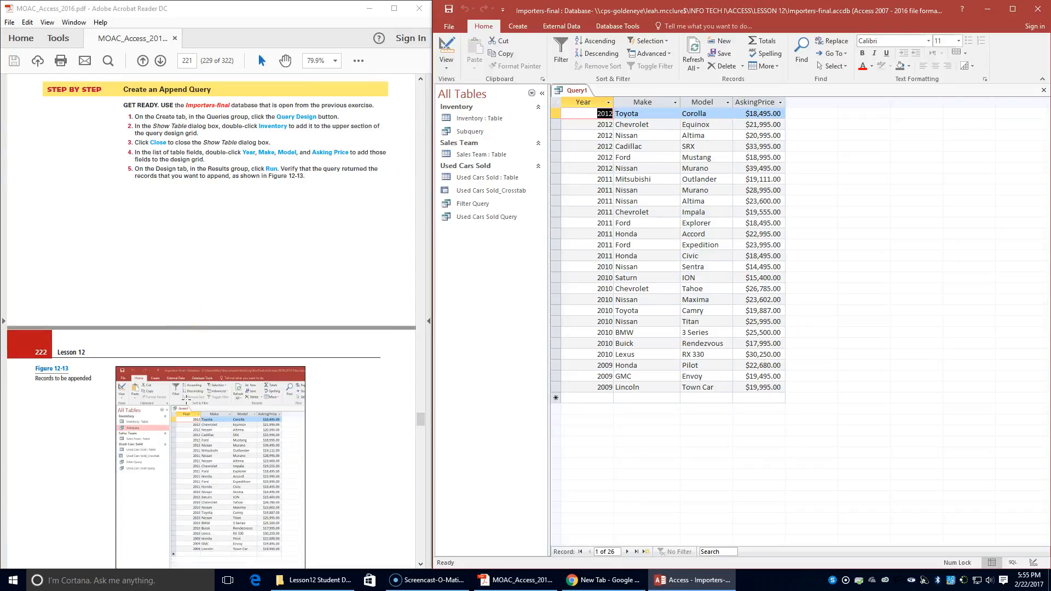
{"action": "scroll", "coordinate": [187, 399], "scroll_direction": "down", "scroll_amount": 7}
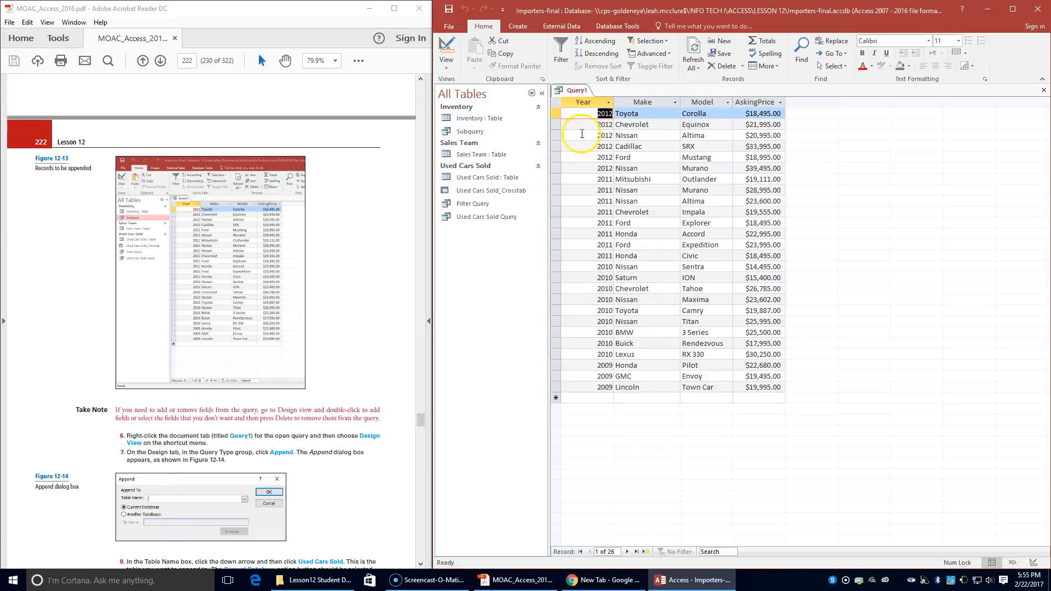
Return the query to Design view and make it an append query targeting the Used Cars Sold table in the current database
{"action": "right_click", "coordinate": [565, 91]}
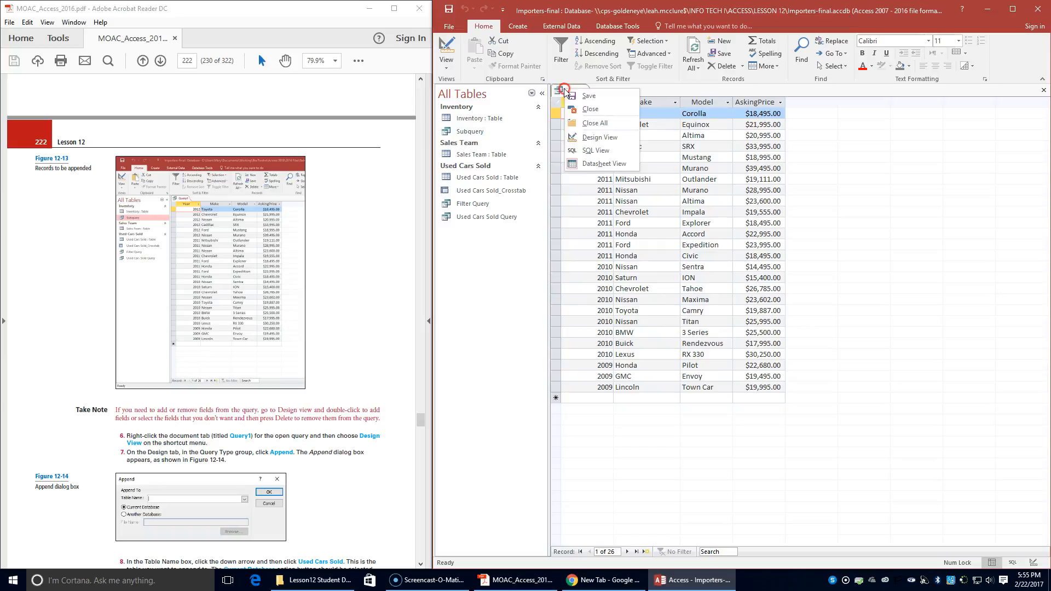
{"action": "left_click", "coordinate": [584, 138]}
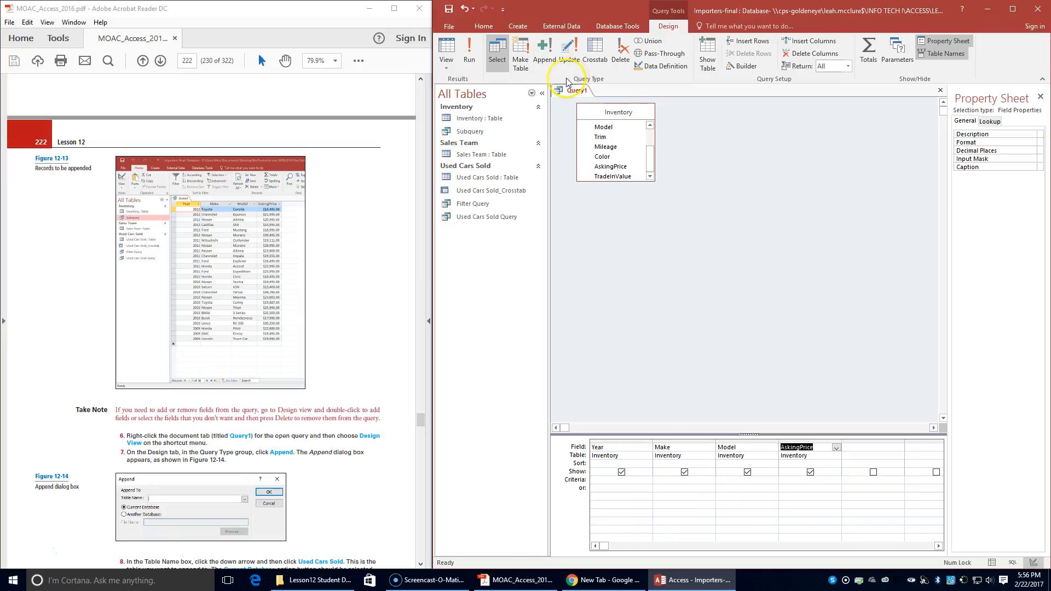
{"action": "left_click", "coordinate": [542, 59]}
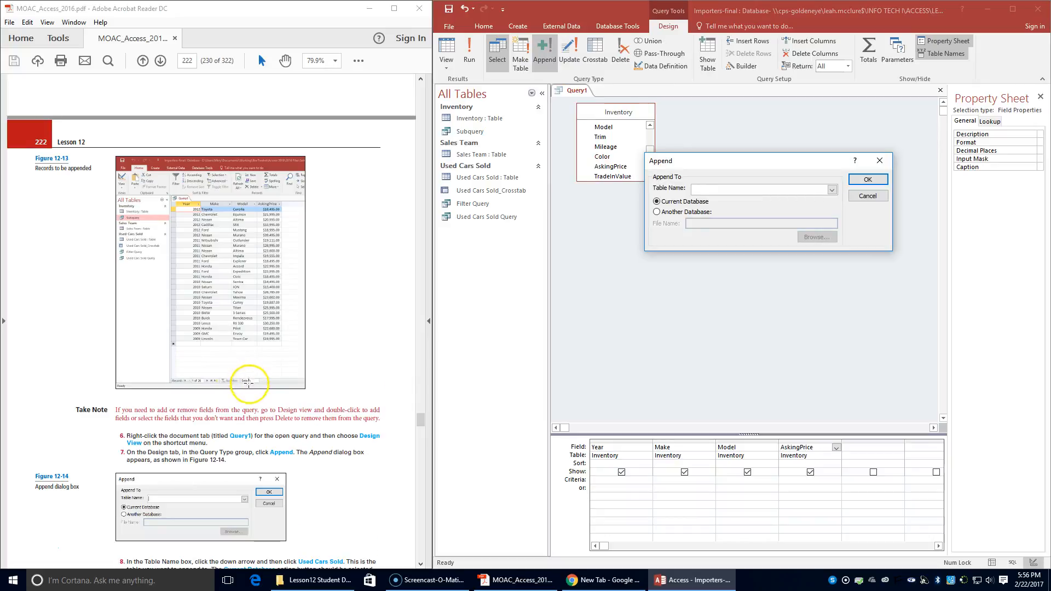
{"action": "scroll", "coordinate": [248, 378], "scroll_direction": "down", "scroll_amount": 3}
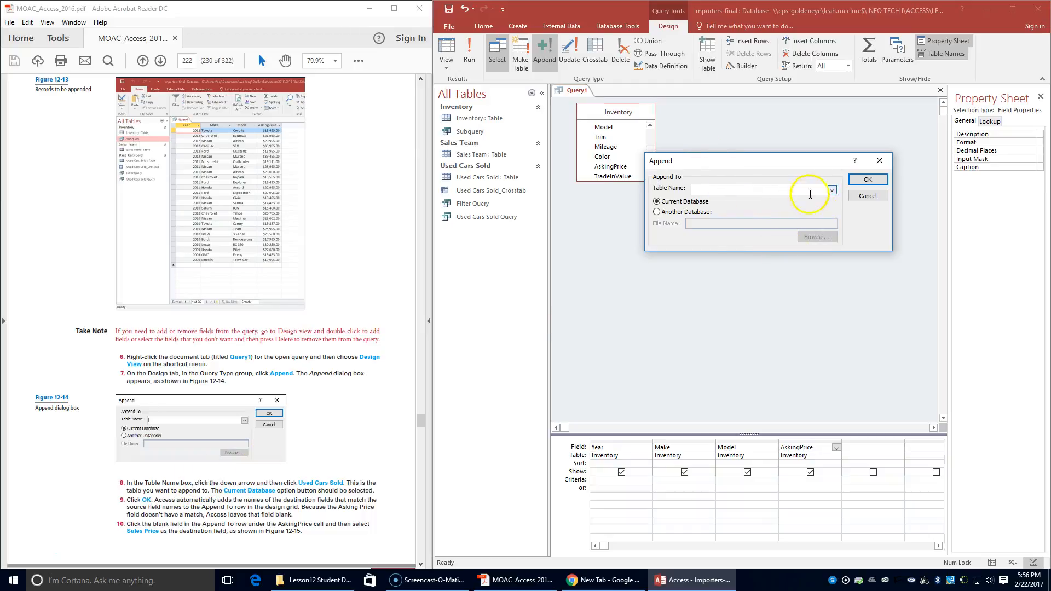
{"action": "left_click", "coordinate": [829, 189]}
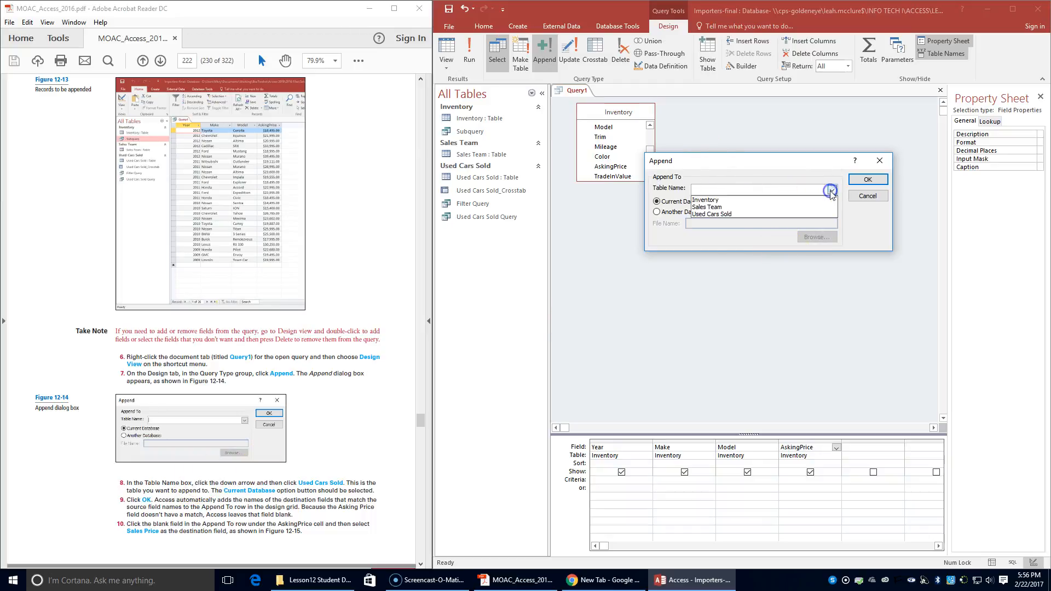
{"action": "left_click", "coordinate": [805, 214]}
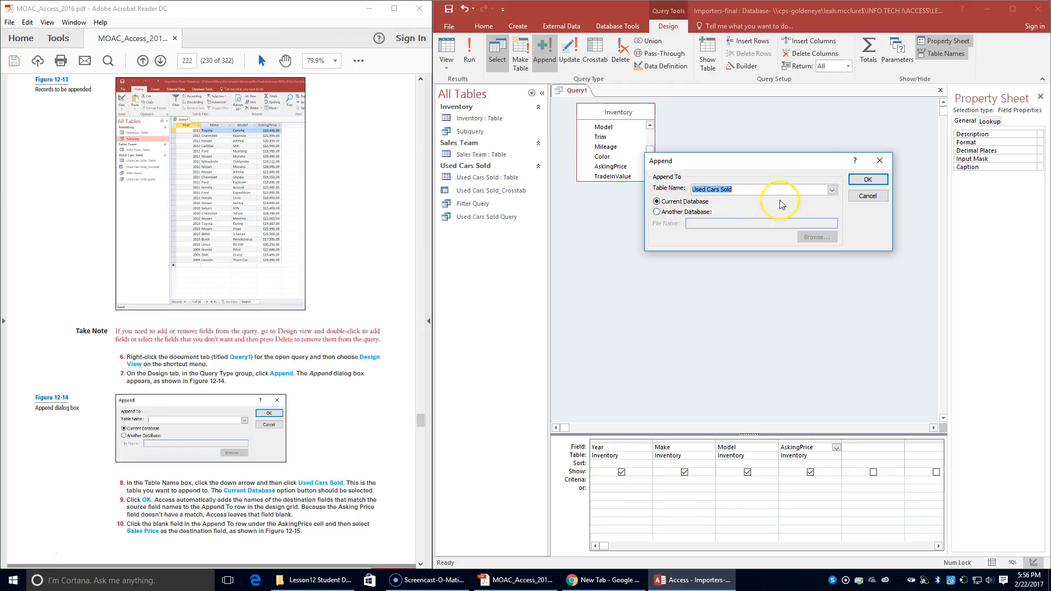
{"action": "left_click", "coordinate": [869, 179]}
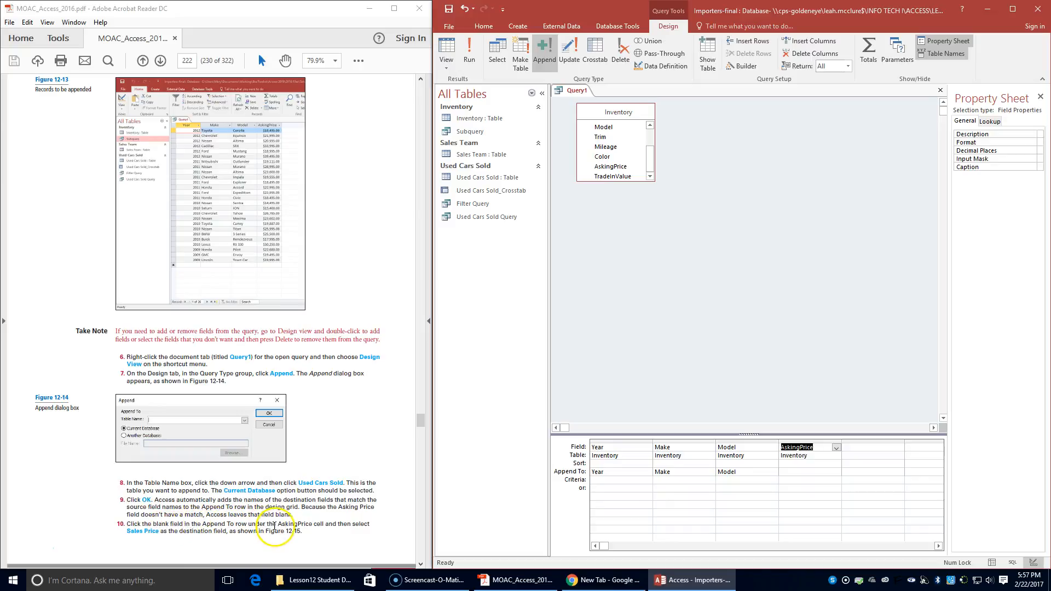
Set Sales Price as the Append To destination for the AskingPrice field
{"action": "left_click", "coordinate": [805, 473]}
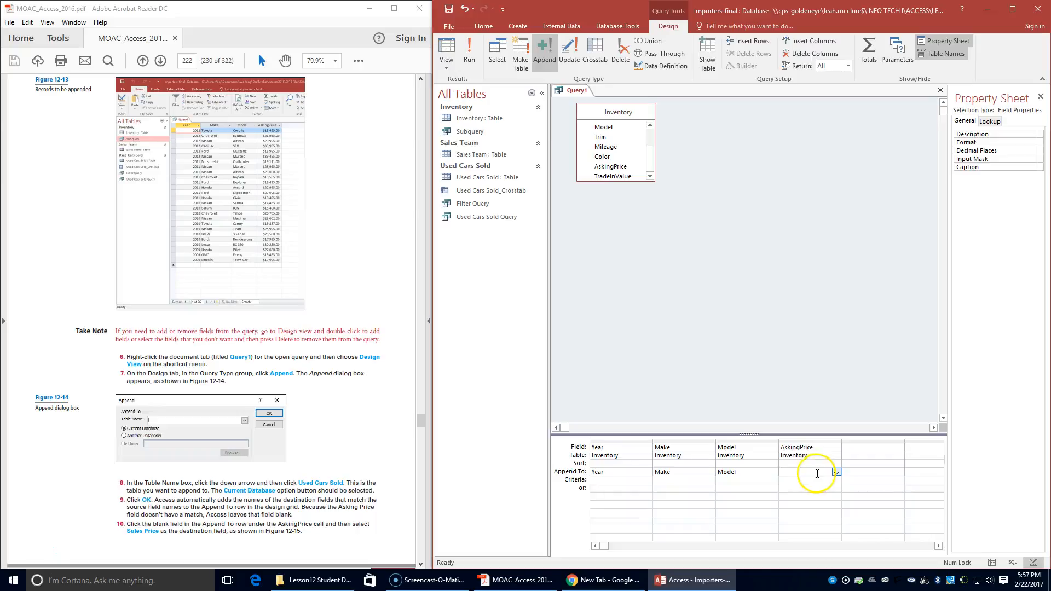
{"action": "left_click", "coordinate": [837, 472]}
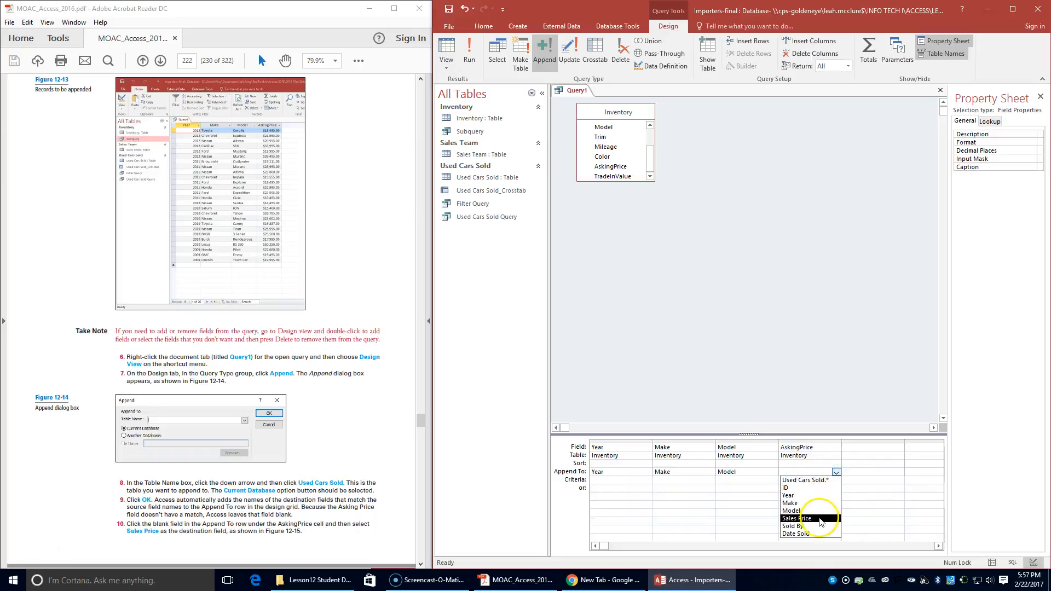
{"action": "left_click", "coordinate": [821, 520]}
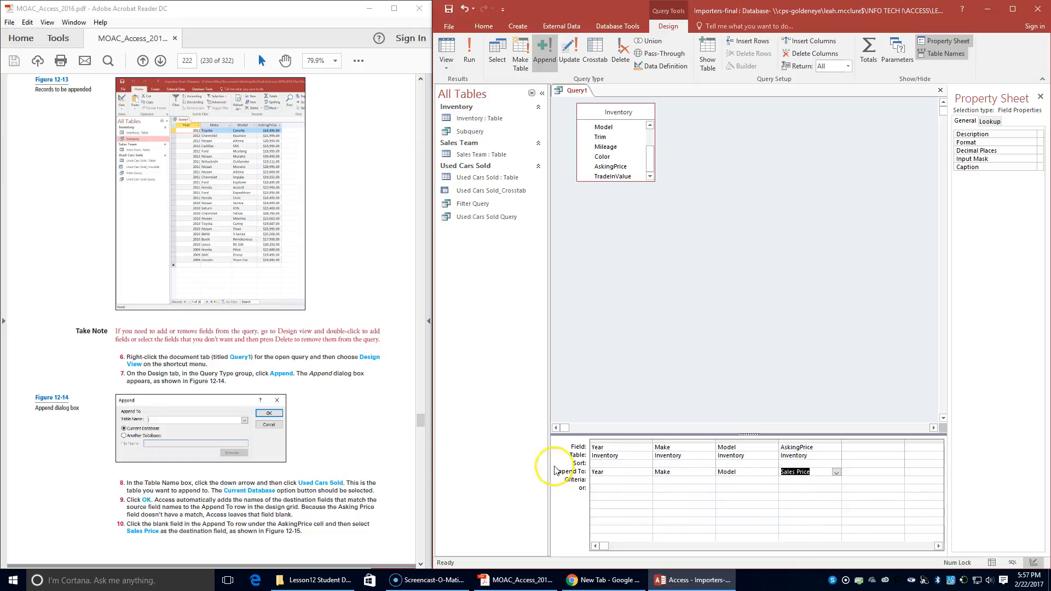
Check the field matching against Figure 12-15 and preview the append query's records in Datasheet view
{"action": "scroll", "coordinate": [296, 451], "scroll_direction": "down", "scroll_amount": 5}
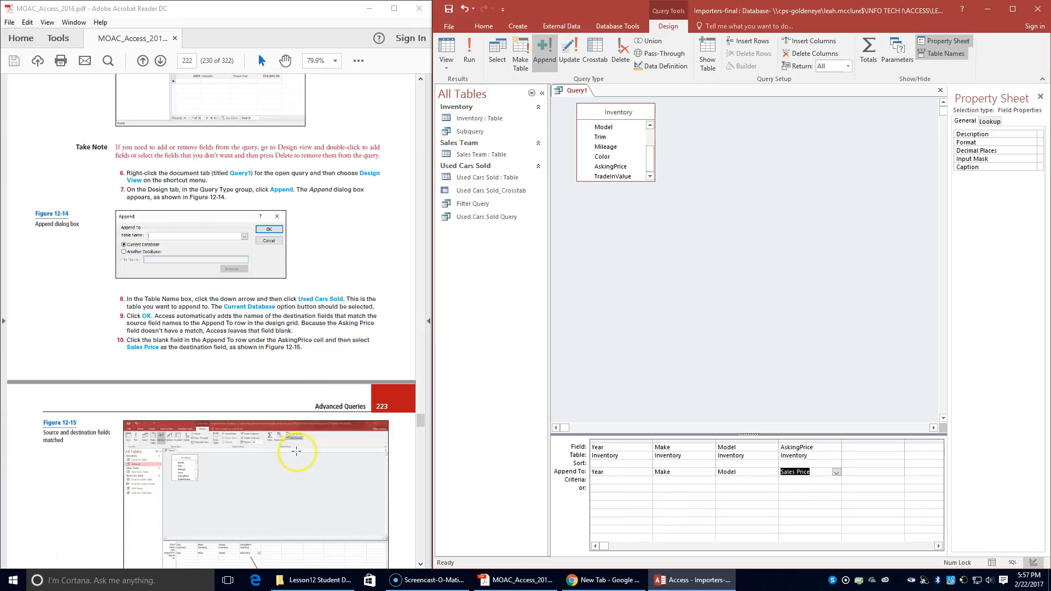
{"action": "scroll", "coordinate": [296, 450], "scroll_direction": "down", "scroll_amount": 2}
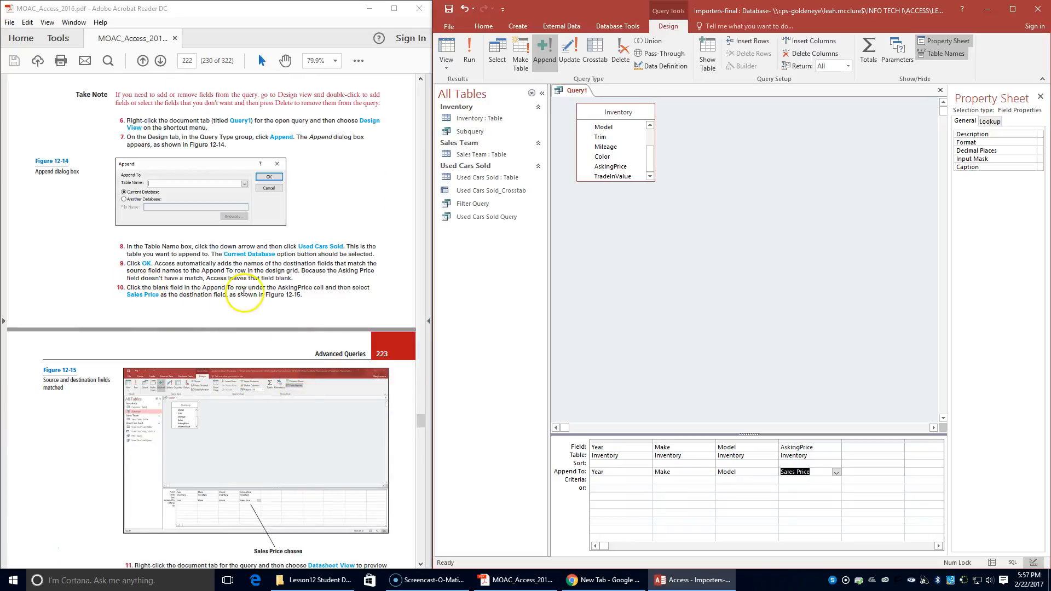
{"action": "scroll", "coordinate": [263, 448], "scroll_direction": "down", "scroll_amount": 2}
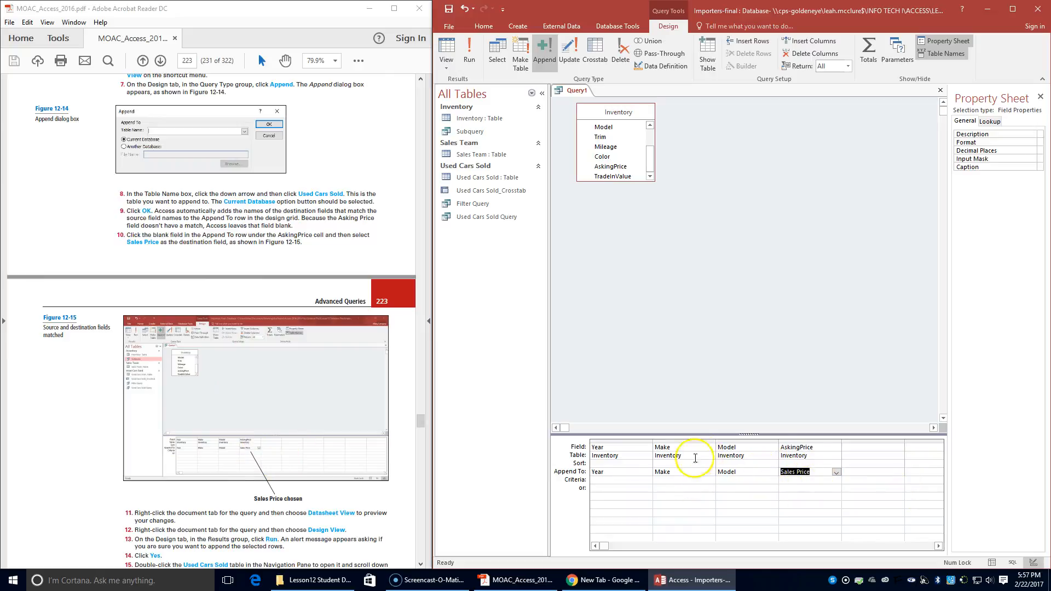
{"action": "scroll", "coordinate": [175, 478], "scroll_direction": "down", "scroll_amount": 1}
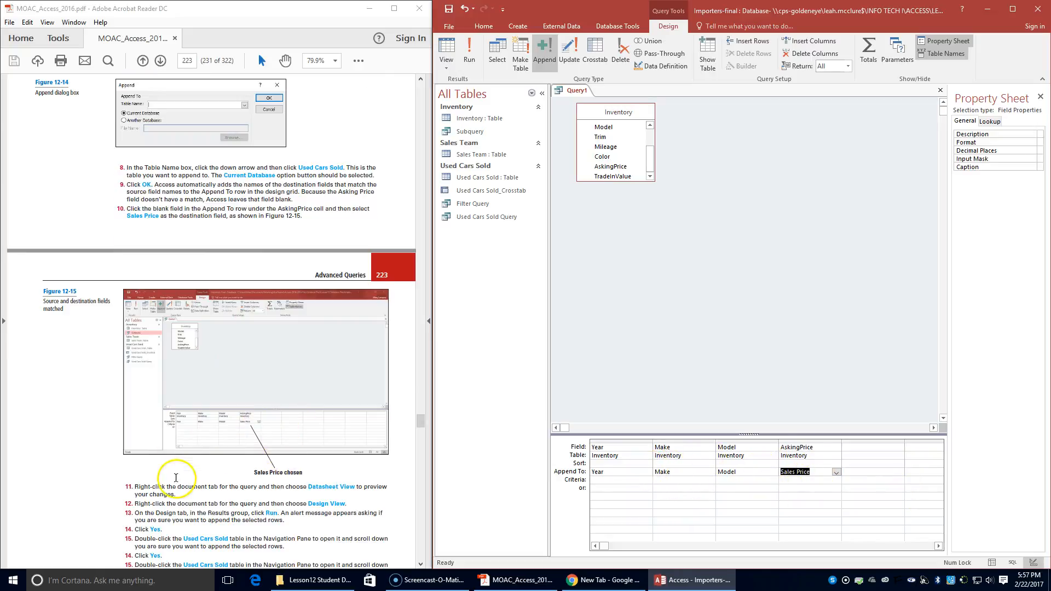
{"action": "scroll", "coordinate": [176, 477], "scroll_direction": "down", "scroll_amount": 1}
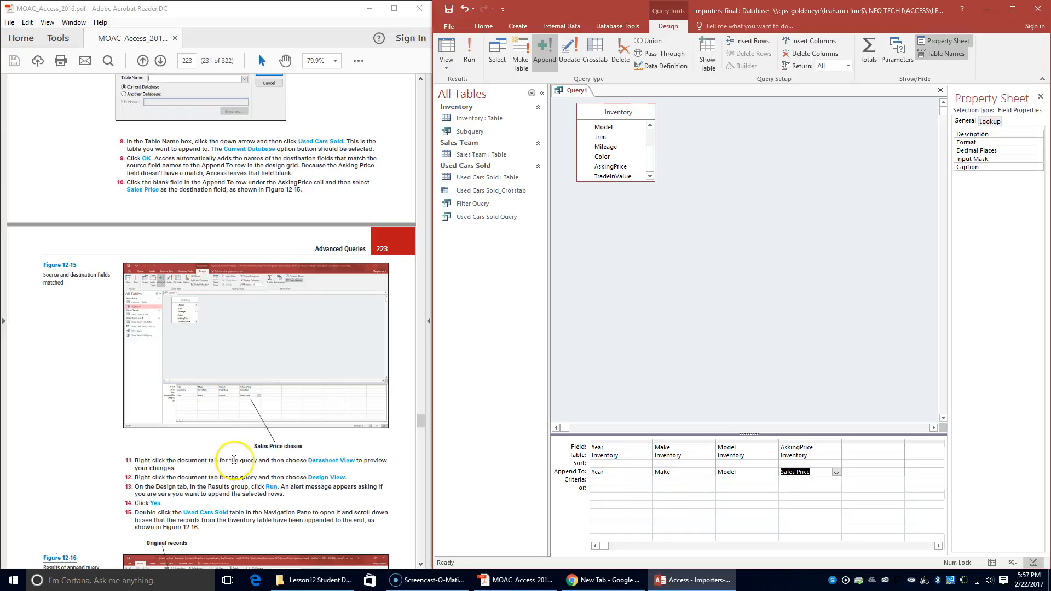
{"action": "right_click", "coordinate": [564, 90]}
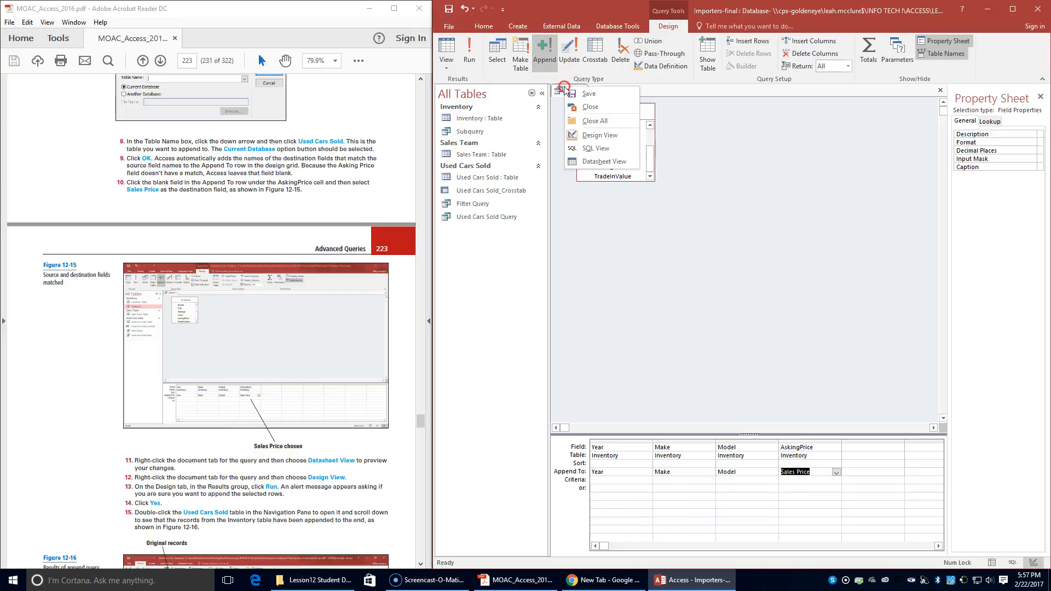
{"action": "left_click", "coordinate": [595, 163]}
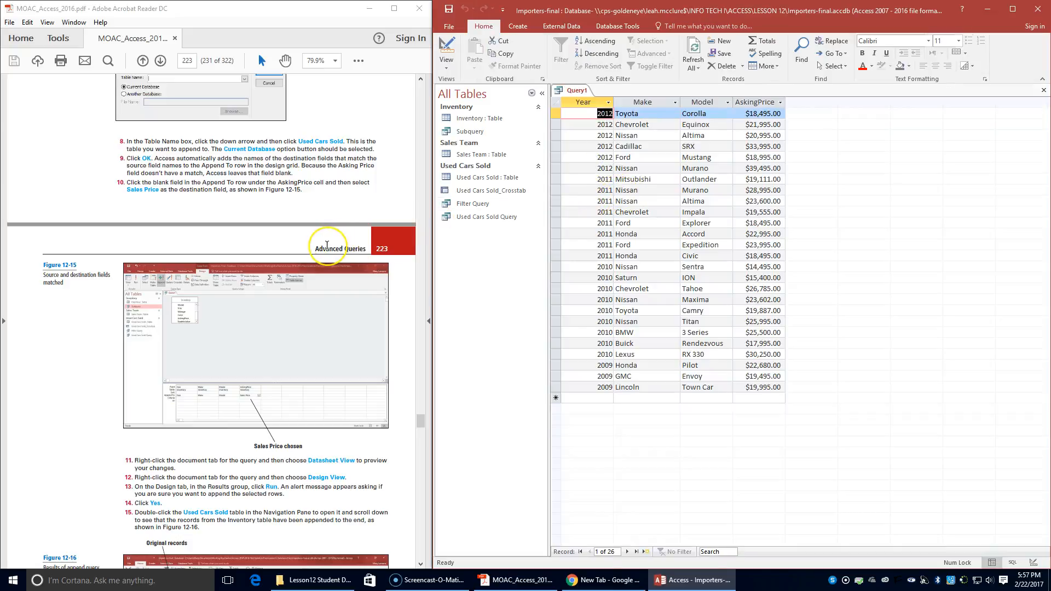
Return the append query to Design view and run it, accepting the append of the Inventory rows to Used Cars Sold
{"action": "scroll", "coordinate": [326, 249], "scroll_direction": "down", "scroll_amount": 1}
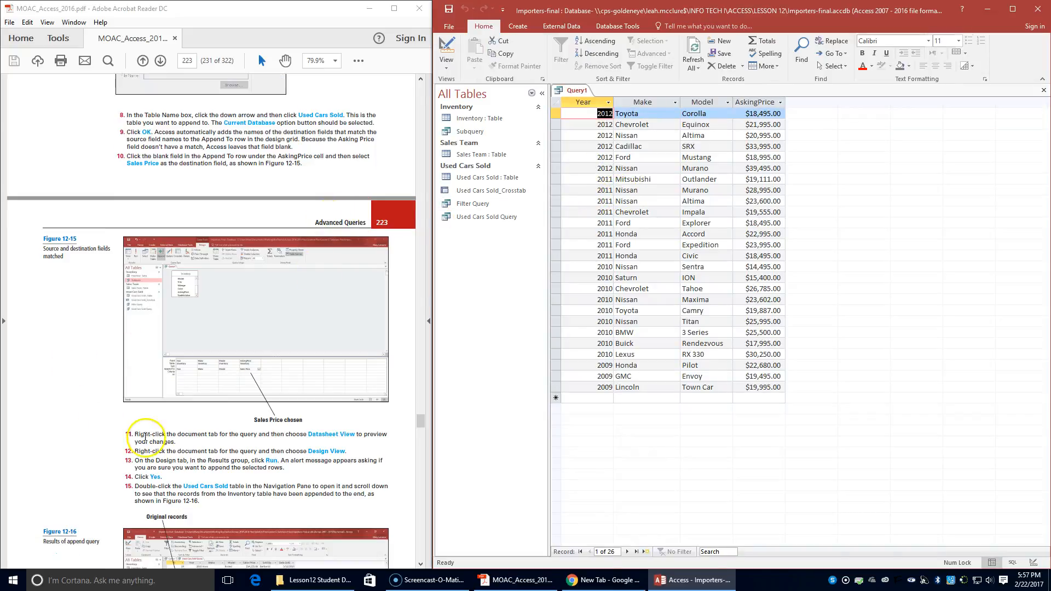
{"action": "right_click", "coordinate": [559, 93]}
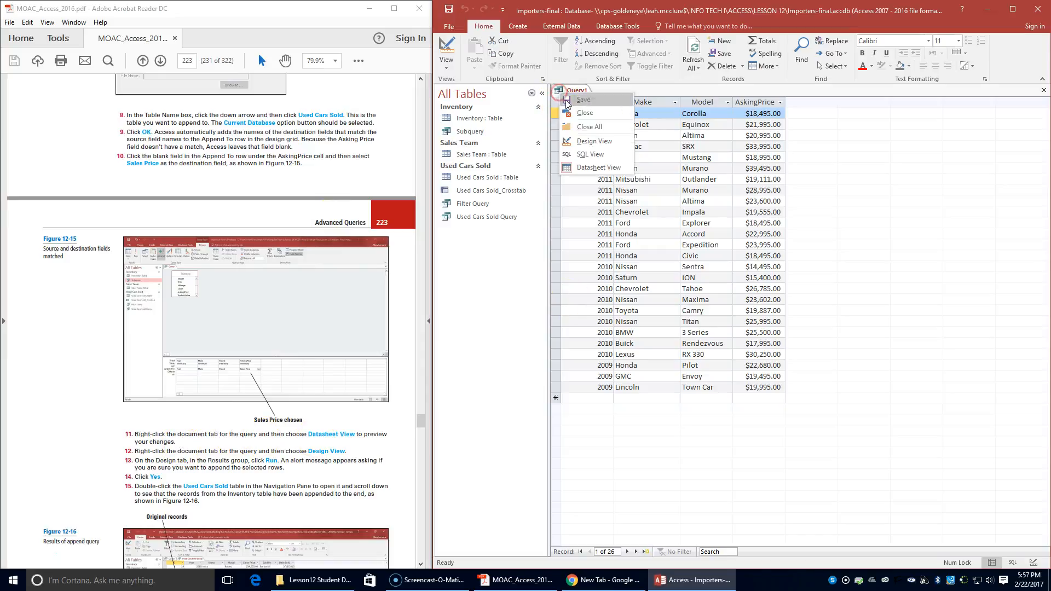
{"action": "left_click", "coordinate": [581, 144]}
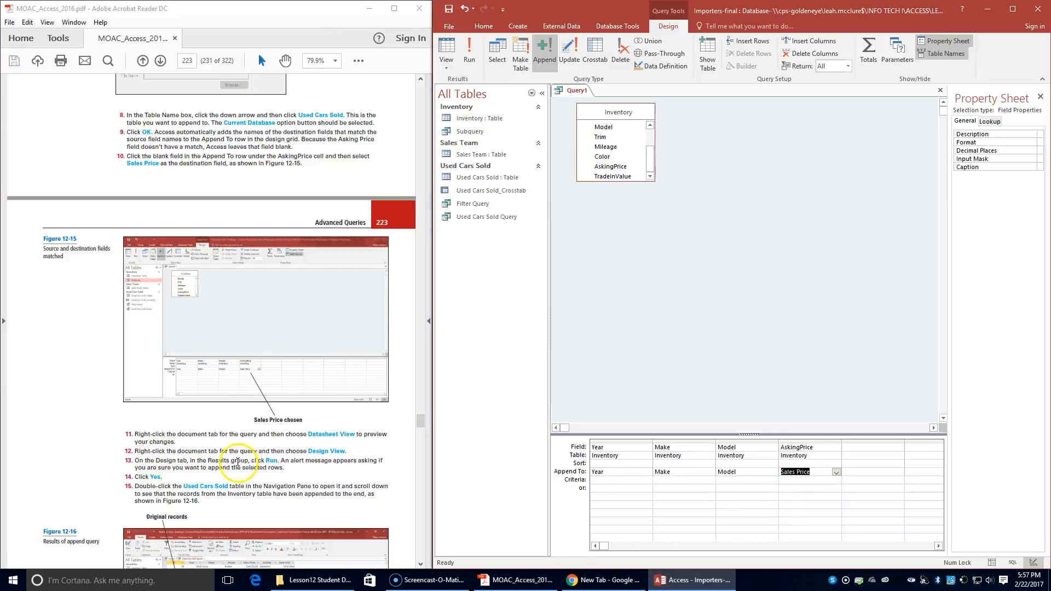
{"action": "left_click", "coordinate": [470, 59]}
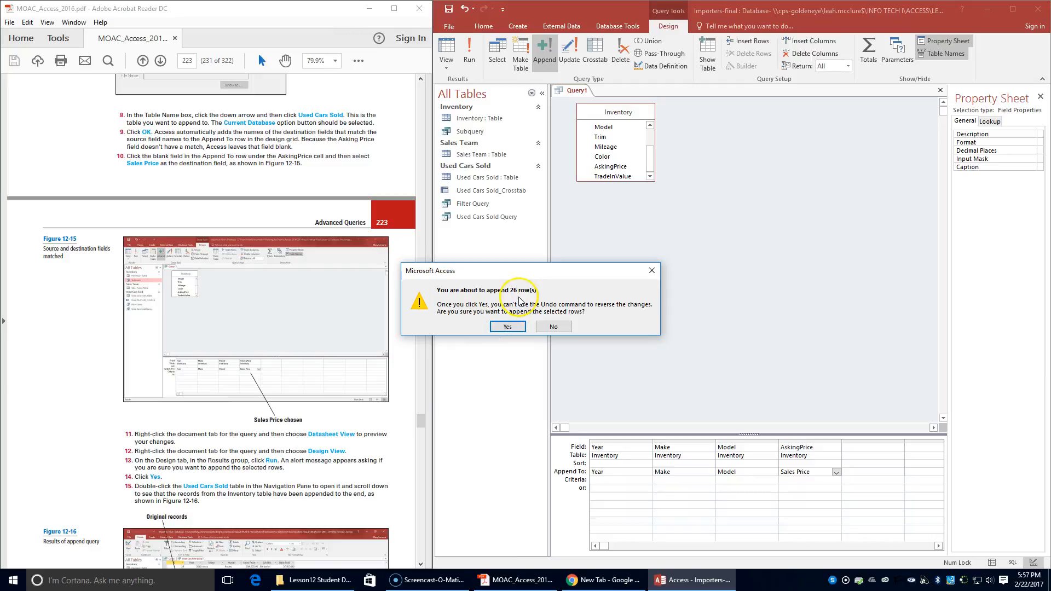
{"action": "left_click", "coordinate": [506, 327]}
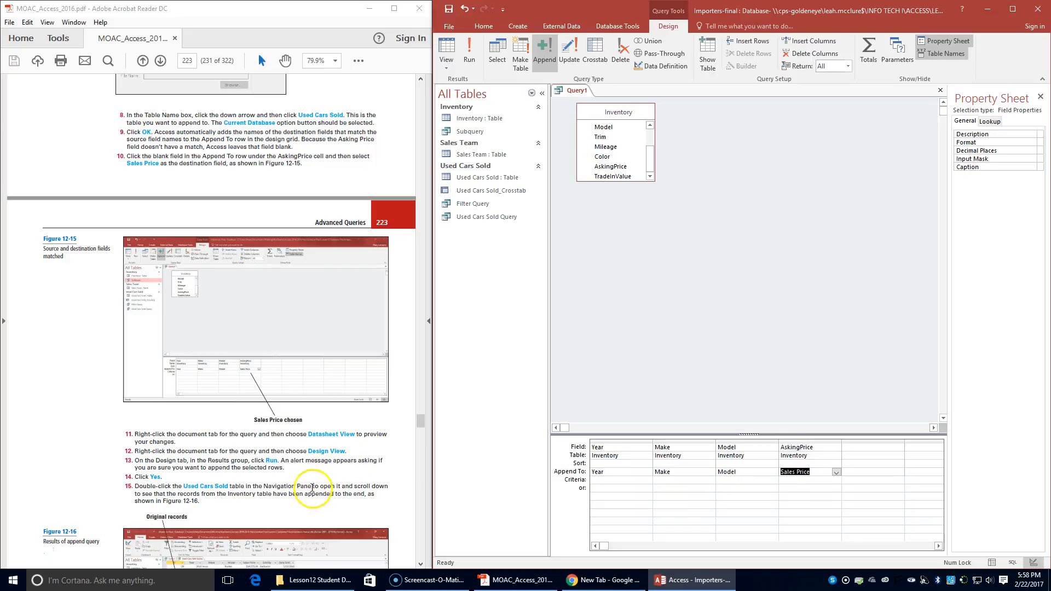
Open the Used Cars Sold table, compare its appended records with Figure 12-16 in the textbook, and close the table
{"action": "double_click", "coordinate": [467, 178]}
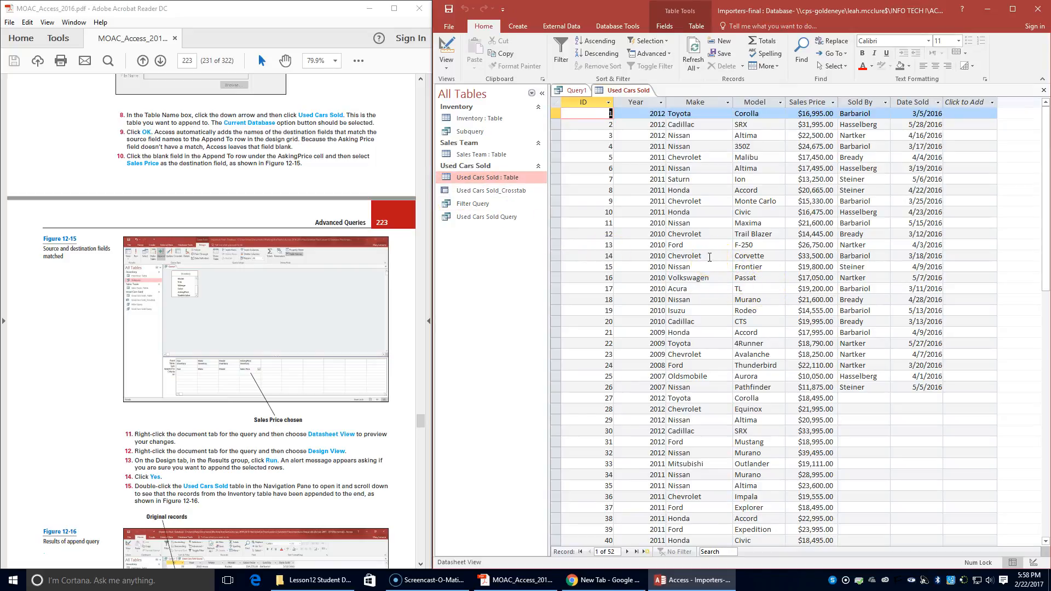
{"action": "scroll", "coordinate": [706, 260], "scroll_direction": "down", "scroll_amount": 1}
{"action": "scroll", "coordinate": [290, 329], "scroll_direction": "down", "scroll_amount": 3}
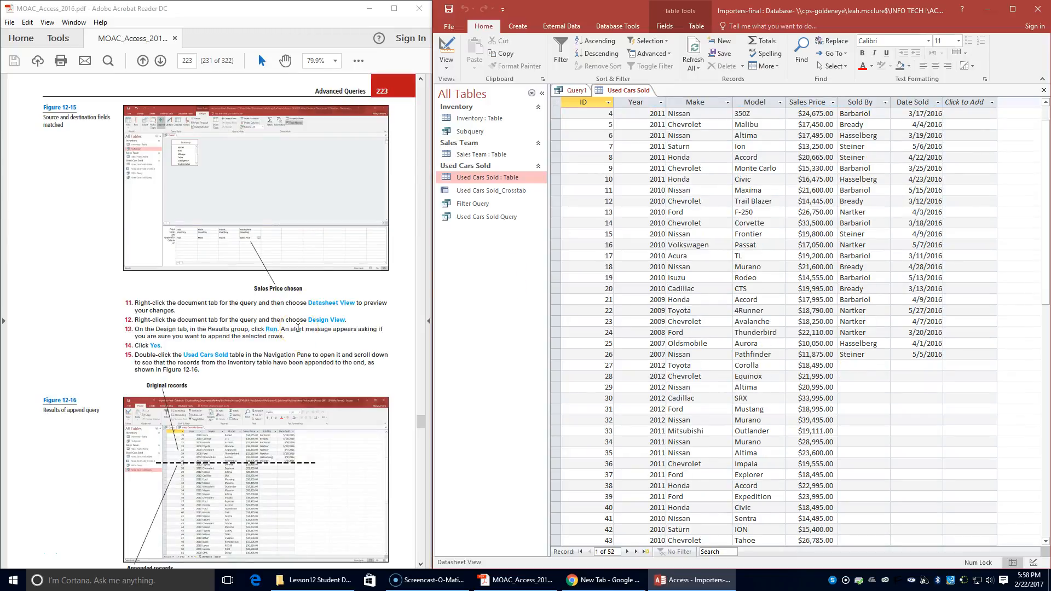
{"action": "scroll", "coordinate": [670, 316], "scroll_direction": "down", "scroll_amount": 5}
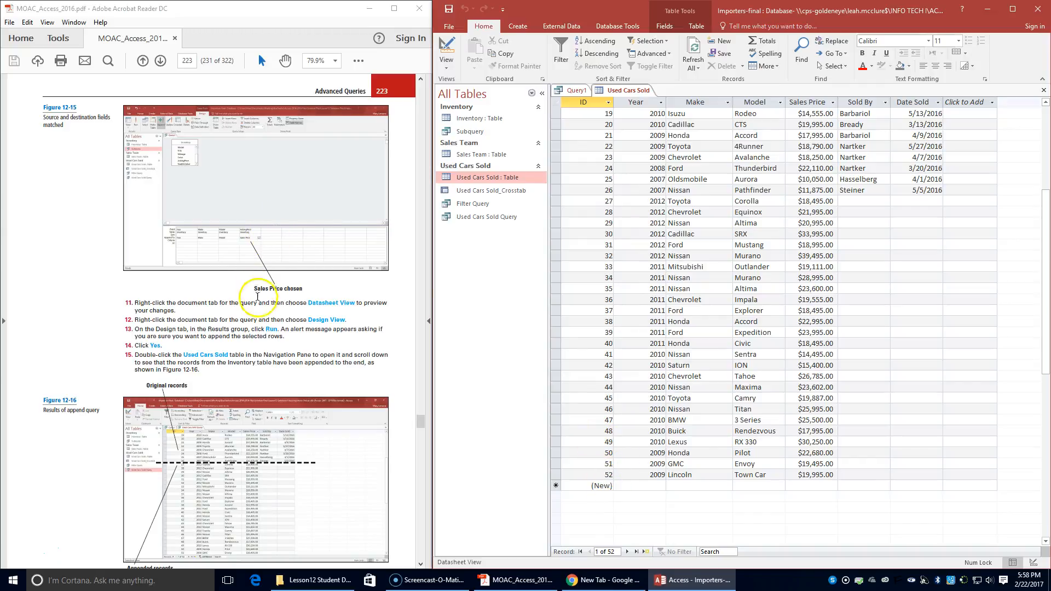
{"action": "scroll", "coordinate": [262, 306], "scroll_direction": "down", "scroll_amount": 3}
{"action": "scroll", "coordinate": [262, 307], "scroll_direction": "down", "scroll_amount": 4}
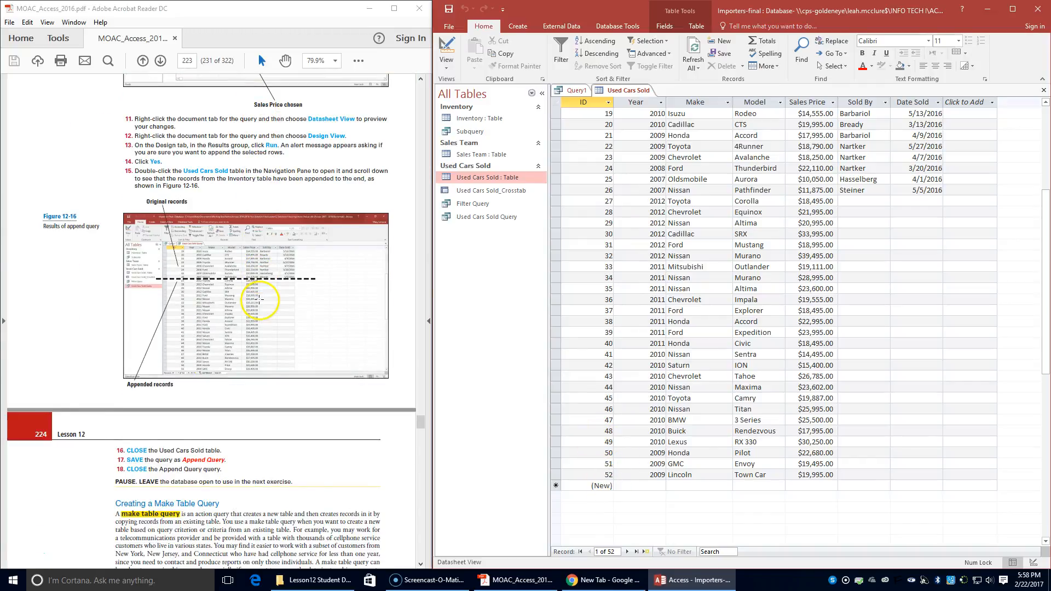
{"action": "right_click", "coordinate": [118, 254]}
{"action": "left_click", "coordinate": [100, 500]}
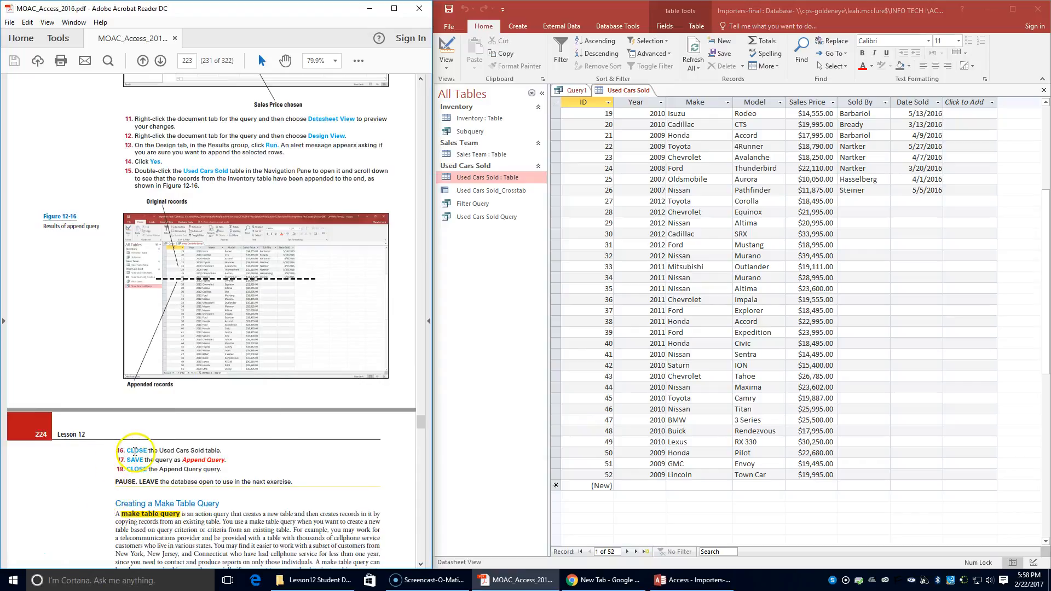
{"action": "right_click", "coordinate": [643, 89]}
{"action": "left_click", "coordinate": [663, 113]}
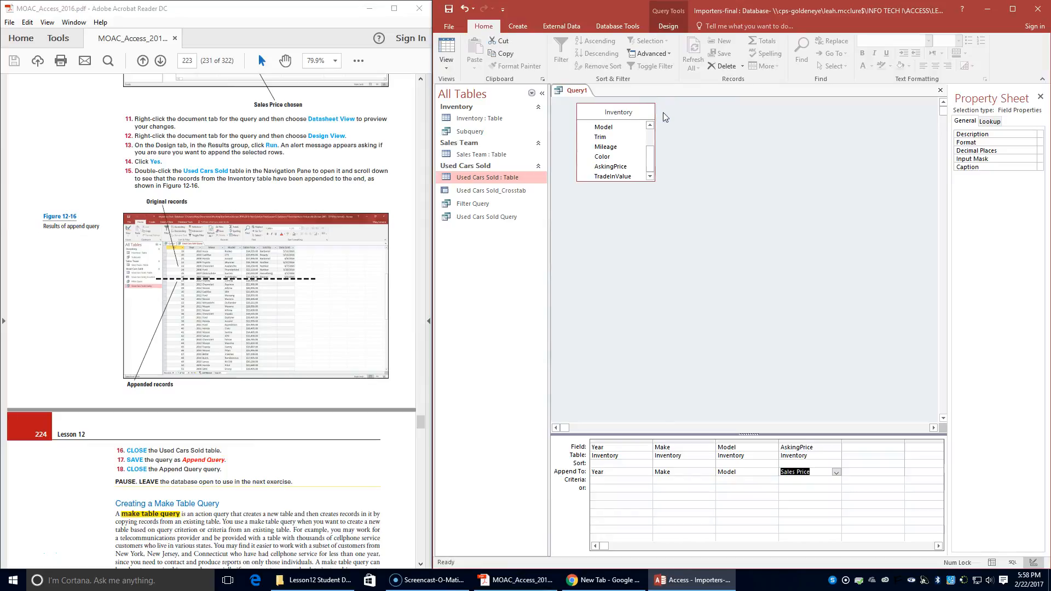
Save the query as Append Query and close it
{"action": "right_click", "coordinate": [582, 102]}
{"action": "left_click", "coordinate": [602, 111]}
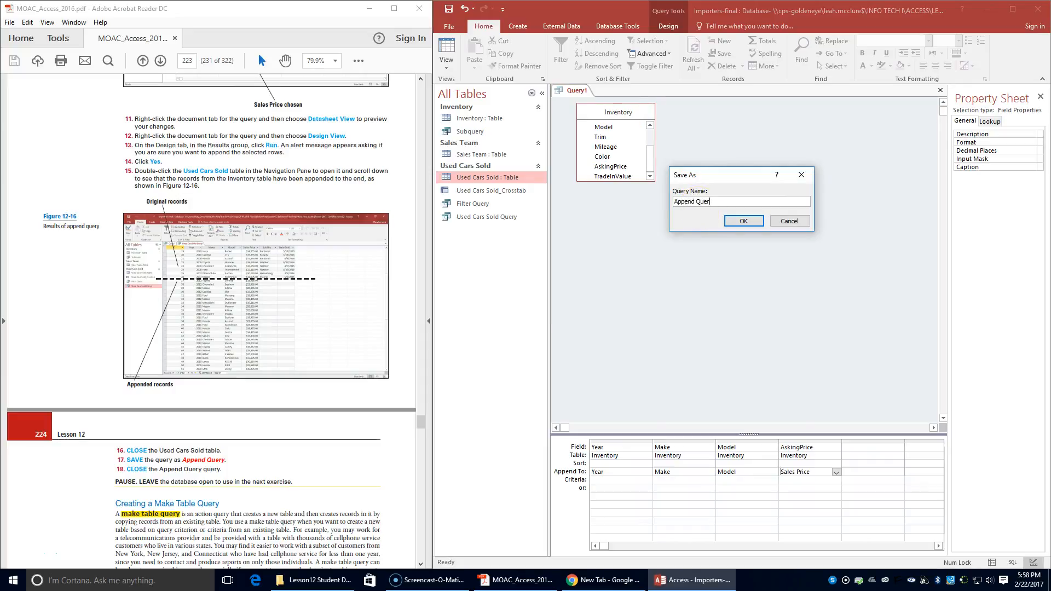
{"action": "type", "text": "Append Query"}
{"action": "left_click", "coordinate": [742, 220]}
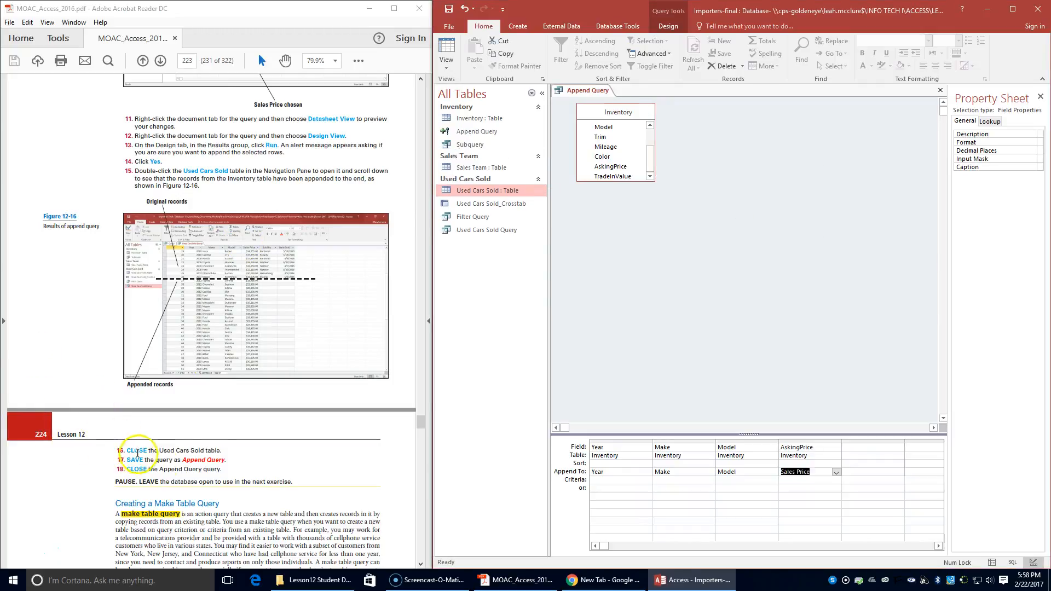
{"action": "right_click", "coordinate": [571, 90]}
{"action": "left_click", "coordinate": [582, 109]}
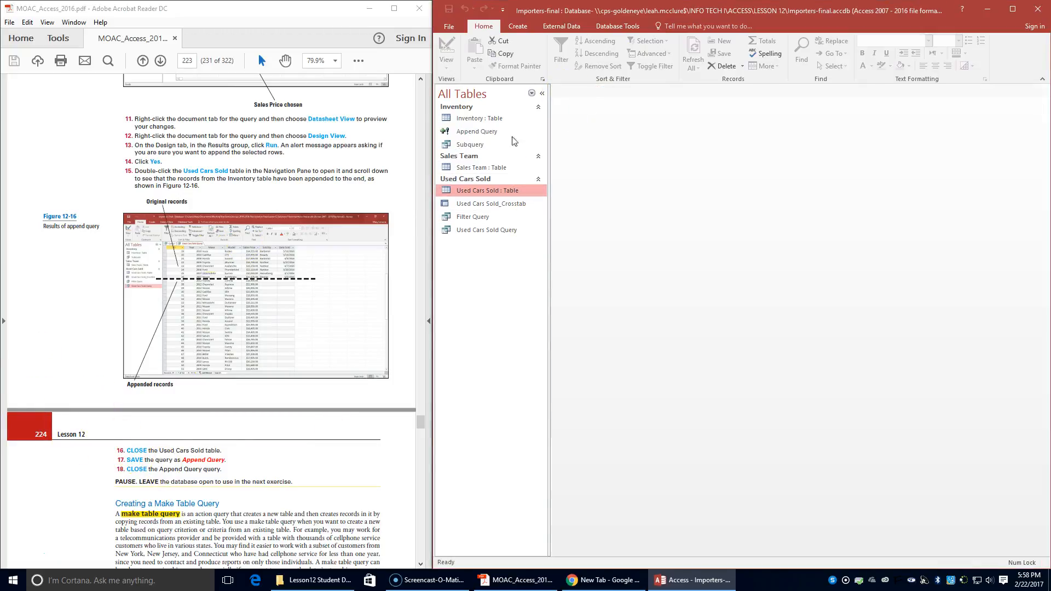
Create a simple select query with the Simple Query Wizard, including all fields of the Sales Team table and keeping the title Sales Team Query
{"action": "scroll", "coordinate": [135, 463], "scroll_direction": "down", "scroll_amount": 4}
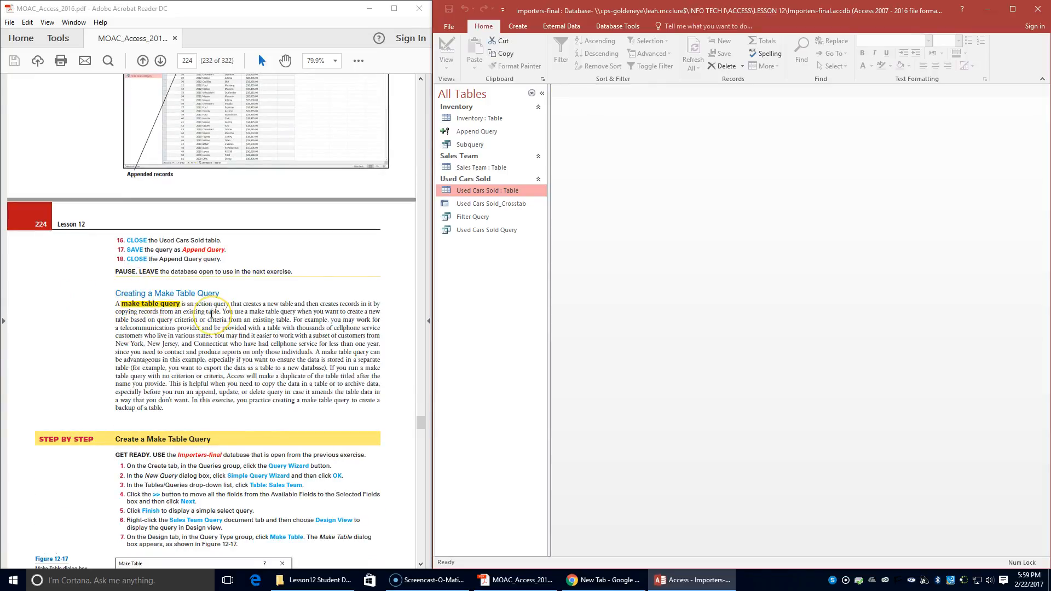
{"action": "scroll", "coordinate": [211, 314], "scroll_direction": "down", "scroll_amount": 2}
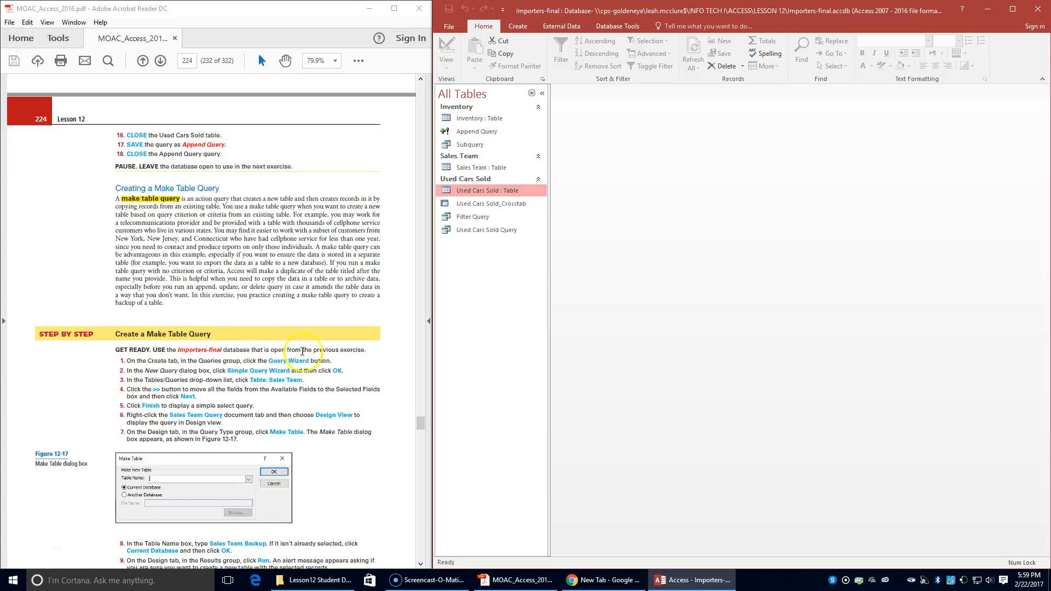
{"action": "left_click", "coordinate": [517, 26]}
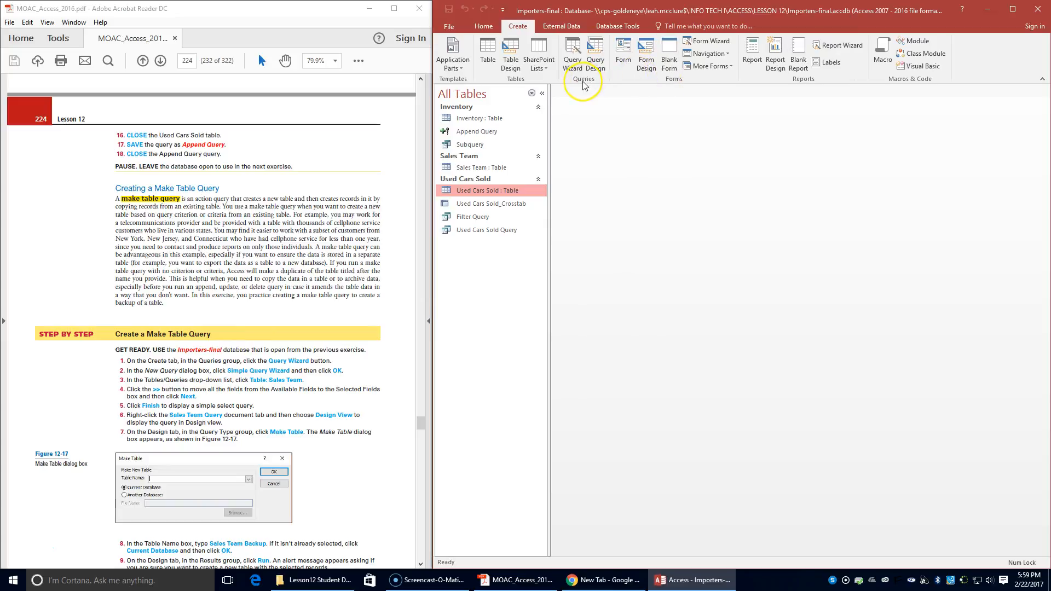
{"action": "left_click", "coordinate": [573, 66]}
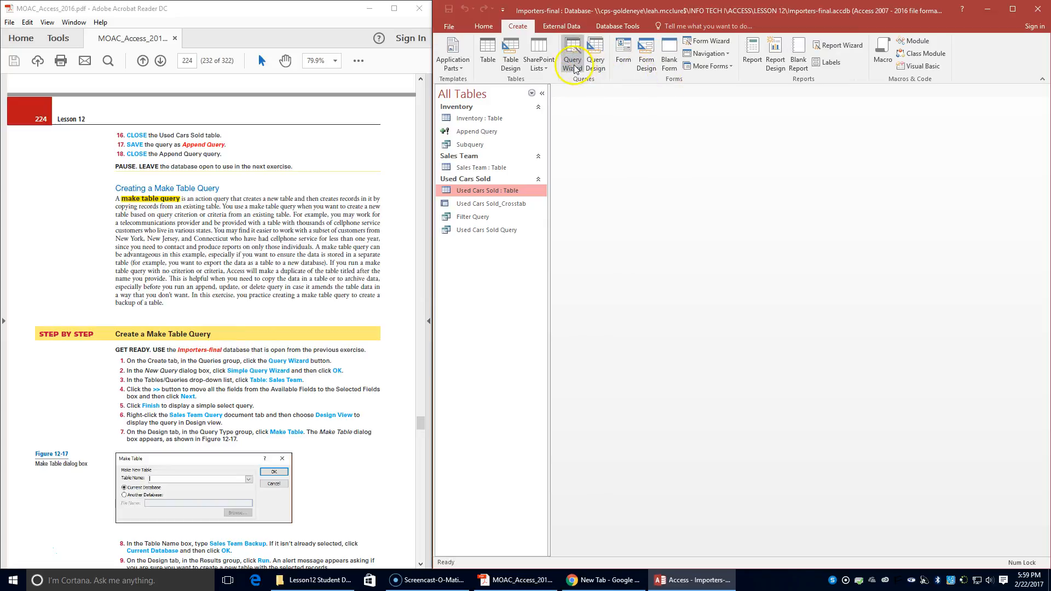
{"action": "left_click", "coordinate": [803, 174]}
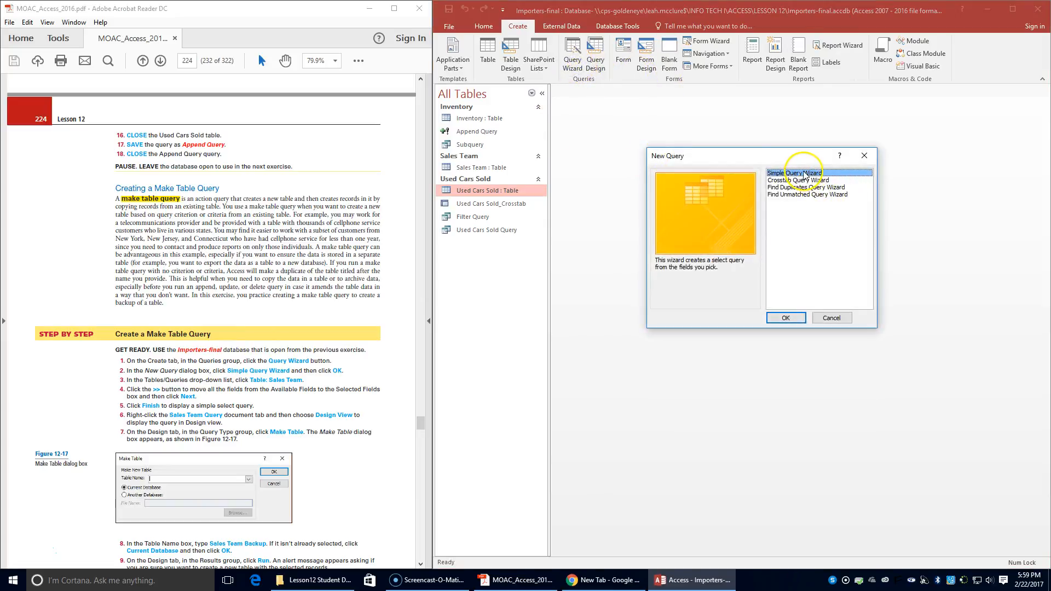
{"action": "left_click", "coordinate": [788, 317]}
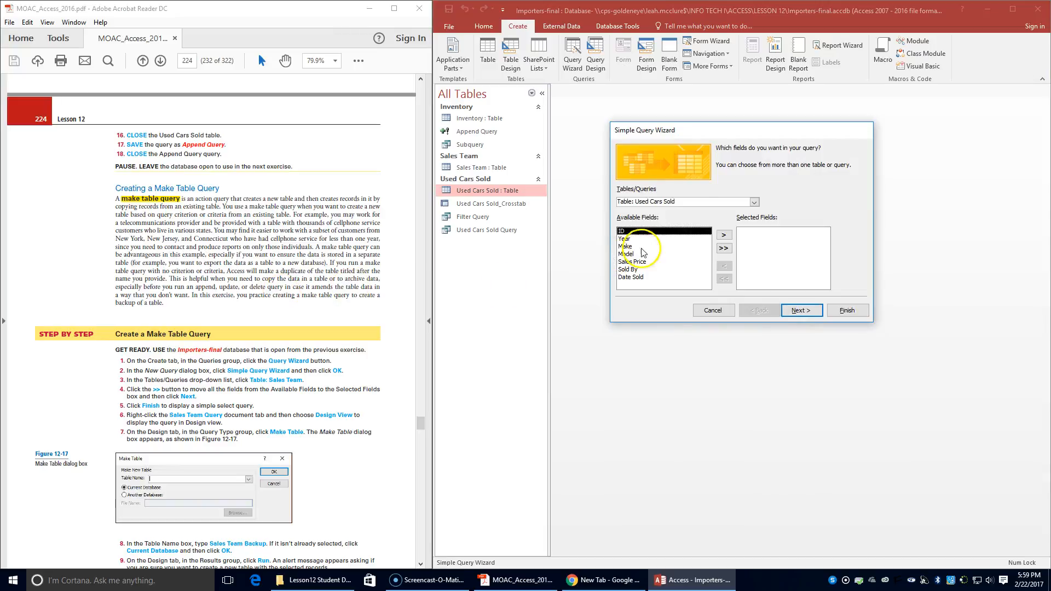
{"action": "left_click", "coordinate": [754, 203]}
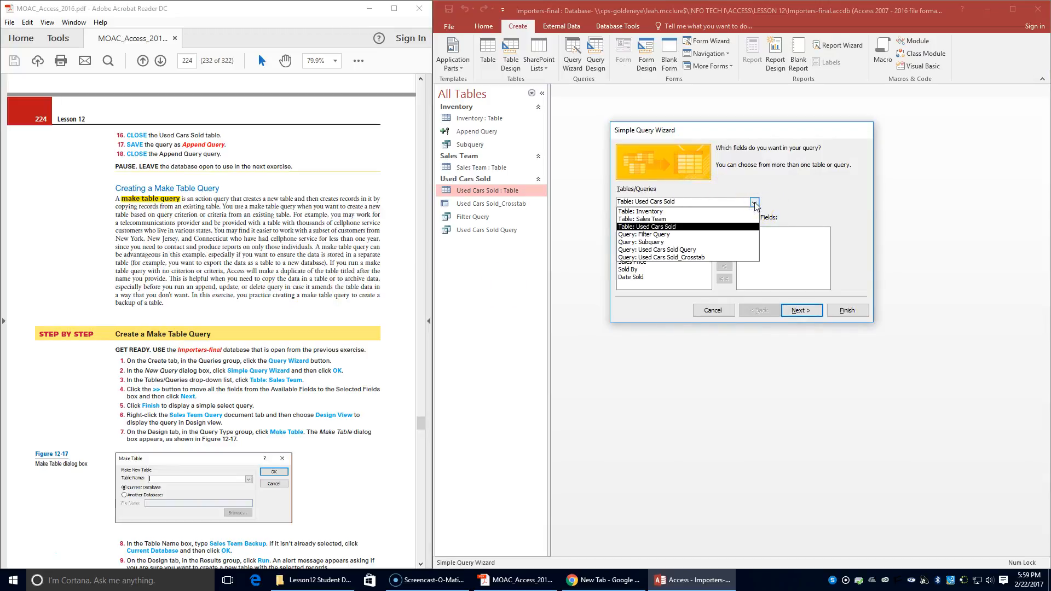
{"action": "left_click", "coordinate": [713, 220]}
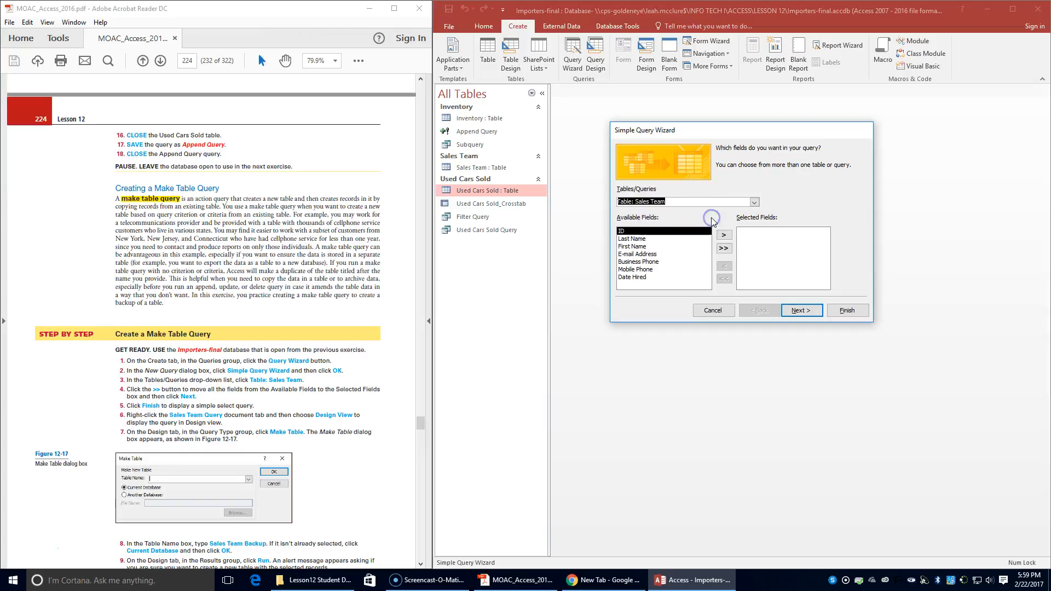
{"action": "left_click", "coordinate": [724, 249]}
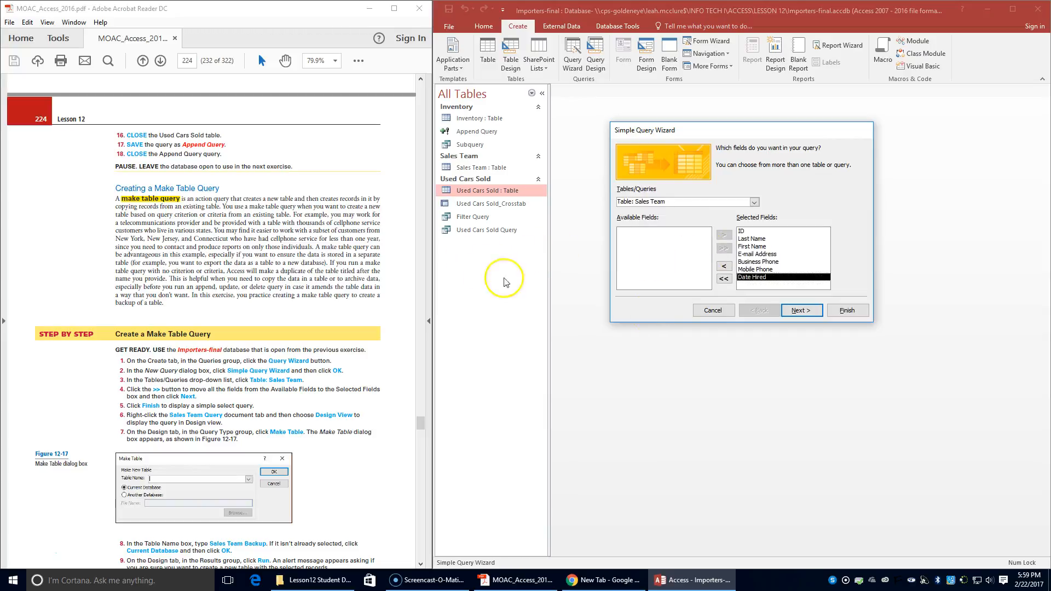
{"action": "left_click", "coordinate": [799, 311]}
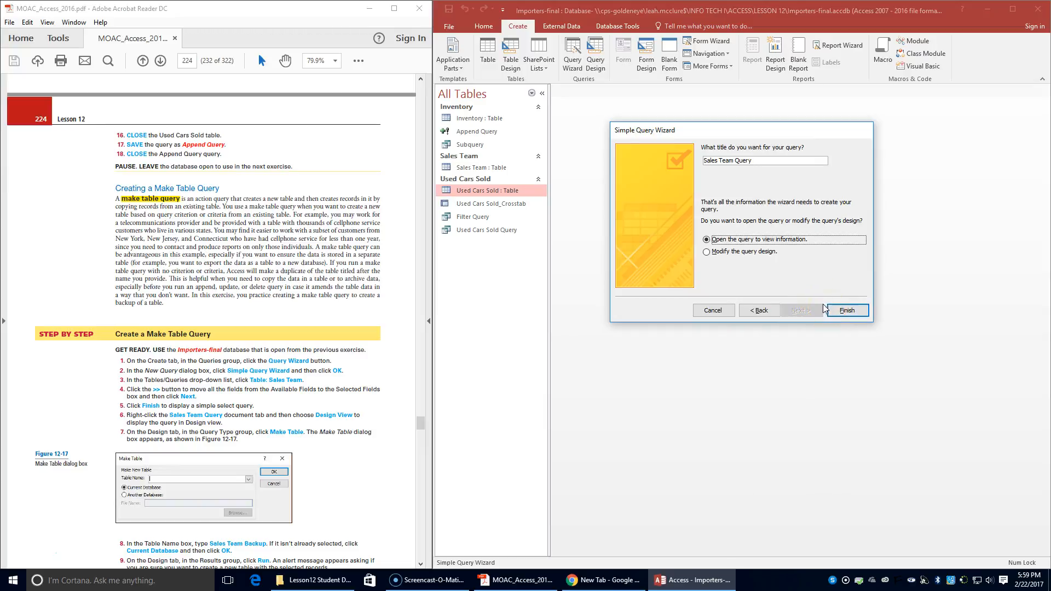
{"action": "left_click", "coordinate": [846, 313]}
{"action": "left_click", "coordinate": [846, 311]}
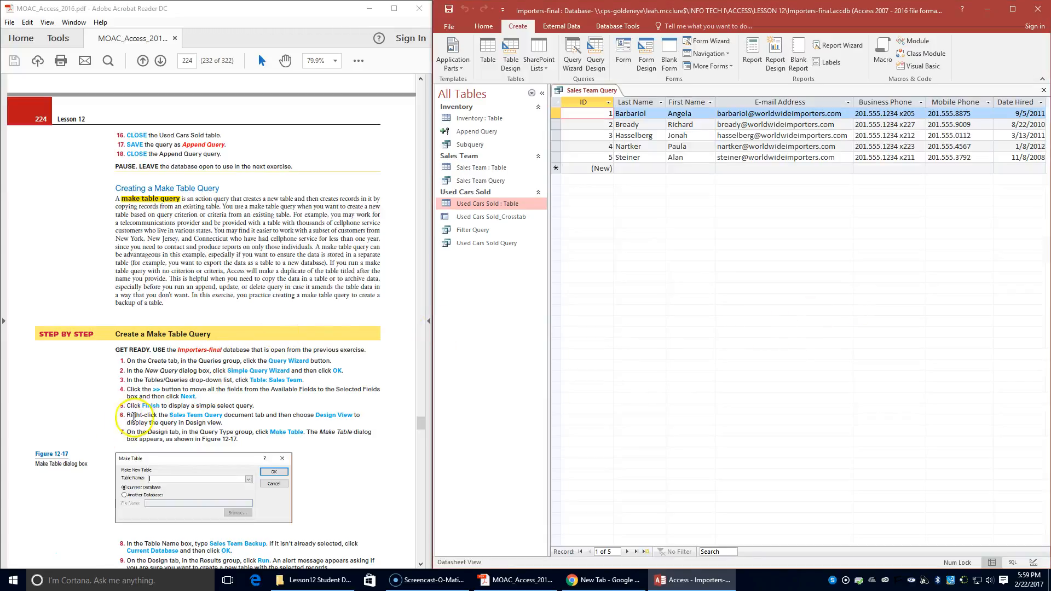
Switch Sales Team Query to Design view and make it a make table query for a new Sales Team Backup table in the current database
{"action": "right_click", "coordinate": [585, 91]}
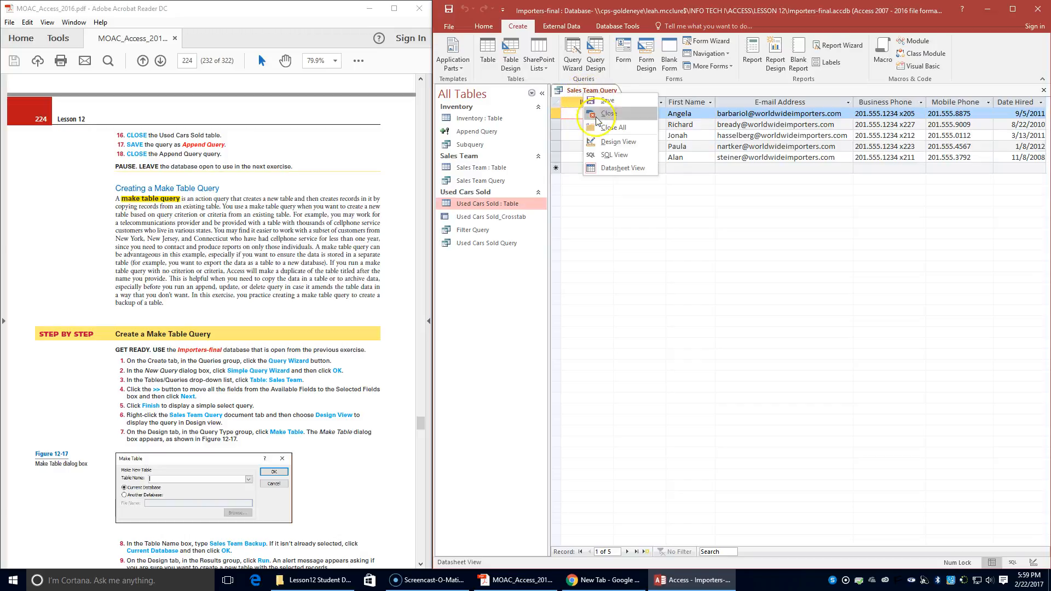
{"action": "left_click", "coordinate": [602, 143]}
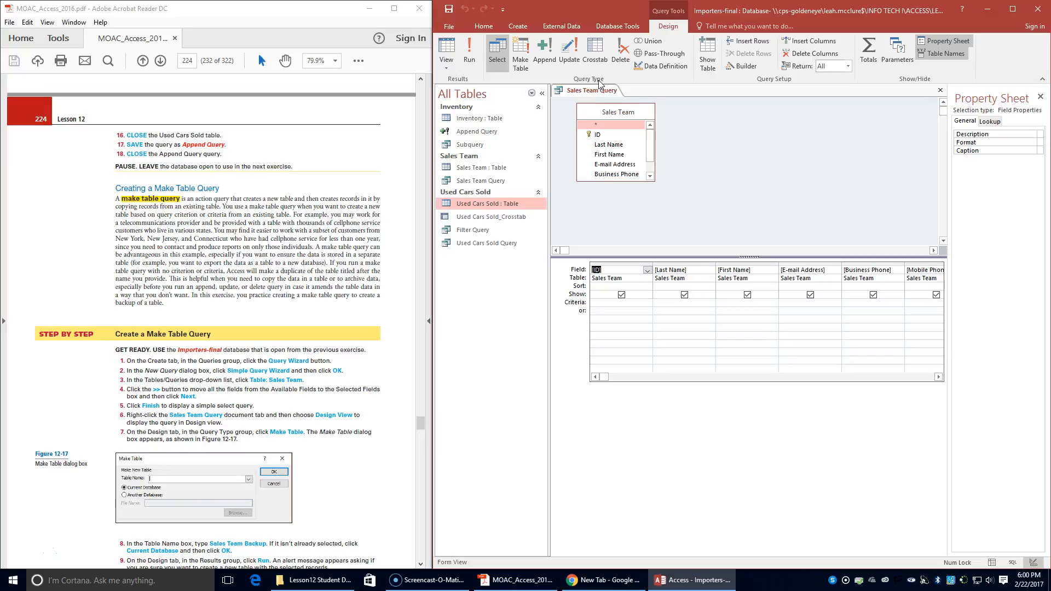
{"action": "left_click", "coordinate": [522, 66]}
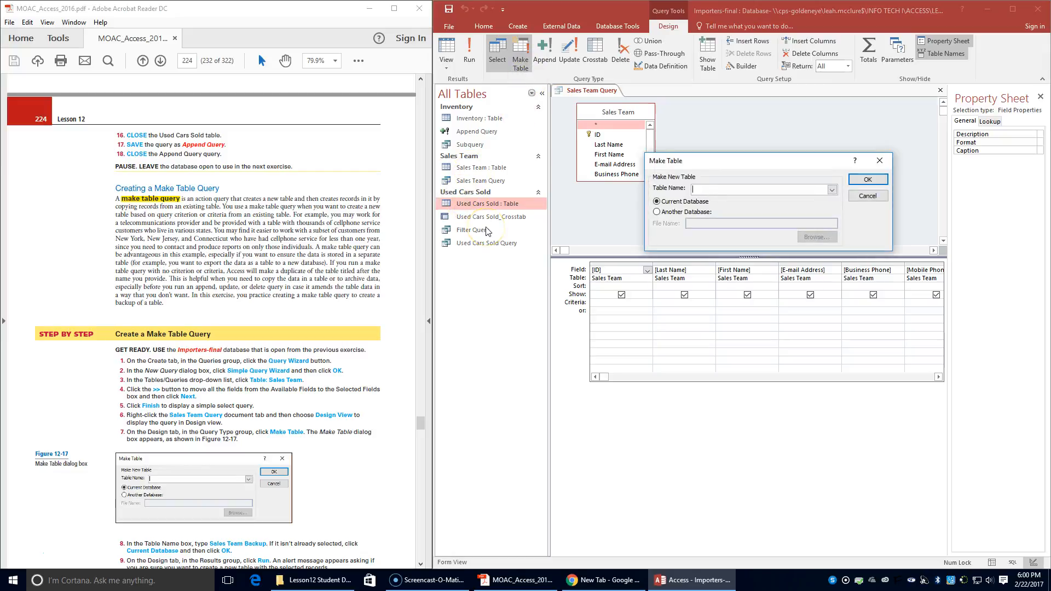
{"action": "scroll", "coordinate": [185, 247], "scroll_direction": "down", "scroll_amount": 3}
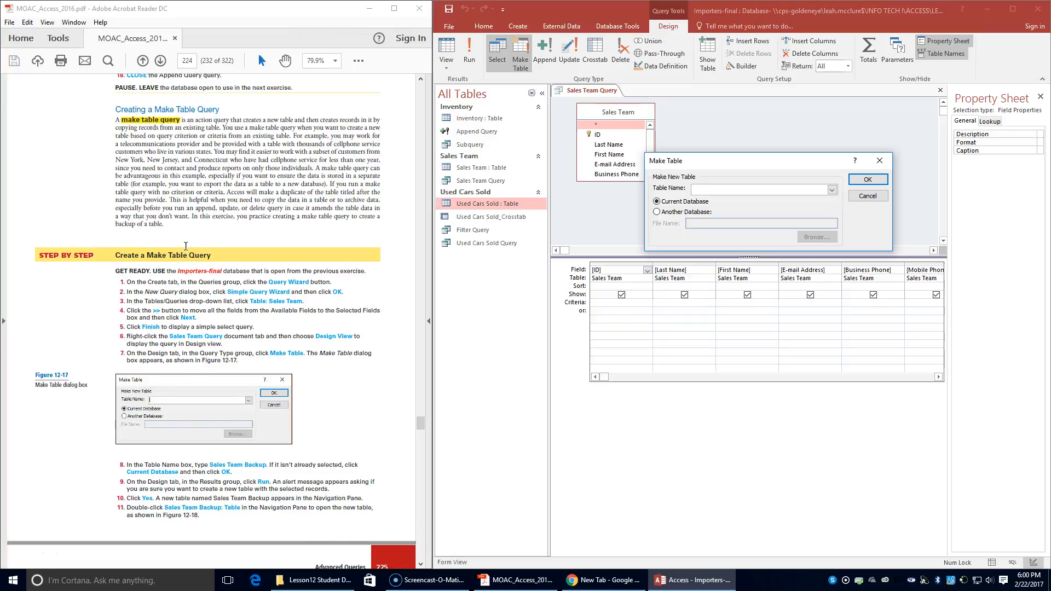
{"action": "scroll", "coordinate": [185, 247], "scroll_direction": "down", "scroll_amount": 2}
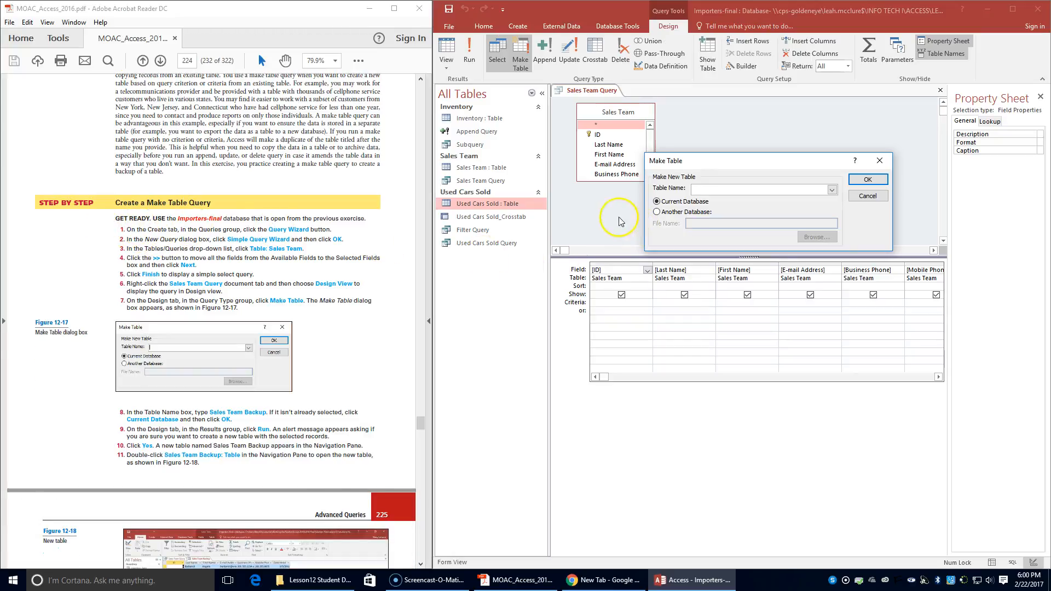
{"action": "left_click", "coordinate": [712, 191]}
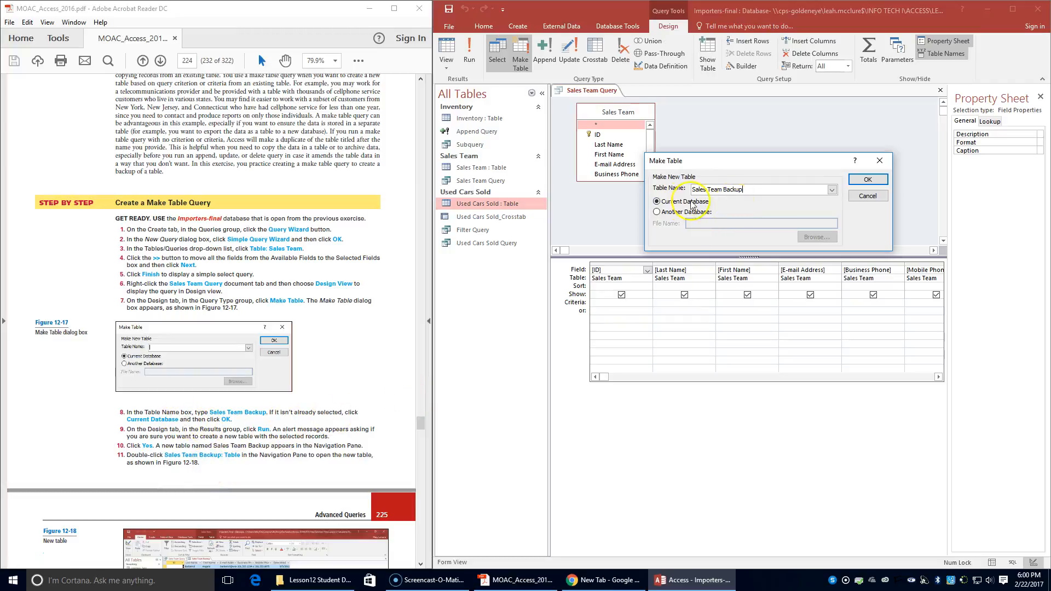
{"action": "left_click", "coordinate": [870, 182]}
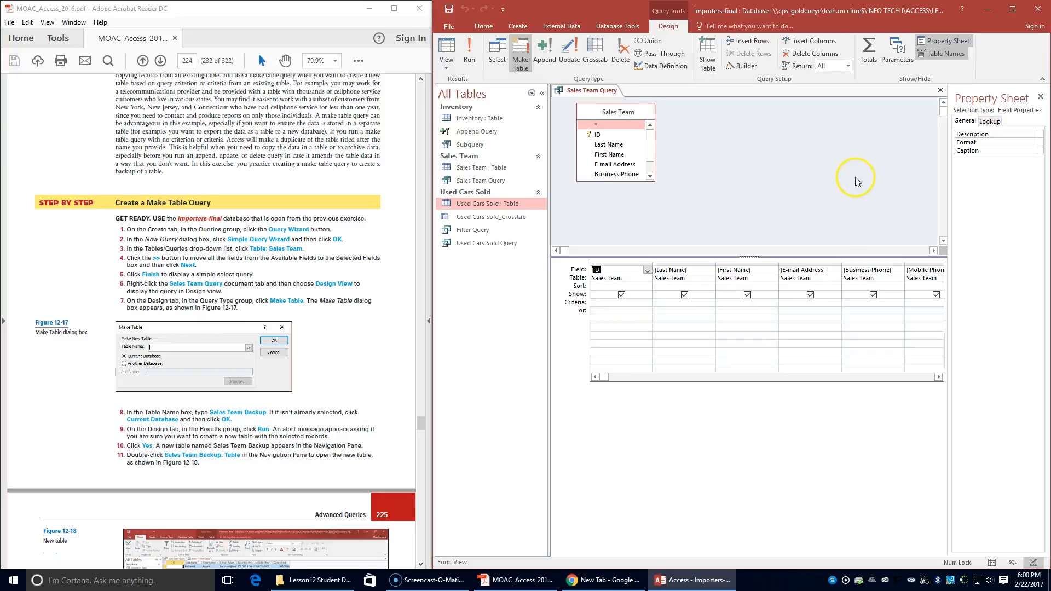
Run the make table query, accept creating the new table, and open the Sales Team Backup table
{"action": "left_click", "coordinate": [471, 62]}
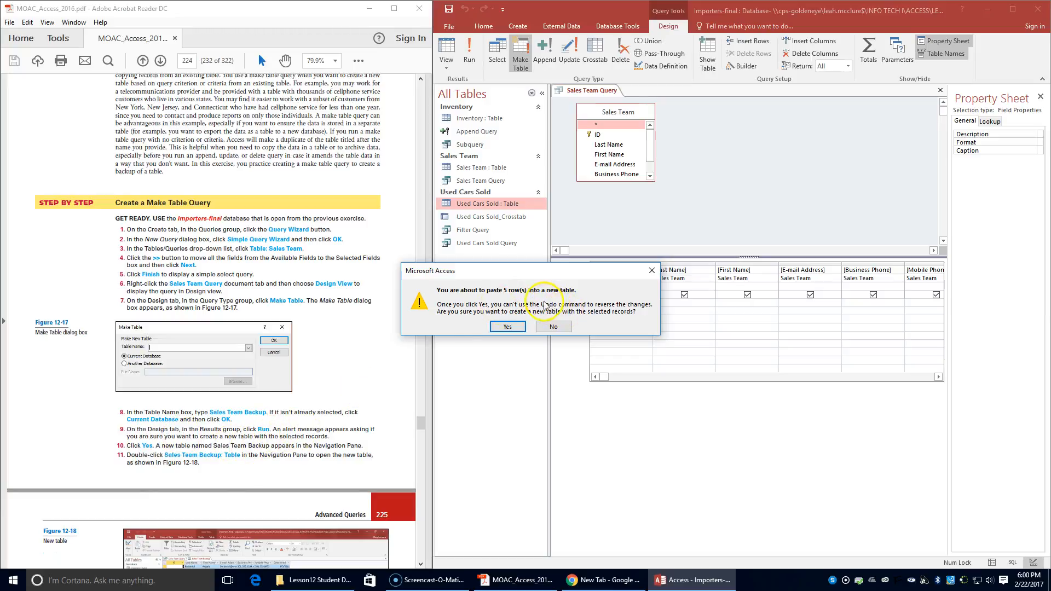
{"action": "left_click", "coordinate": [507, 327]}
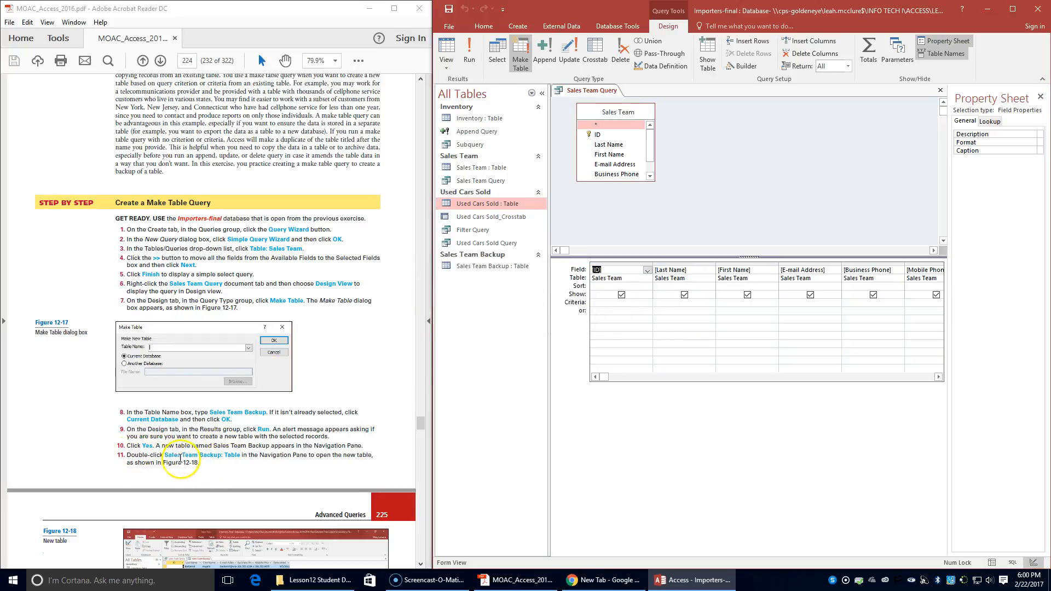
{"action": "double_click", "coordinate": [482, 267]}
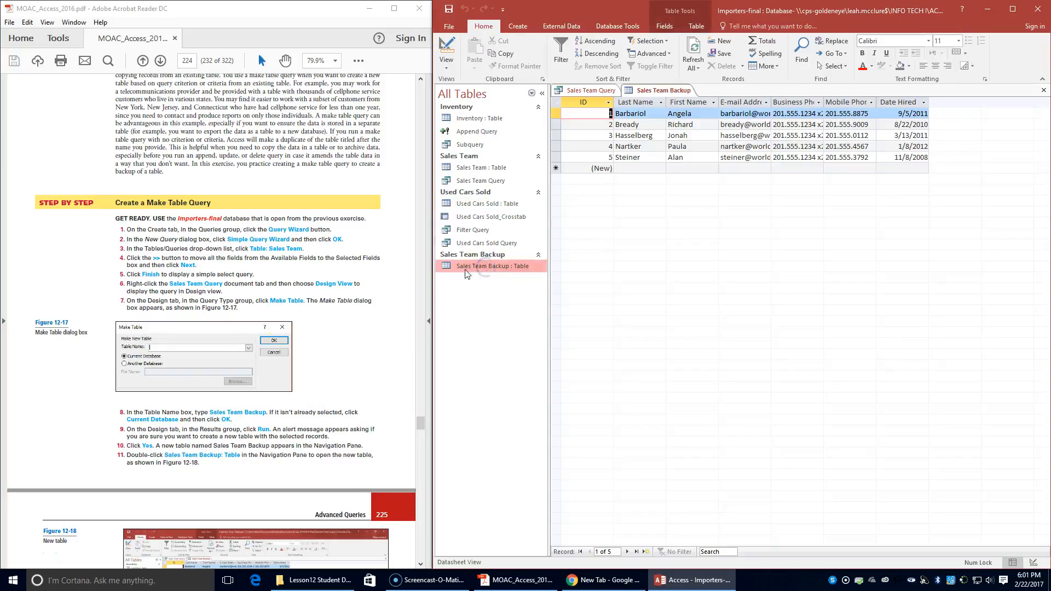
Close the Sales Team Backup table and Sales Team Query, saving the query's design changes
{"action": "scroll", "coordinate": [153, 404], "scroll_direction": "down", "scroll_amount": 4}
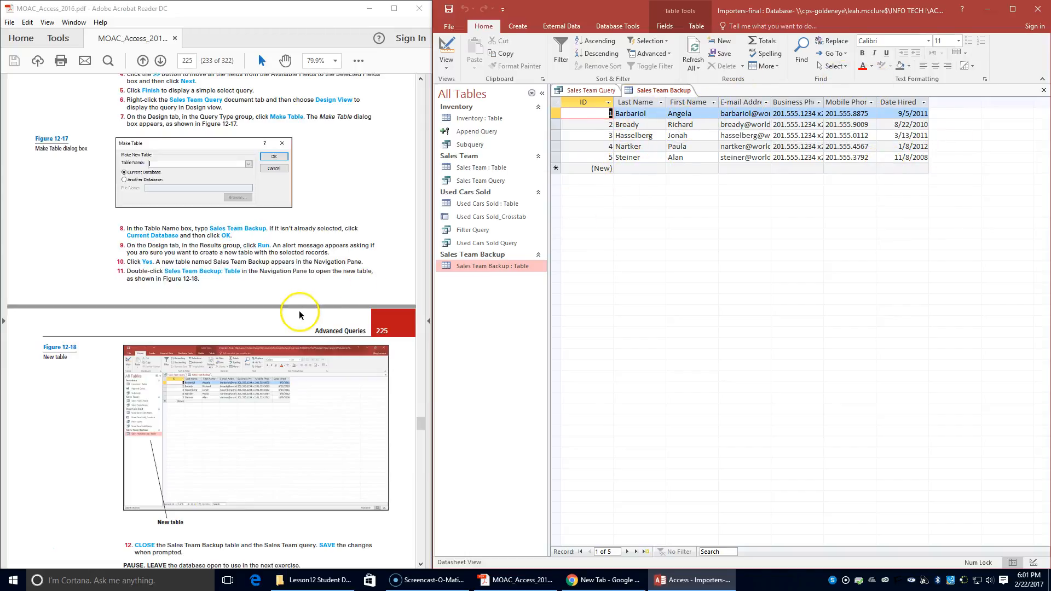
{"action": "scroll", "coordinate": [298, 309], "scroll_direction": "down", "scroll_amount": 2}
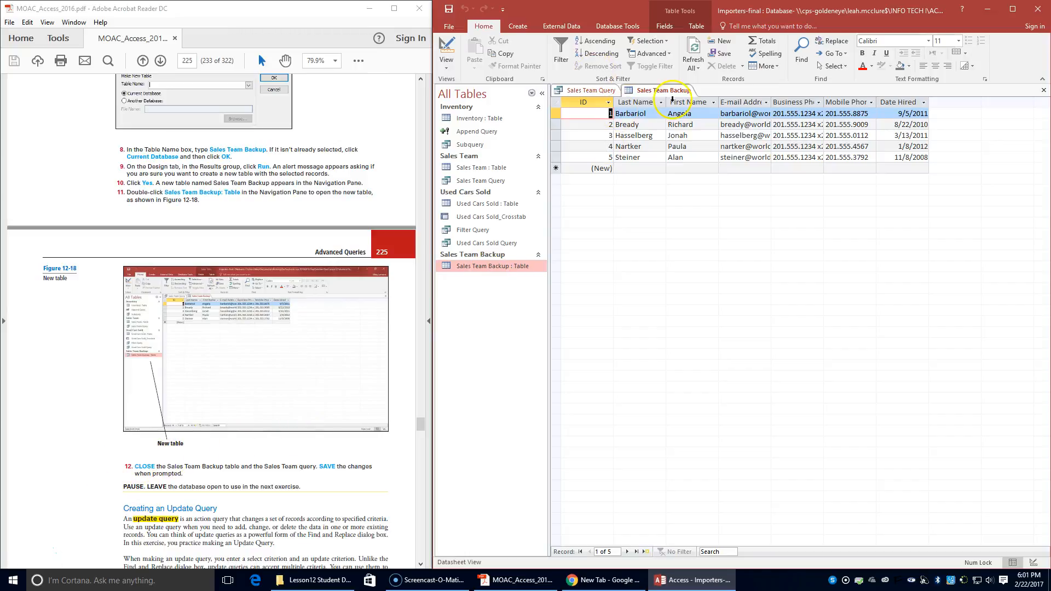
{"action": "right_click", "coordinate": [671, 91]}
{"action": "left_click", "coordinate": [696, 110]}
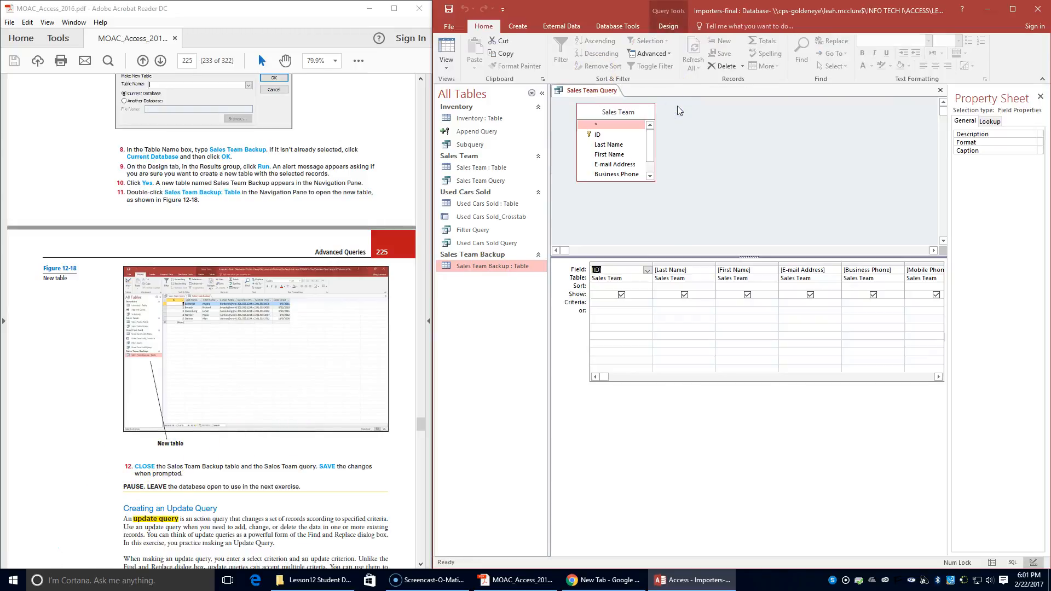
{"action": "right_click", "coordinate": [601, 91]}
{"action": "left_click", "coordinate": [595, 90]}
{"action": "right_click", "coordinate": [595, 93]}
{"action": "left_click", "coordinate": [611, 110]}
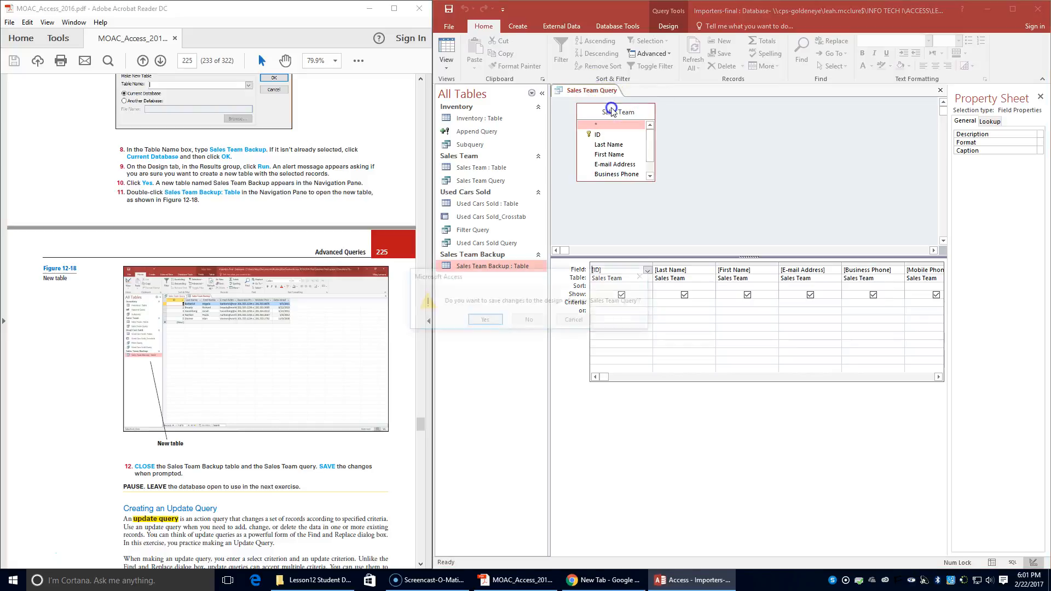
{"action": "left_click", "coordinate": [485, 319]}
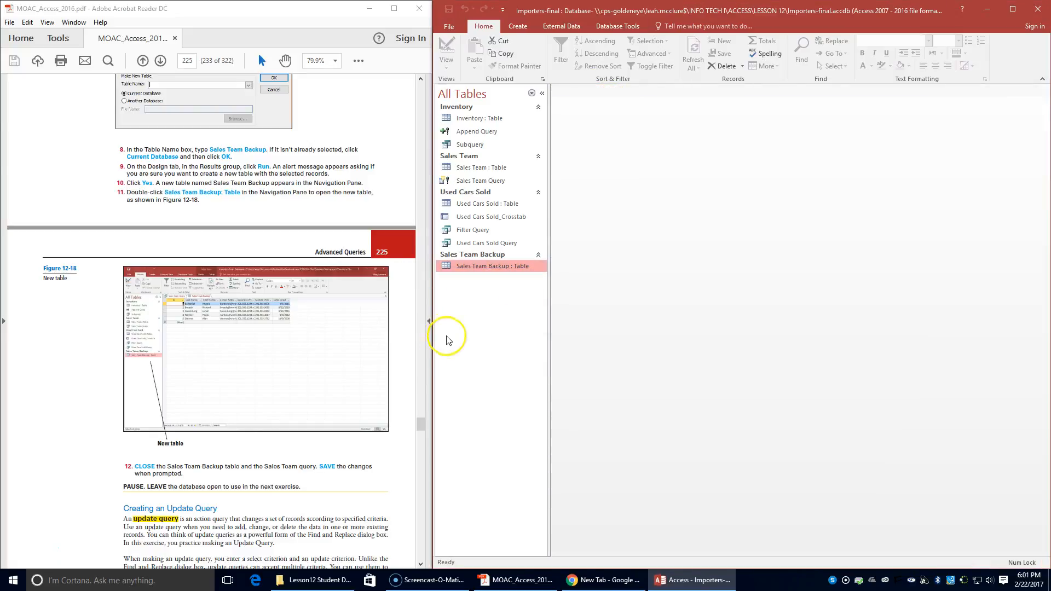
Find the Create an Update Query exercise in the textbook and start the Query Wizard for a new query
{"action": "scroll", "coordinate": [253, 344], "scroll_direction": "down", "scroll_amount": 3}
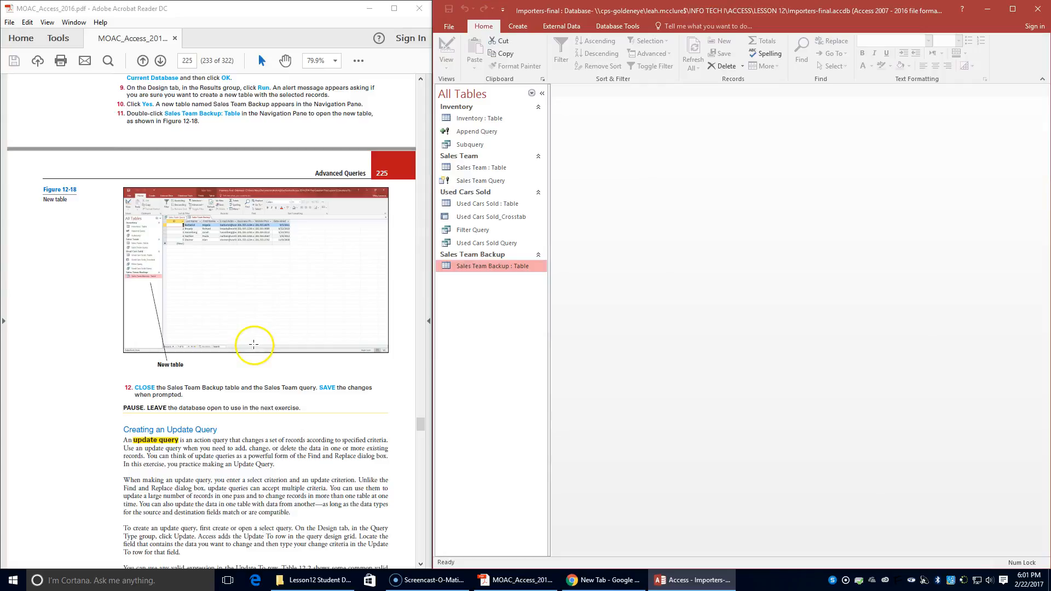
{"action": "scroll", "coordinate": [254, 345], "scroll_direction": "down", "scroll_amount": 8}
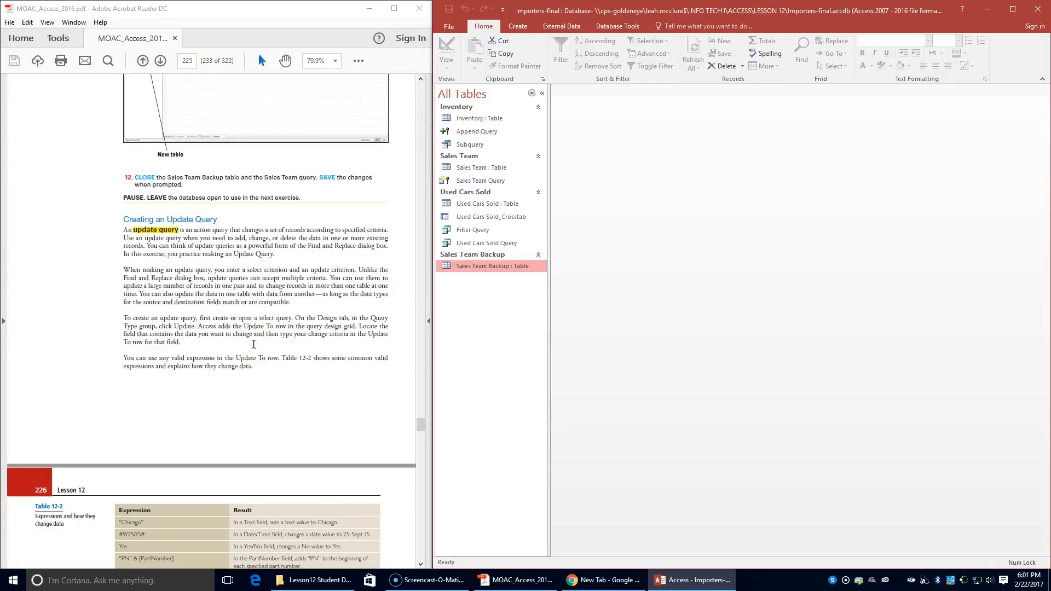
{"action": "scroll", "coordinate": [254, 344], "scroll_direction": "down", "scroll_amount": 1}
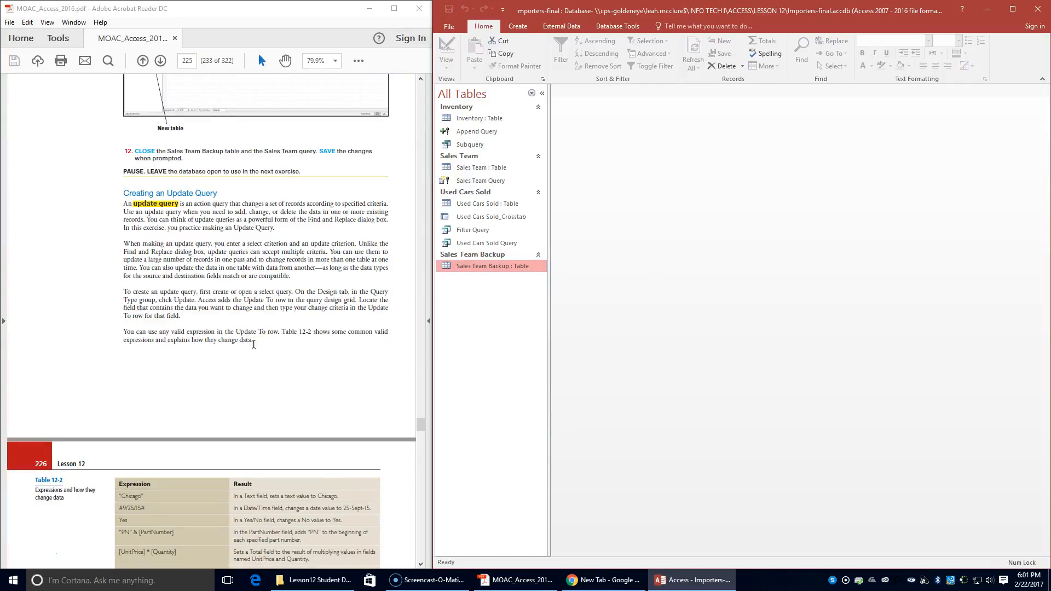
{"action": "scroll", "coordinate": [253, 345], "scroll_direction": "down", "scroll_amount": 13}
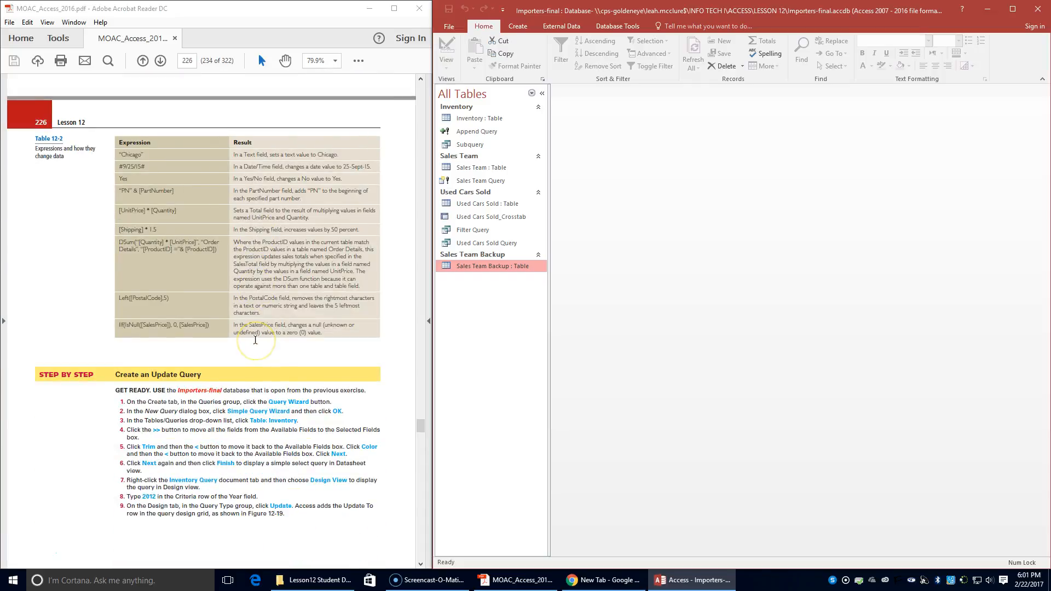
{"action": "left_click", "coordinate": [516, 27]}
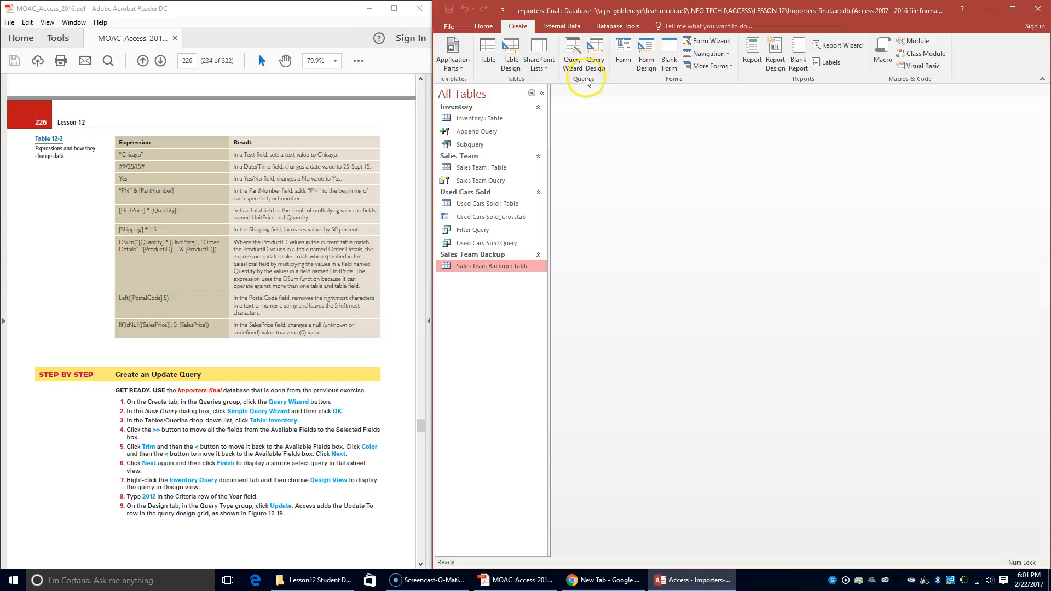
{"action": "left_click", "coordinate": [575, 62]}
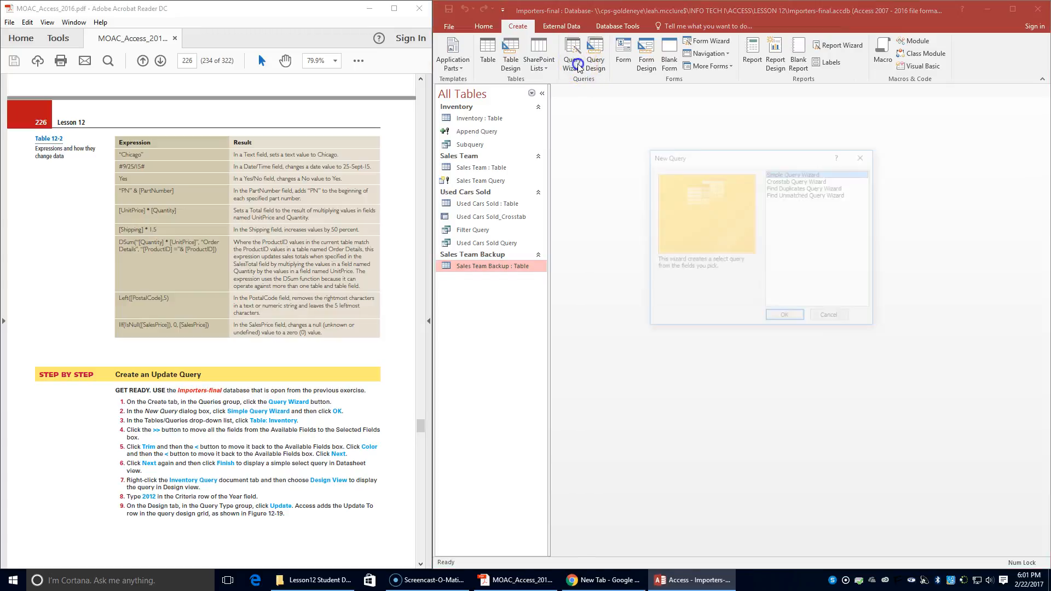
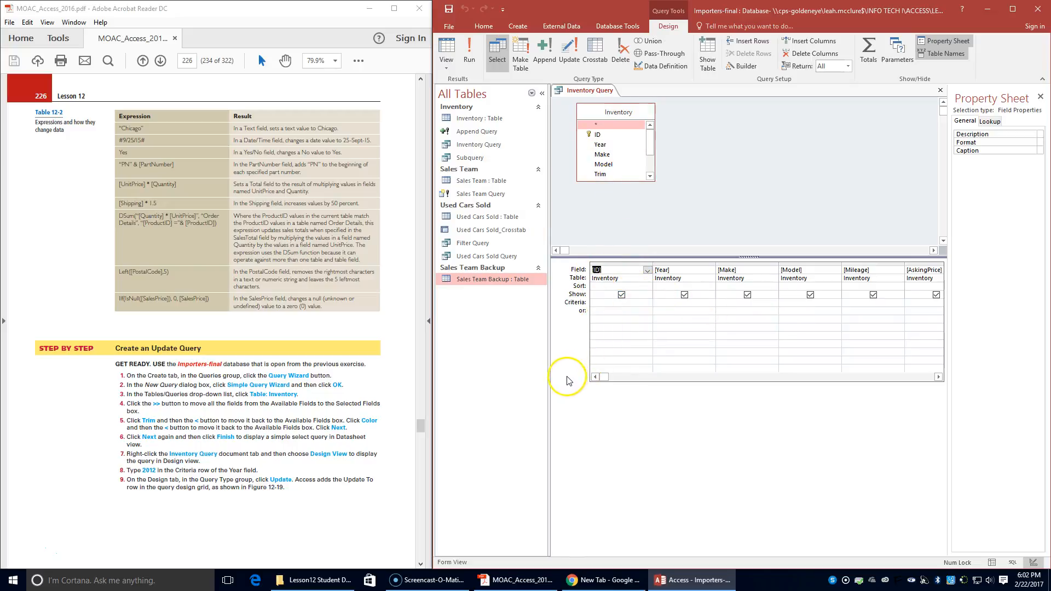
Enter 2012 as the Year criterion in Inventory Query and change it to an update query
{"action": "left_click", "coordinate": [669, 300]}
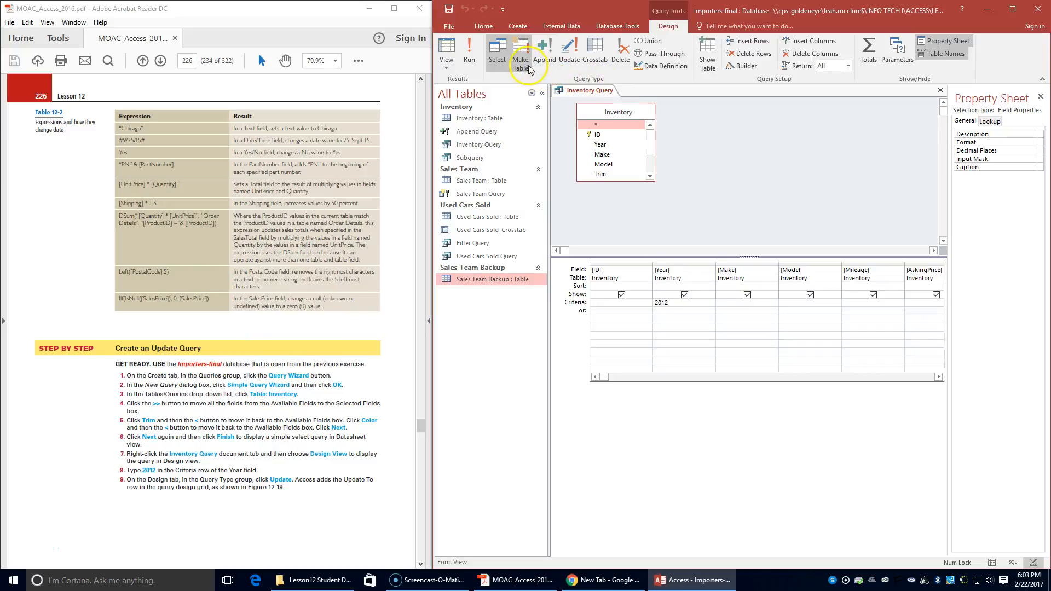
{"action": "left_click", "coordinate": [571, 60]}
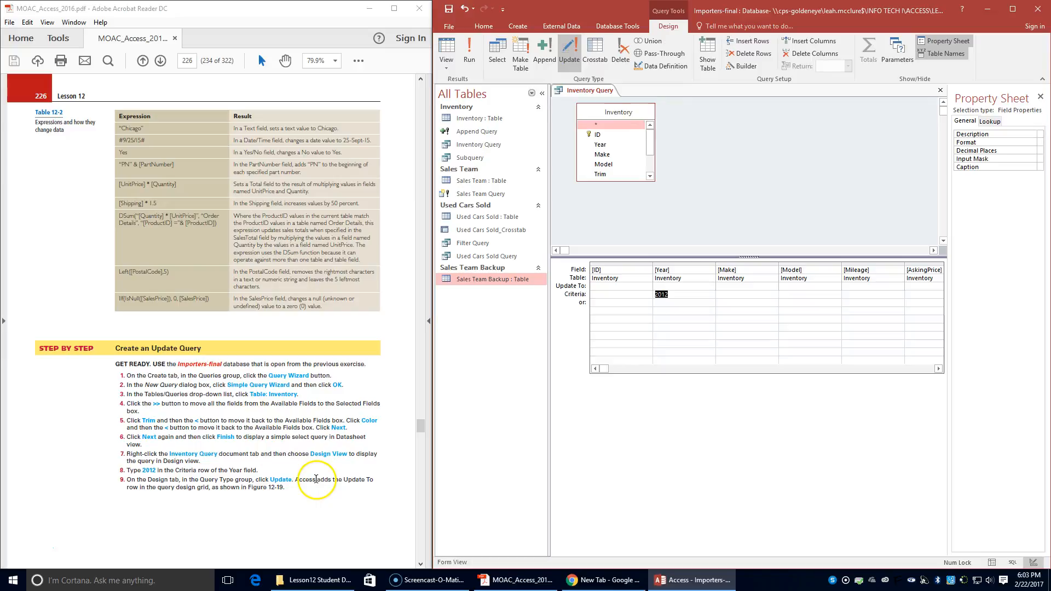
Set the AskingPrice field of Inventory Query to update to [AskingPrice]+500
{"action": "scroll", "coordinate": [316, 479], "scroll_direction": "down", "scroll_amount": 1}
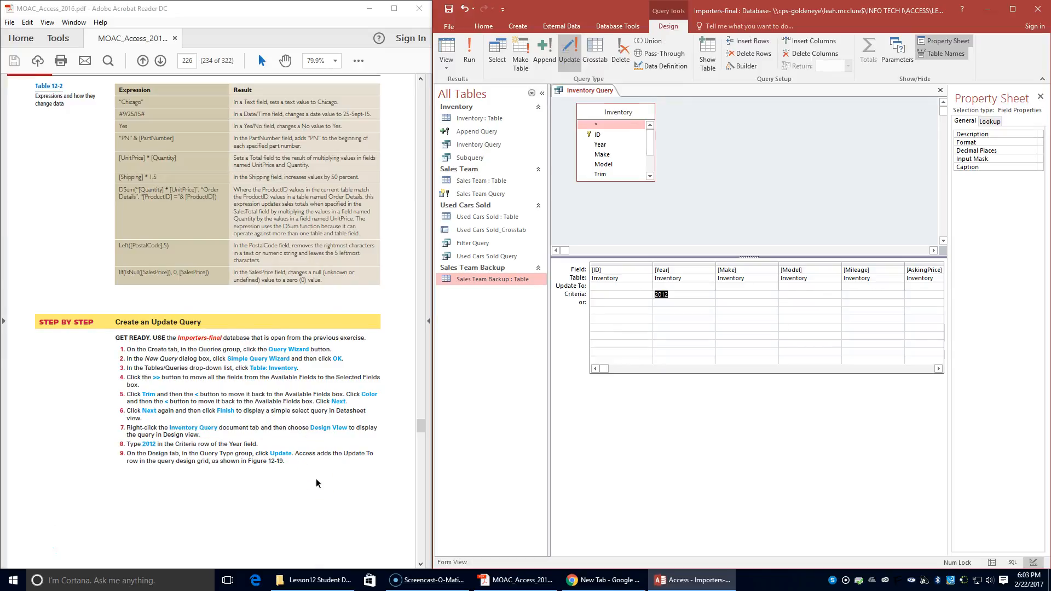
{"action": "scroll", "coordinate": [316, 483], "scroll_direction": "down", "scroll_amount": 6}
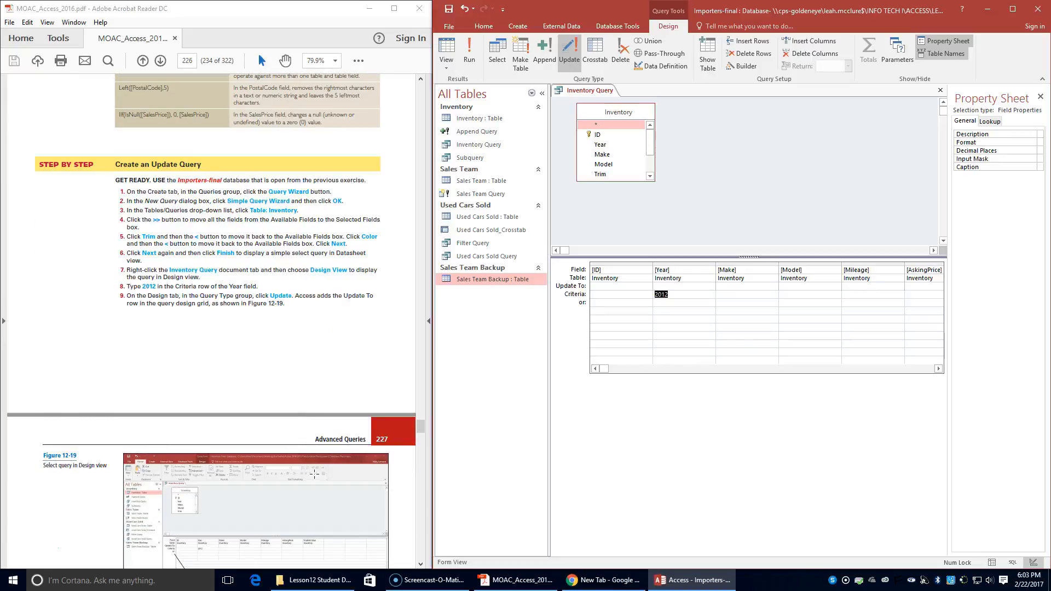
{"action": "scroll", "coordinate": [314, 475], "scroll_direction": "down", "scroll_amount": 4}
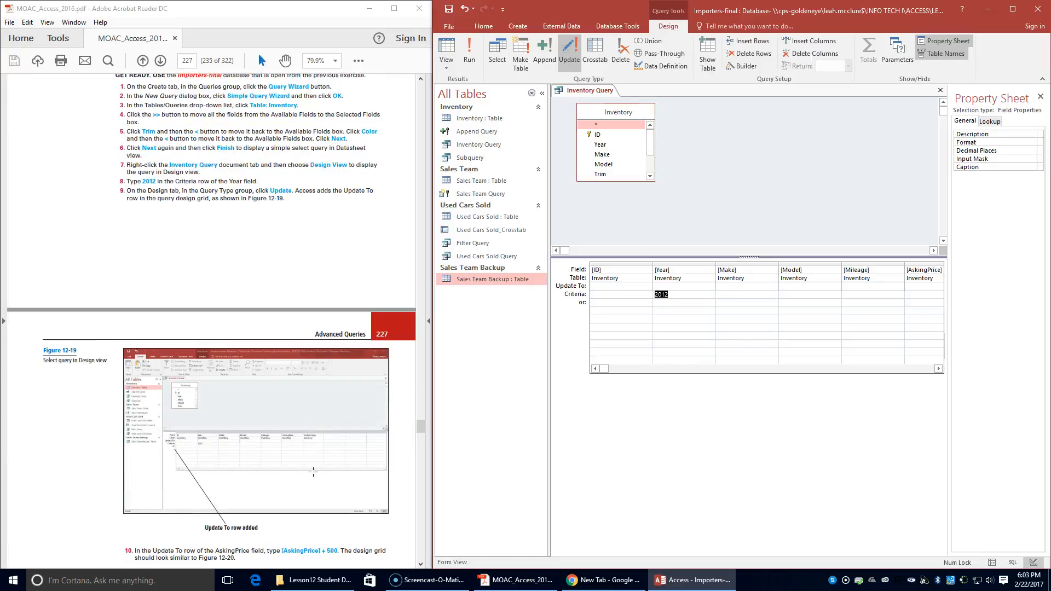
{"action": "scroll", "coordinate": [313, 472], "scroll_direction": "down", "scroll_amount": 3}
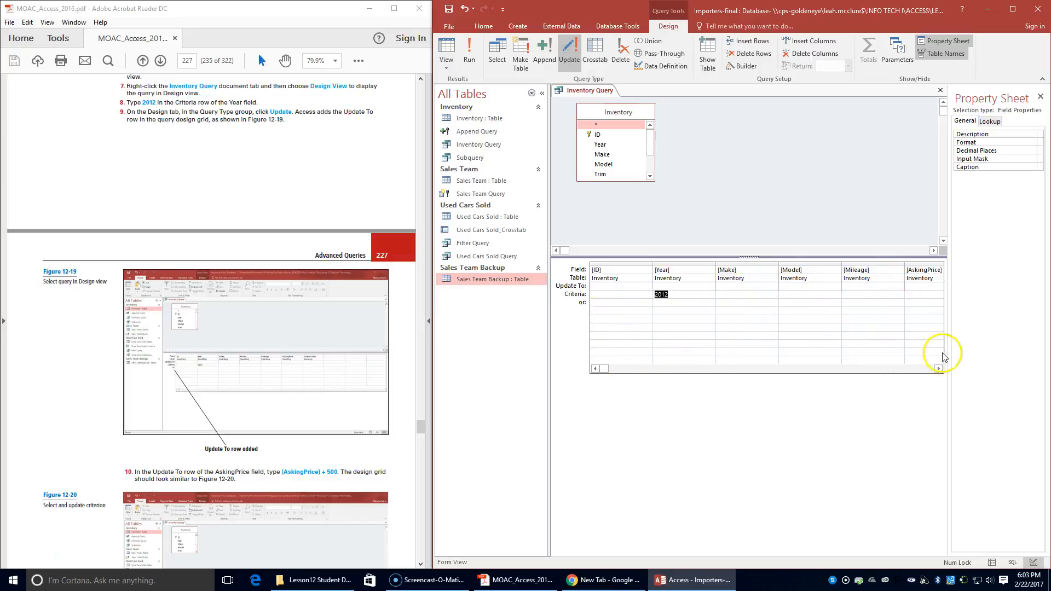
{"action": "left_click", "coordinate": [920, 282]}
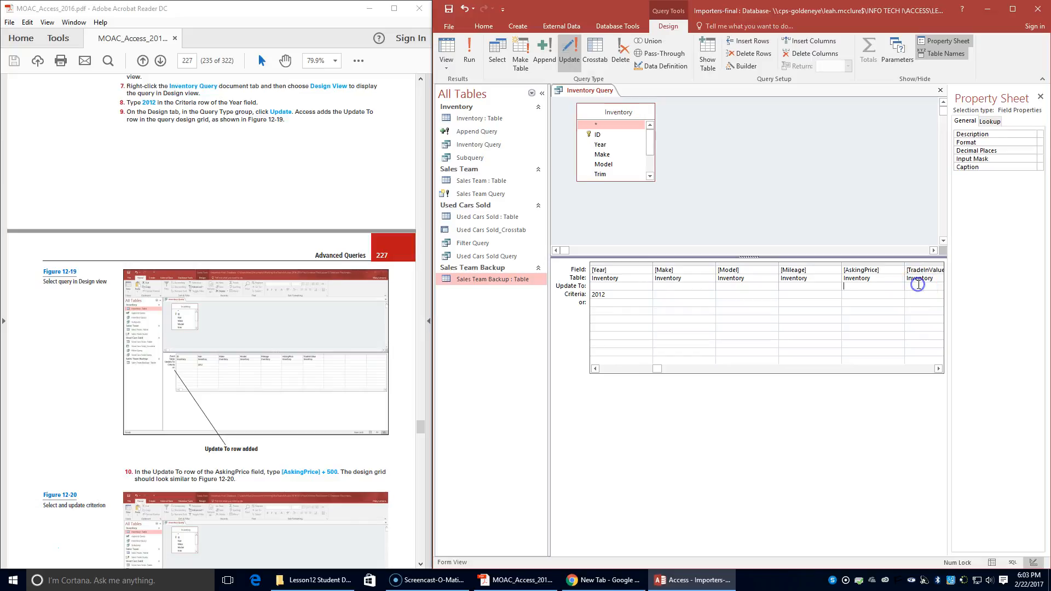
{"action": "left_click", "coordinate": [846, 288]}
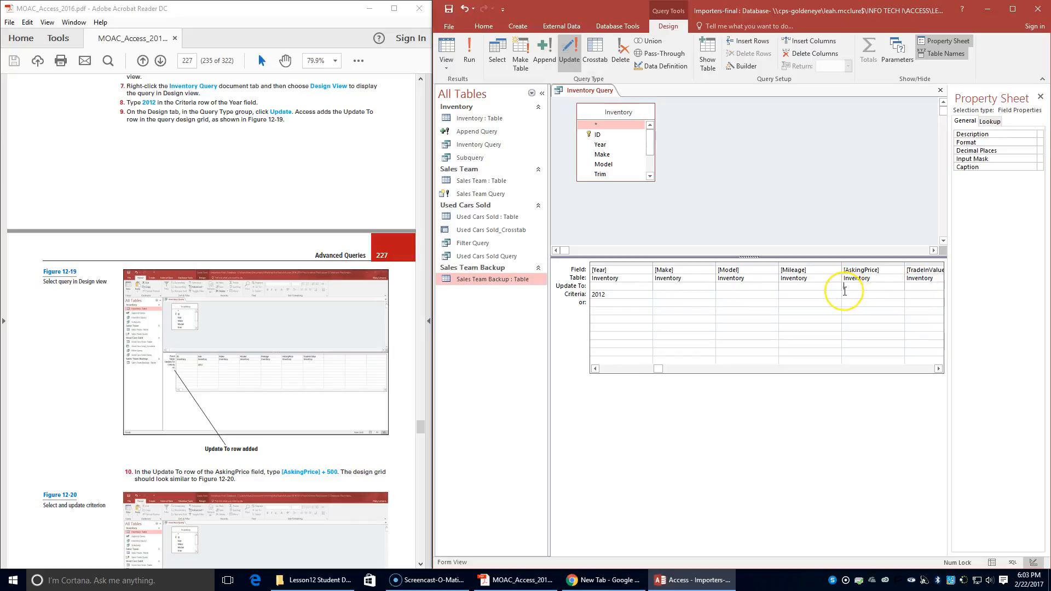
{"action": "left_click", "coordinate": [849, 285]}
{"action": "type", "text": "[As"}
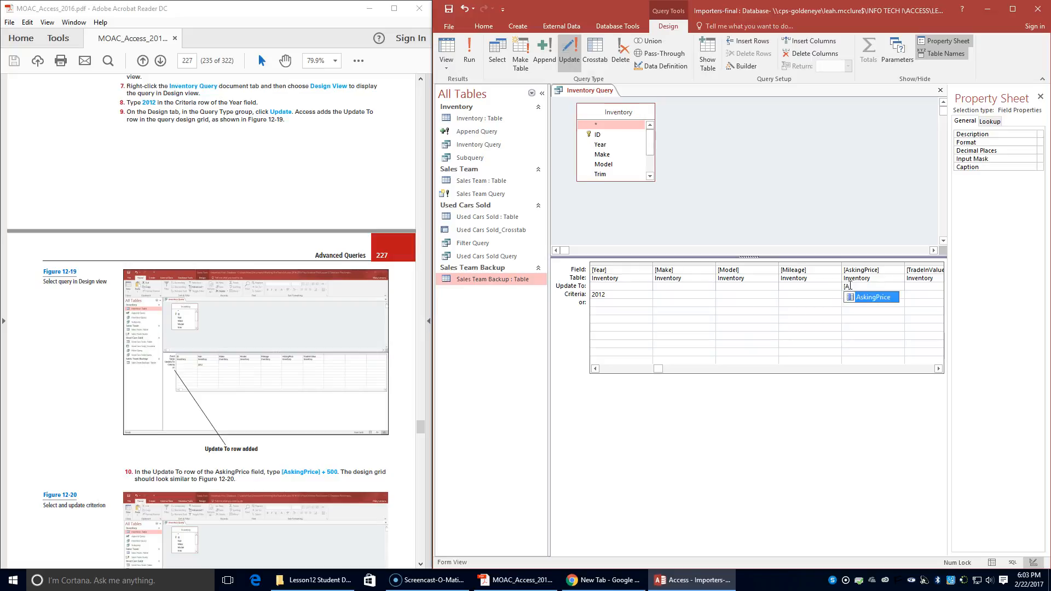
{"action": "key", "text": "Return"}
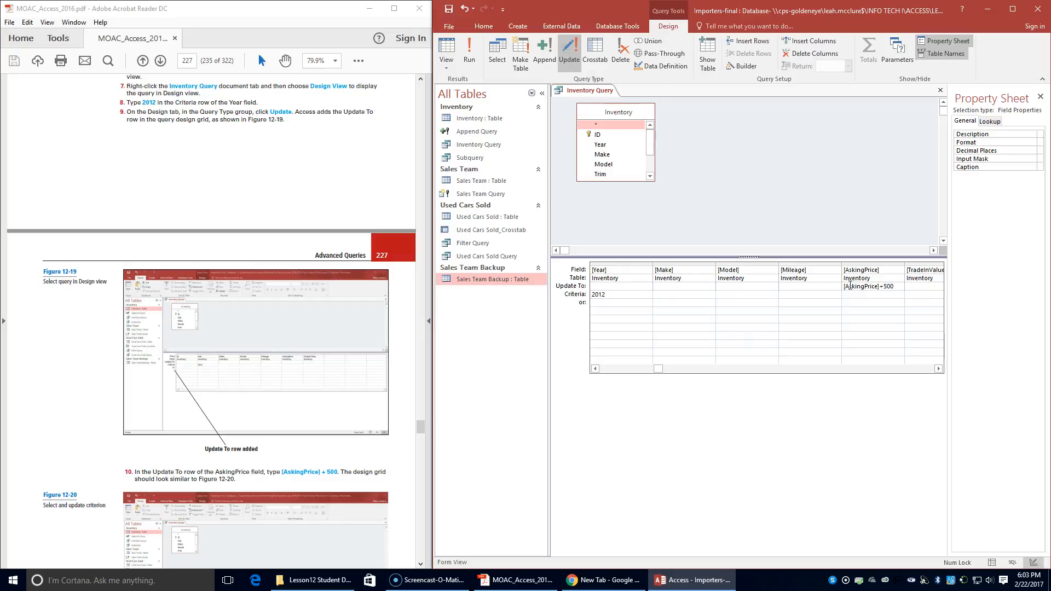
Run the update query, accept updating the records, and show Inventory Query in Datasheet view
{"action": "scroll", "coordinate": [208, 377], "scroll_direction": "down", "scroll_amount": 2}
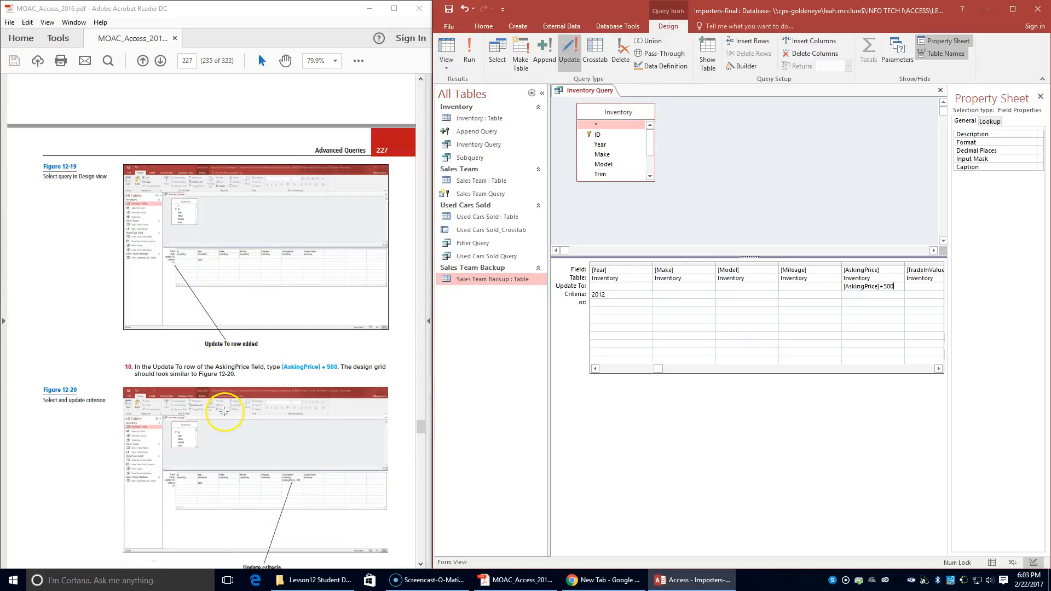
{"action": "scroll", "coordinate": [246, 436], "scroll_direction": "down", "scroll_amount": 1}
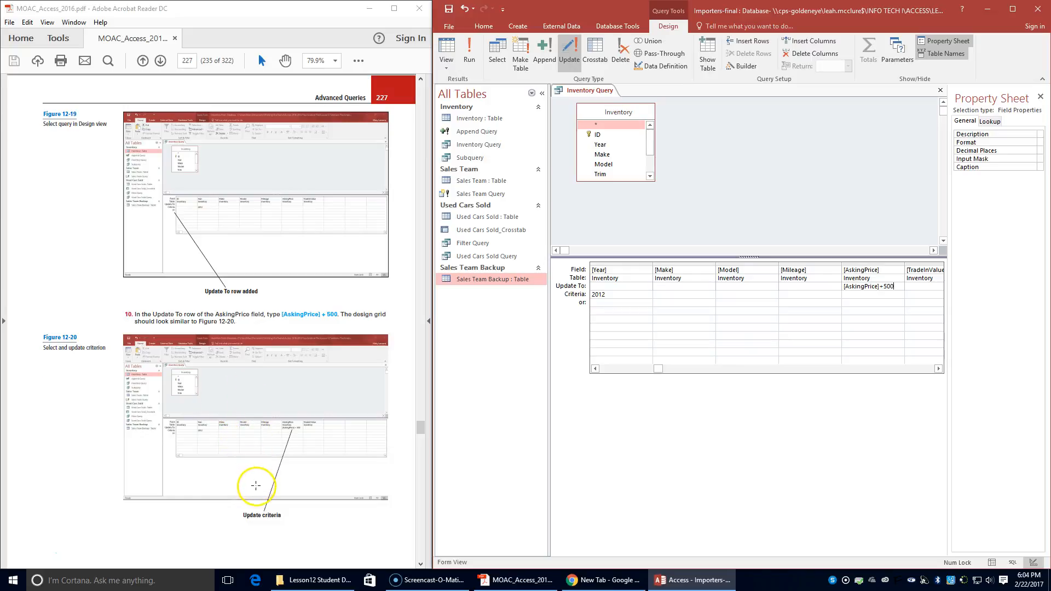
{"action": "scroll", "coordinate": [254, 481], "scroll_direction": "up", "scroll_amount": 1}
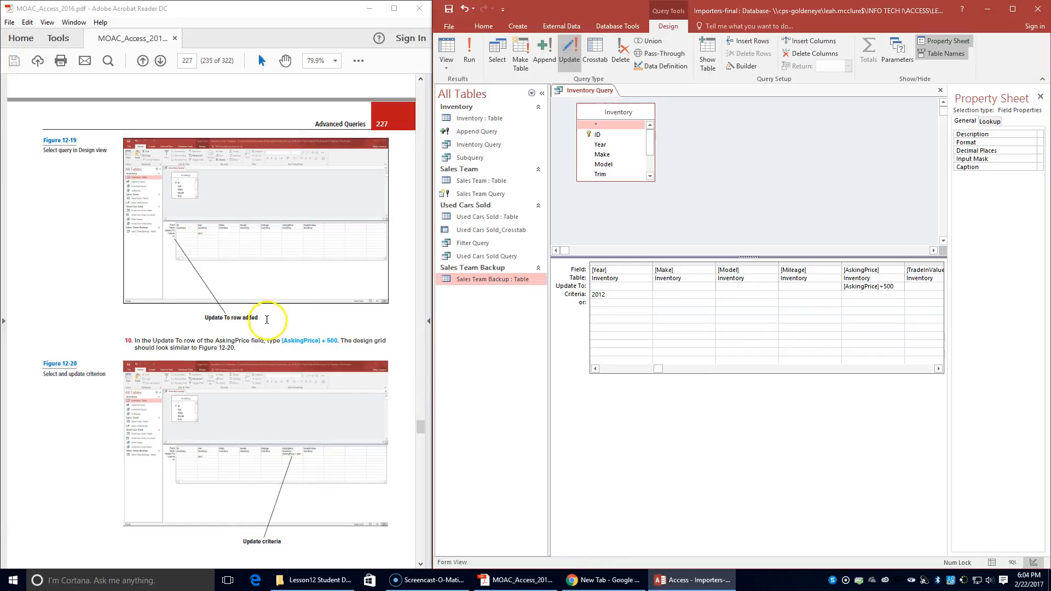
{"action": "scroll", "coordinate": [271, 339], "scroll_direction": "down", "scroll_amount": 3}
{"action": "scroll", "coordinate": [264, 370], "scroll_direction": "down", "scroll_amount": 1}
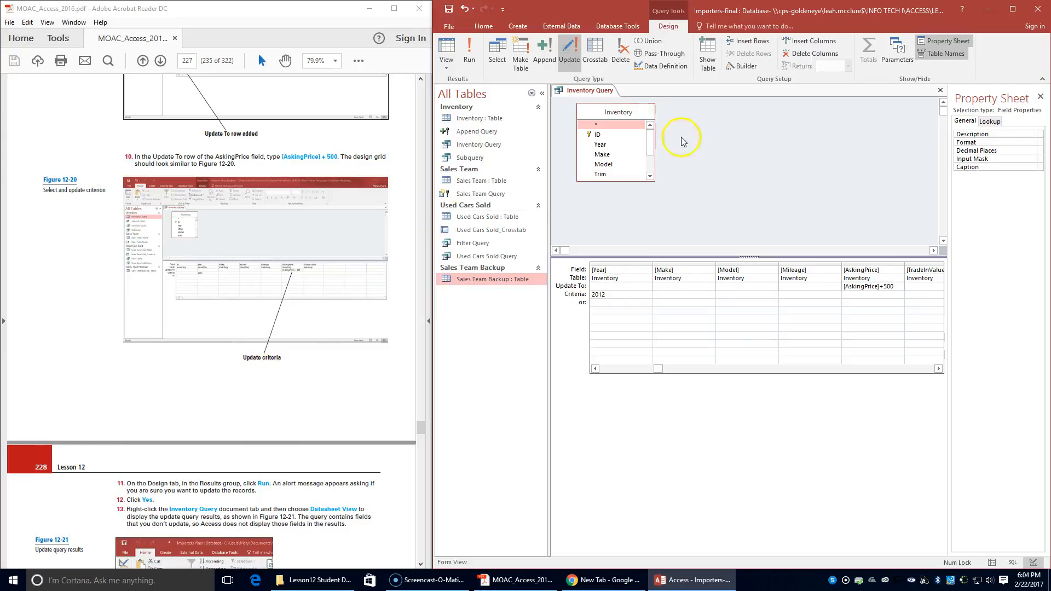
{"action": "left_click", "coordinate": [470, 58]}
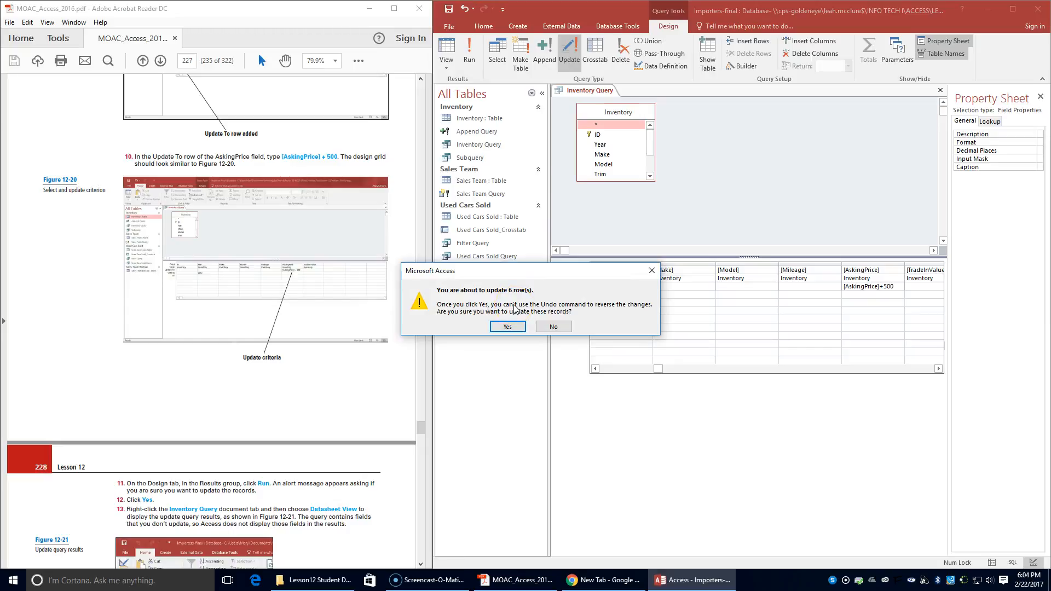
{"action": "left_click", "coordinate": [505, 326]}
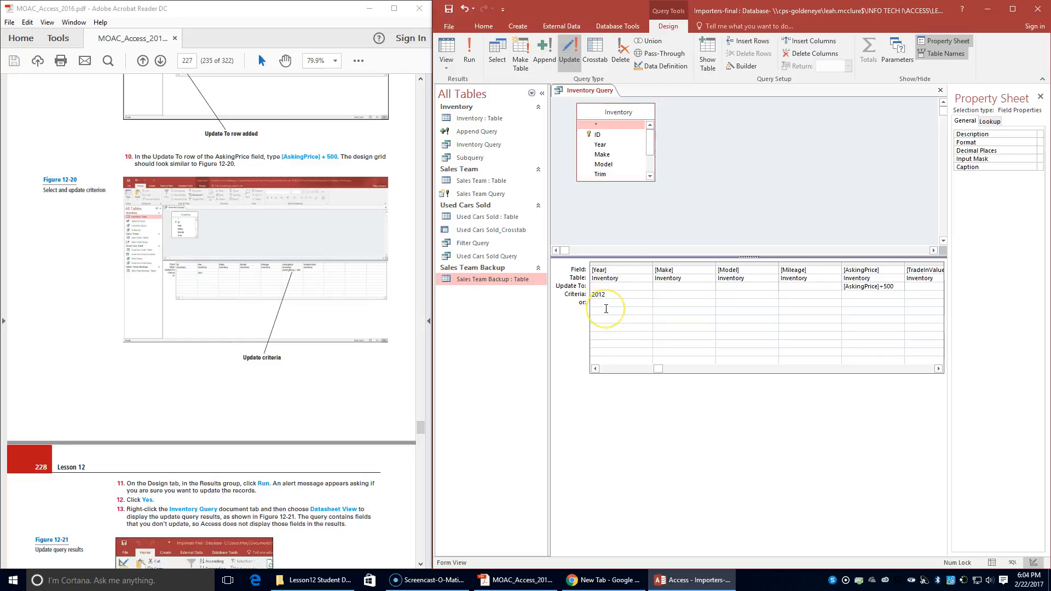
{"action": "right_click", "coordinate": [591, 91]}
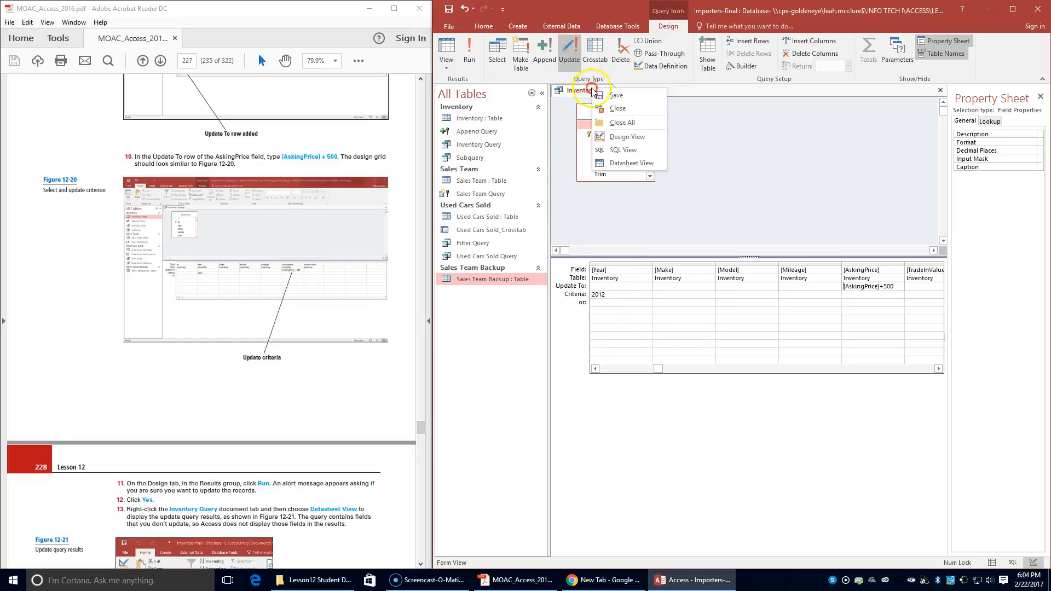
{"action": "left_click", "coordinate": [624, 163]}
Close Inventory Query, saving the changes to its design
{"action": "scroll", "coordinate": [314, 396], "scroll_direction": "down", "scroll_amount": 3}
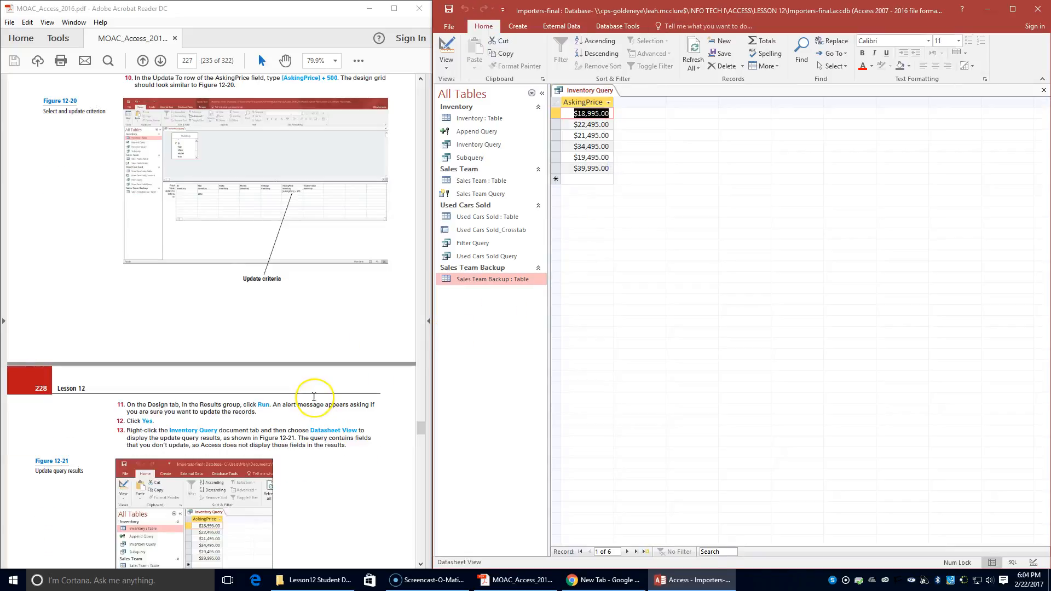
{"action": "scroll", "coordinate": [314, 396], "scroll_direction": "down", "scroll_amount": 1}
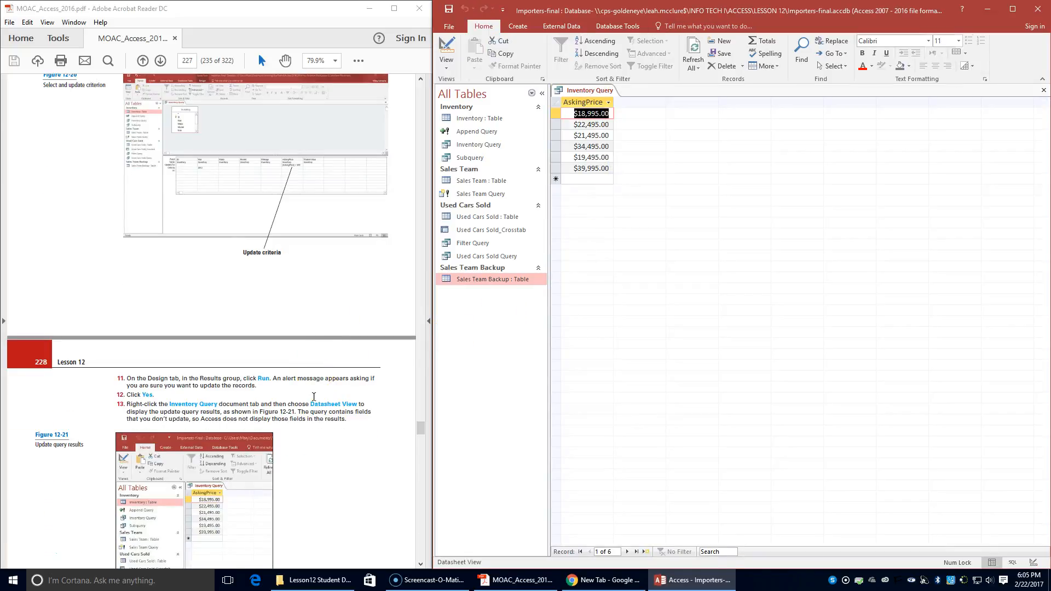
{"action": "scroll", "coordinate": [313, 397], "scroll_direction": "down", "scroll_amount": 1}
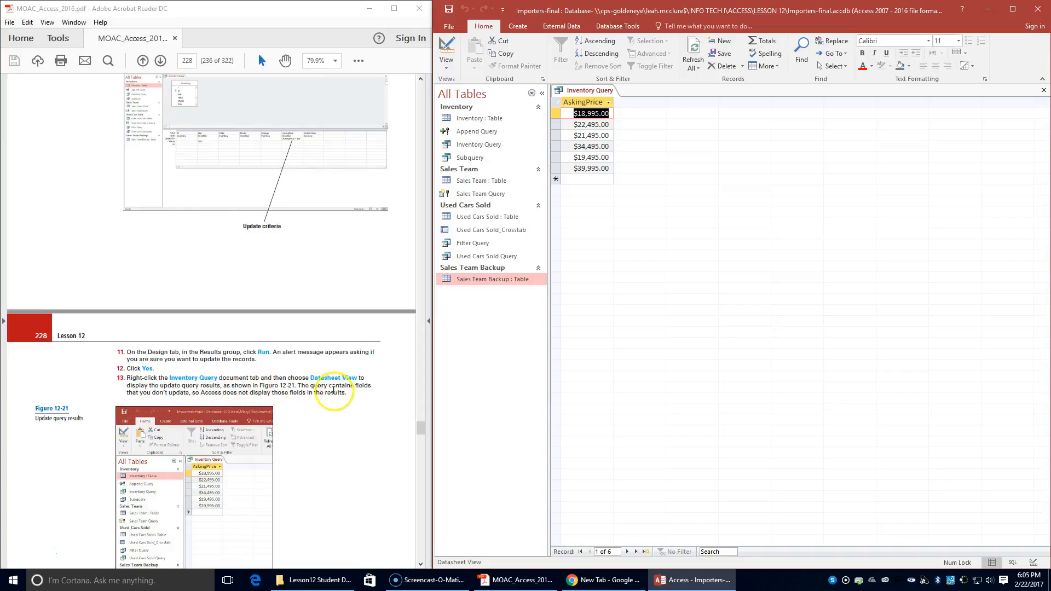
{"action": "scroll", "coordinate": [347, 393], "scroll_direction": "down", "scroll_amount": 6}
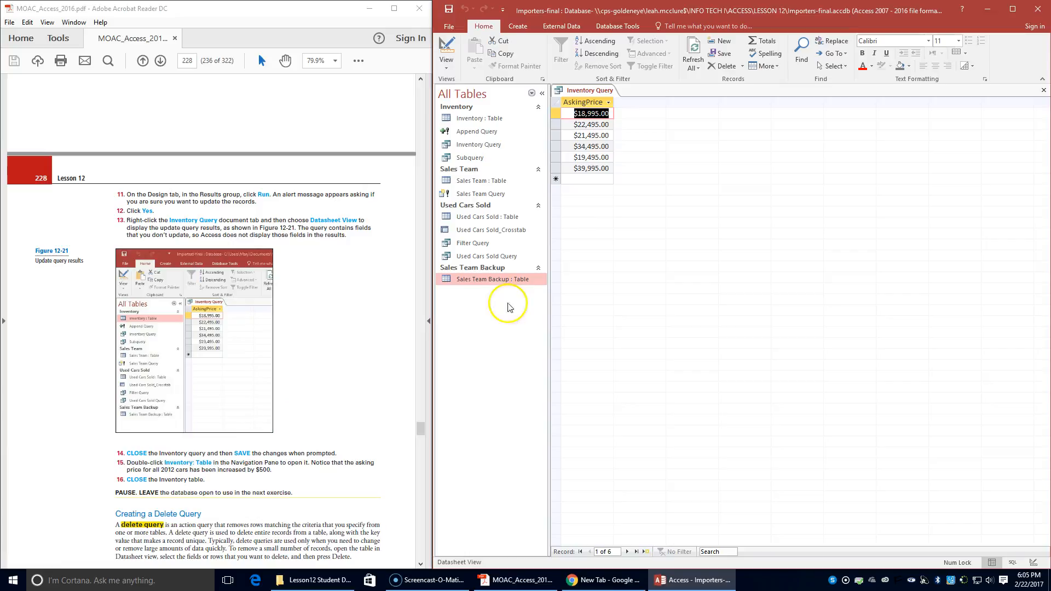
{"action": "right_click", "coordinate": [584, 90]}
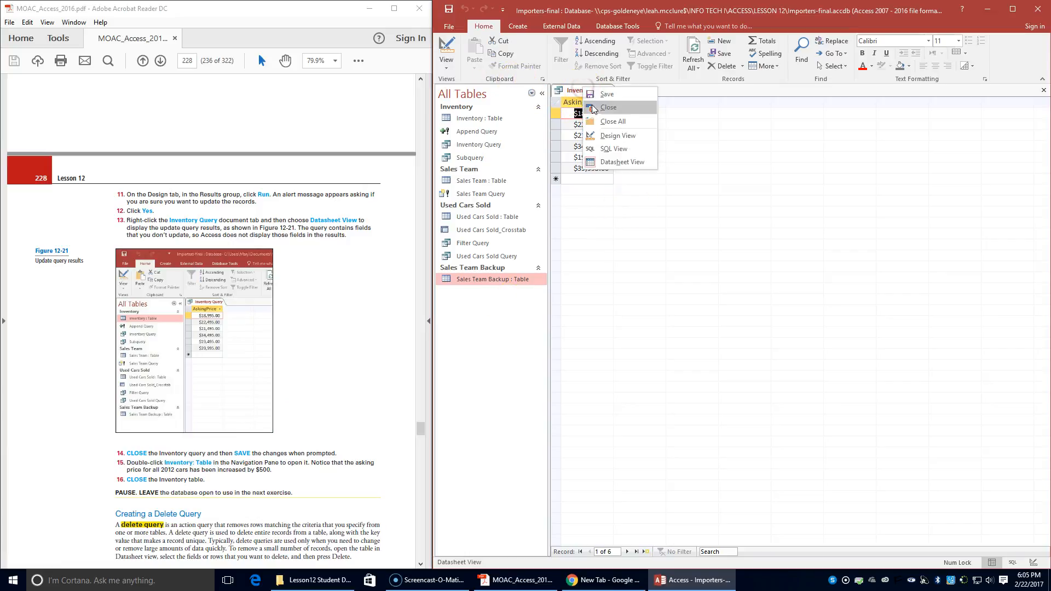
{"action": "left_click", "coordinate": [593, 108]}
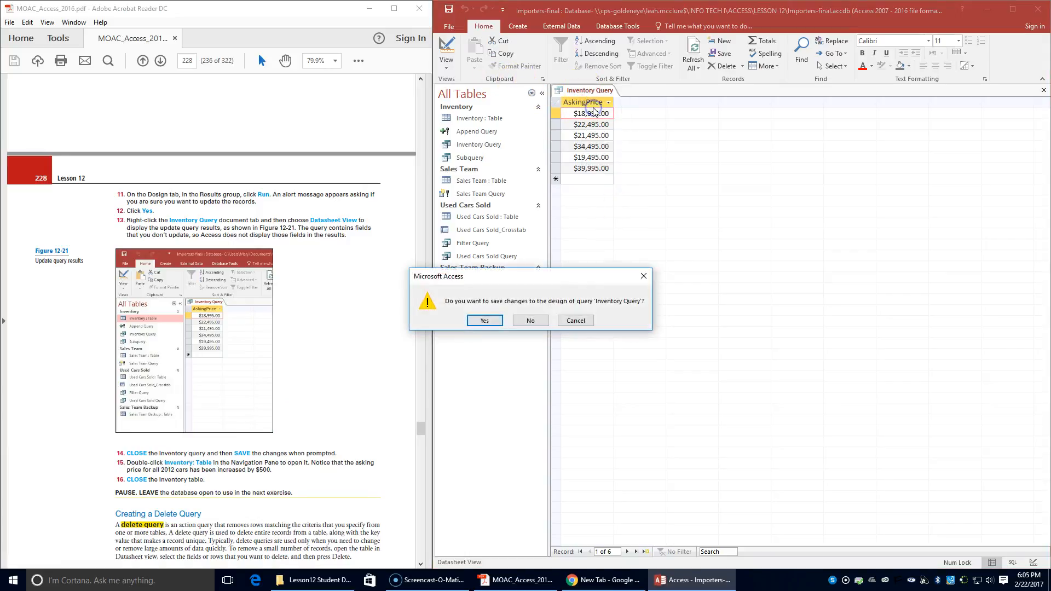
{"action": "left_click", "coordinate": [484, 321]}
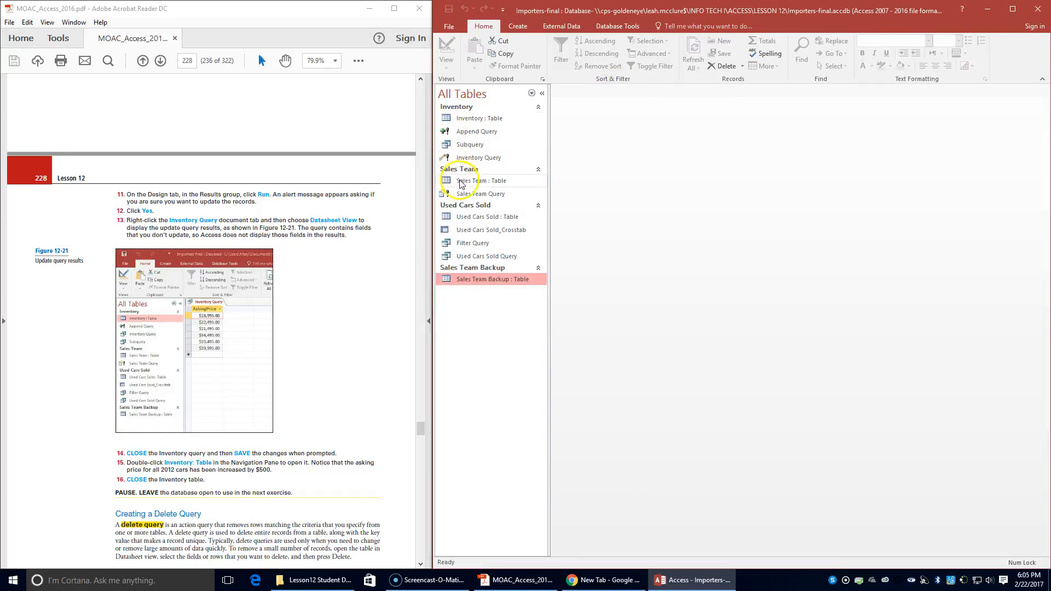
Open the Inventory table, check the AskingPrice values of the 2012 cars, and close the table
{"action": "double_click", "coordinate": [487, 119]}
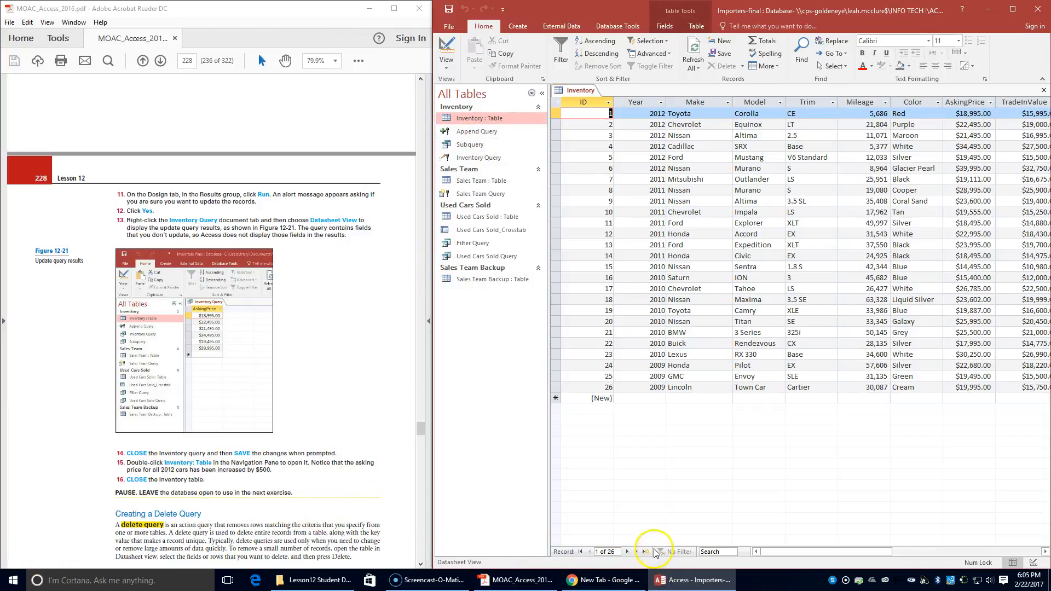
{"action": "left_click", "coordinate": [769, 550]}
{"action": "left_click_drag", "start_coordinate": [769, 550], "coordinate": [794, 547]}
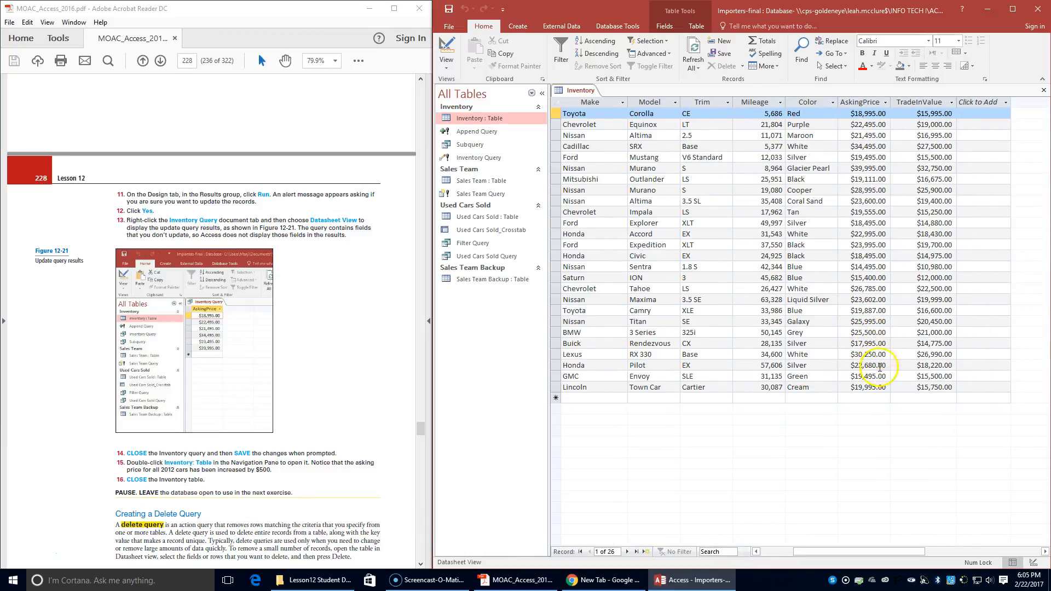
{"action": "mouse_move", "coordinate": [796, 551]}
{"action": "left_mouse_down"}
{"action": "mouse_move", "coordinate": [757, 552]}
{"action": "mouse_move", "coordinate": [798, 552]}
{"action": "left_mouse_up"}
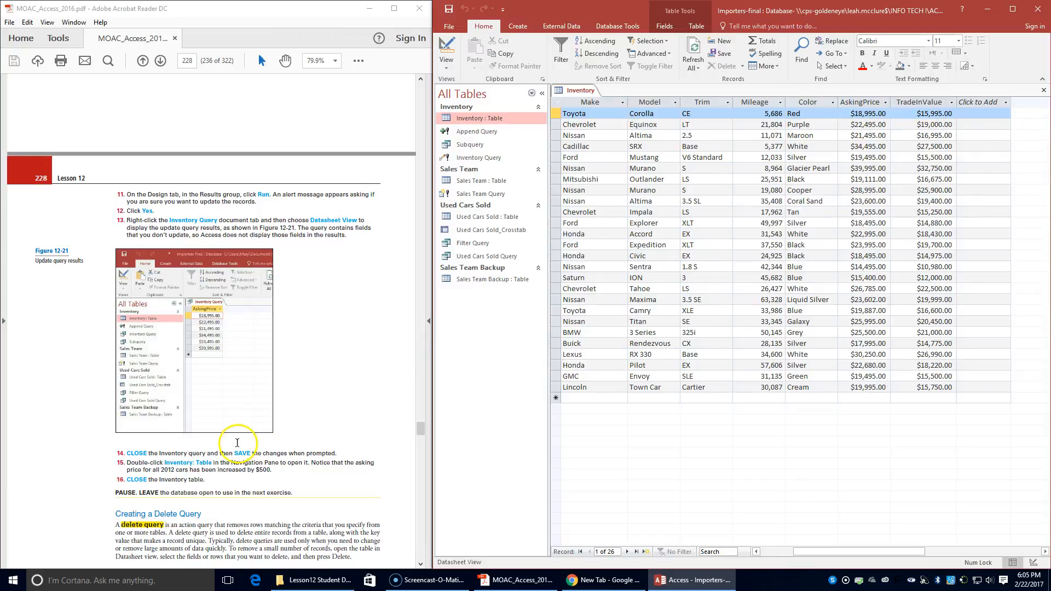
{"action": "right_click", "coordinate": [581, 91]}
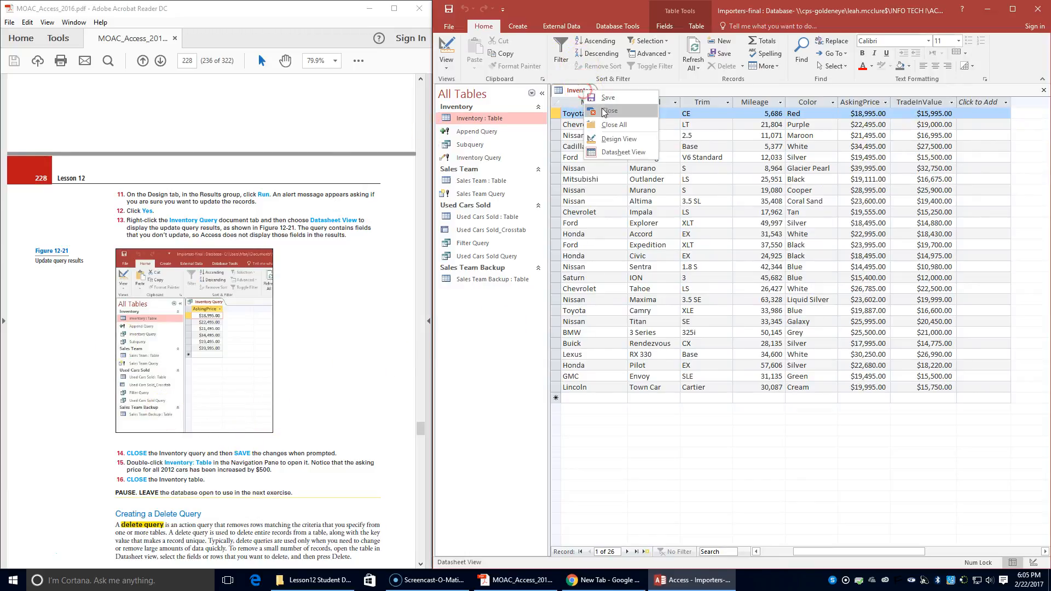
{"action": "left_click", "coordinate": [604, 111]}
Find the Create a Delete Query exercise in the textbook and start the Query Wizard for a new query
{"action": "scroll", "coordinate": [301, 288], "scroll_direction": "down", "scroll_amount": 2}
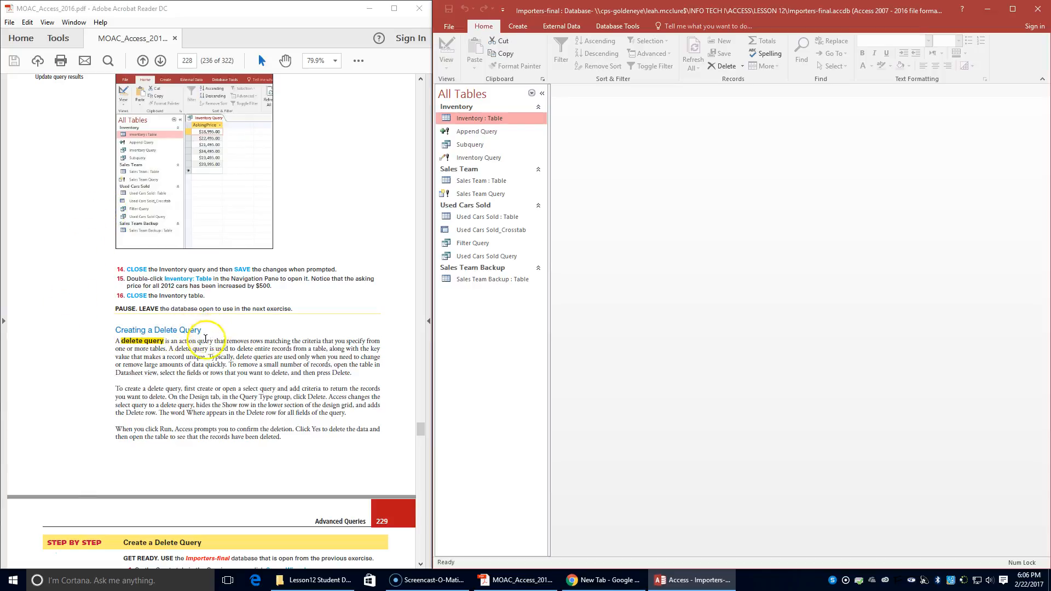
{"action": "scroll", "coordinate": [207, 345], "scroll_direction": "down", "scroll_amount": 3}
{"action": "scroll", "coordinate": [200, 360], "scroll_direction": "down", "scroll_amount": 1}
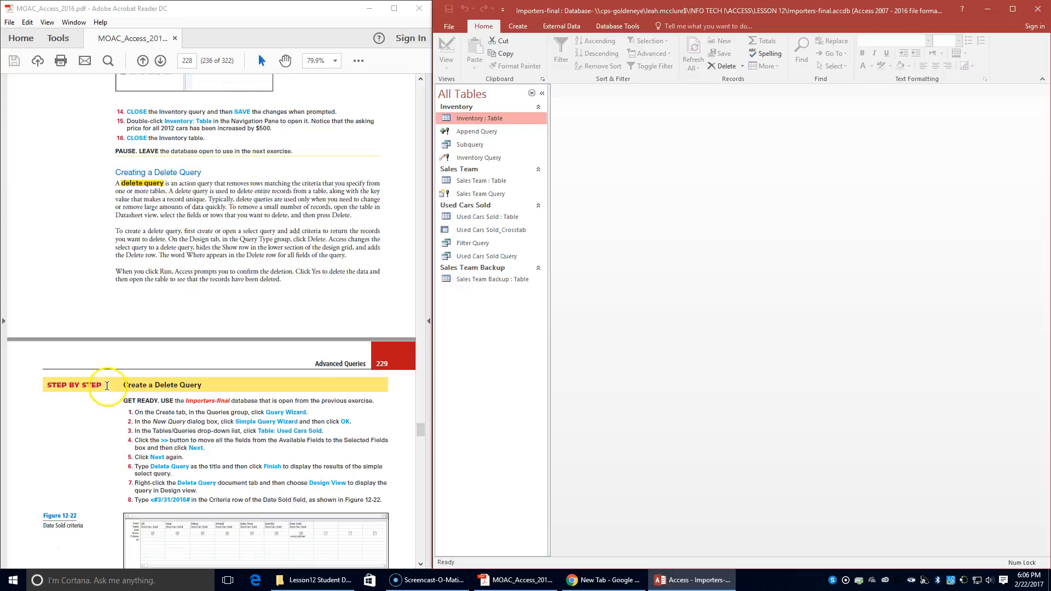
{"action": "left_click", "coordinate": [516, 26]}
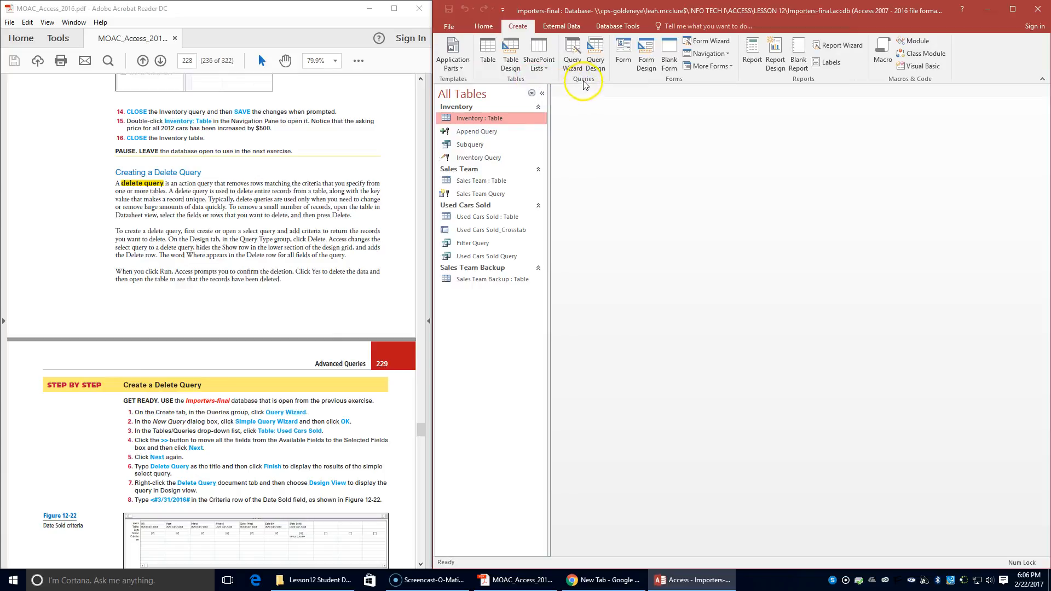
{"action": "left_click", "coordinate": [572, 55]}
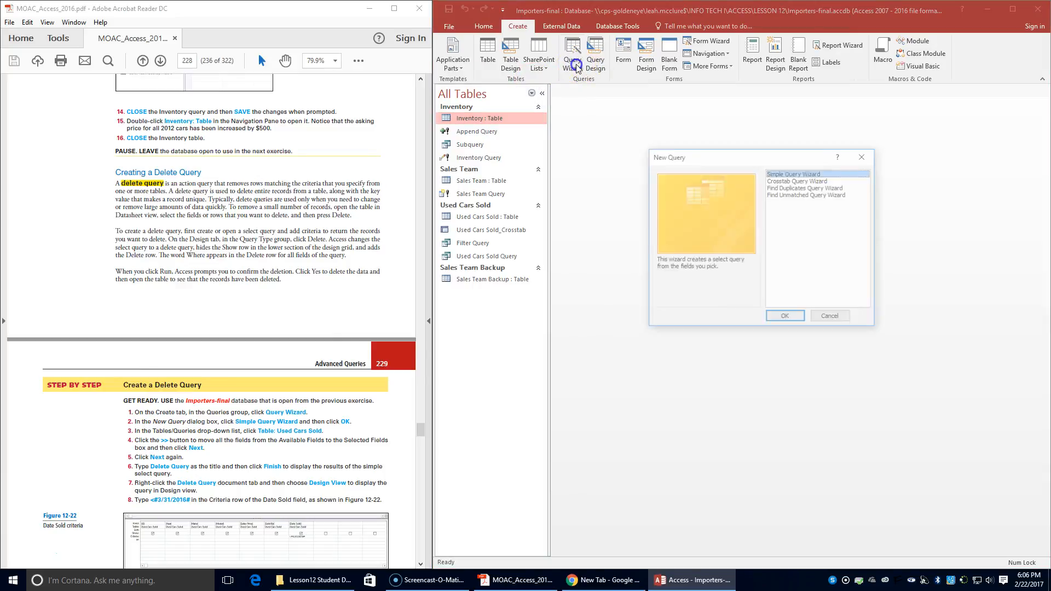
Choose the Simple Query Wizard and select Table: Used Cars Sold as the source of the new query
{"action": "left_click", "coordinate": [88, 383]}
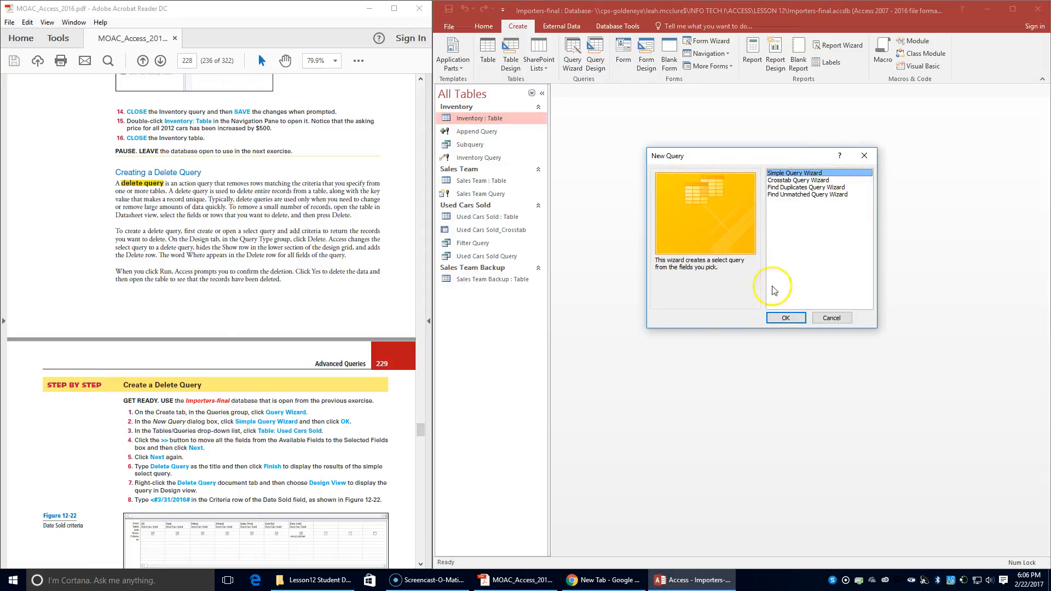
{"action": "left_click", "coordinate": [775, 318]}
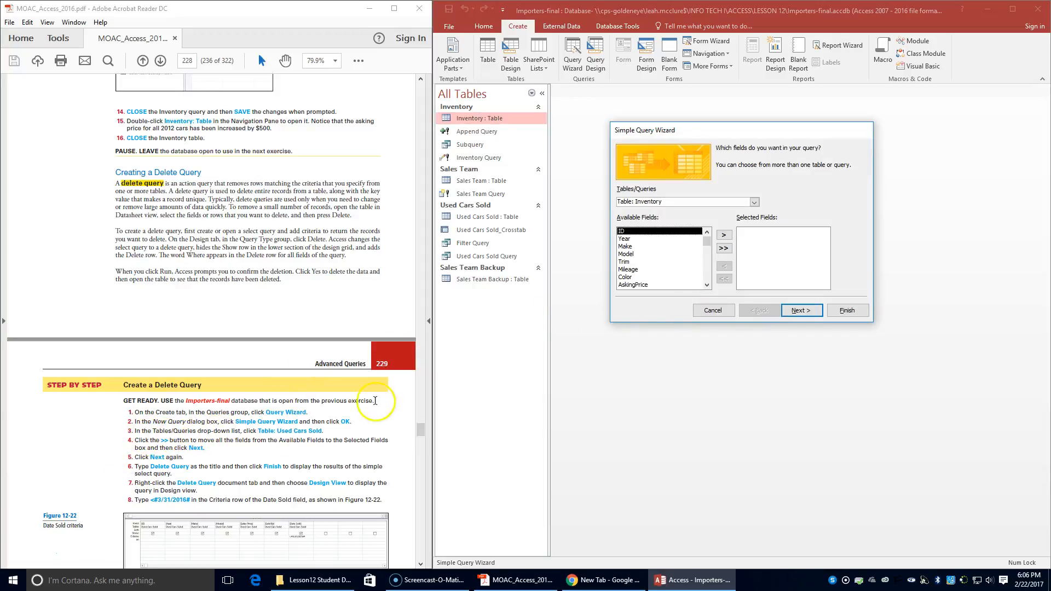
{"action": "left_click", "coordinate": [757, 203]}
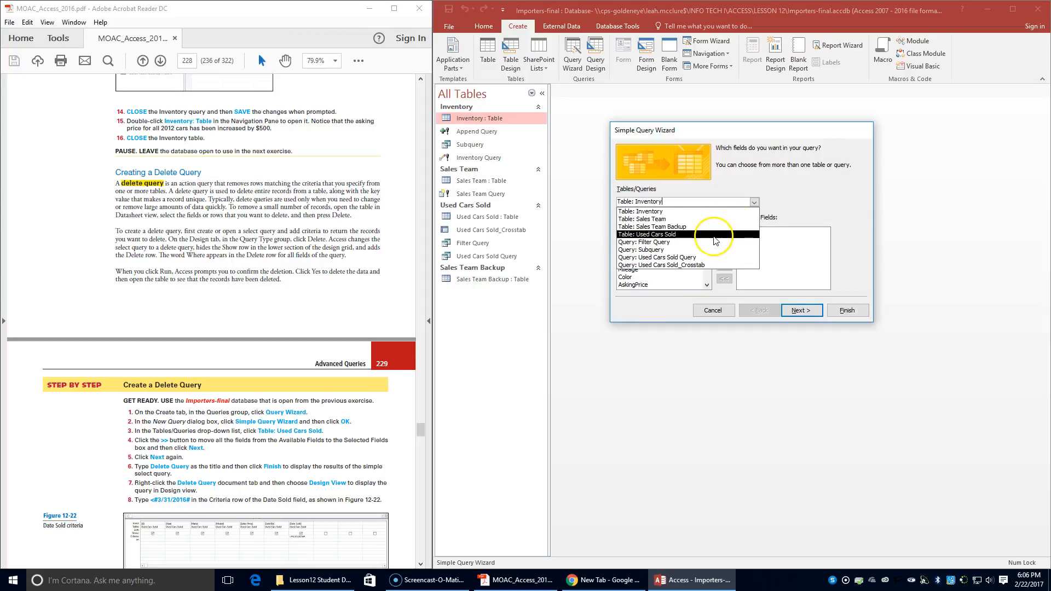
{"action": "left_click", "coordinate": [713, 235]}
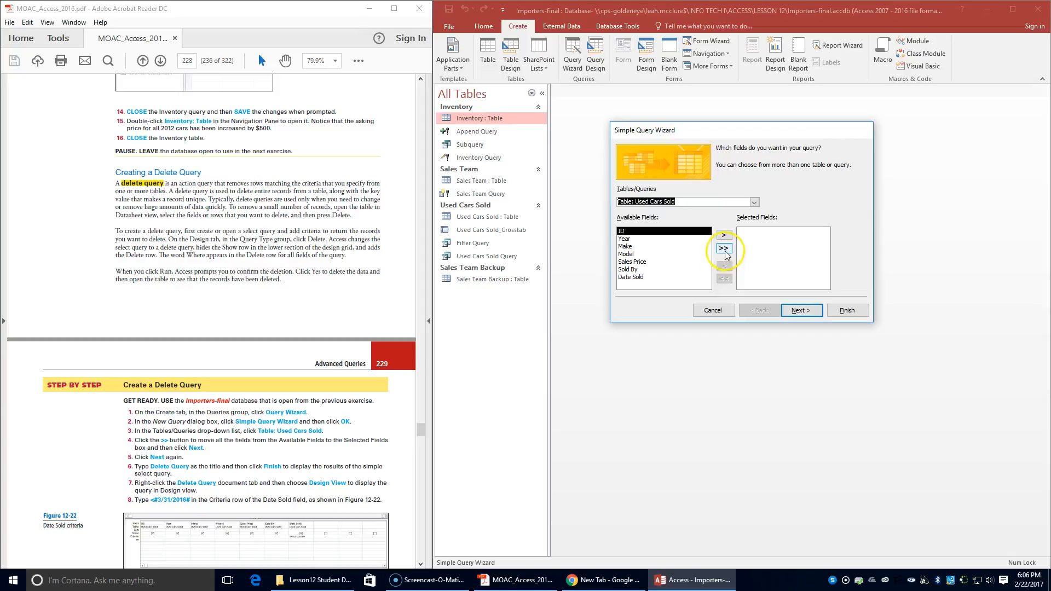
Create a detail query from all fields of the Used Cars Sold table and title it Delete Query
{"action": "left_click", "coordinate": [724, 250]}
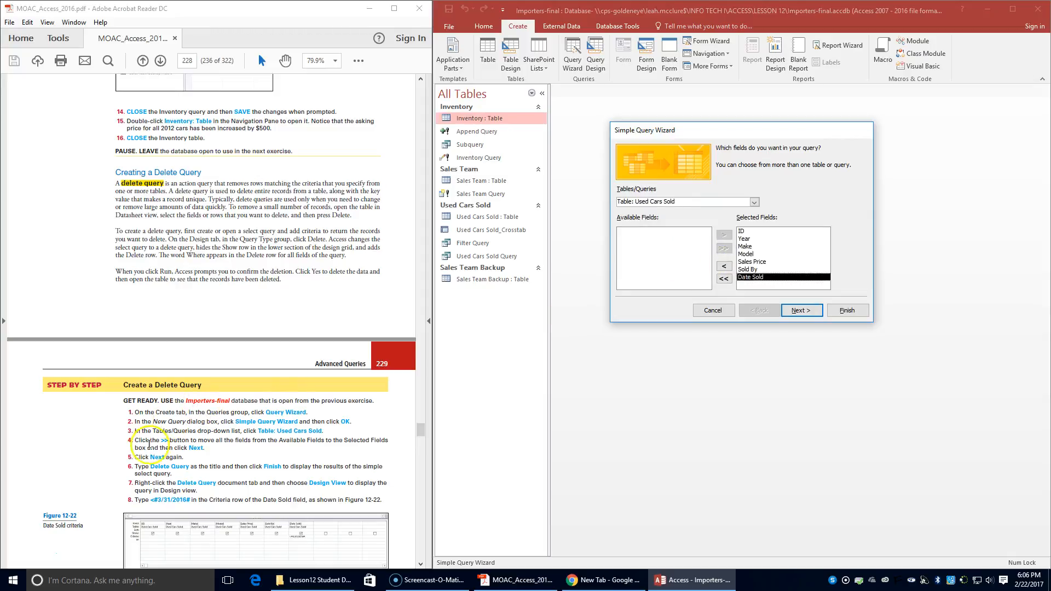
{"action": "left_click", "coordinate": [800, 310]}
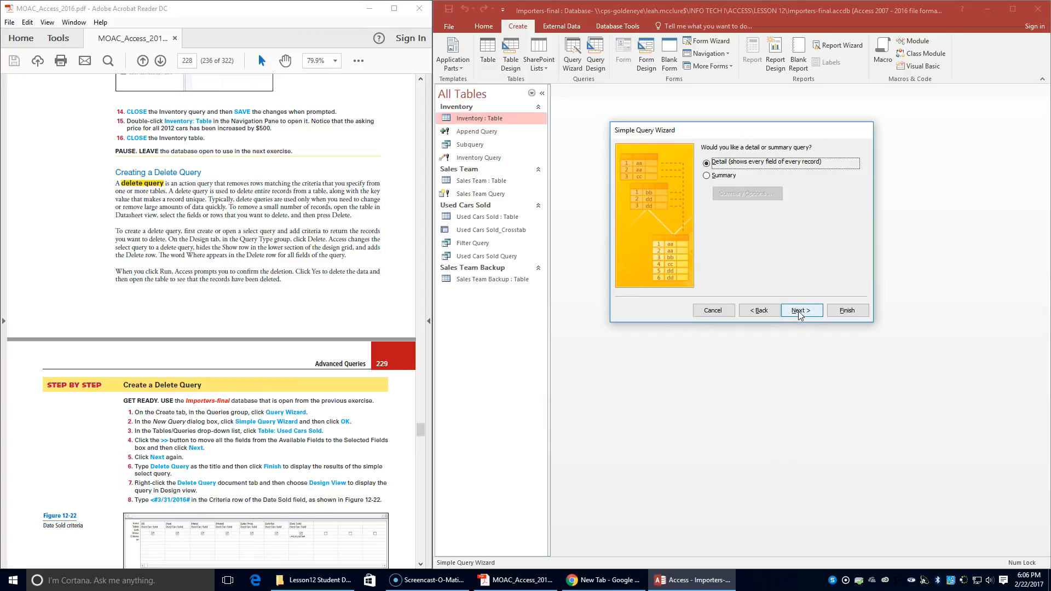
{"action": "left_click", "coordinate": [798, 312]}
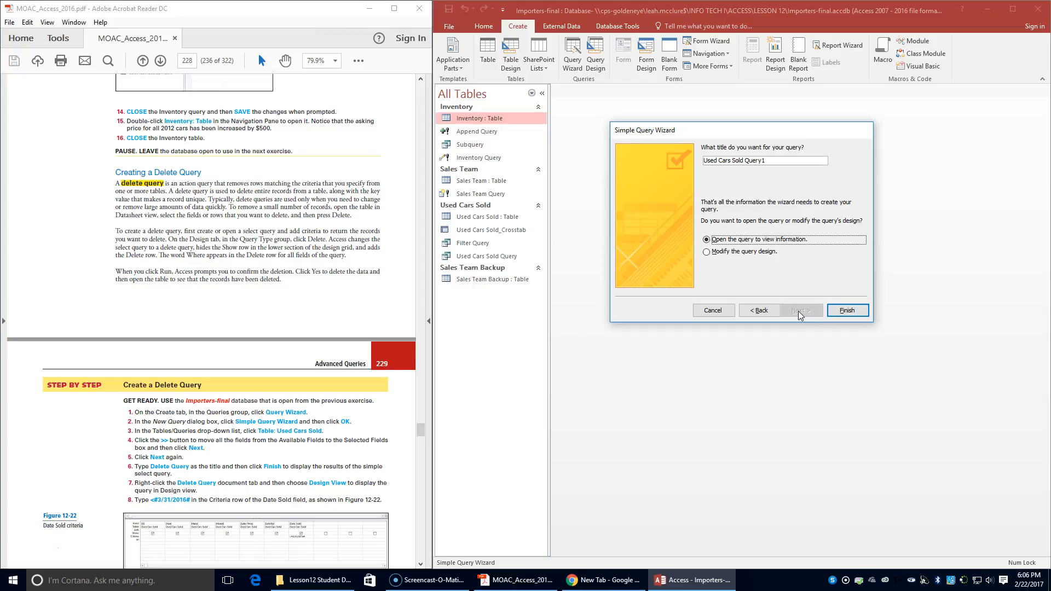
{"action": "left_click_drag", "start_coordinate": [776, 161], "coordinate": [618, 159]}
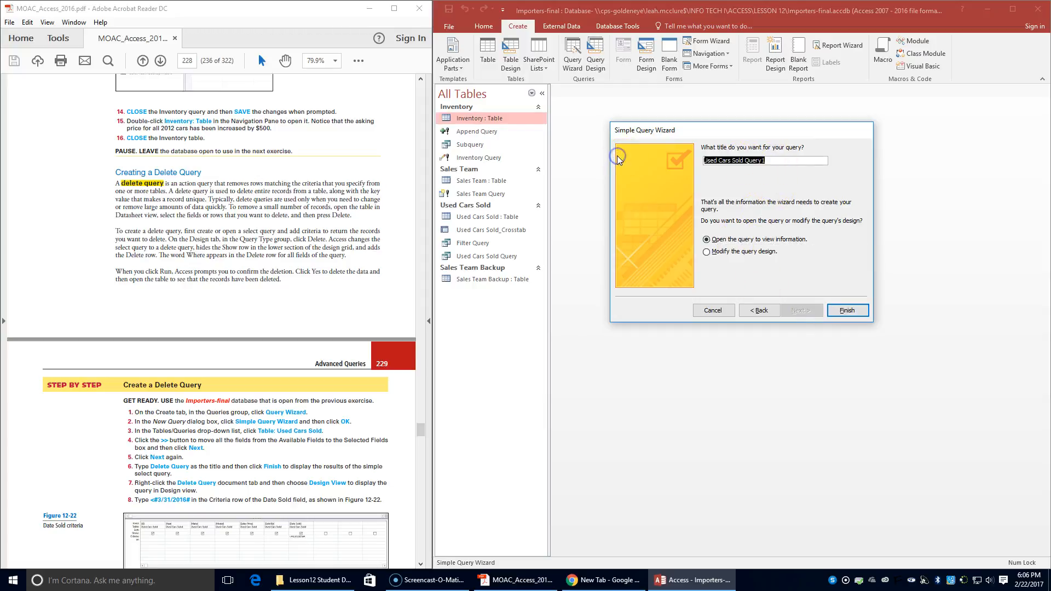
{"action": "type", "text": "Delete Query"}
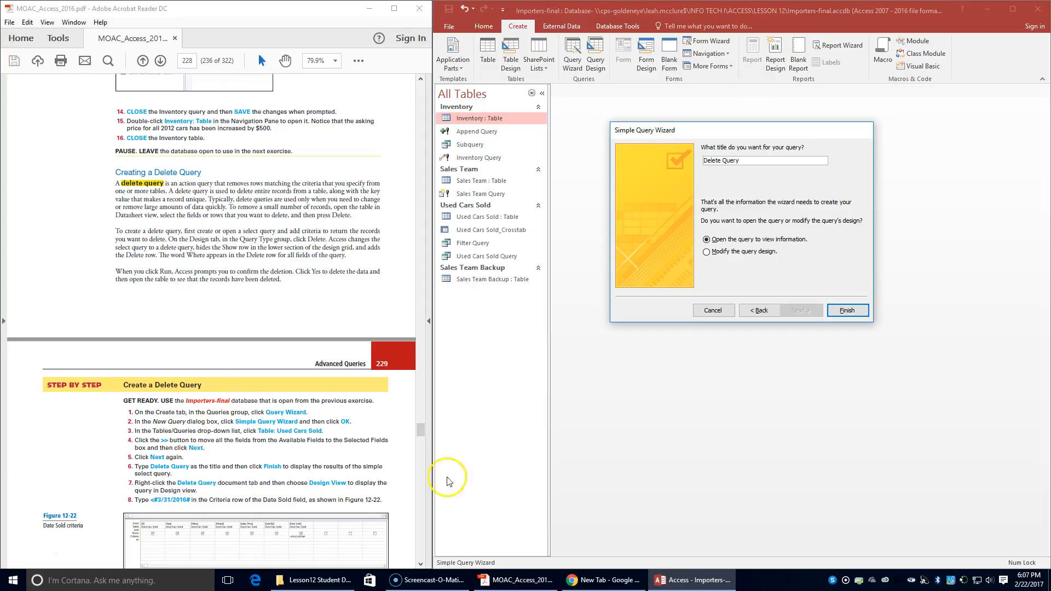
{"action": "left_click", "coordinate": [846, 310]}
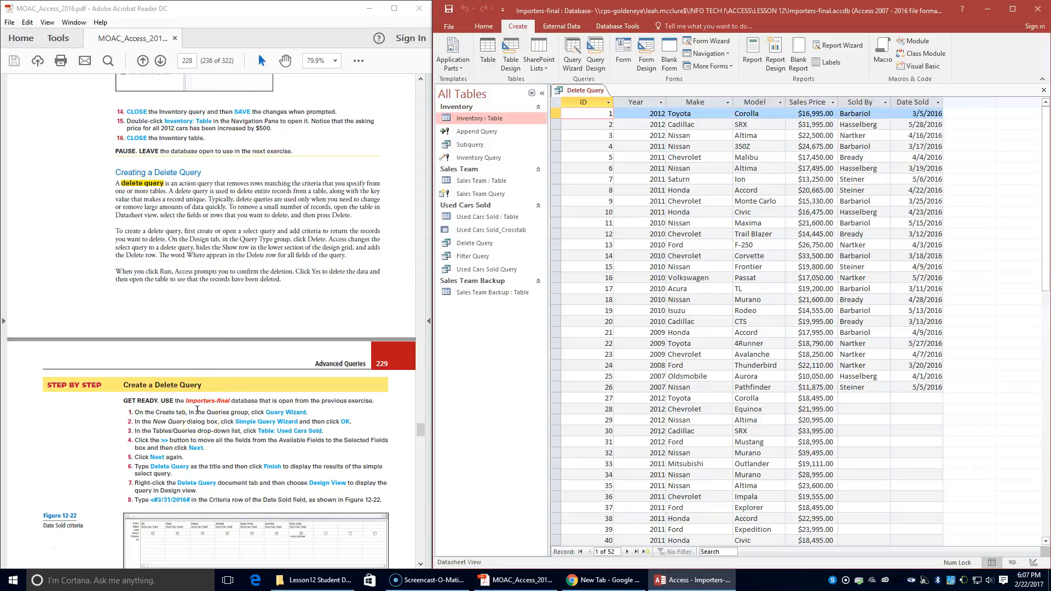
Switch Delete Query from its datasheet to Design view
{"action": "scroll", "coordinate": [198, 409], "scroll_direction": "down", "scroll_amount": 1}
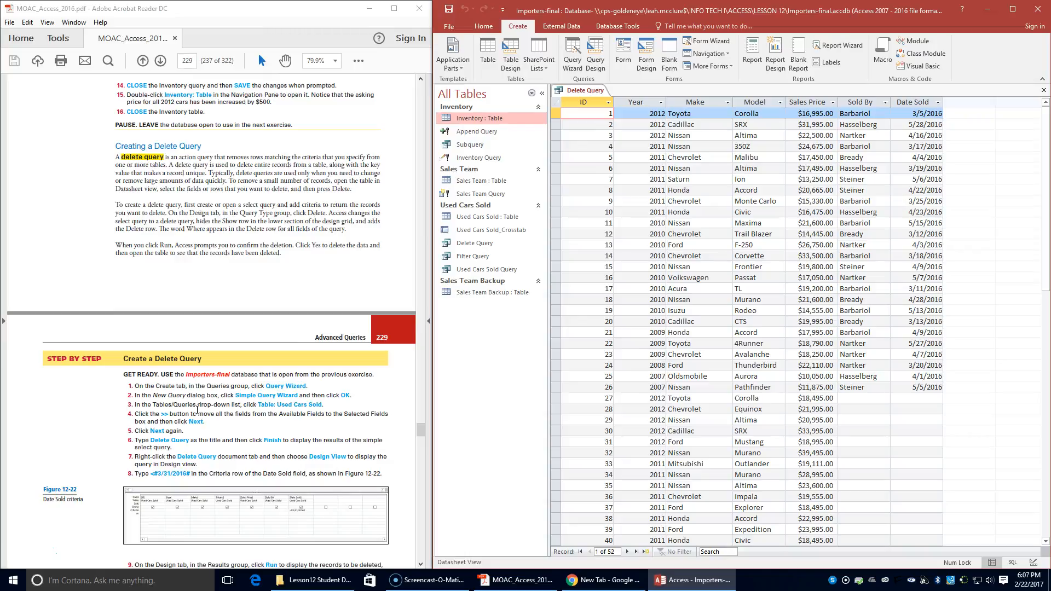
{"action": "scroll", "coordinate": [197, 410], "scroll_direction": "down", "scroll_amount": 2}
{"action": "left_click", "coordinate": [127, 403]}
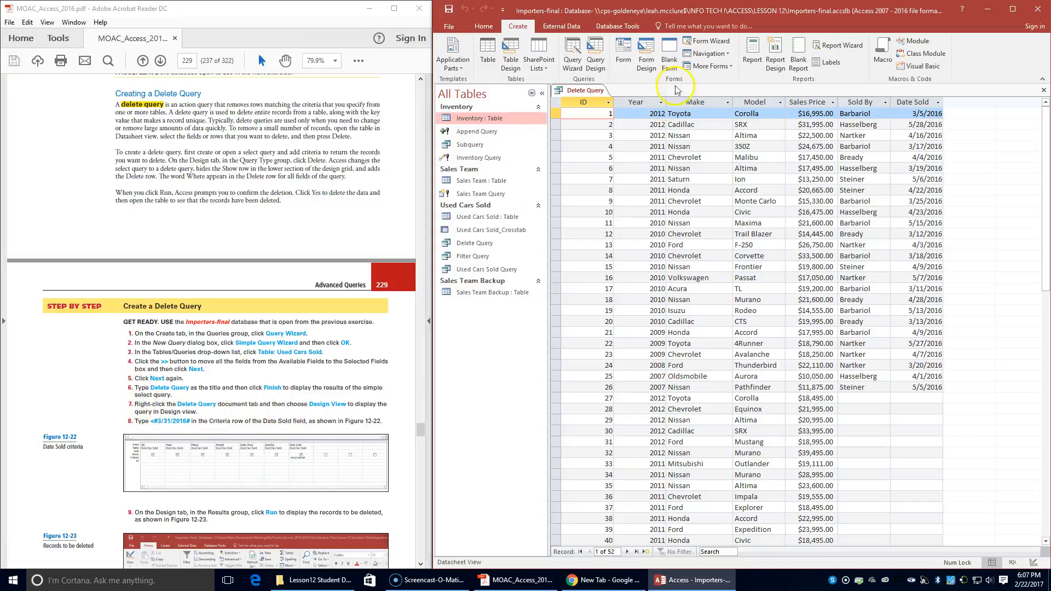
{"action": "right_click", "coordinate": [597, 93]}
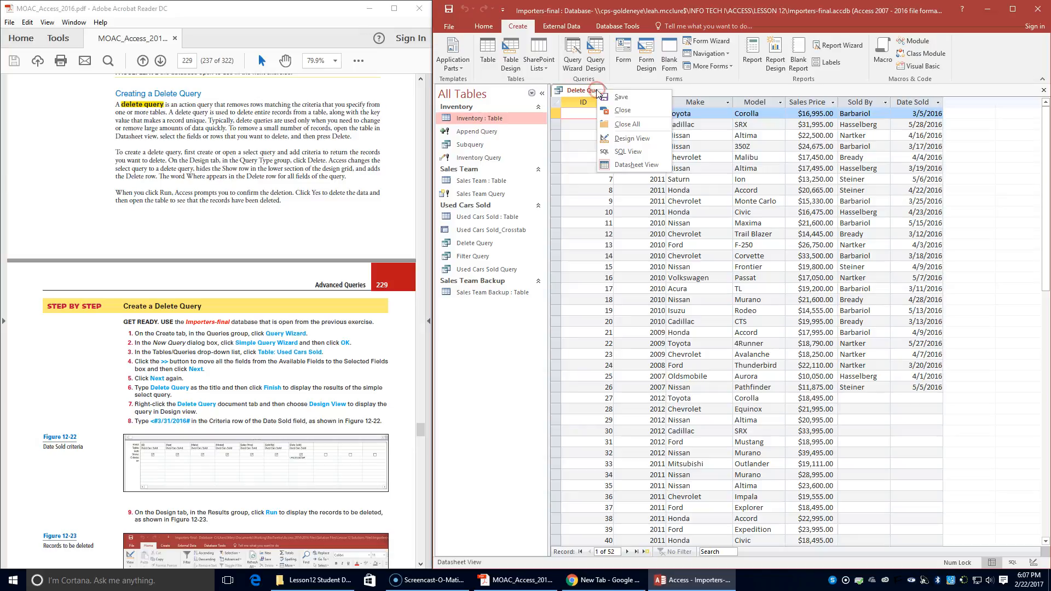
{"action": "left_click", "coordinate": [629, 139]}
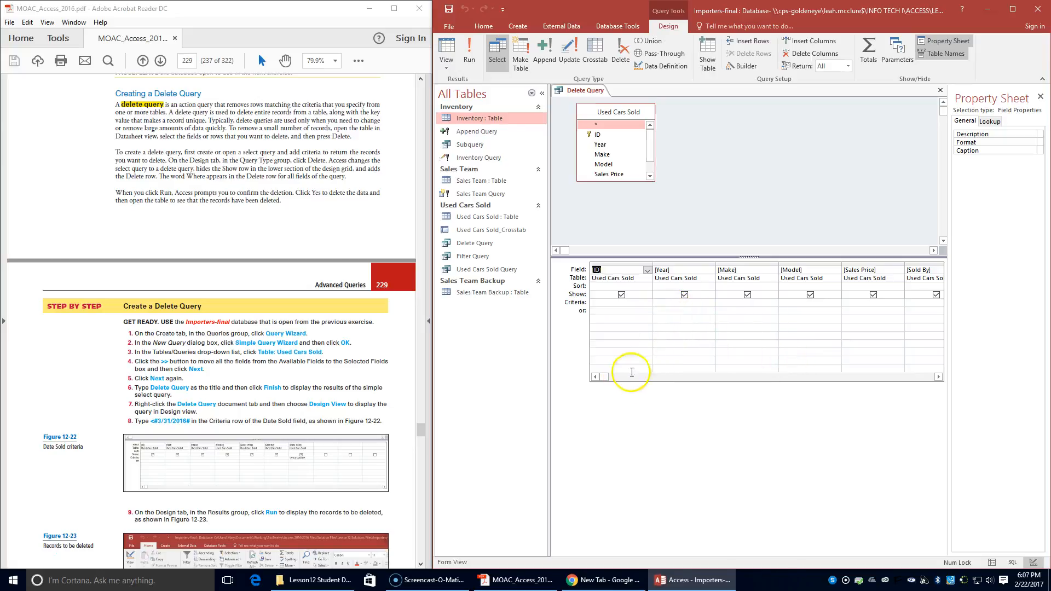
Set the Date Sold field's criteria to <#3/31/2016# and run the select query to preview the matching records
{"action": "left_click", "coordinate": [938, 377]}
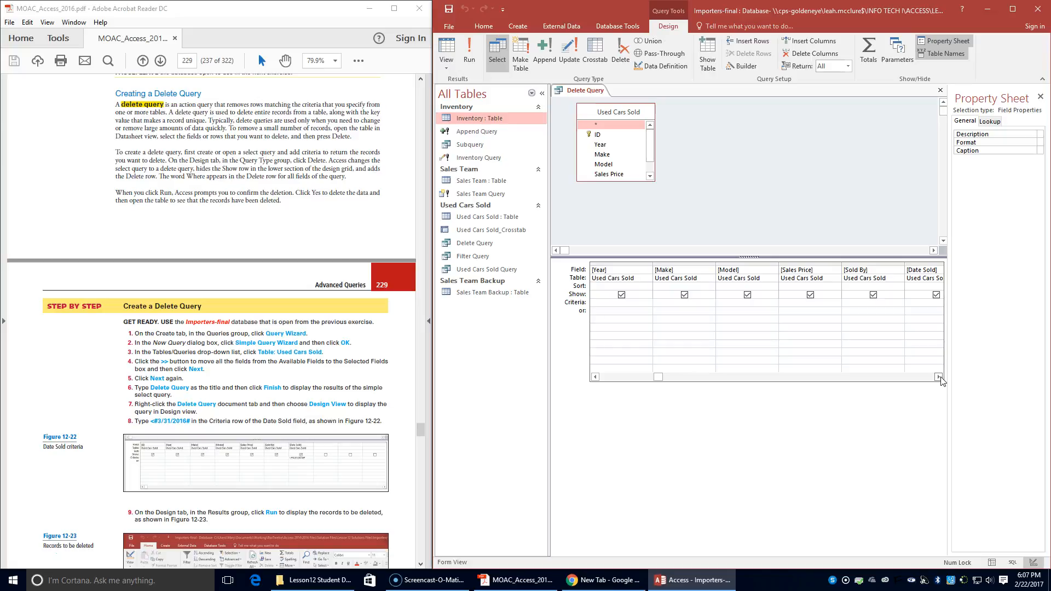
{"action": "left_click", "coordinate": [938, 377]}
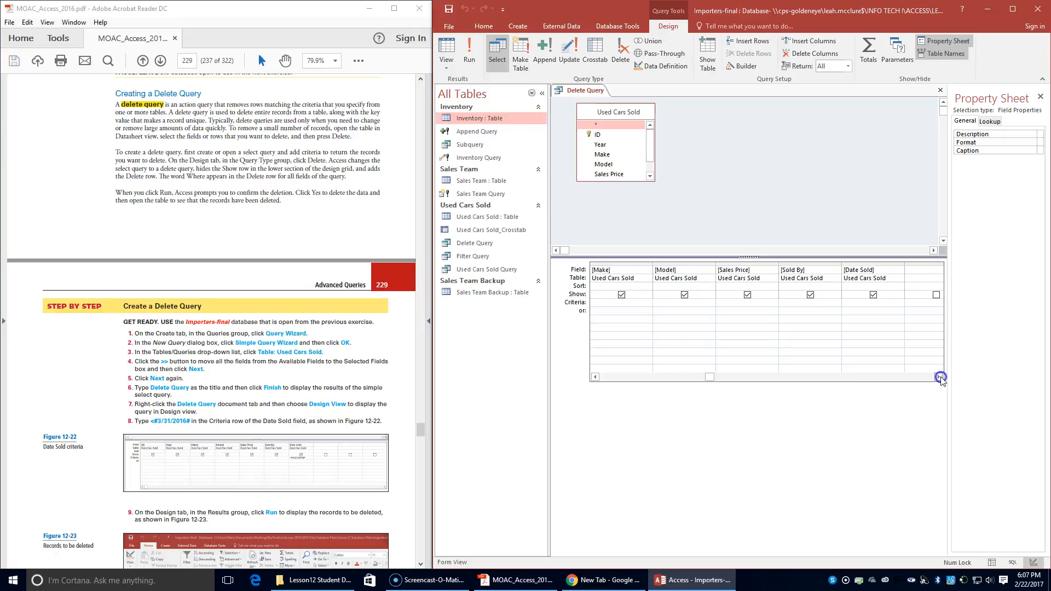
{"action": "left_click", "coordinate": [859, 302]}
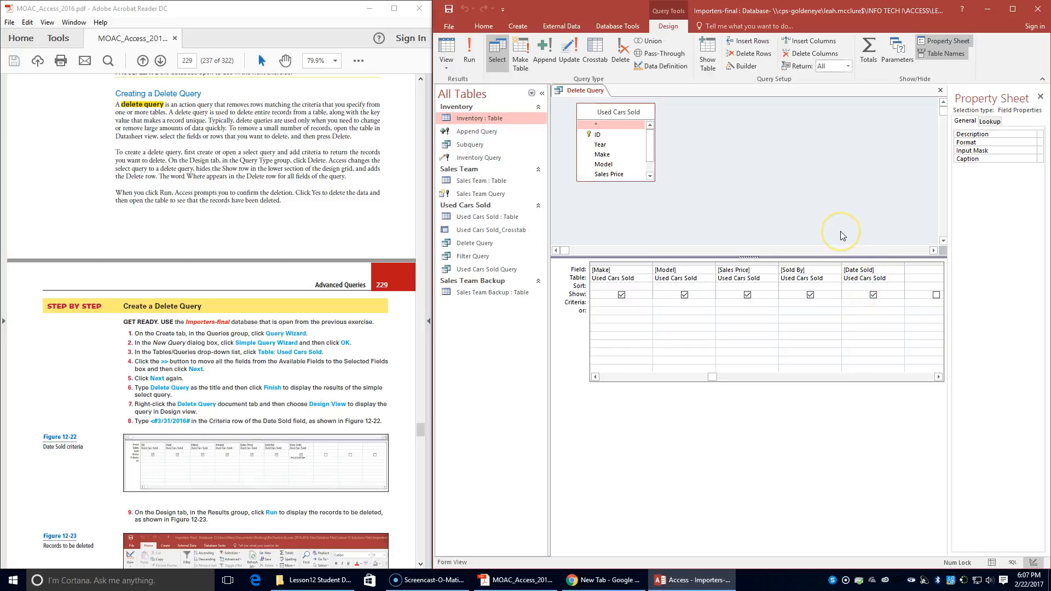
{"action": "type", "text": "<#3/31/2016#"}
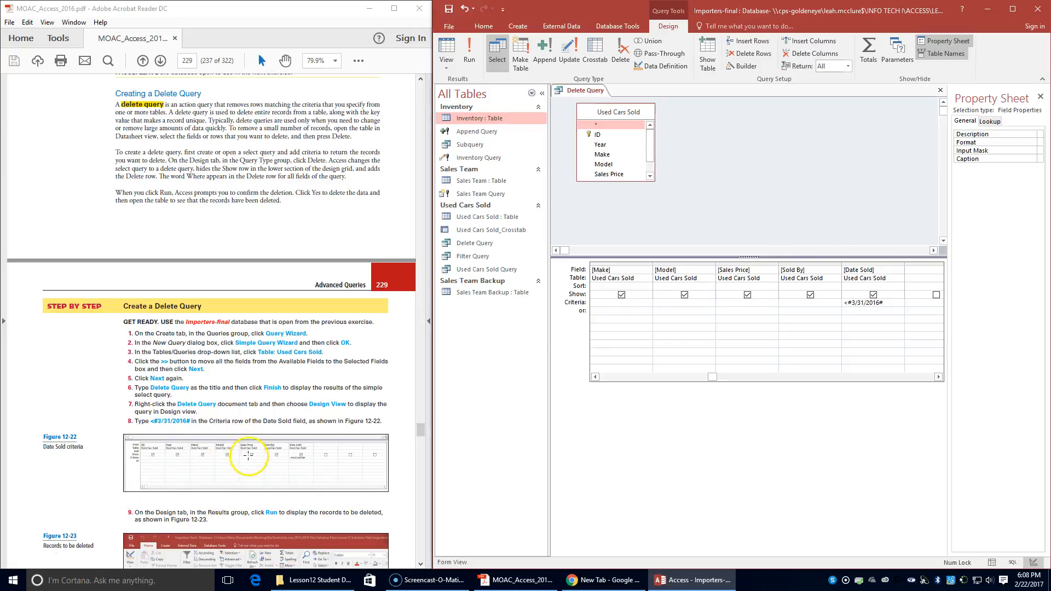
{"action": "scroll", "coordinate": [248, 455], "scroll_direction": "down", "scroll_amount": 2}
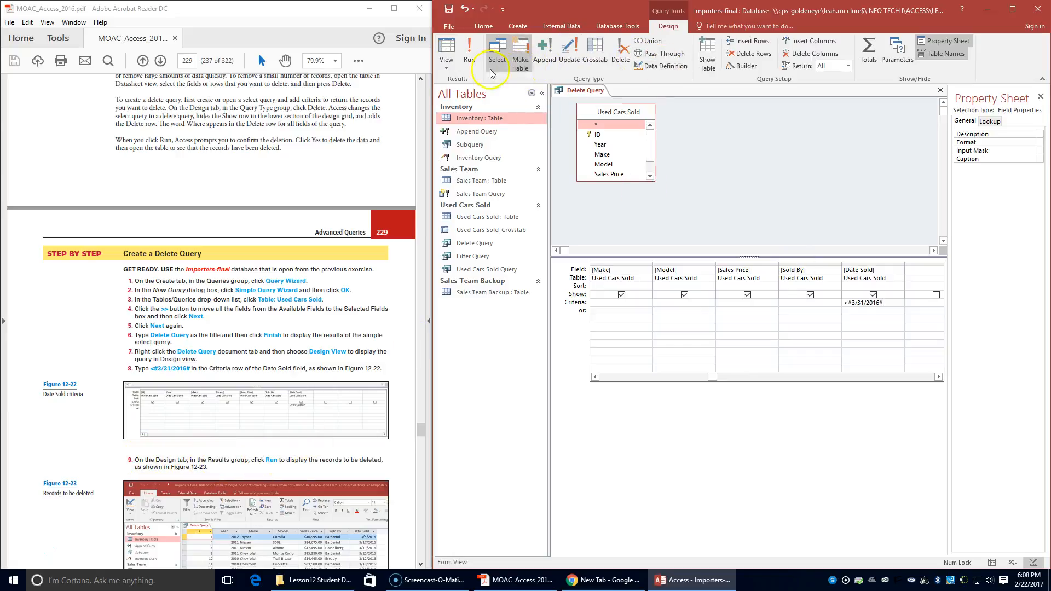
{"action": "left_click", "coordinate": [469, 54]}
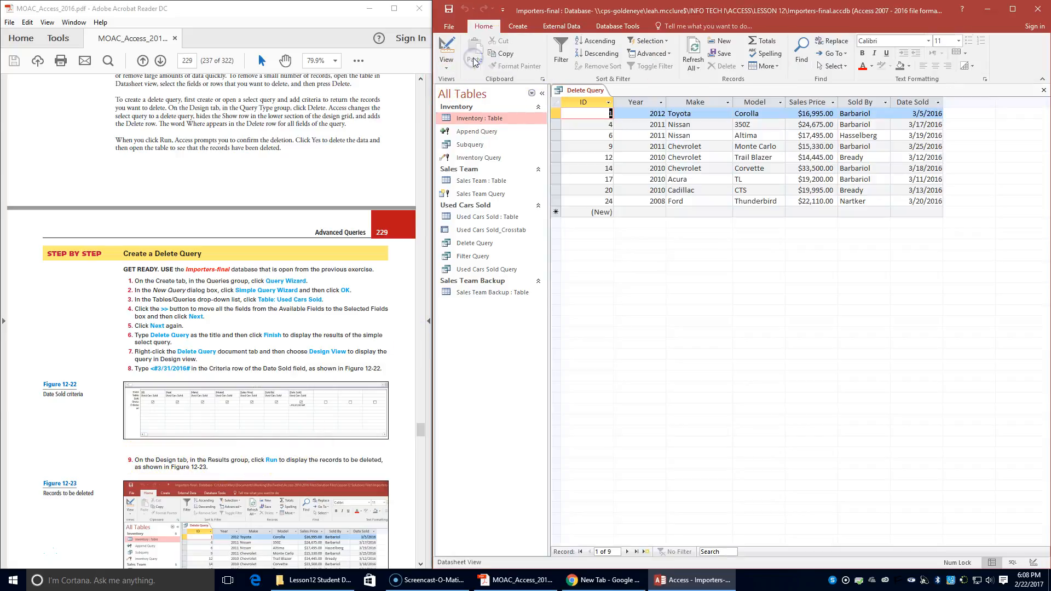
Return Delete Query to Design view and change its query type to Delete
{"action": "scroll", "coordinate": [295, 500], "scroll_direction": "down", "scroll_amount": 3}
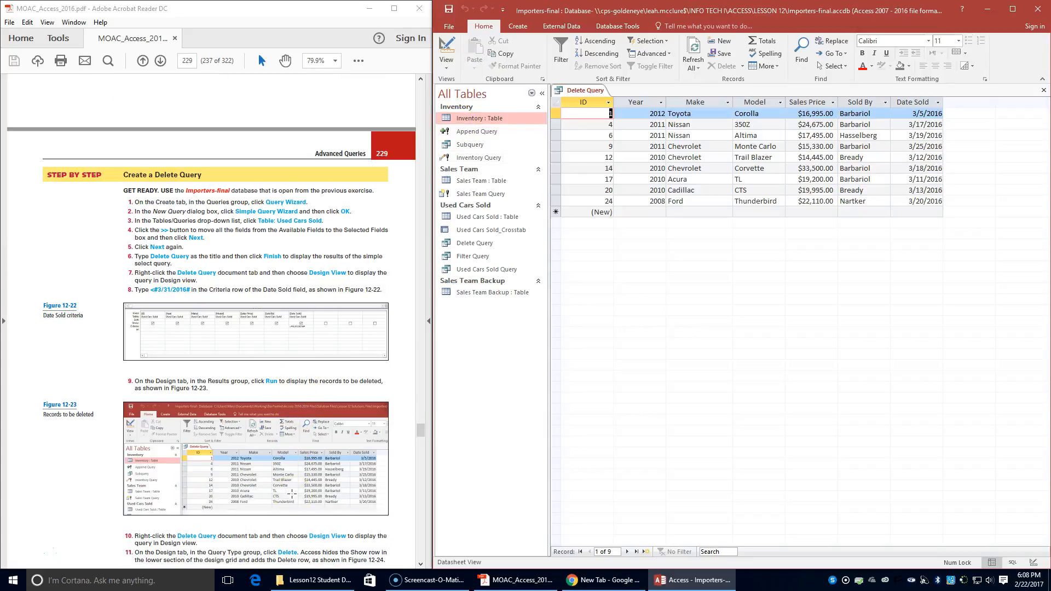
{"action": "scroll", "coordinate": [292, 494], "scroll_direction": "down", "scroll_amount": 2}
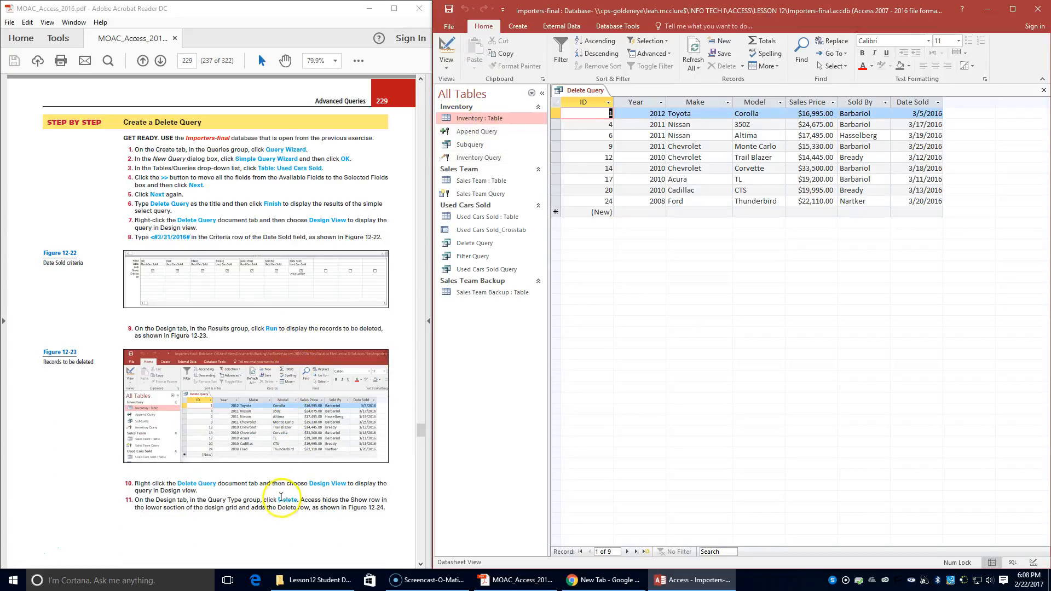
{"action": "scroll", "coordinate": [235, 485], "scroll_direction": "down", "scroll_amount": 1}
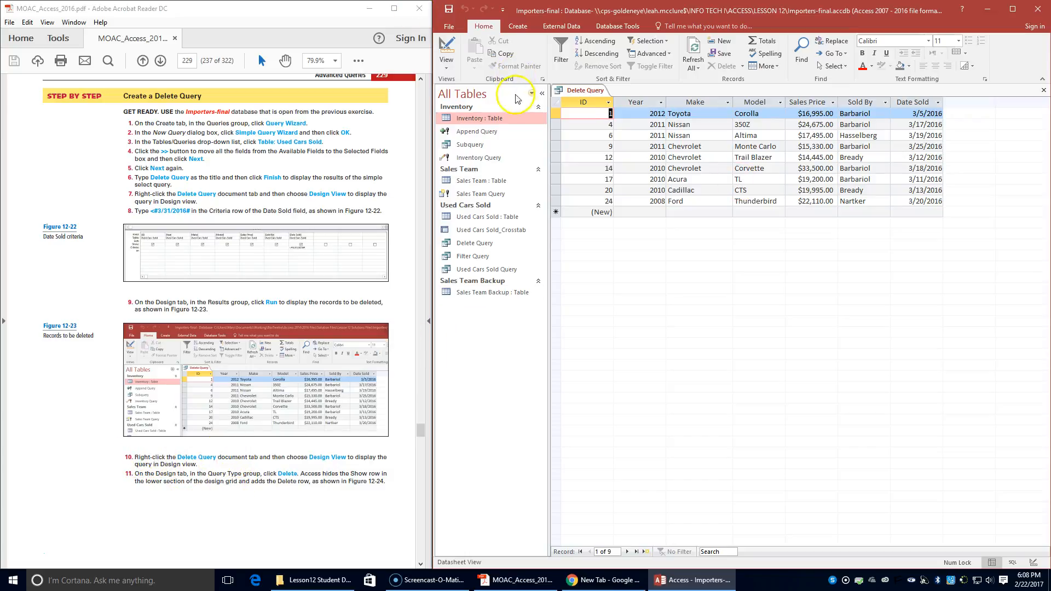
{"action": "right_click", "coordinate": [579, 93]}
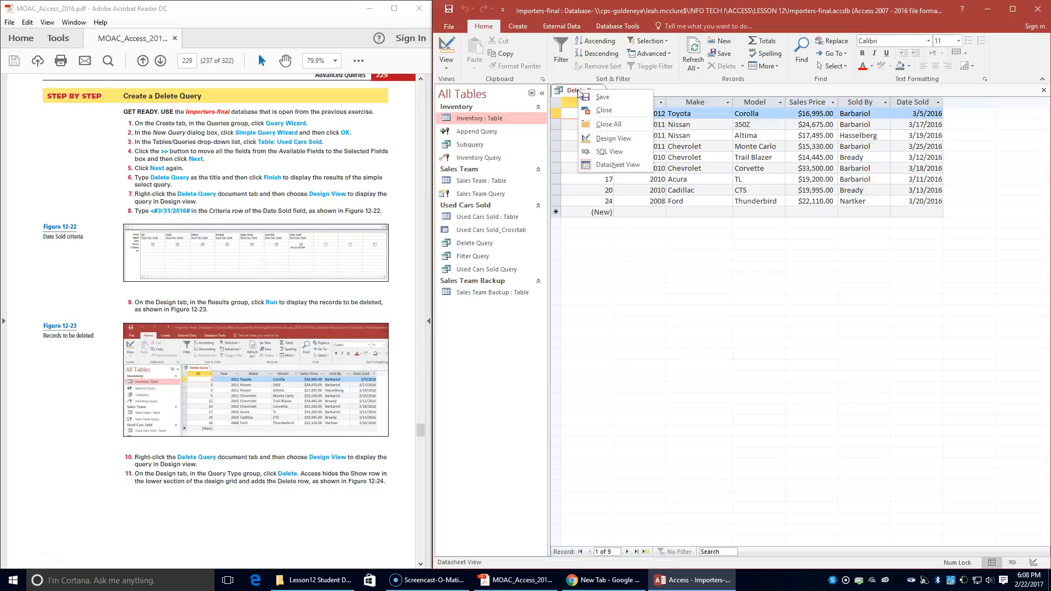
{"action": "left_click", "coordinate": [608, 139]}
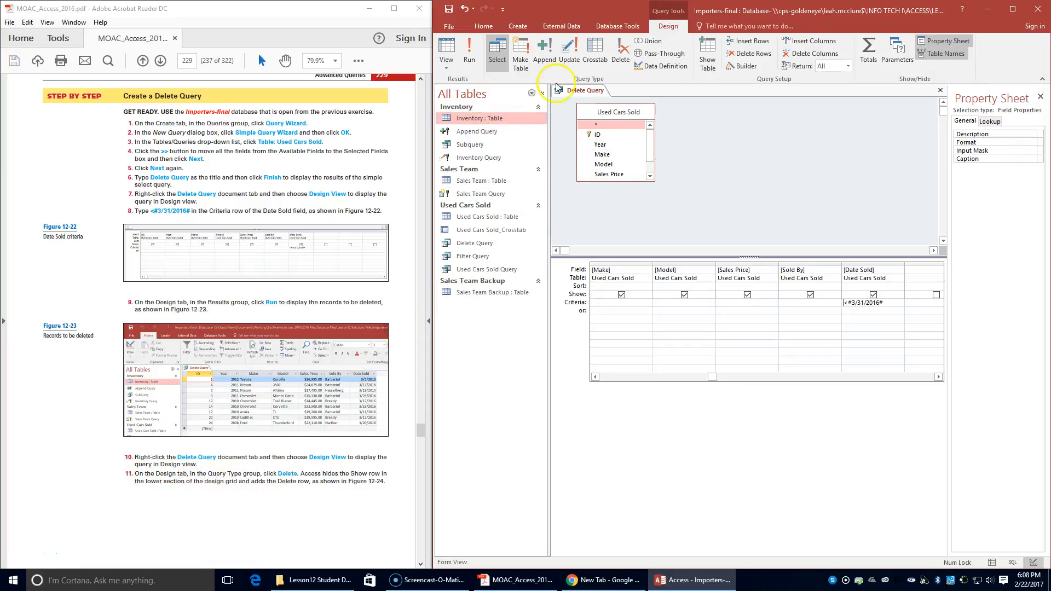
{"action": "left_click", "coordinate": [618, 60]}
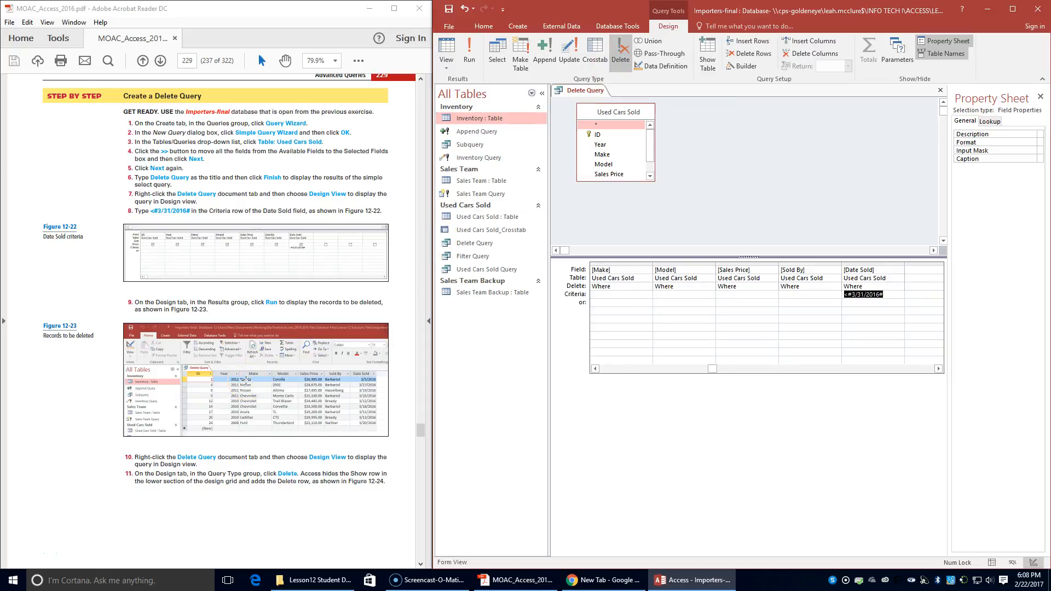
Run the delete query and confirm deletion of the selected records from the Used Cars Sold table
{"action": "scroll", "coordinate": [246, 379], "scroll_direction": "down", "scroll_amount": 1}
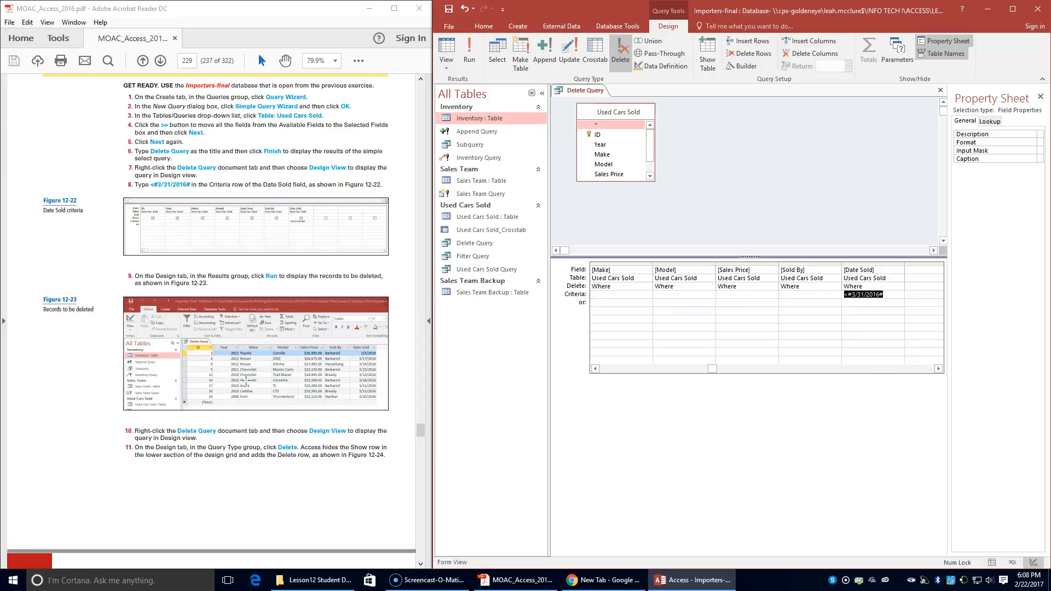
{"action": "scroll", "coordinate": [245, 381], "scroll_direction": "down", "scroll_amount": 1}
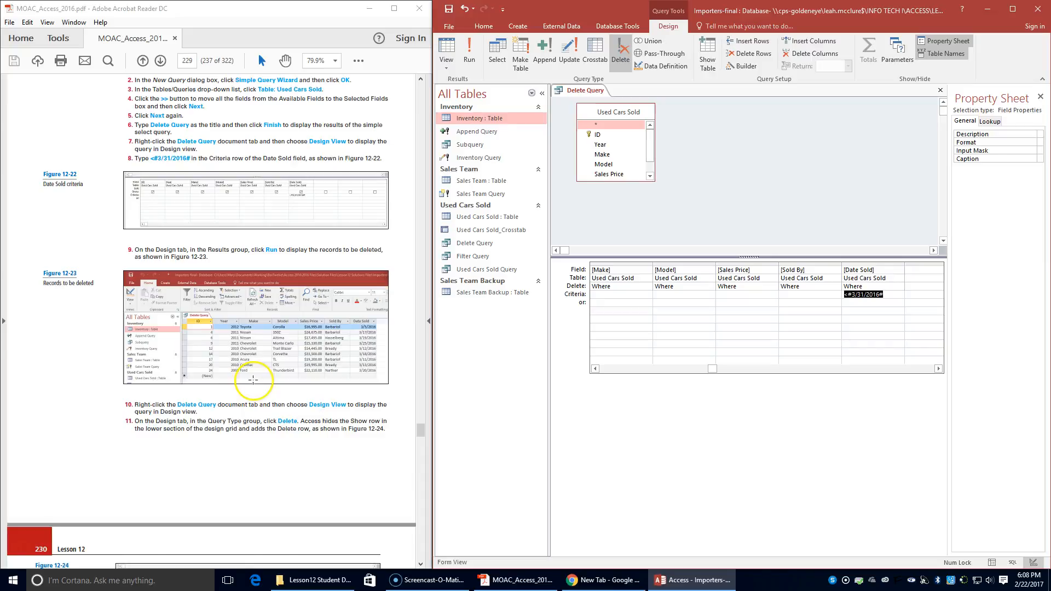
{"action": "scroll", "coordinate": [254, 383], "scroll_direction": "down", "scroll_amount": 3}
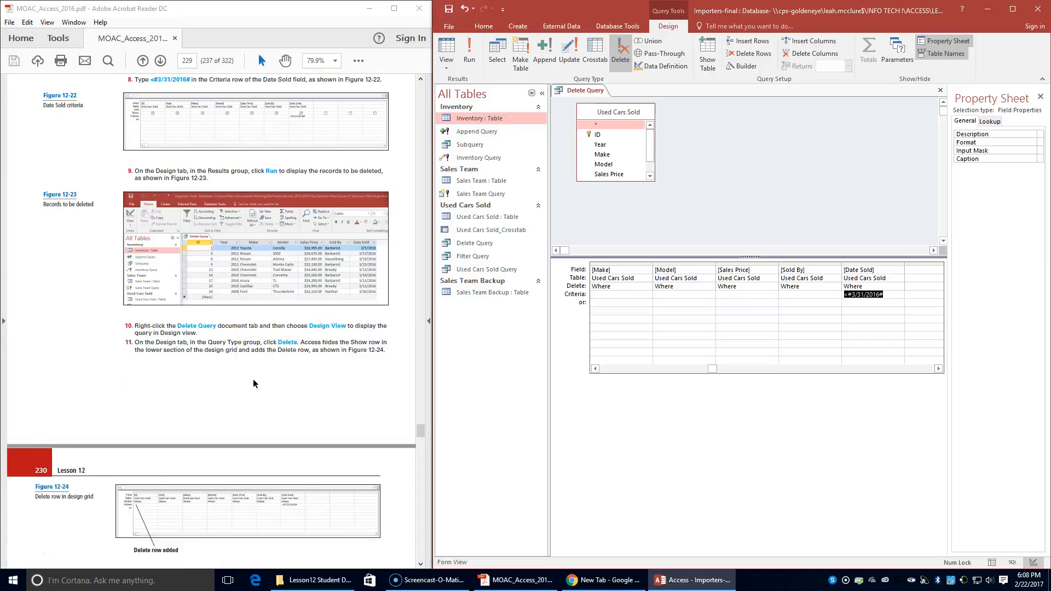
{"action": "scroll", "coordinate": [254, 383], "scroll_direction": "down", "scroll_amount": 3}
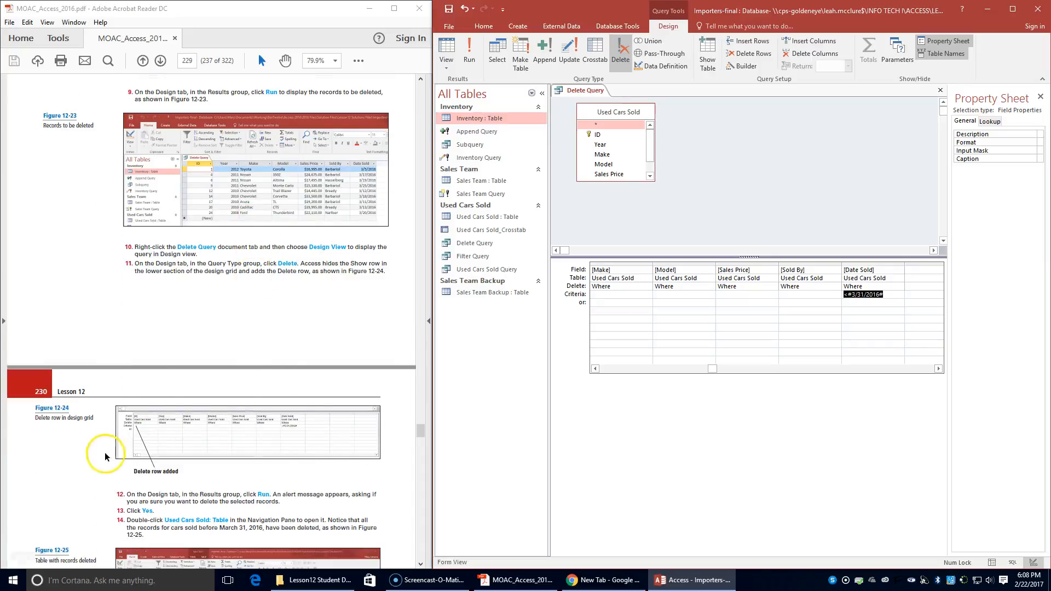
{"action": "scroll", "coordinate": [147, 423], "scroll_direction": "down", "scroll_amount": 3}
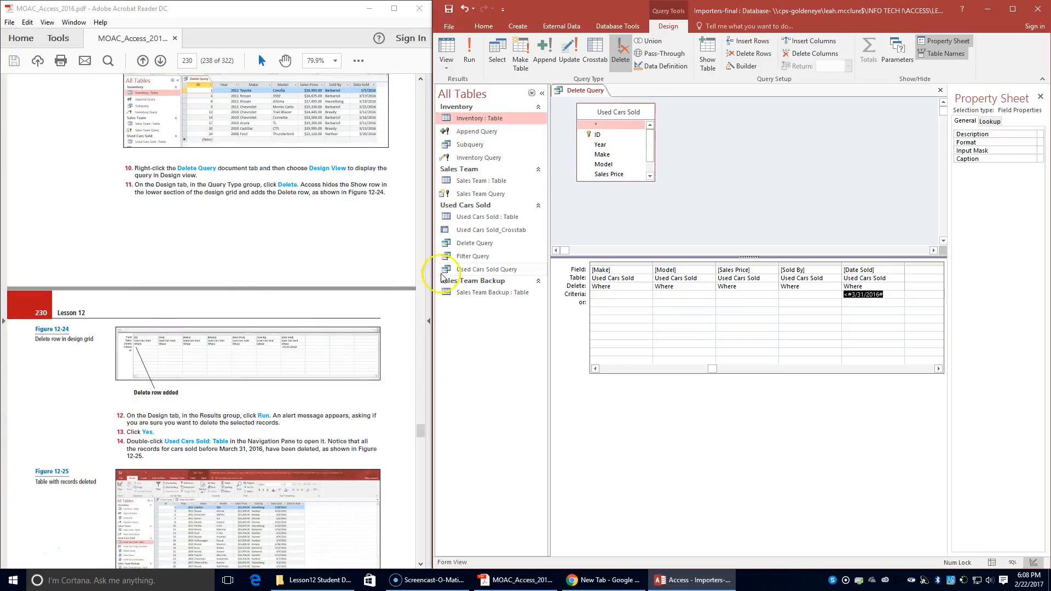
{"action": "left_click", "coordinate": [468, 60]}
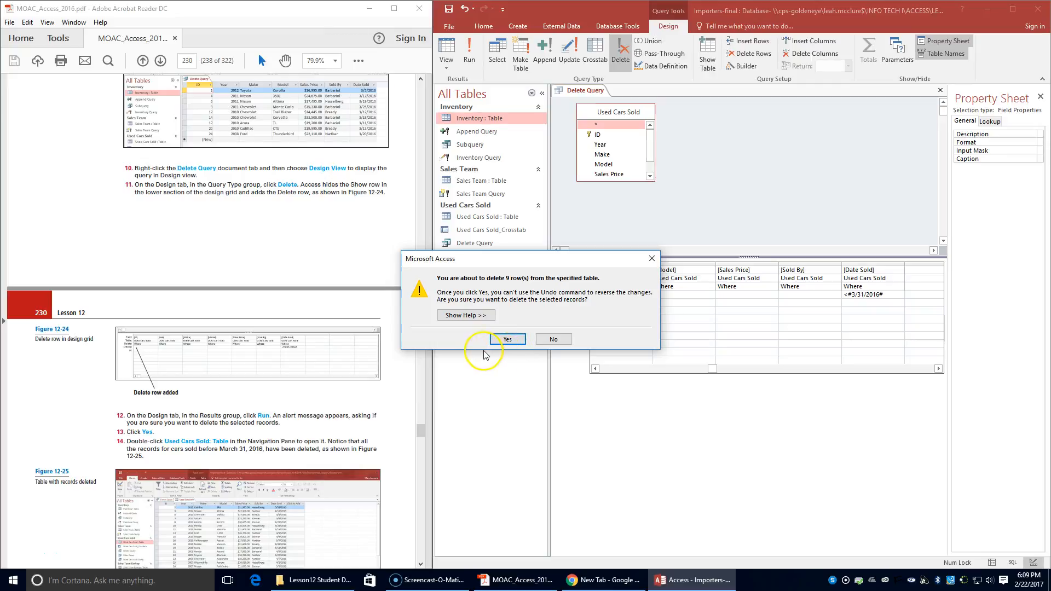
{"action": "left_click", "coordinate": [504, 340]}
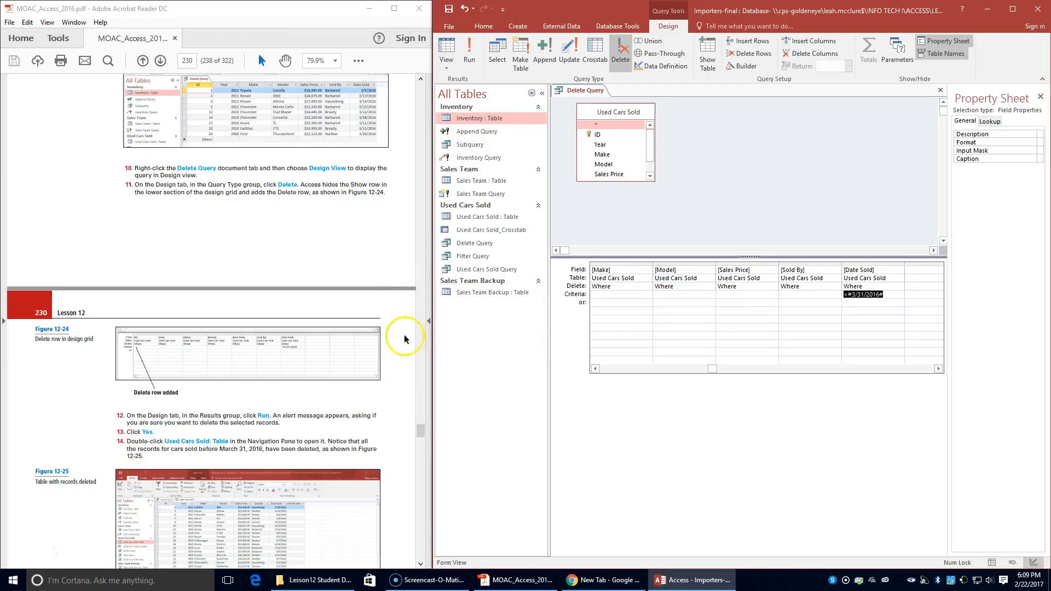
Open the Used Cars Sold table to check its remaining records
{"action": "left_click", "coordinate": [491, 219]}
{"action": "double_click", "coordinate": [491, 219]}
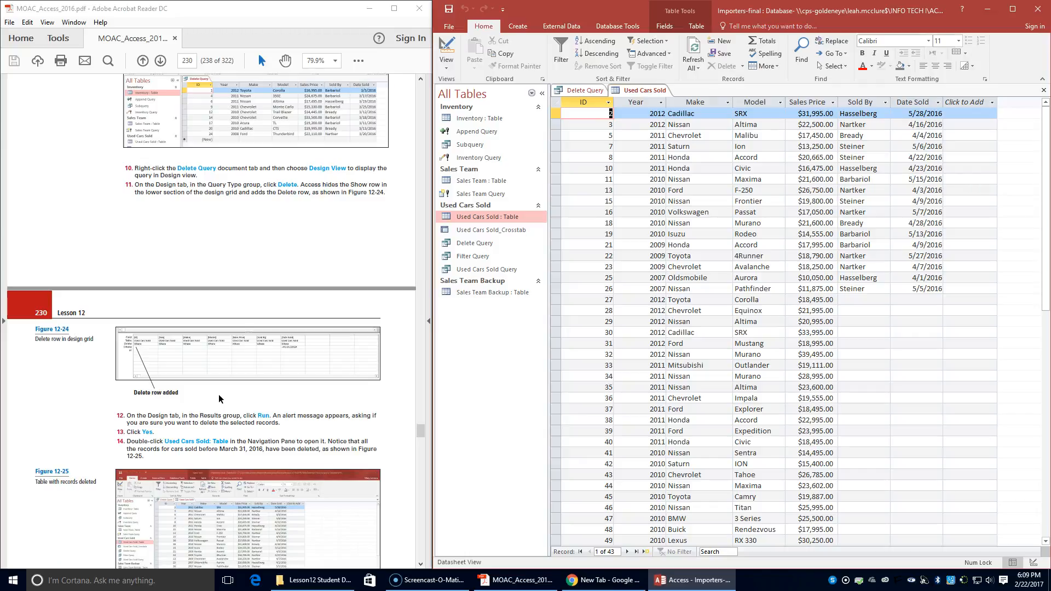
{"action": "scroll", "coordinate": [218, 398], "scroll_direction": "down", "scroll_amount": 2}
{"action": "scroll", "coordinate": [218, 394], "scroll_direction": "down", "scroll_amount": 1}
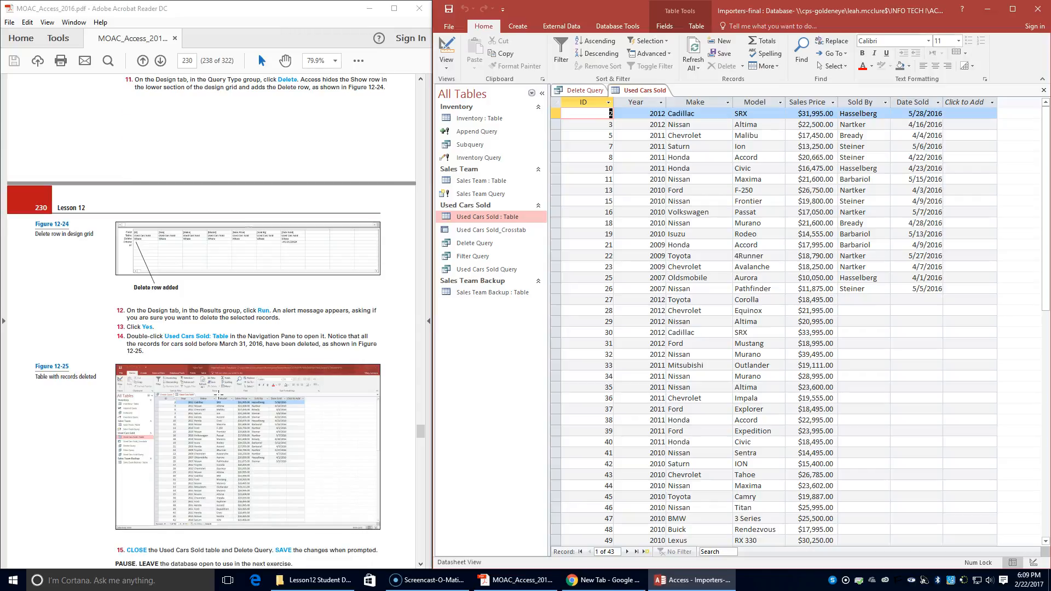
{"action": "scroll", "coordinate": [230, 542], "scroll_direction": "down", "scroll_amount": 3}
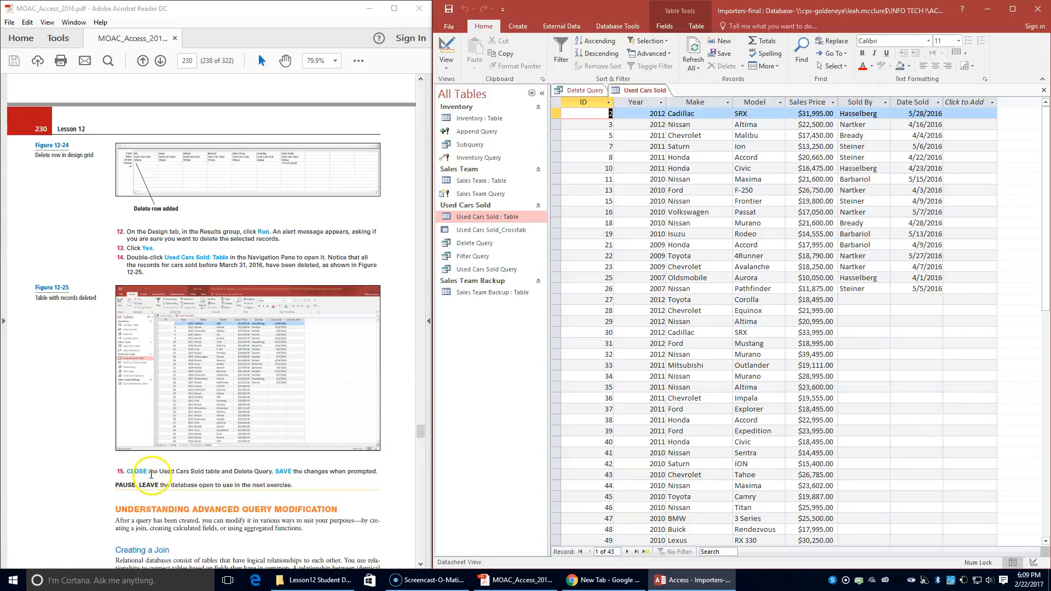
Close the Used Cars Sold table and Delete Query, saving the changes to the query
{"action": "right_click", "coordinate": [638, 91]}
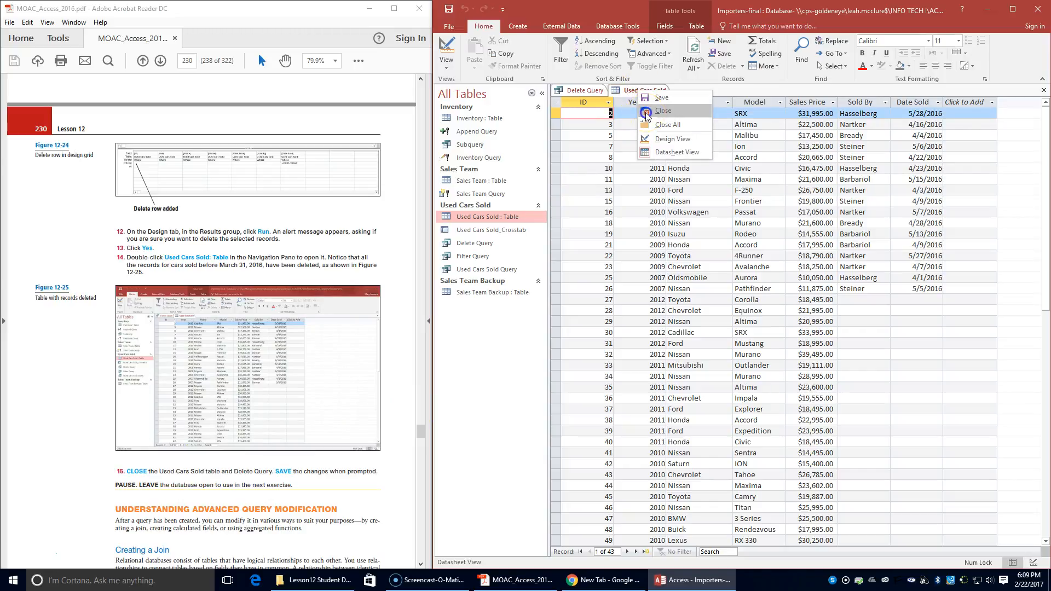
{"action": "left_click", "coordinate": [647, 113]}
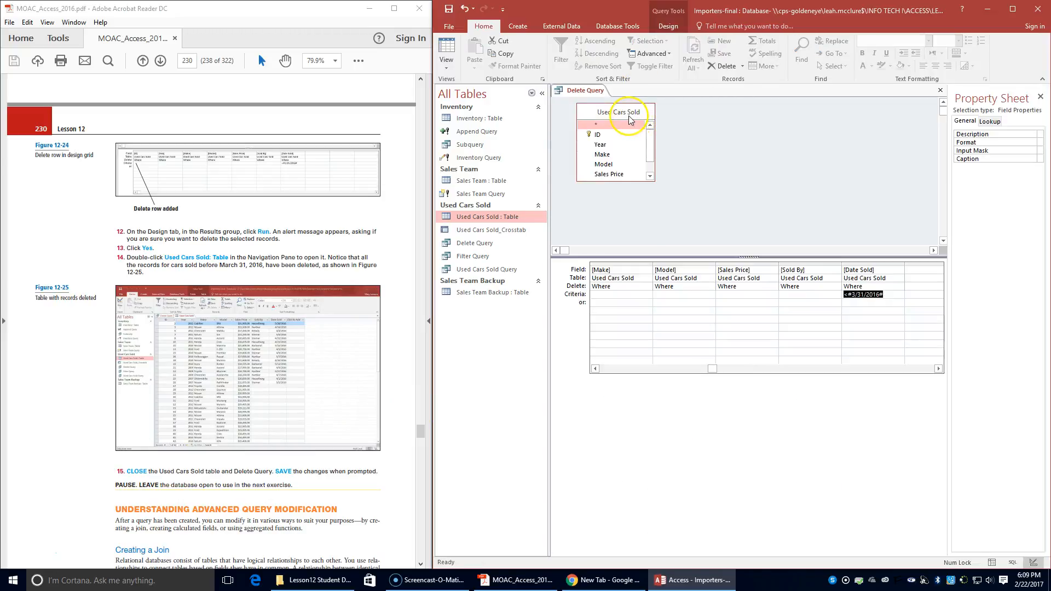
{"action": "right_click", "coordinate": [585, 91]}
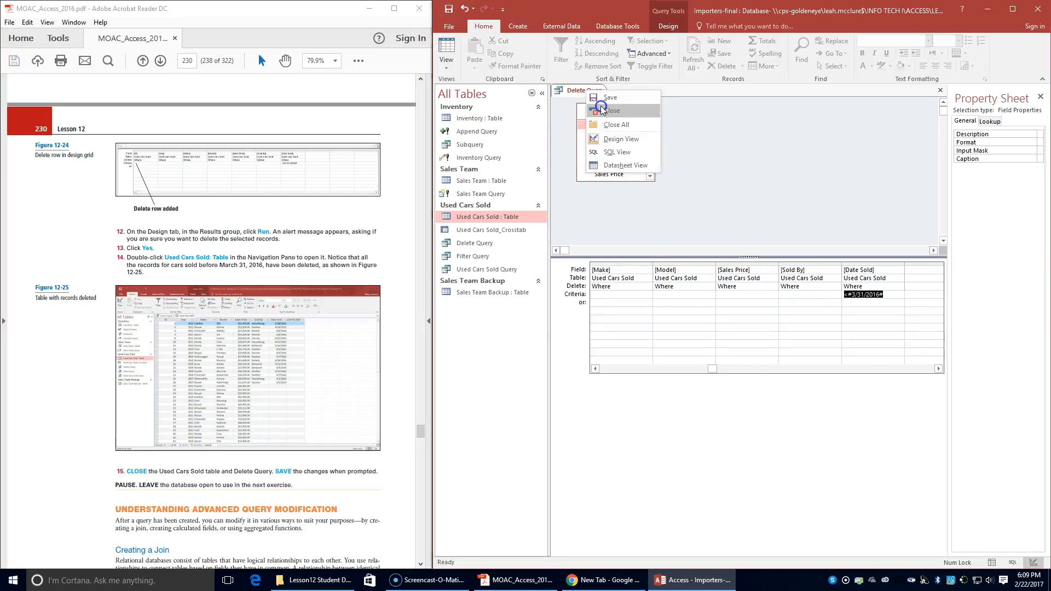
{"action": "left_click", "coordinate": [602, 111]}
{"action": "left_click", "coordinate": [484, 320]}
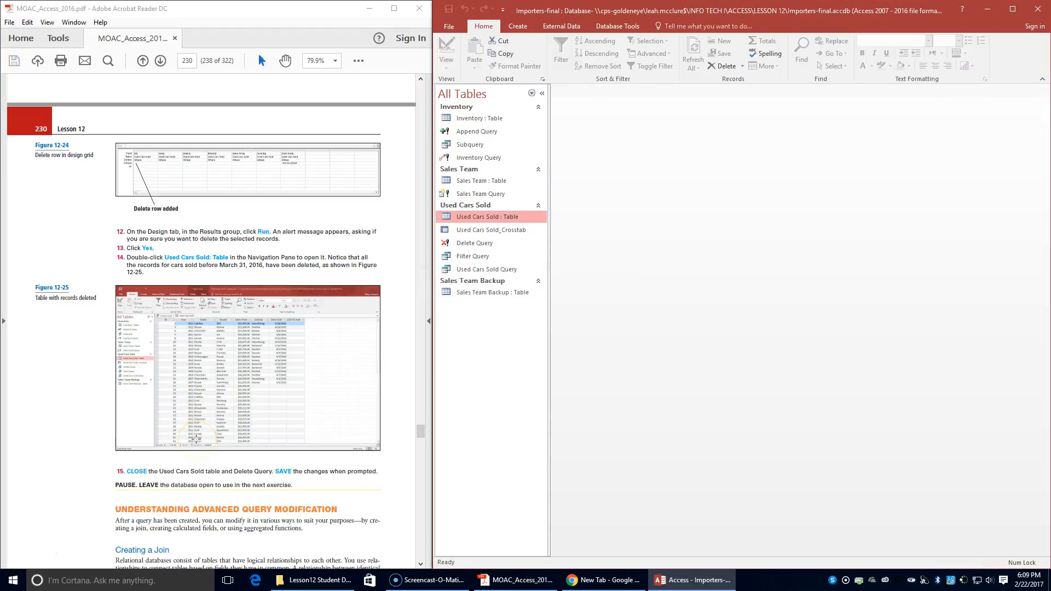
Create a new query in Design view containing the Sales Team and Used Cars Sold tables
{"action": "scroll", "coordinate": [196, 438], "scroll_direction": "down", "scroll_amount": 4}
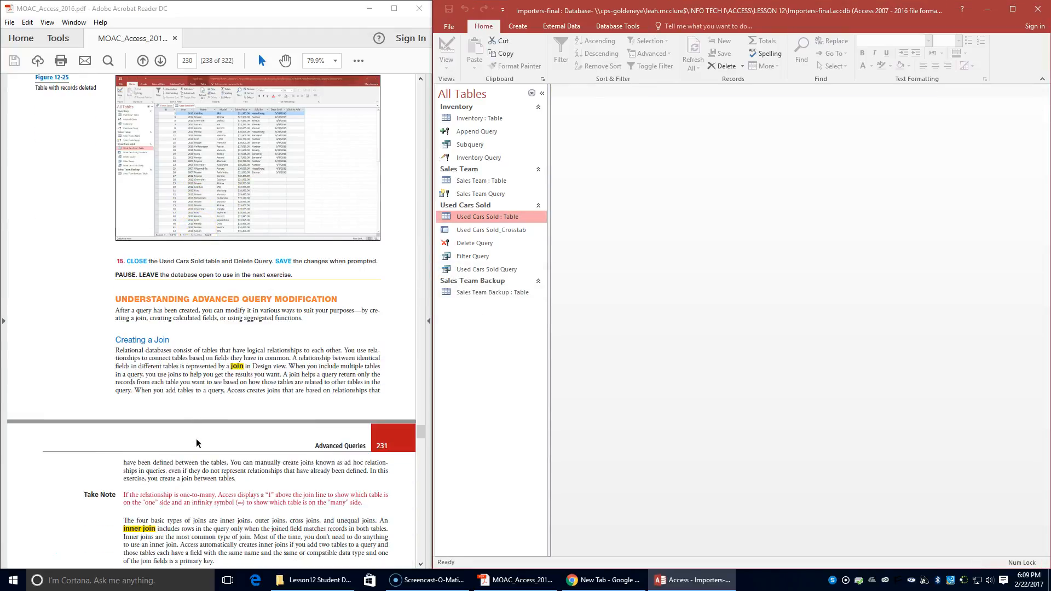
{"action": "scroll", "coordinate": [195, 440], "scroll_direction": "down", "scroll_amount": 1}
{"action": "left_click", "coordinate": [105, 423]}
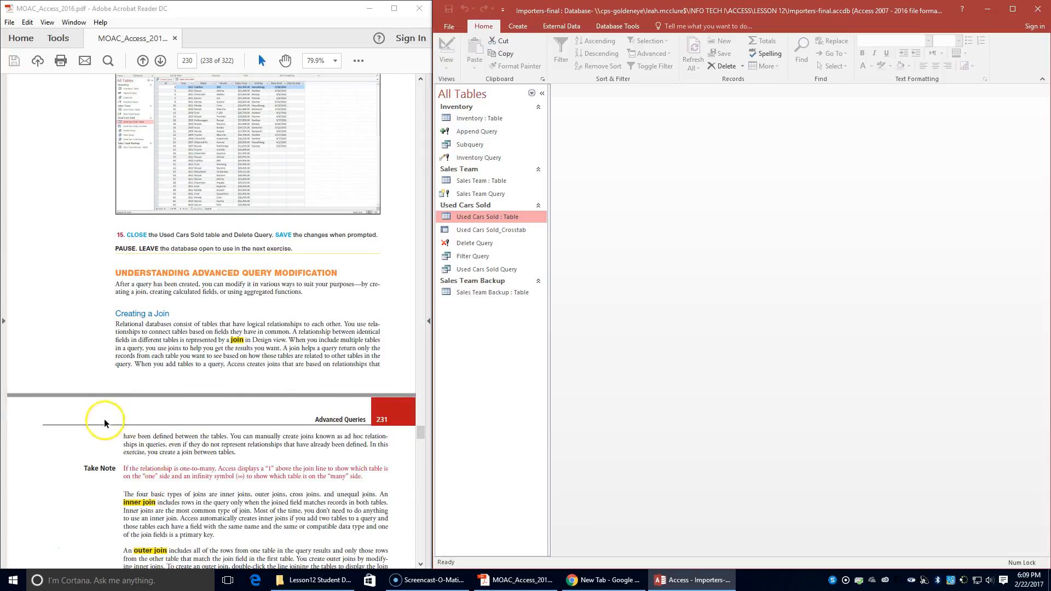
{"action": "scroll", "coordinate": [130, 404], "scroll_direction": "down", "scroll_amount": 2}
{"action": "scroll", "coordinate": [153, 407], "scroll_direction": "down", "scroll_amount": 3}
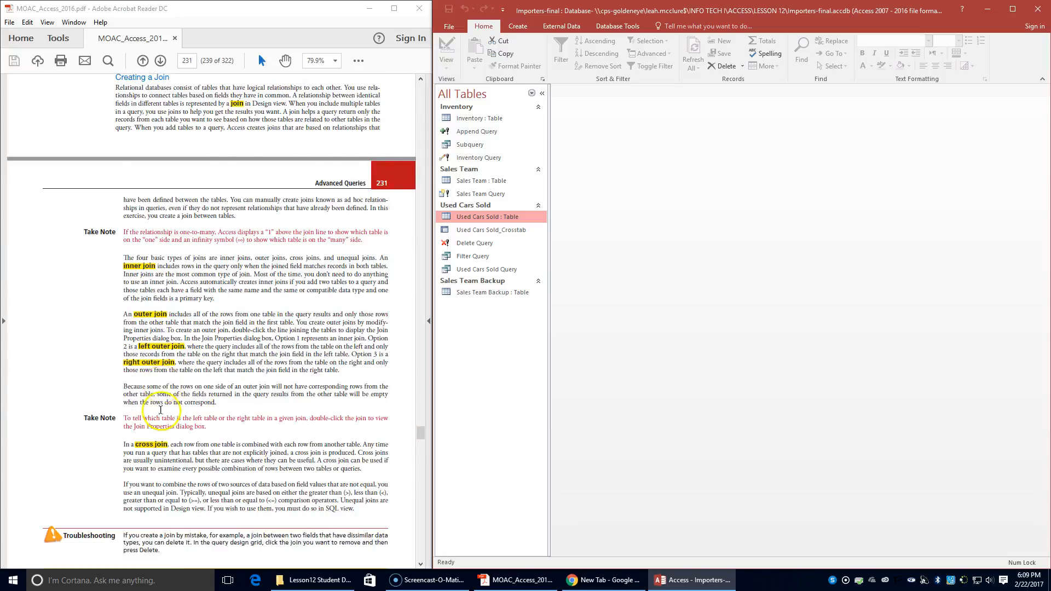
{"action": "scroll", "coordinate": [160, 410], "scroll_direction": "down", "scroll_amount": 3}
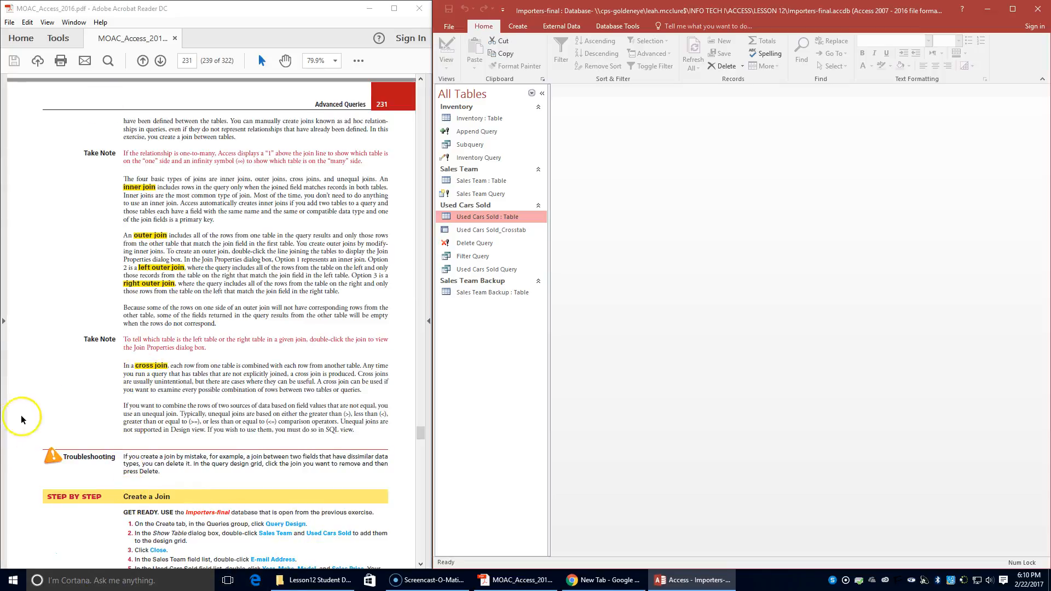
{"action": "left_click", "coordinate": [519, 27]}
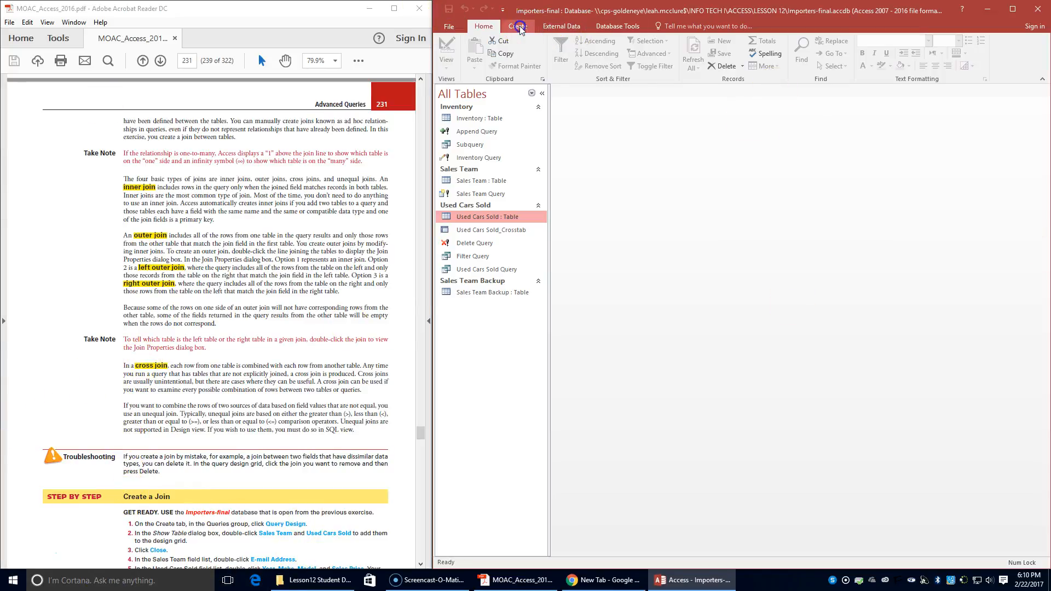
{"action": "left_click", "coordinate": [572, 80]}
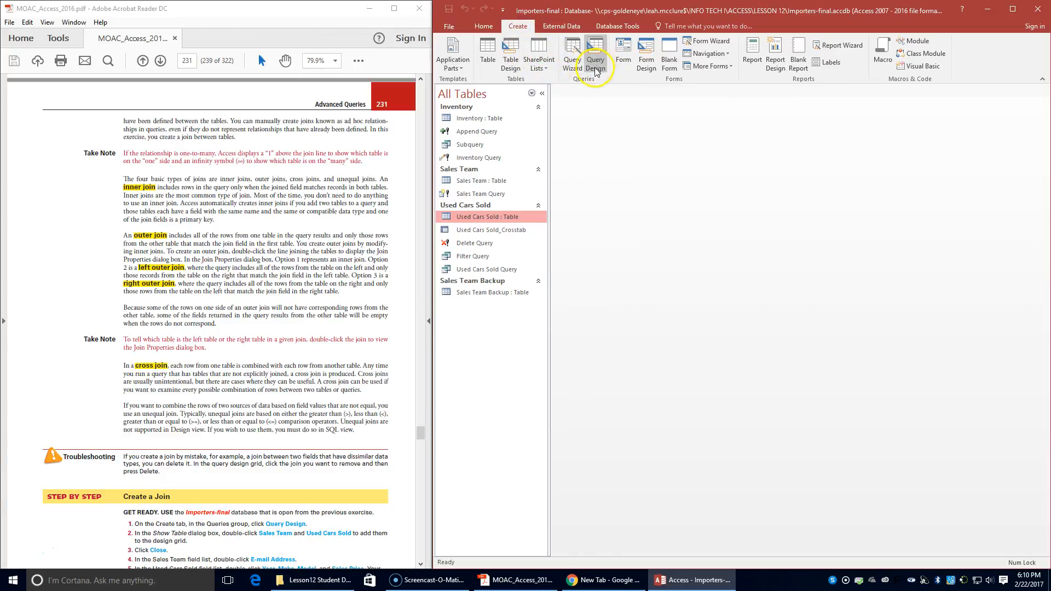
{"action": "left_click", "coordinate": [596, 65]}
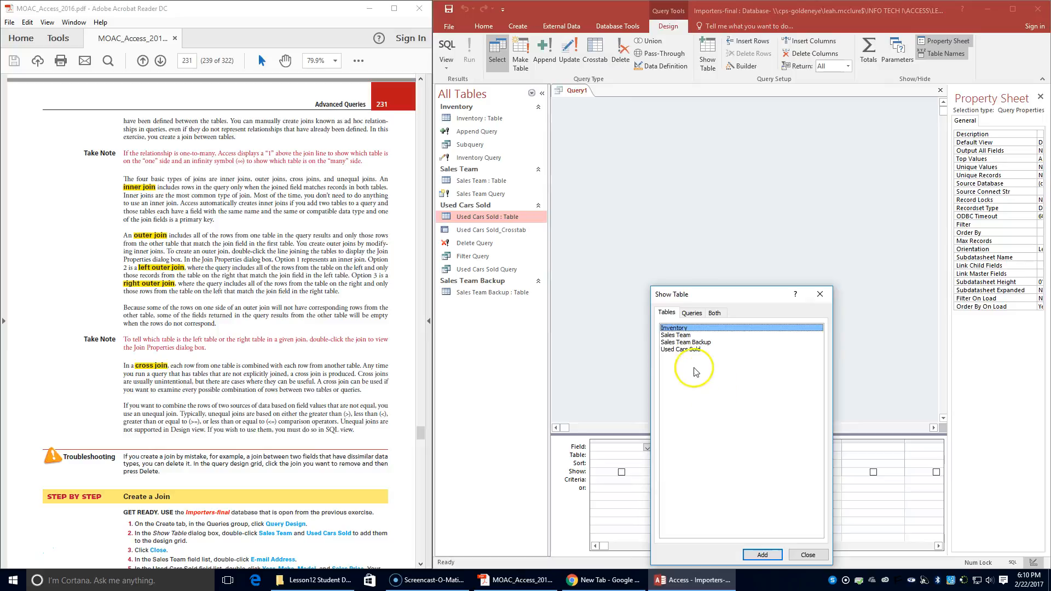
{"action": "double_click", "coordinate": [671, 336]}
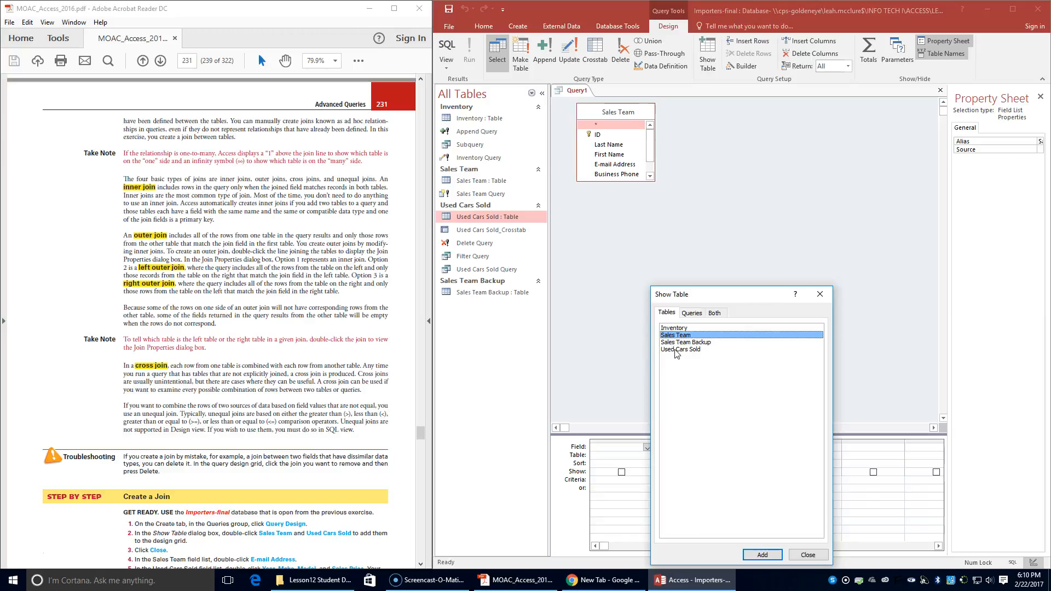
{"action": "double_click", "coordinate": [676, 351]}
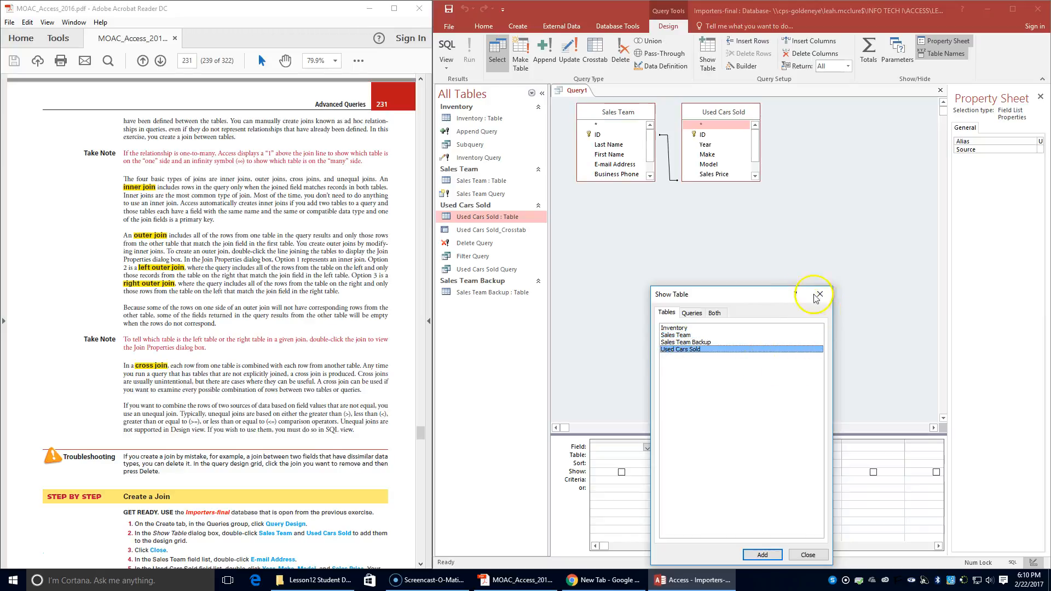
{"action": "left_click", "coordinate": [808, 555]}
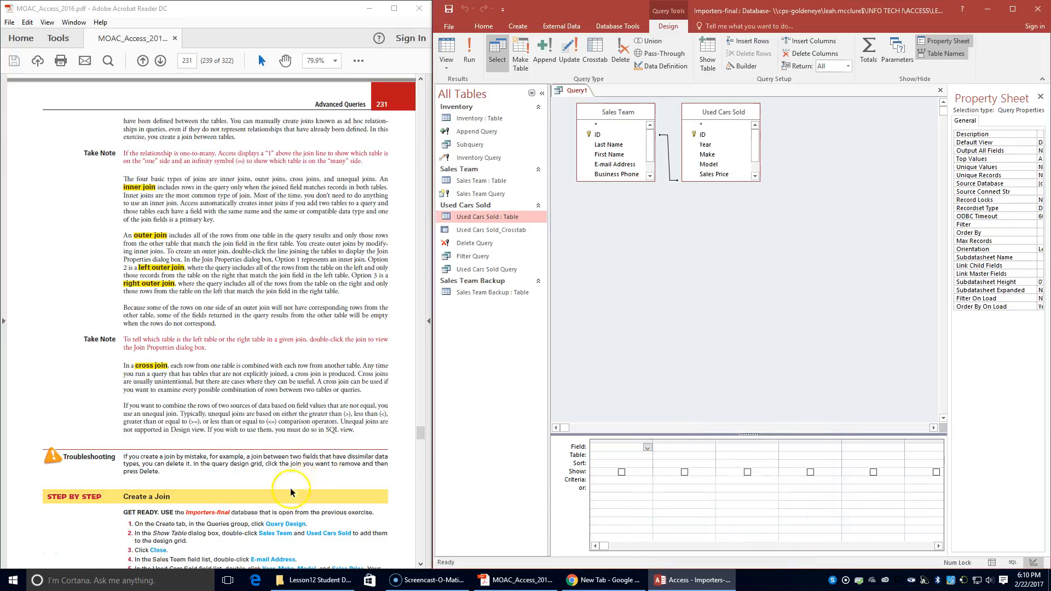
Add E-mail Address from Sales Team and Year, Make, Model and Sales Price from Used Cars Sold to the query grid
{"action": "scroll", "coordinate": [274, 487], "scroll_direction": "down", "scroll_amount": 2}
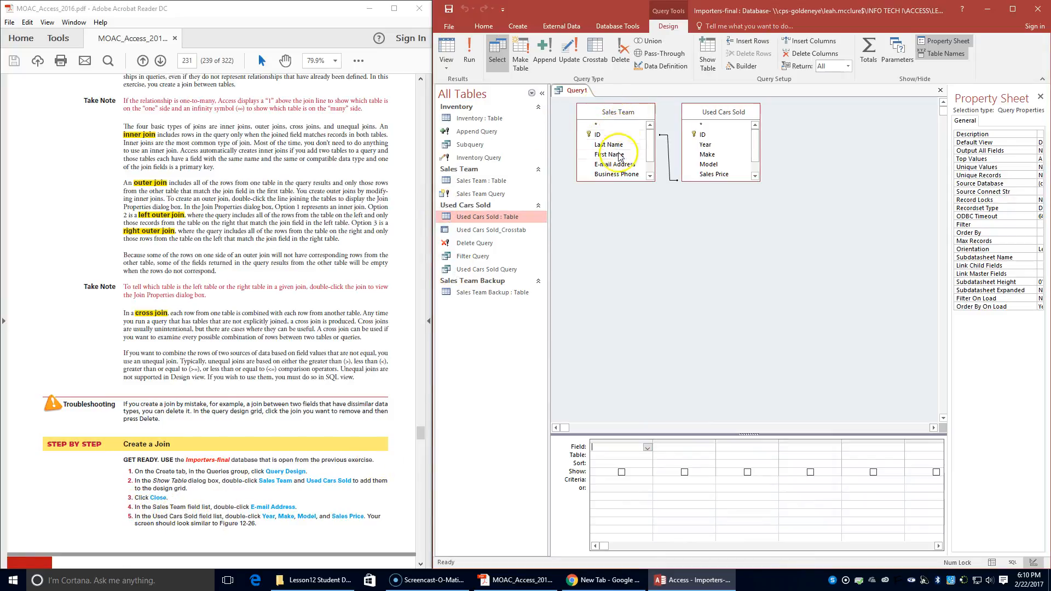
{"action": "double_click", "coordinate": [615, 164]}
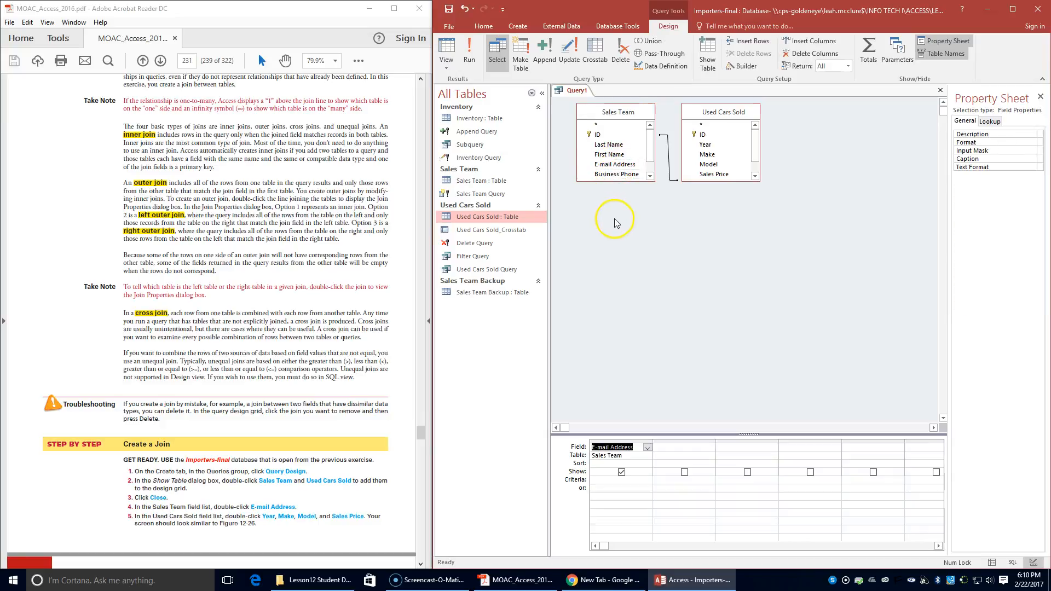
{"action": "double_click", "coordinate": [705, 145]}
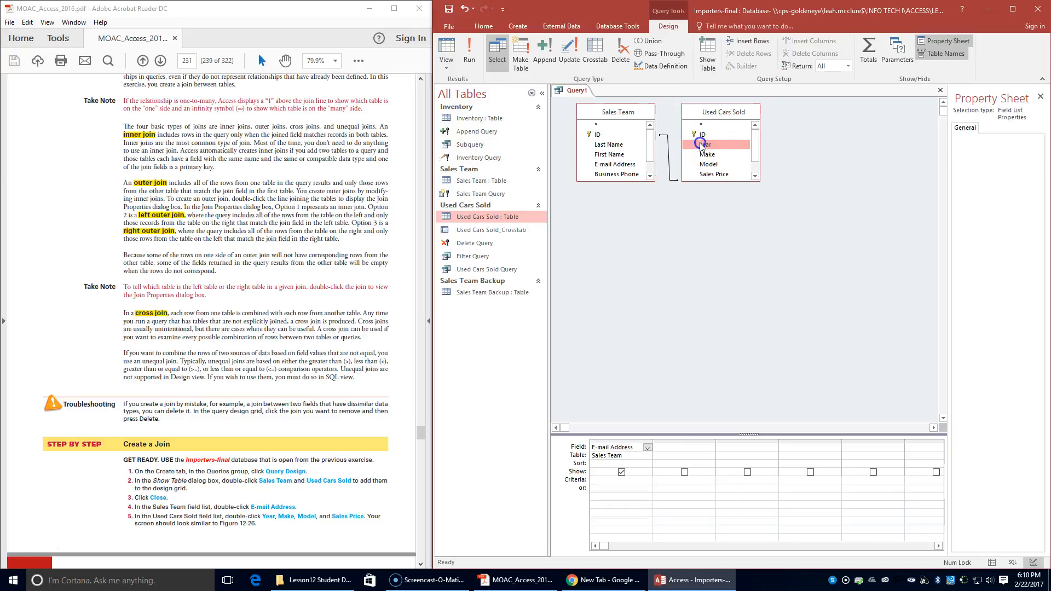
{"action": "double_click", "coordinate": [705, 154]}
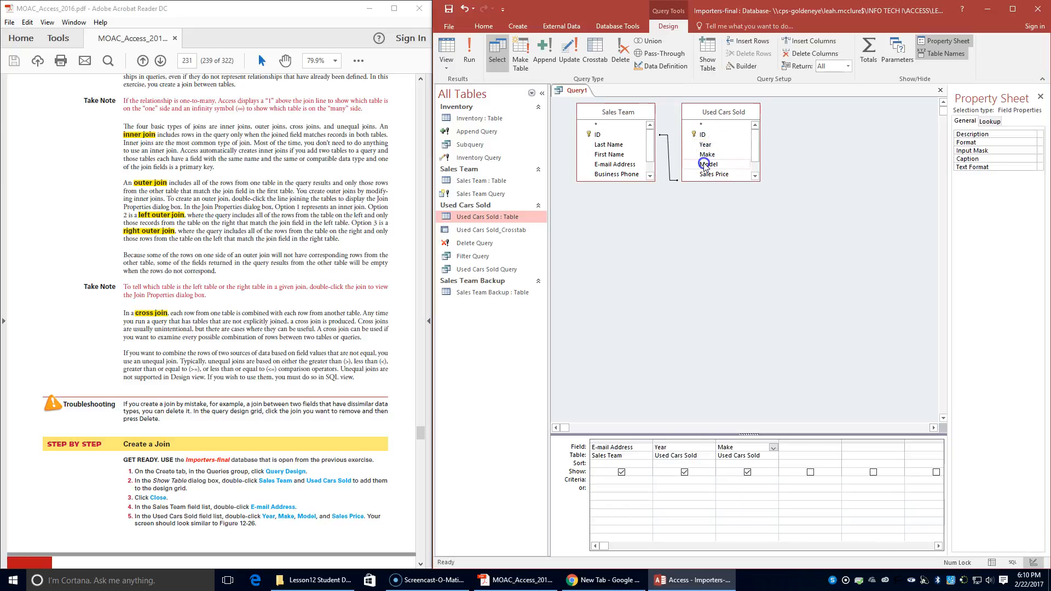
{"action": "double_click", "coordinate": [706, 164]}
{"action": "double_click", "coordinate": [706, 174]}
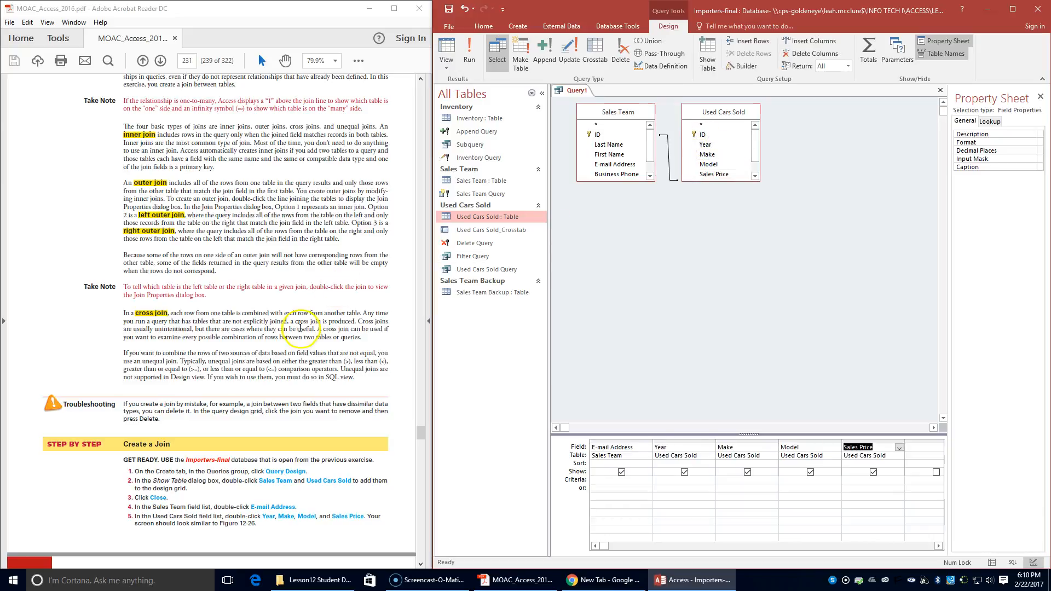
Set the join to option 2, including all Sales Team records and only matching Used Cars Sold records, and run the query
{"action": "scroll", "coordinate": [292, 487], "scroll_direction": "down", "scroll_amount": 3}
{"action": "scroll", "coordinate": [291, 487], "scroll_direction": "down", "scroll_amount": 5}
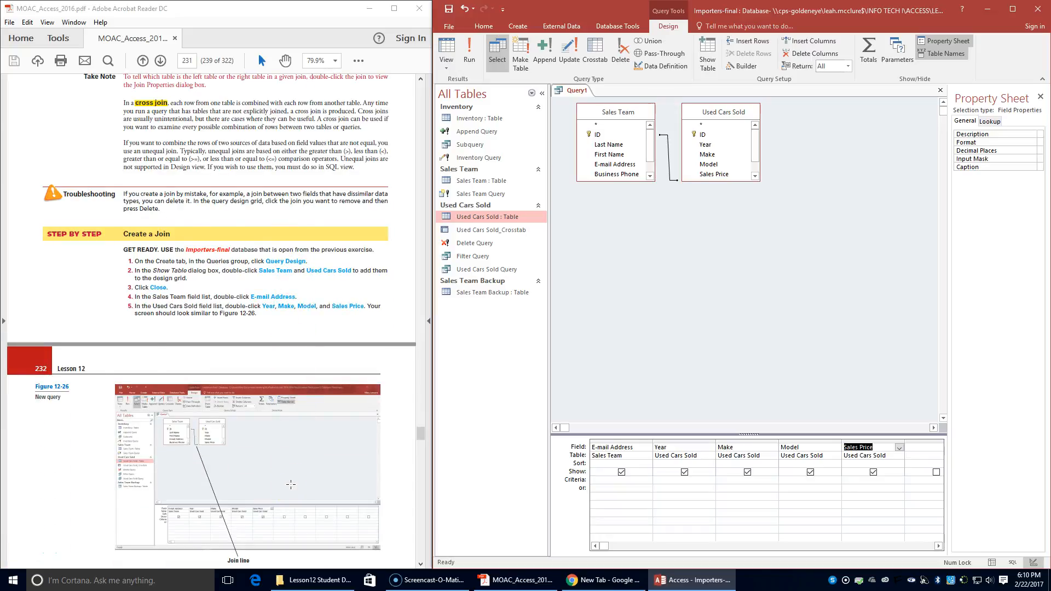
{"action": "scroll", "coordinate": [284, 488], "scroll_direction": "down", "scroll_amount": 1}
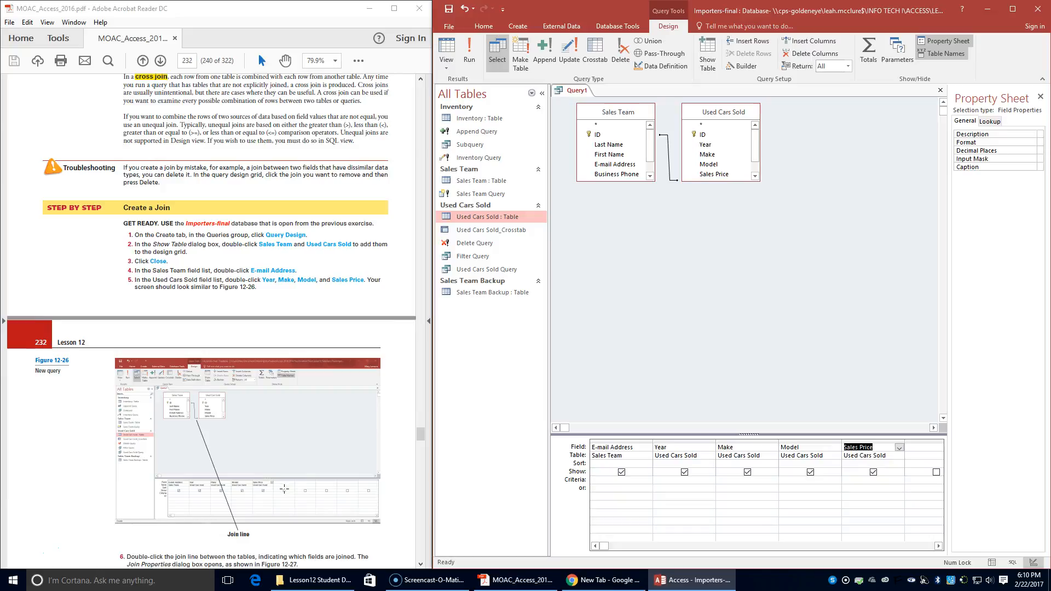
{"action": "scroll", "coordinate": [282, 490], "scroll_direction": "down", "scroll_amount": 4}
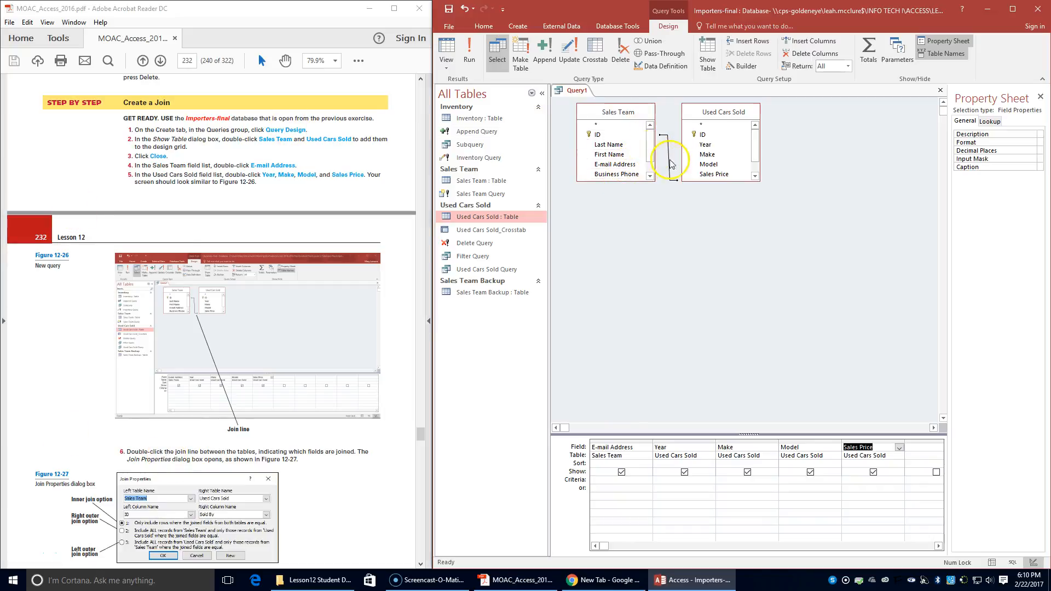
{"action": "double_click", "coordinate": [669, 164]}
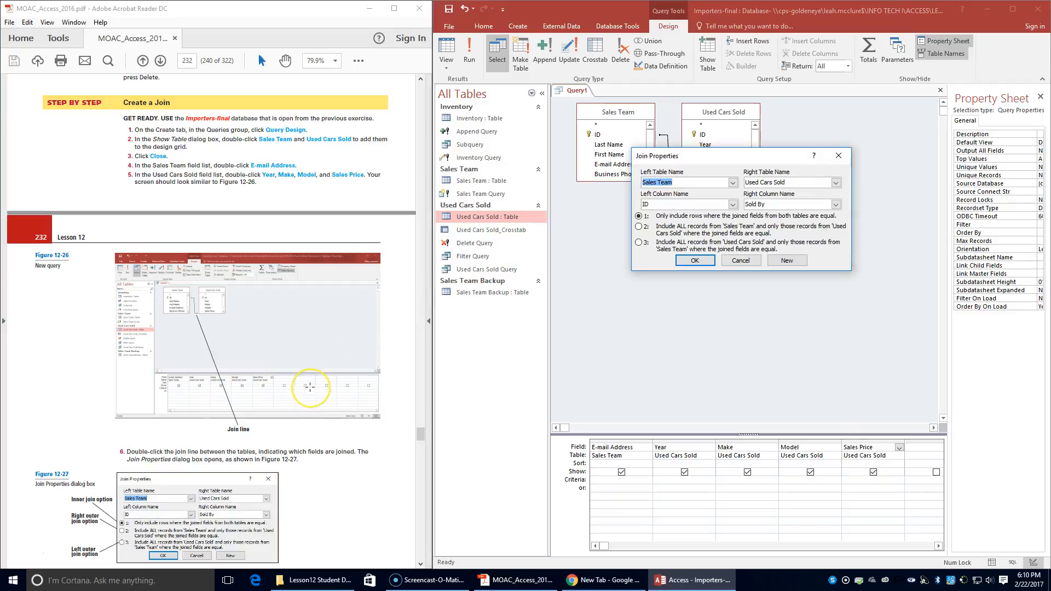
{"action": "scroll", "coordinate": [310, 387], "scroll_direction": "down", "scroll_amount": 1}
{"action": "scroll", "coordinate": [309, 387], "scroll_direction": "down", "scroll_amount": 3}
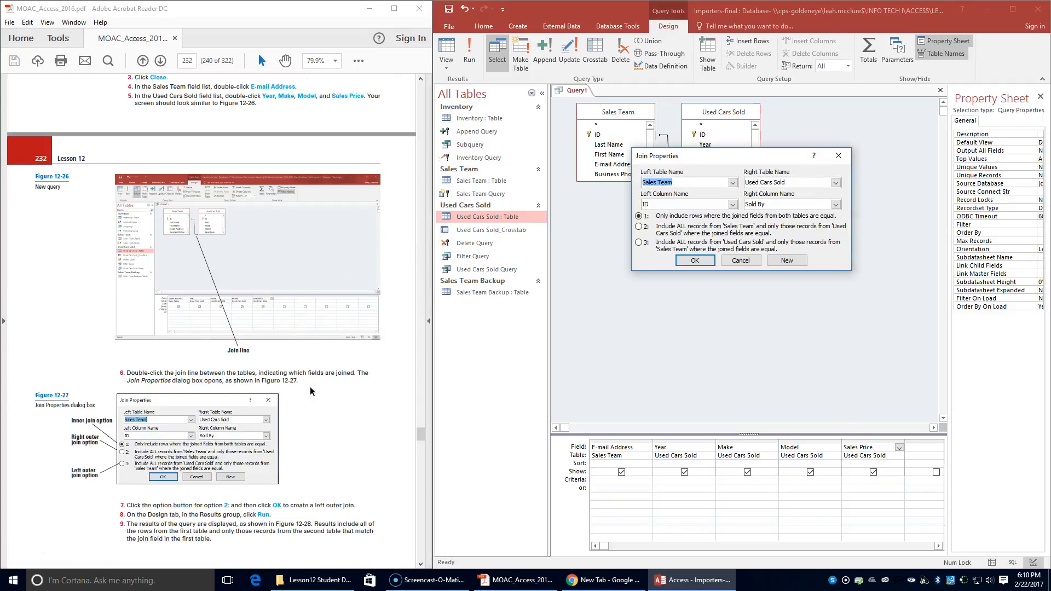
{"action": "scroll", "coordinate": [309, 392], "scroll_direction": "down", "scroll_amount": 2}
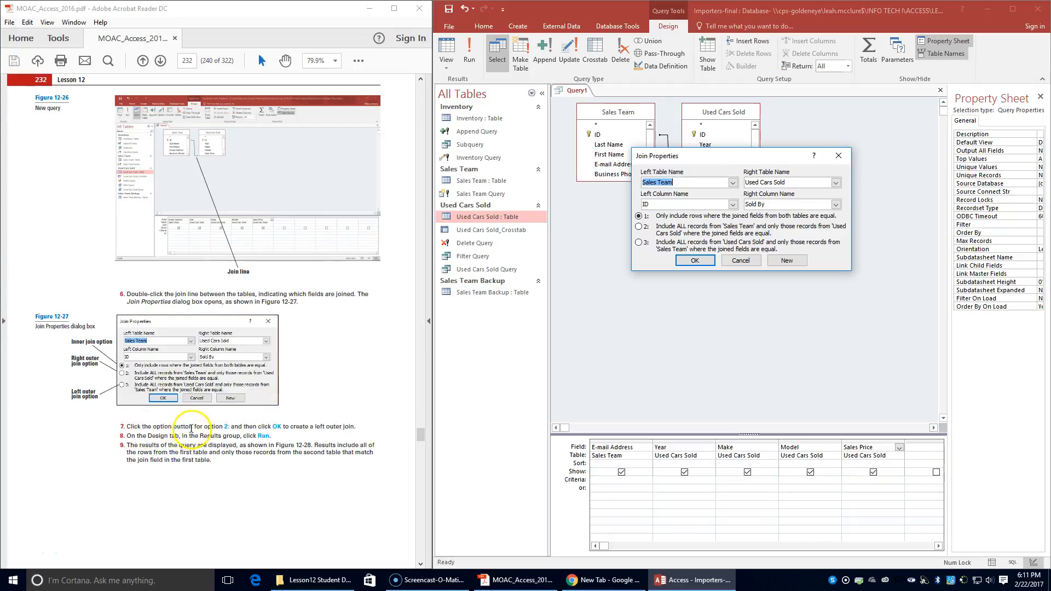
{"action": "left_click", "coordinate": [638, 227]}
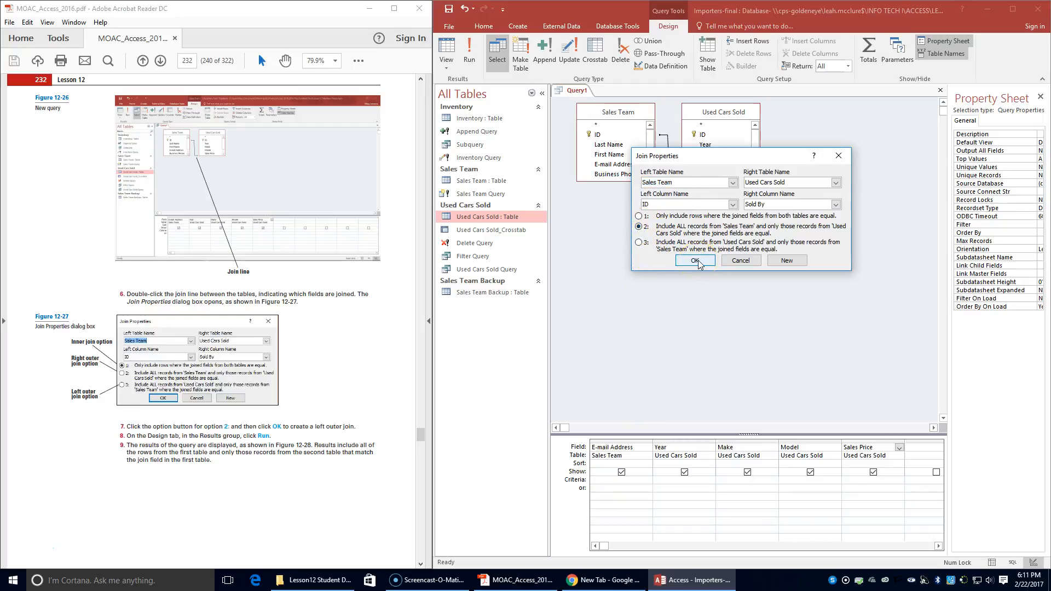
{"action": "left_click", "coordinate": [695, 261]}
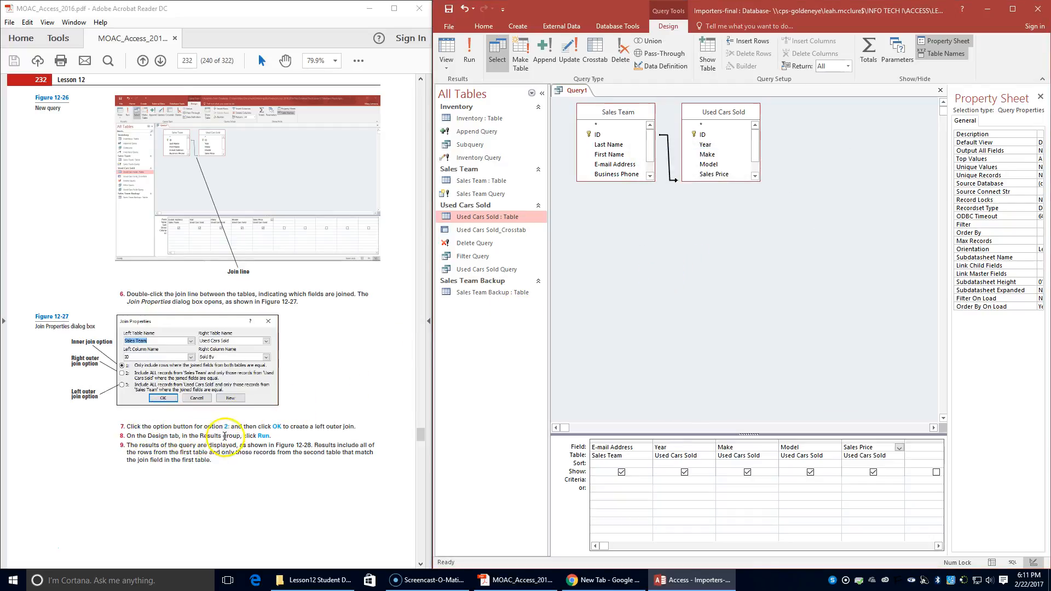
{"action": "left_click", "coordinate": [470, 50]}
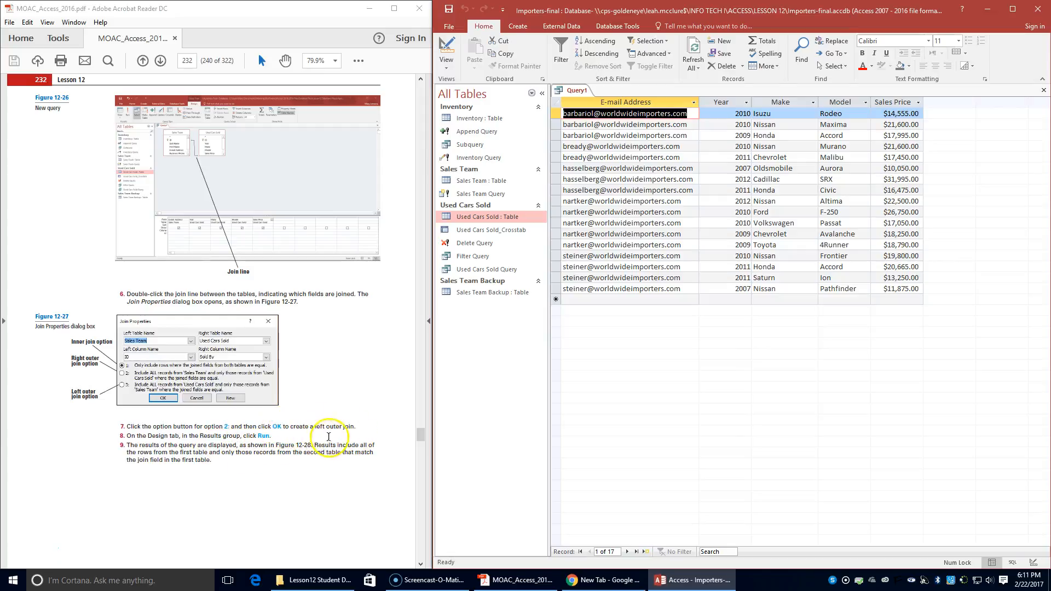
Save the left outer join query as Join Query and close it
{"action": "scroll", "coordinate": [222, 479], "scroll_direction": "down", "scroll_amount": 2}
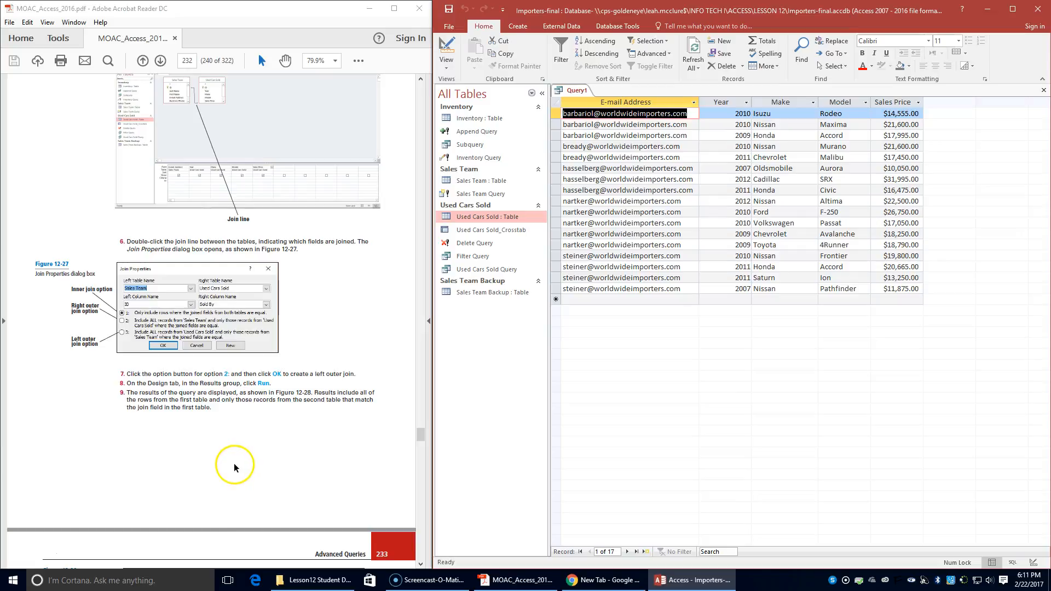
{"action": "scroll", "coordinate": [232, 469], "scroll_direction": "down", "scroll_amount": 10}
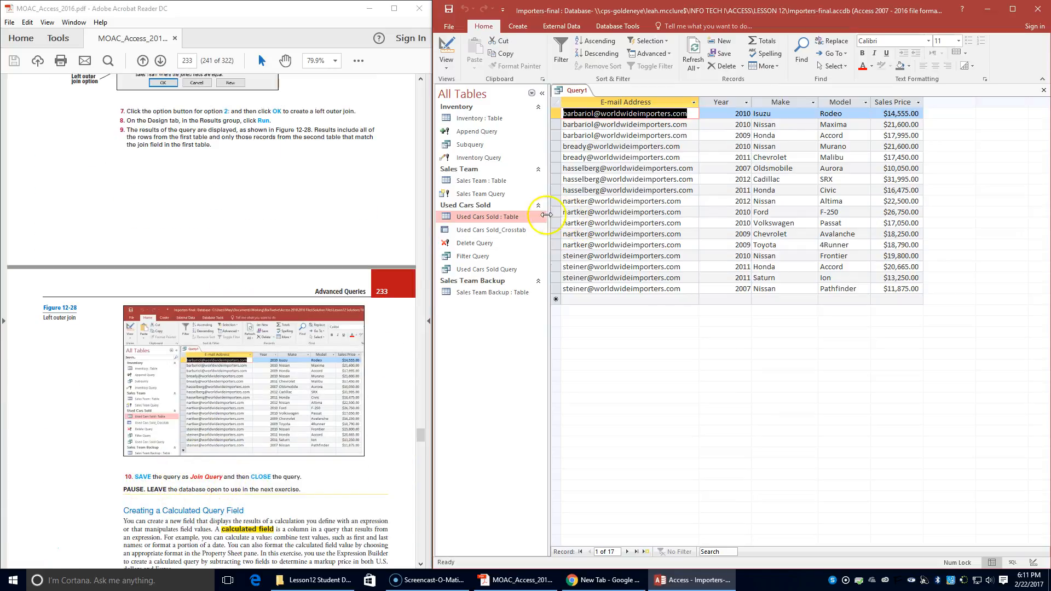
{"action": "right_click", "coordinate": [571, 90]}
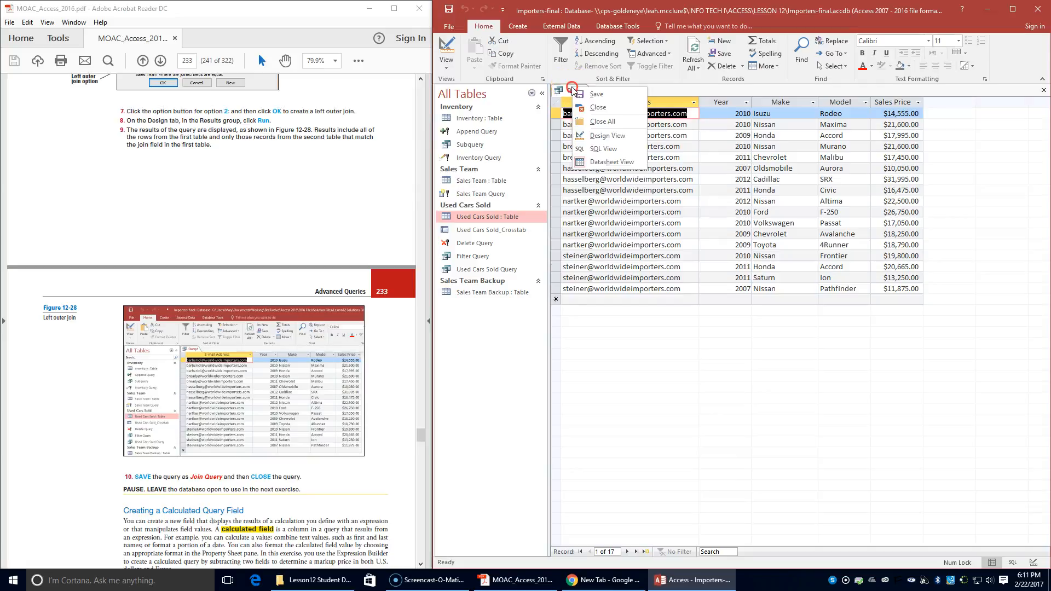
{"action": "left_click", "coordinate": [591, 97]}
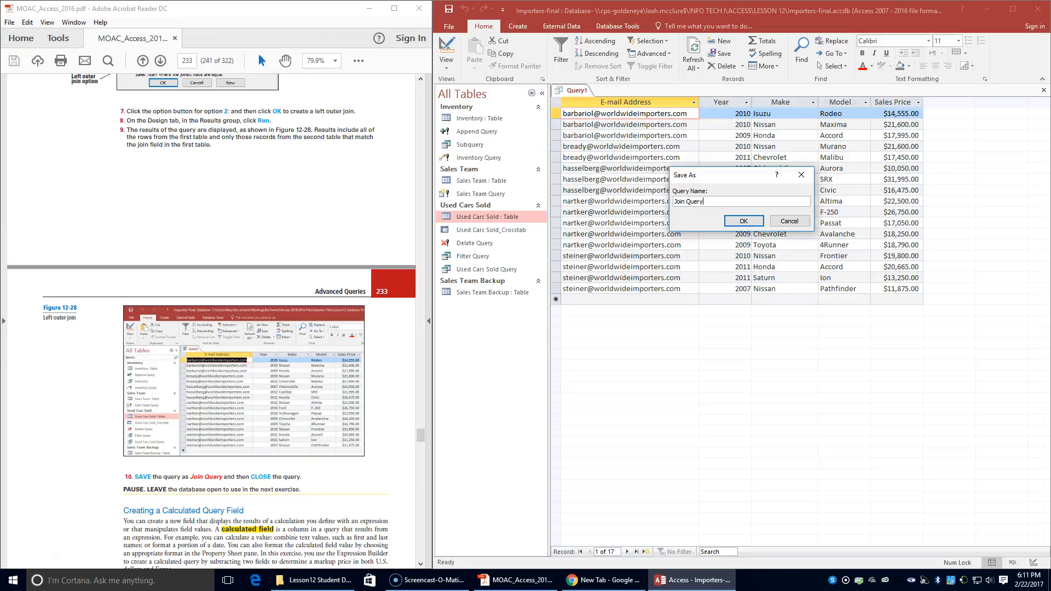
{"action": "left_click", "coordinate": [743, 220]}
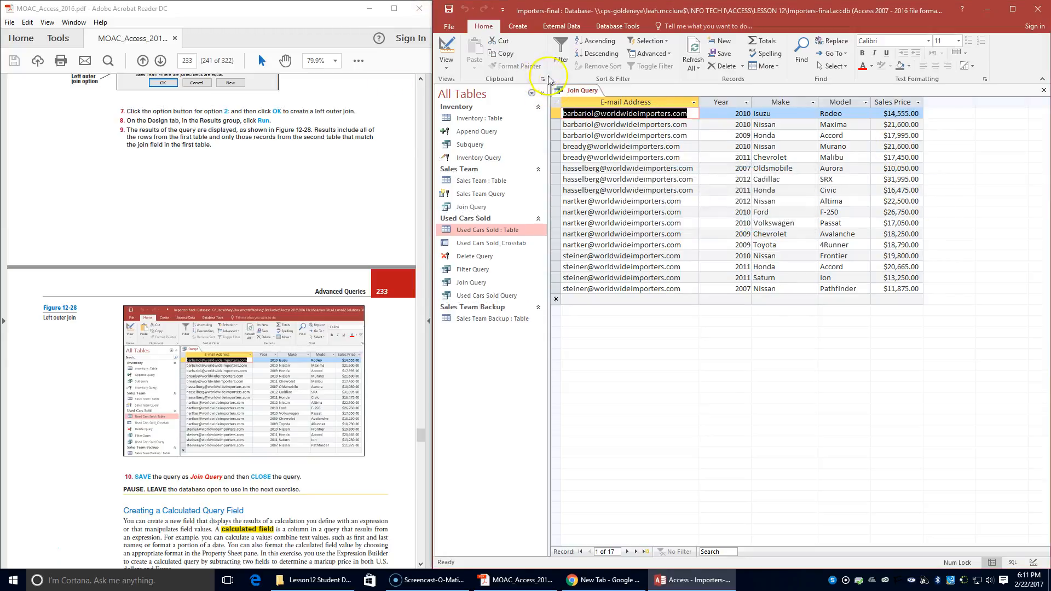
{"action": "right_click", "coordinate": [564, 93]}
{"action": "left_click", "coordinate": [574, 113]}
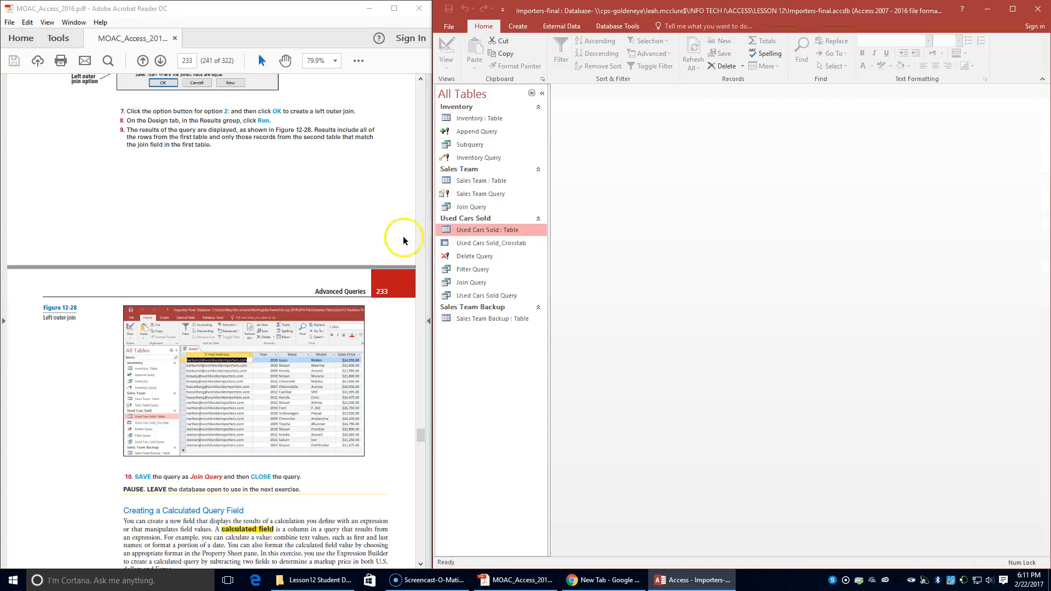
Read the Create a Calculated Query Field exercise in the textbook PDF
{"action": "scroll", "coordinate": [358, 321], "scroll_direction": "down", "scroll_amount": 5}
{"action": "scroll", "coordinate": [354, 352], "scroll_direction": "down", "scroll_amount": 10}
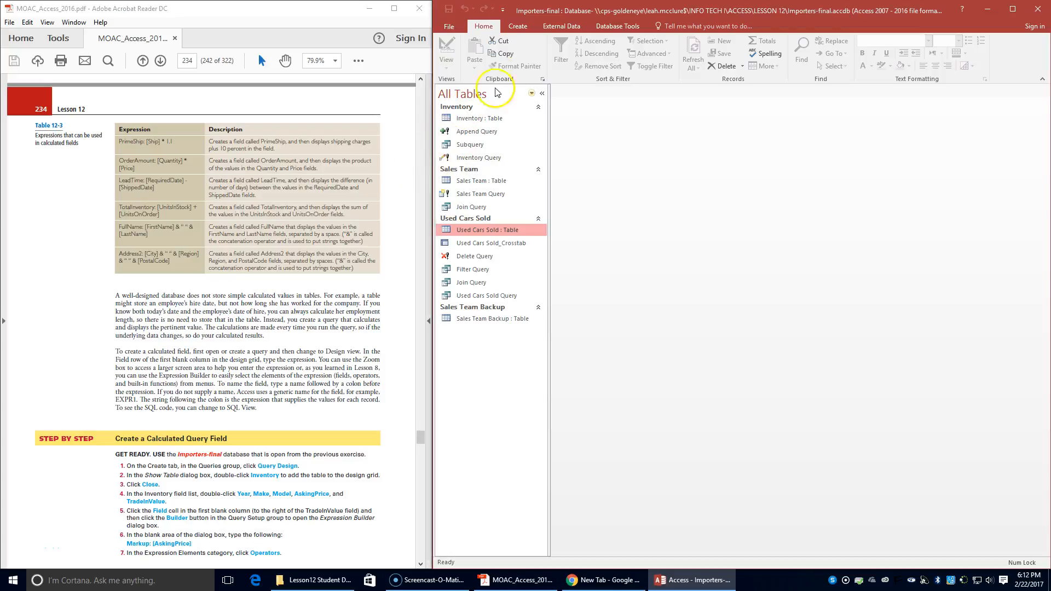
Create a new query in Design view based on the Inventory table
{"action": "left_click", "coordinate": [517, 26]}
{"action": "left_click", "coordinate": [595, 63]}
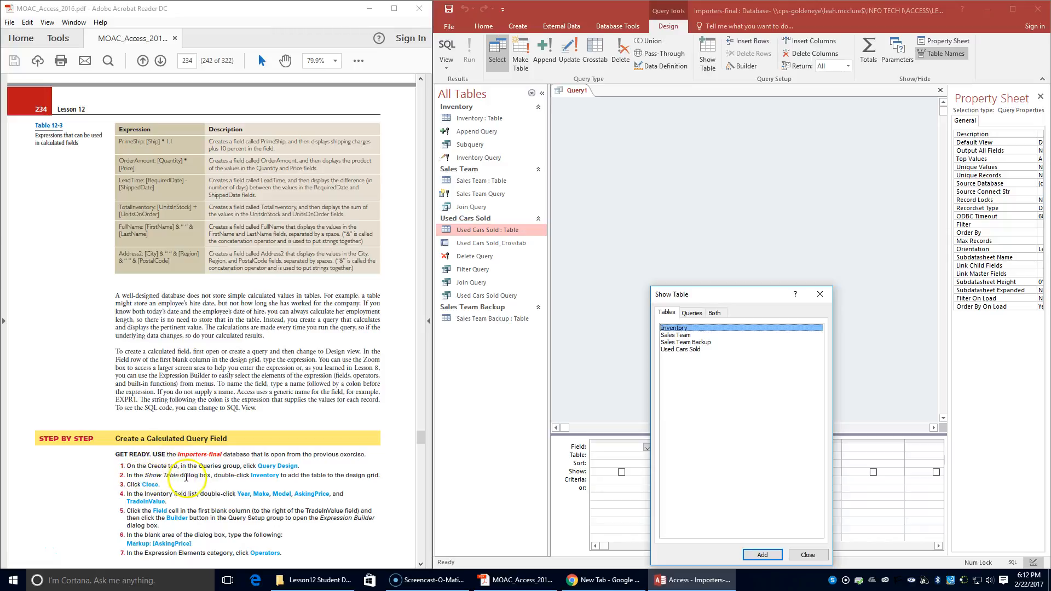
{"action": "double_click", "coordinate": [669, 328]}
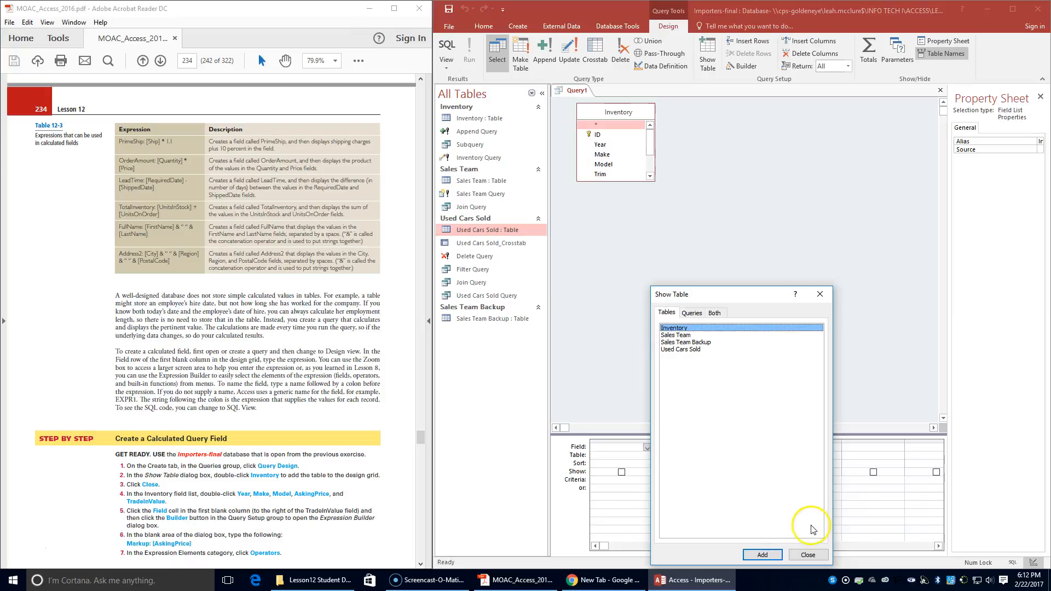
{"action": "left_click", "coordinate": [812, 555]}
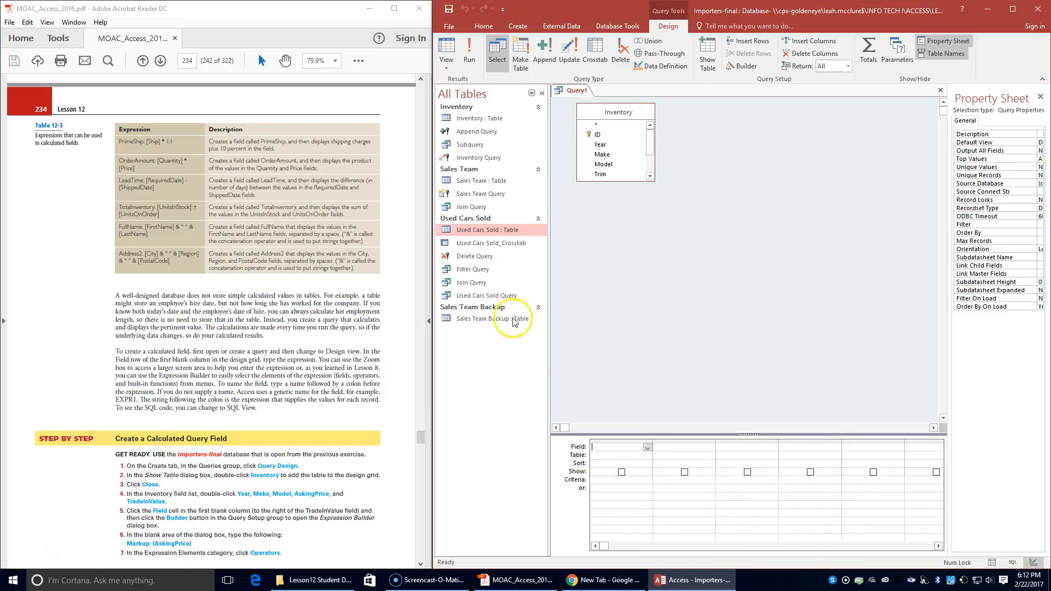
Add the Year, Make, Model, AskingPrice and TradeInValue fields from Inventory to the query grid
{"action": "left_click", "coordinate": [601, 145]}
{"action": "double_click", "coordinate": [601, 146]}
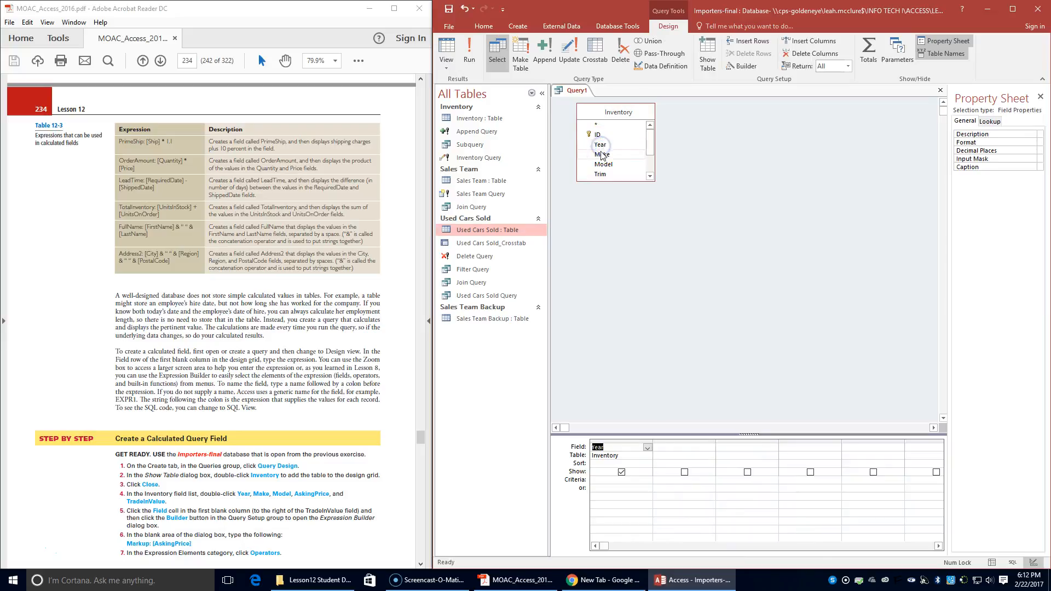
{"action": "double_click", "coordinate": [601, 154]}
{"action": "double_click", "coordinate": [603, 165]}
{"action": "scroll", "coordinate": [651, 176], "scroll_direction": "down", "scroll_amount": 2}
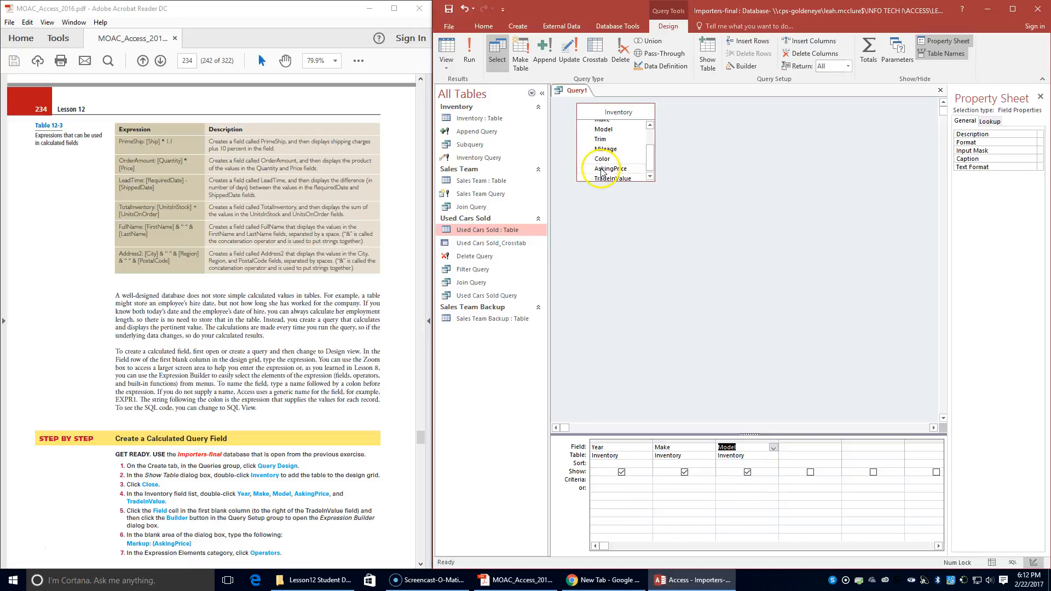
{"action": "left_click", "coordinate": [602, 169]}
{"action": "double_click", "coordinate": [608, 169]}
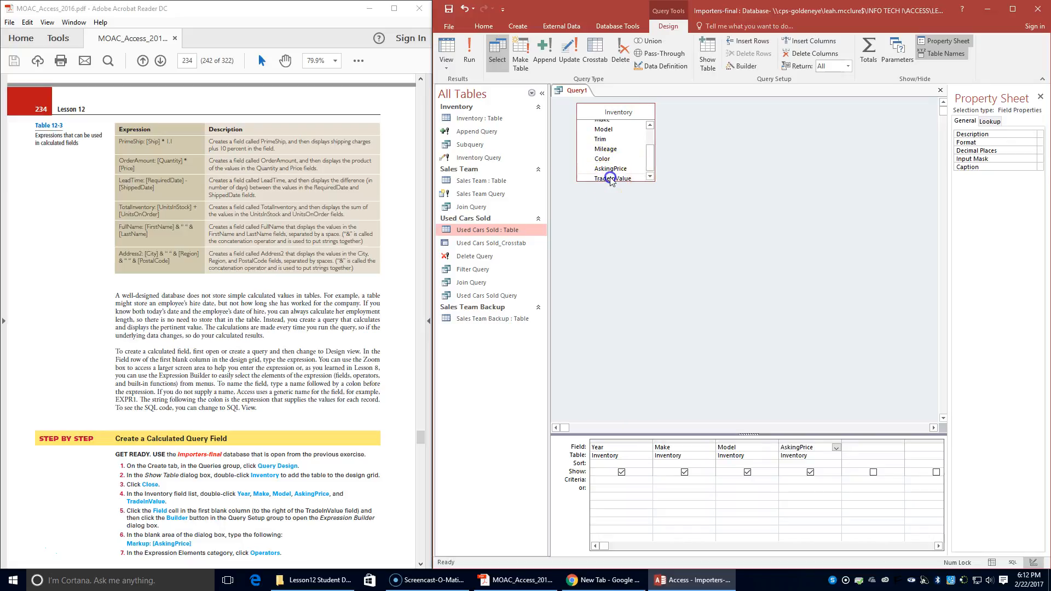
{"action": "double_click", "coordinate": [610, 179]}
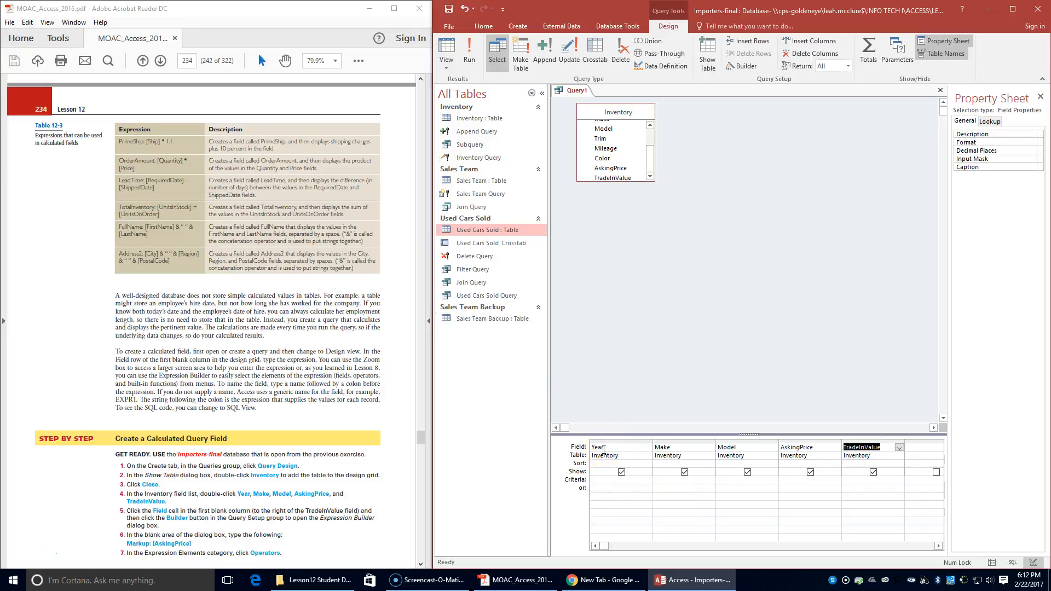
In the Expression Builder for the first blank column after TradeInValue, enter the expression Markup: [AskingPrice]
{"action": "left_click", "coordinate": [926, 447]}
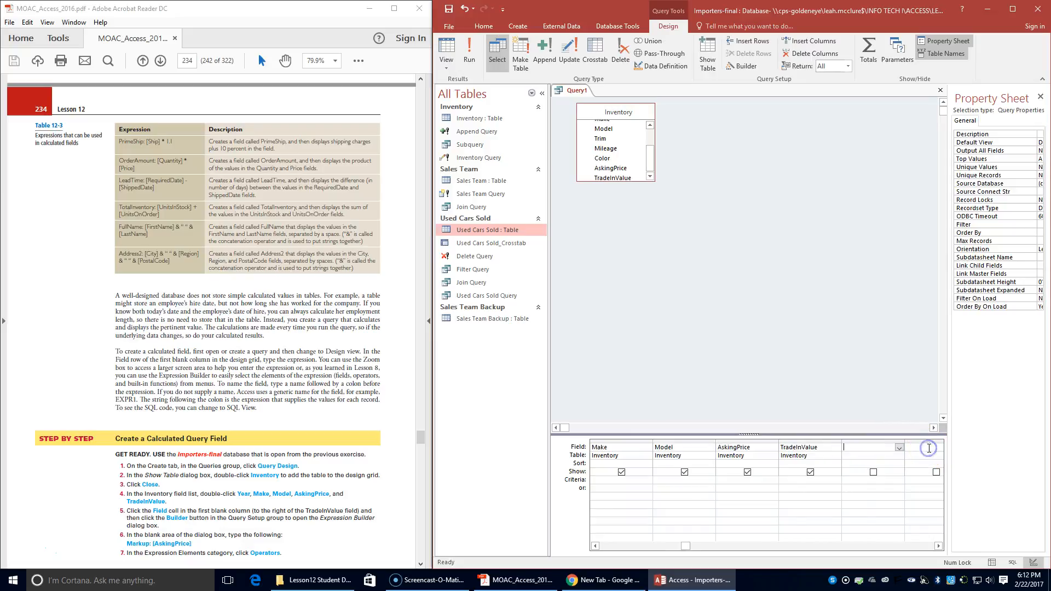
{"action": "left_click", "coordinate": [899, 447]}
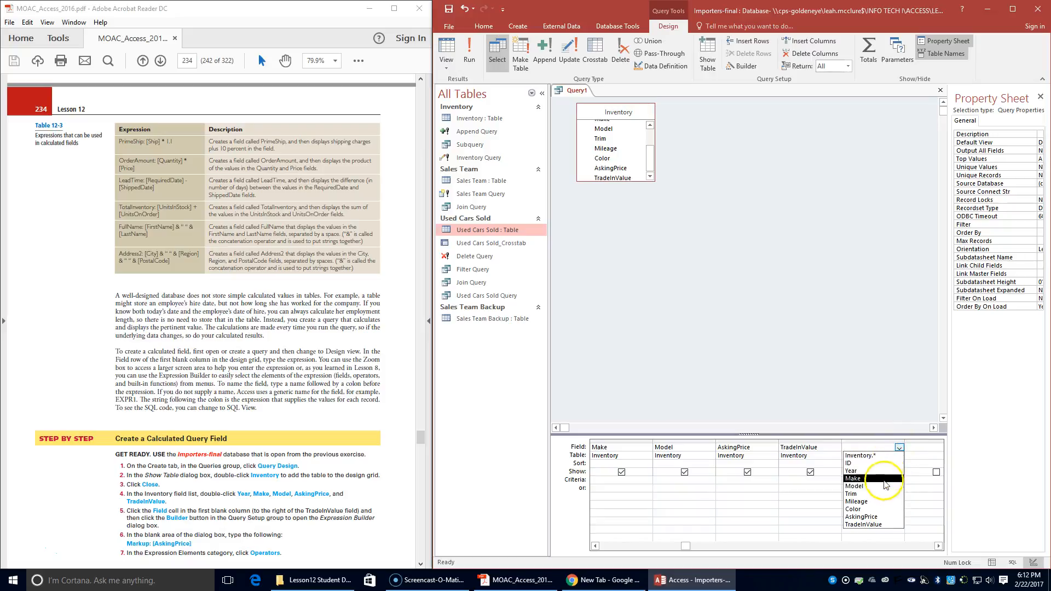
{"action": "left_click", "coordinate": [838, 415]}
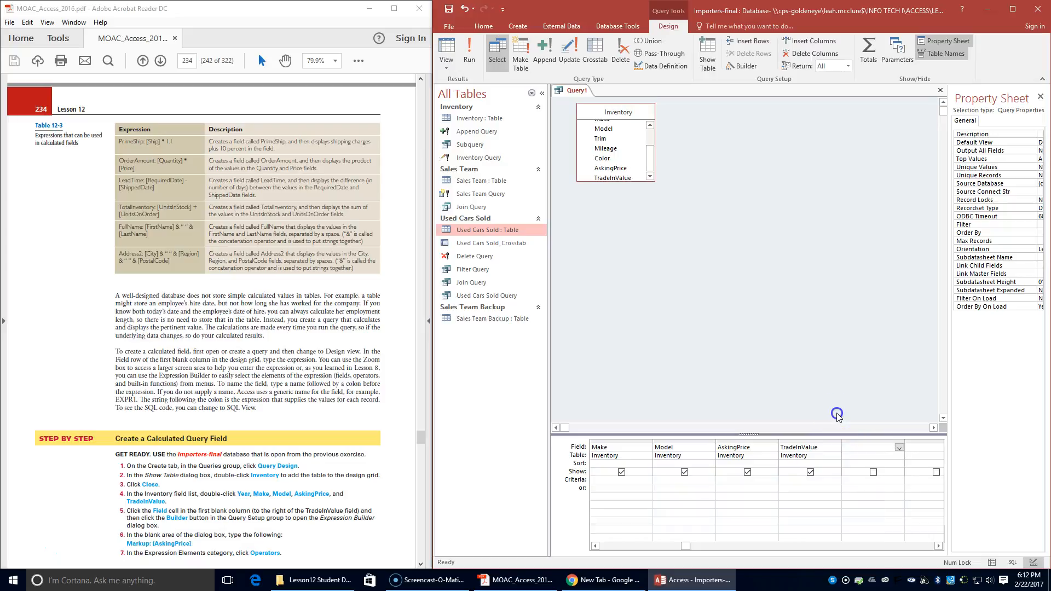
{"action": "left_click", "coordinate": [863, 442]}
{"action": "left_click", "coordinate": [847, 449]}
{"action": "left_click", "coordinate": [747, 66]}
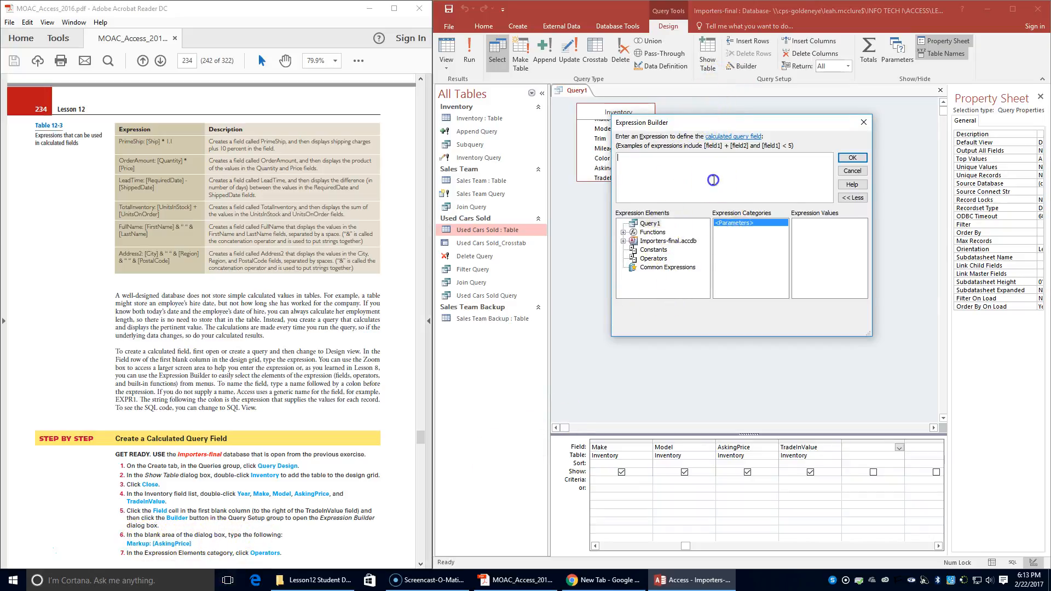
{"action": "type", "text": "Ma"}
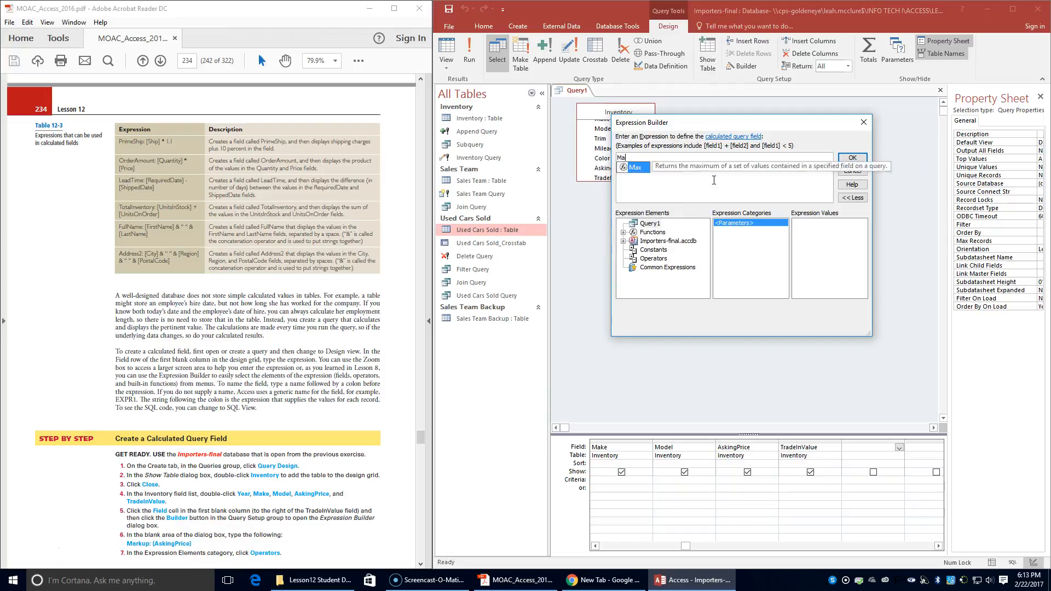
{"action": "type", "text": "rku=p"}
{"action": "key", "text": "BackSpace"}
{"action": "key", "text": "BackSpace"}
{"action": "type", "text": "p:"}
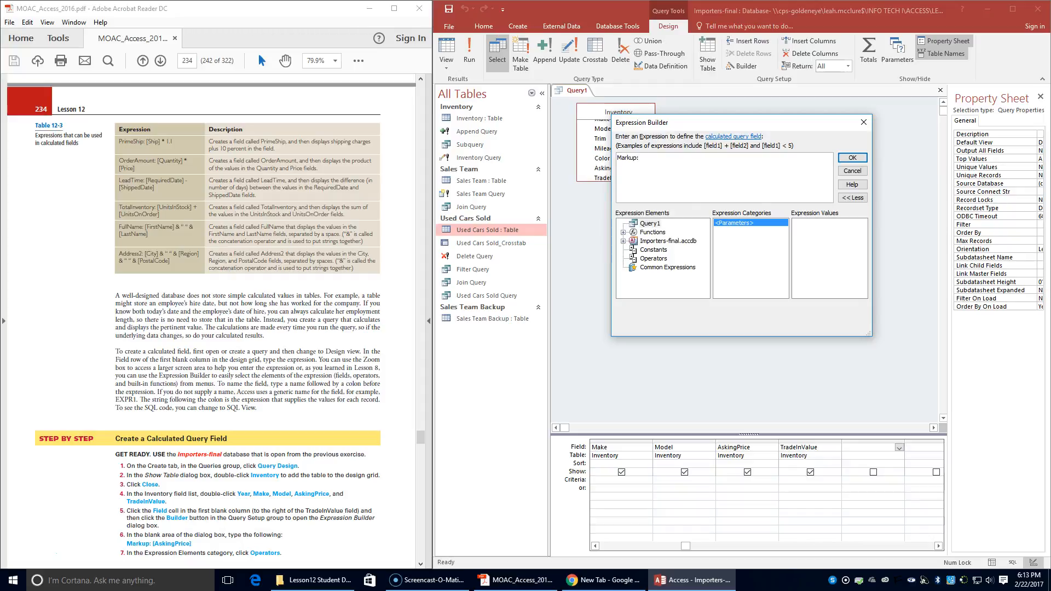
{"action": "type", "text": " [AskingPrice"}
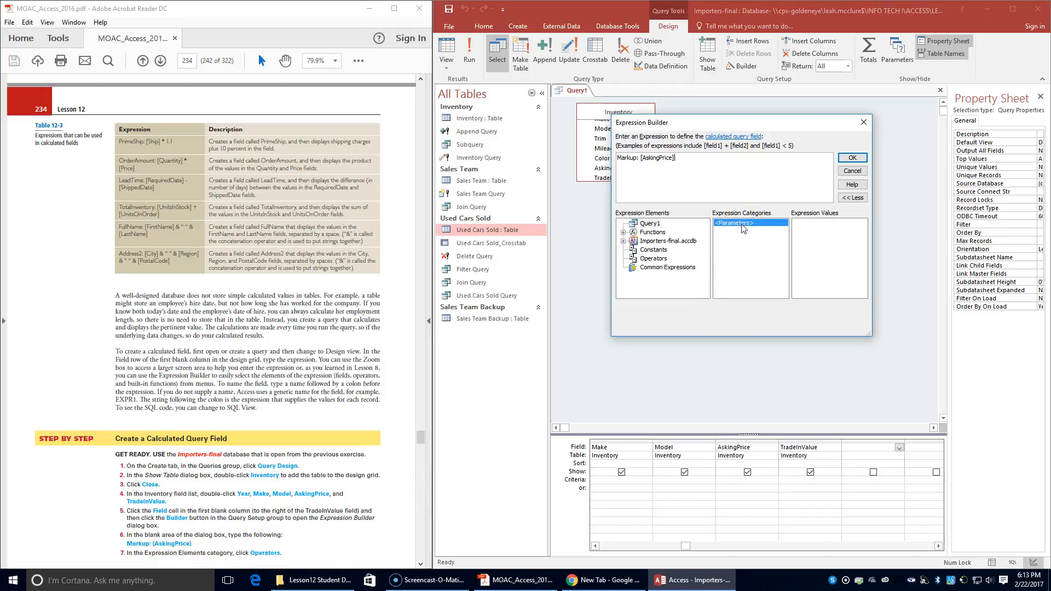
Append the minus operator to the Markup expression from the builder's list of operators
{"action": "left_click", "coordinate": [654, 258]}
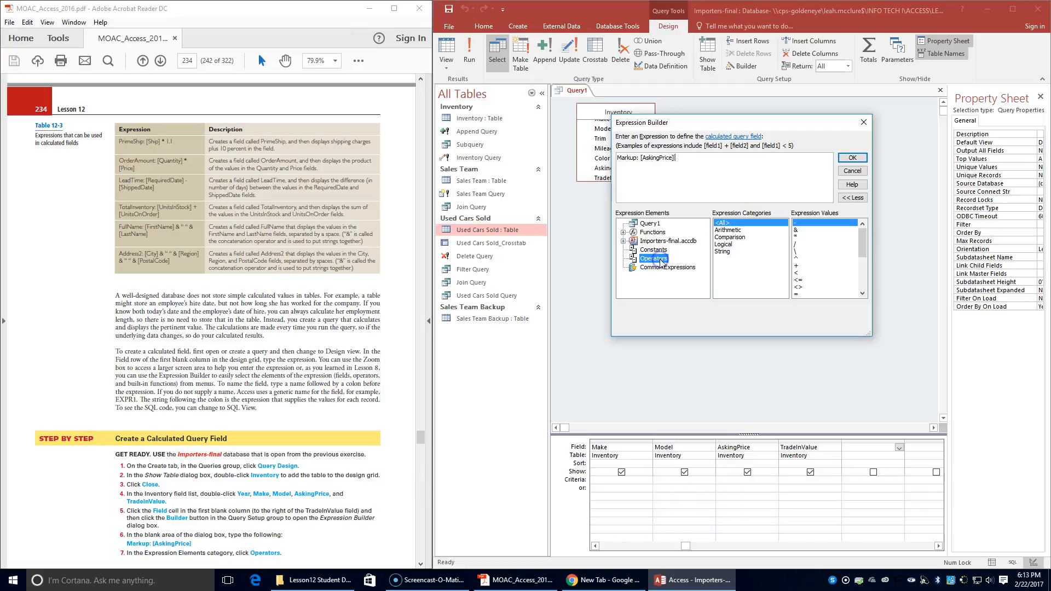
{"action": "scroll", "coordinate": [298, 372], "scroll_direction": "down", "scroll_amount": 5}
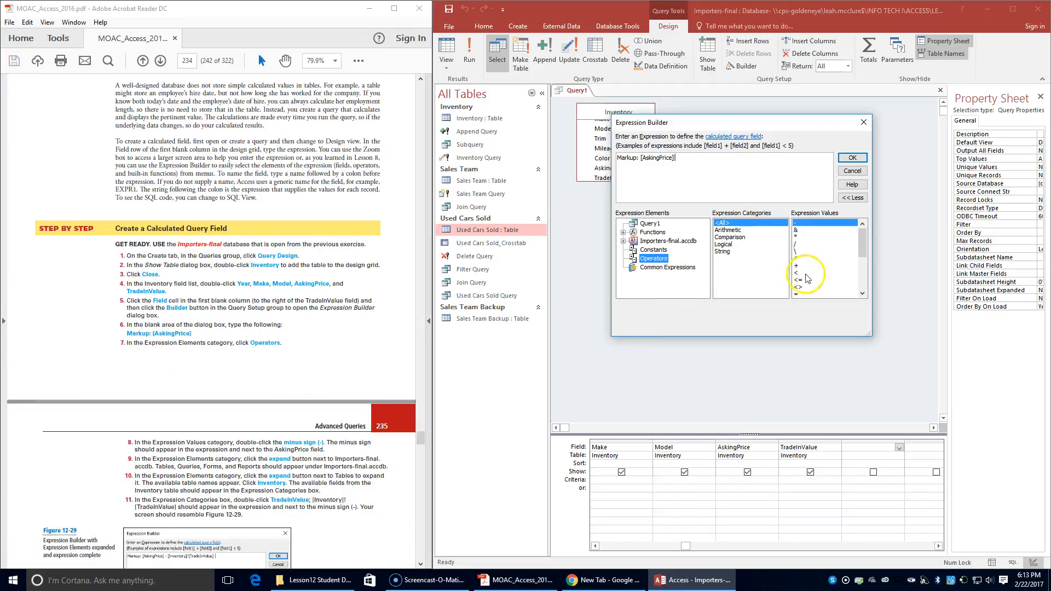
{"action": "double_click", "coordinate": [795, 224]}
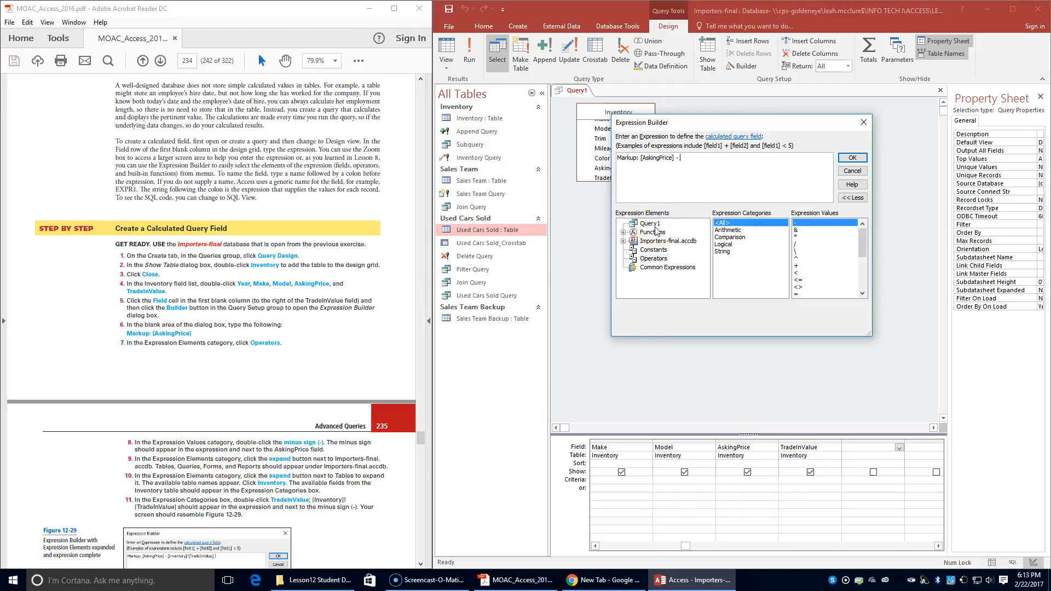
Complete the Markup expression with the Inventory table's TradeInValue field, check it against the textbook figure and accept it
{"action": "left_click", "coordinate": [623, 241]}
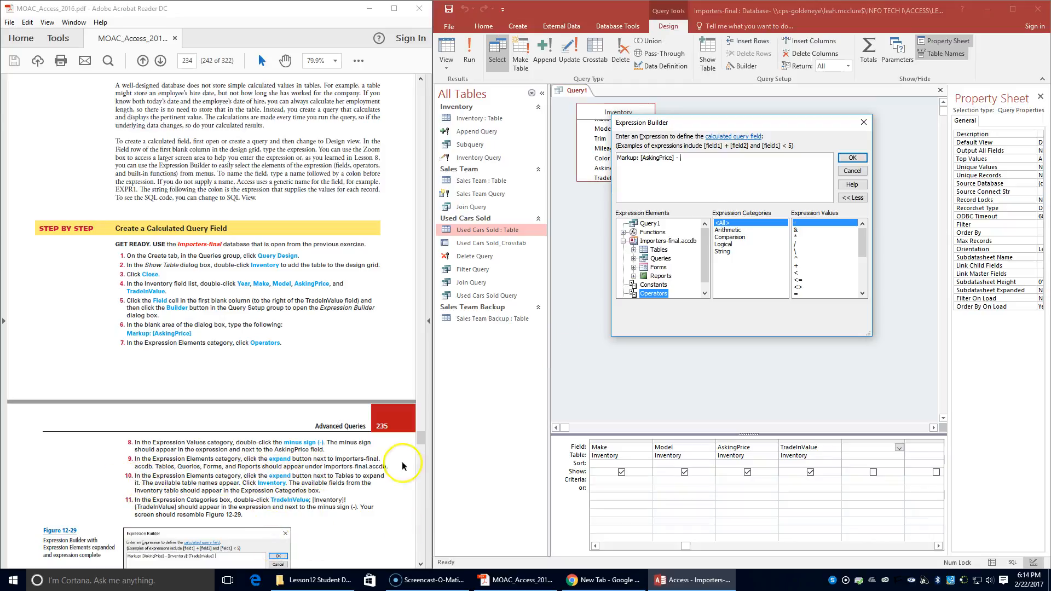
{"action": "left_click", "coordinate": [633, 250]}
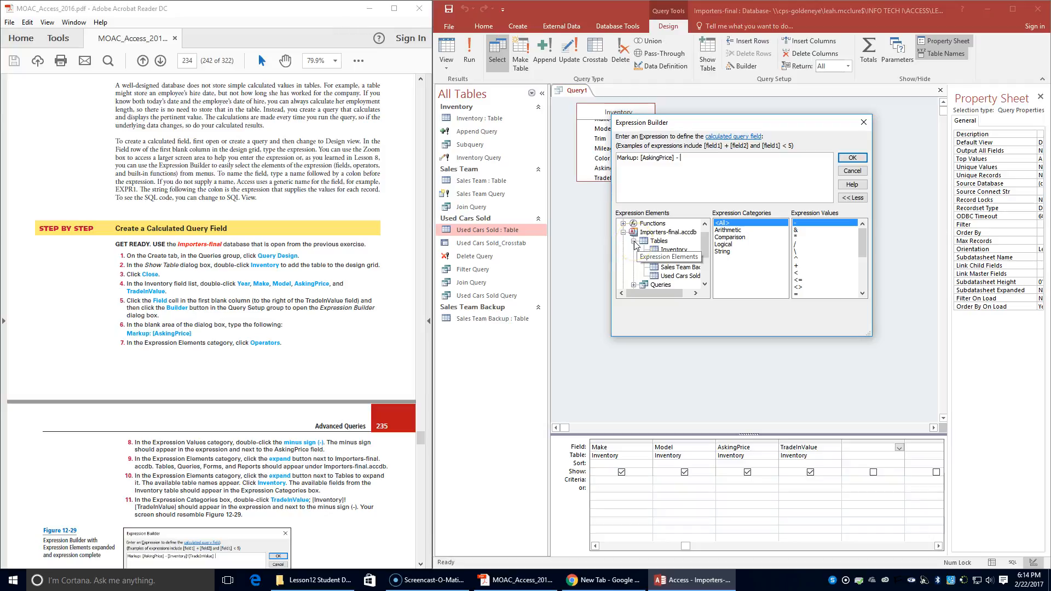
{"action": "left_click", "coordinate": [659, 250]}
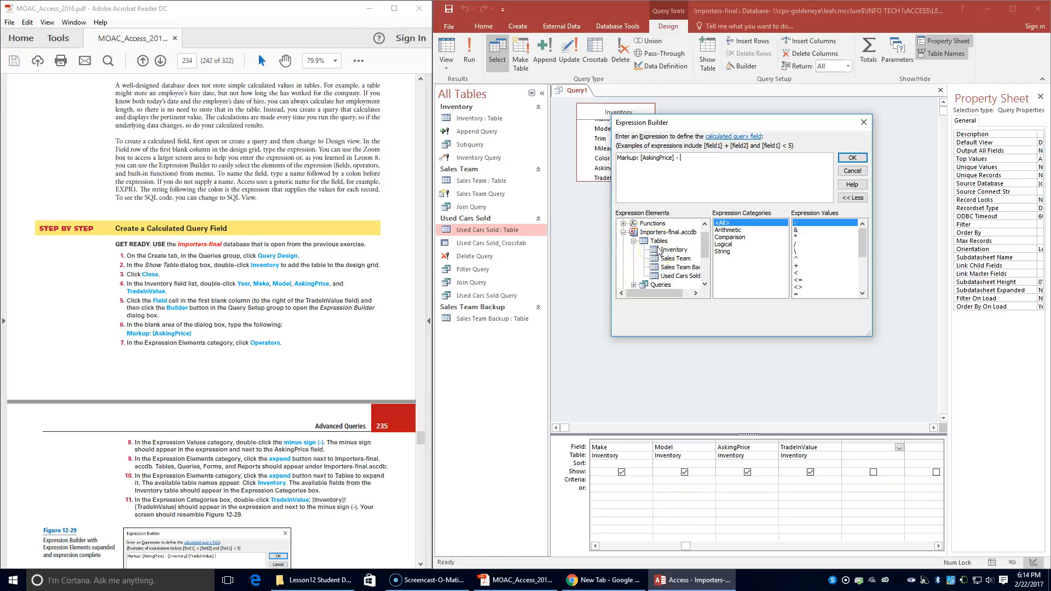
{"action": "left_click", "coordinate": [659, 250]}
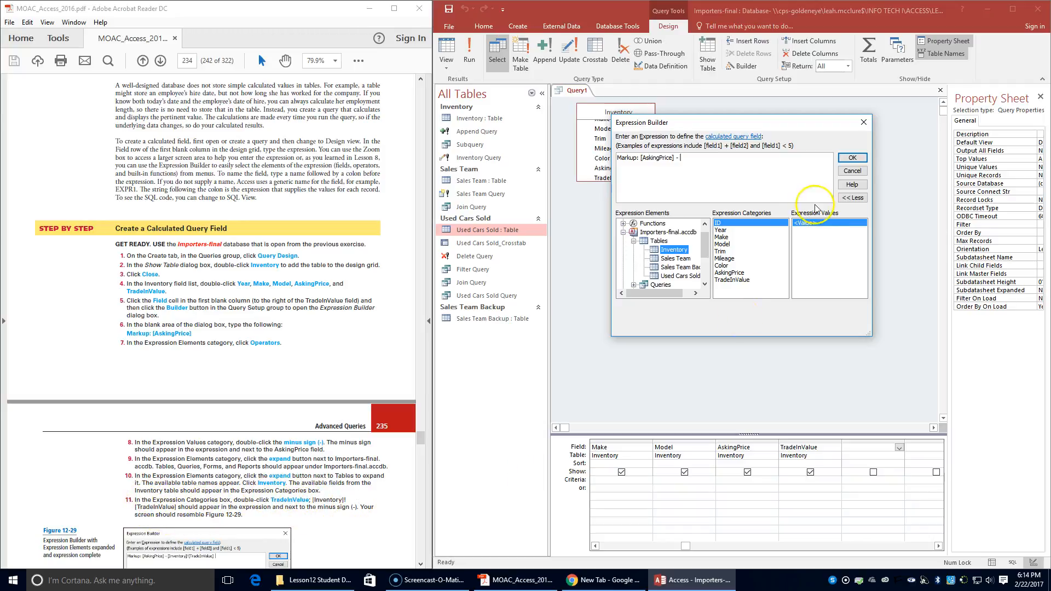
{"action": "double_click", "coordinate": [732, 279]}
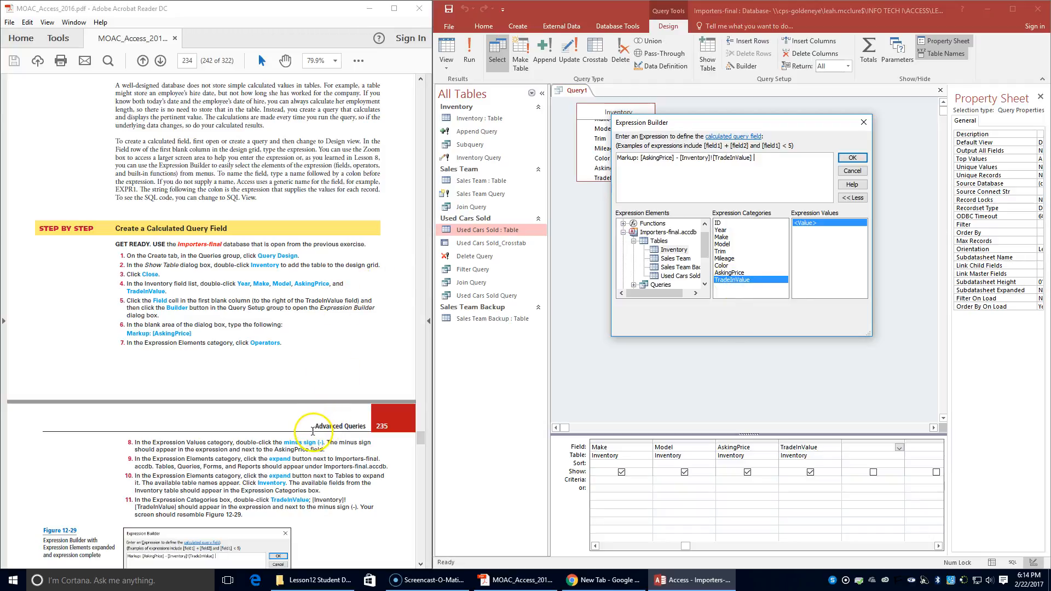
{"action": "scroll", "coordinate": [312, 433], "scroll_direction": "down", "scroll_amount": 1}
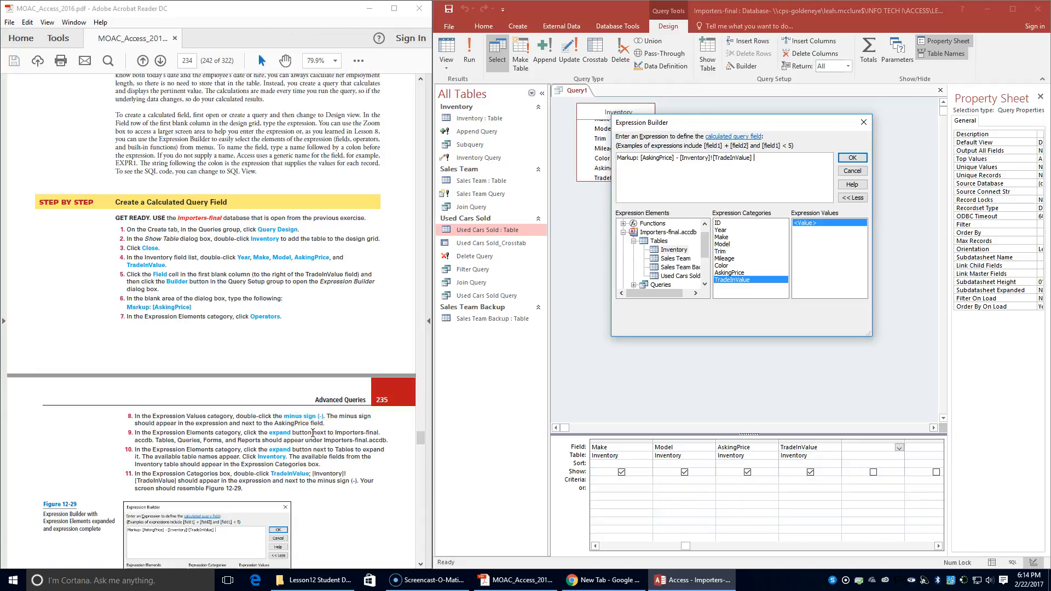
{"action": "scroll", "coordinate": [312, 433], "scroll_direction": "down", "scroll_amount": 1}
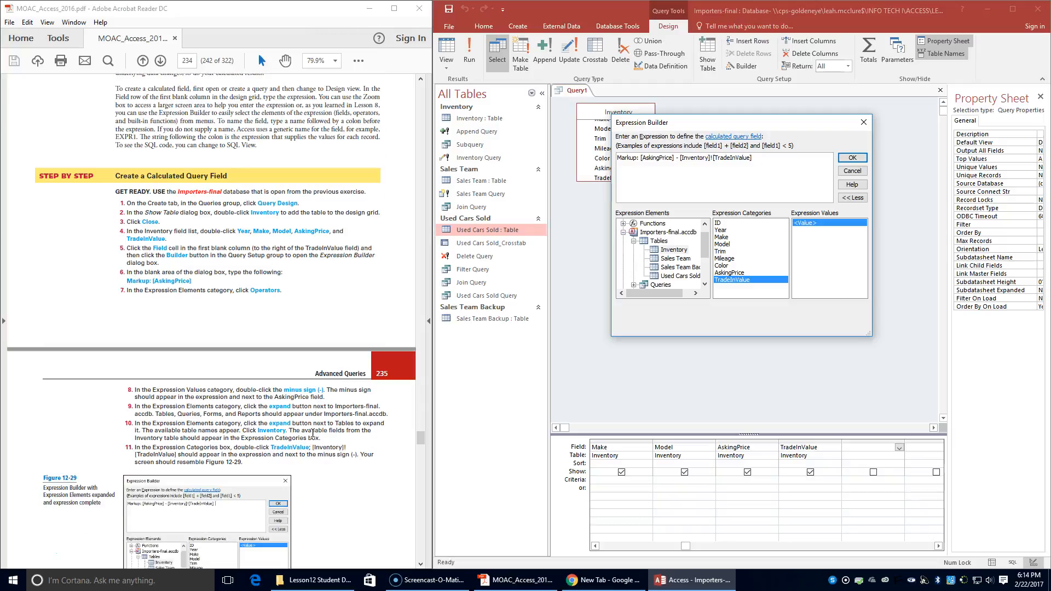
{"action": "scroll", "coordinate": [227, 462], "scroll_direction": "down", "scroll_amount": 2}
{"action": "scroll", "coordinate": [226, 461], "scroll_direction": "down", "scroll_amount": 1}
{"action": "scroll", "coordinate": [226, 459], "scroll_direction": "down", "scroll_amount": 4}
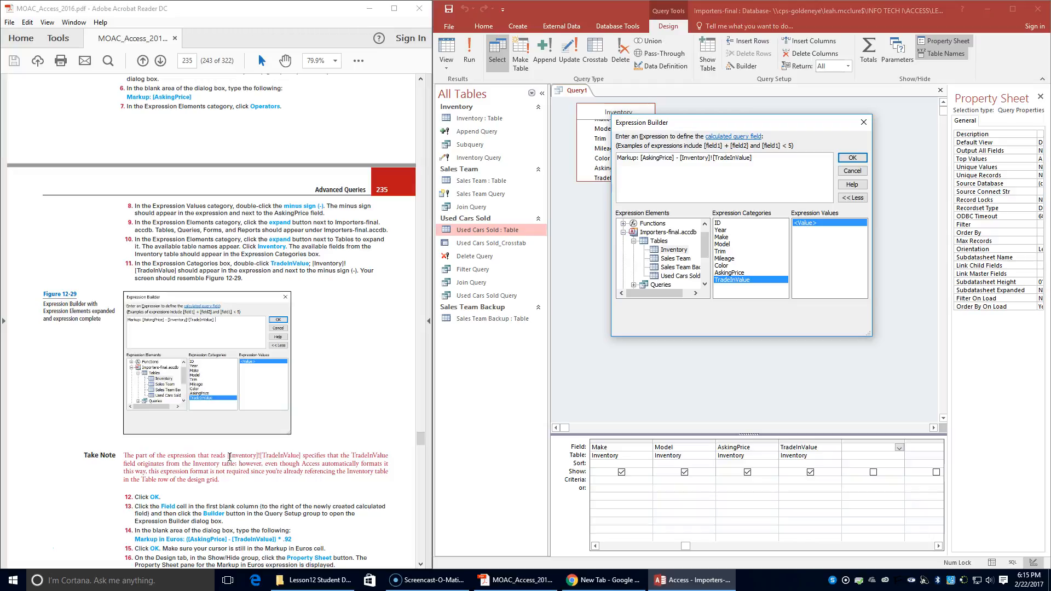
{"action": "left_click", "coordinate": [855, 160]}
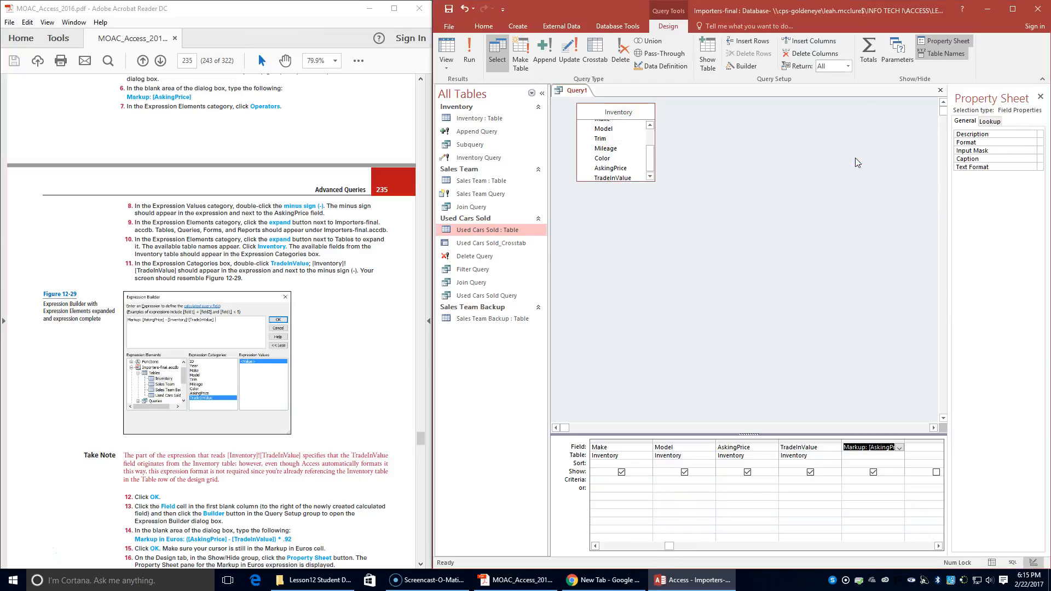
Build a second calculated field in the next blank column with the expression Markup in Euros:([AskingPrice]-[TradeInValue])*.92
{"action": "left_click", "coordinate": [664, 456]}
{"action": "left_click", "coordinate": [928, 448]}
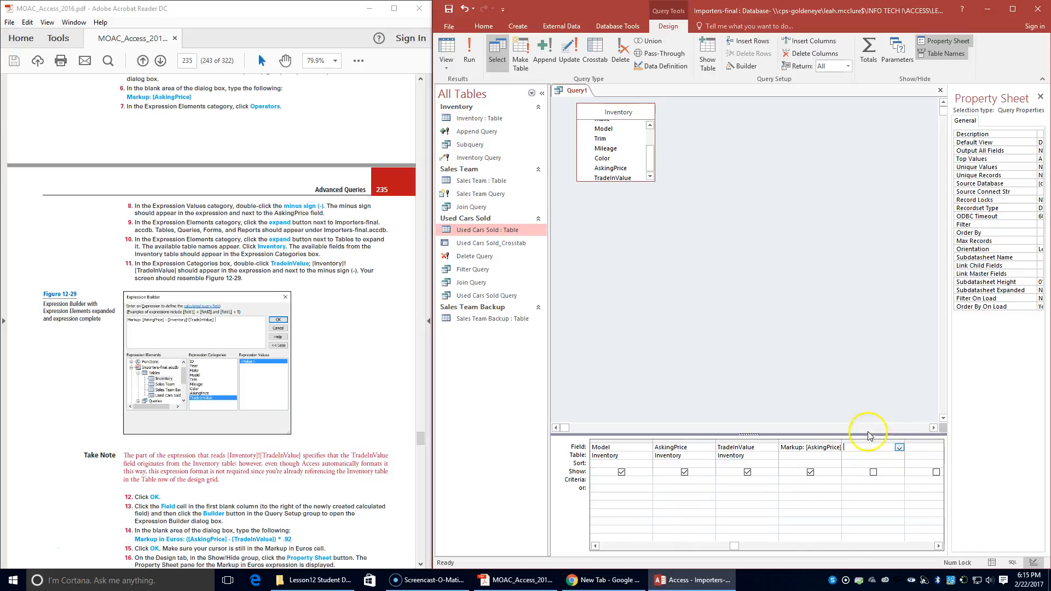
{"action": "left_click", "coordinate": [746, 66]}
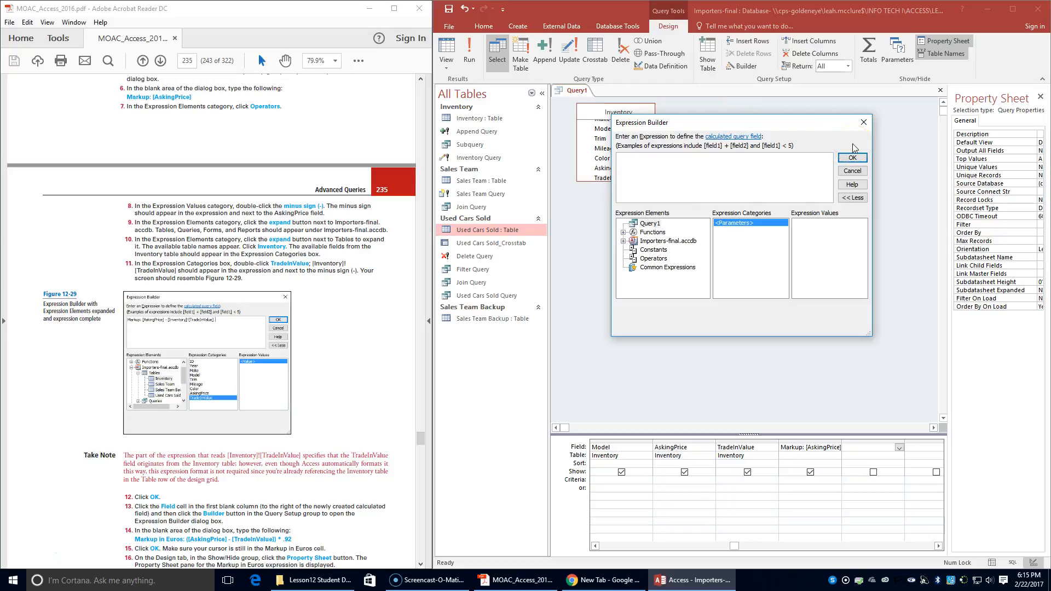
{"action": "type", "text": "Markup i"}
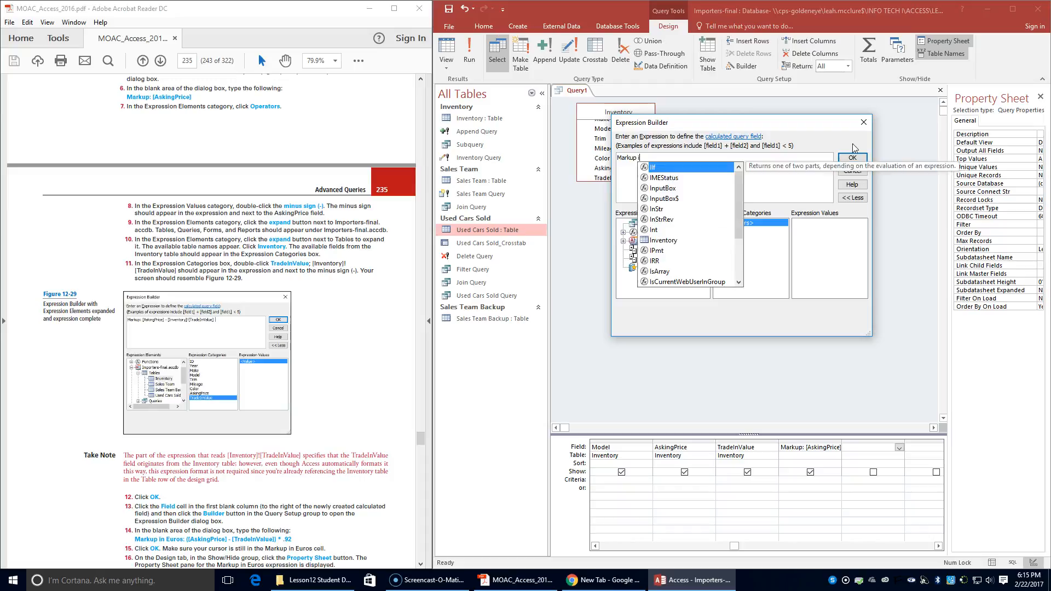
{"action": "type", "text": "n Eruros"}
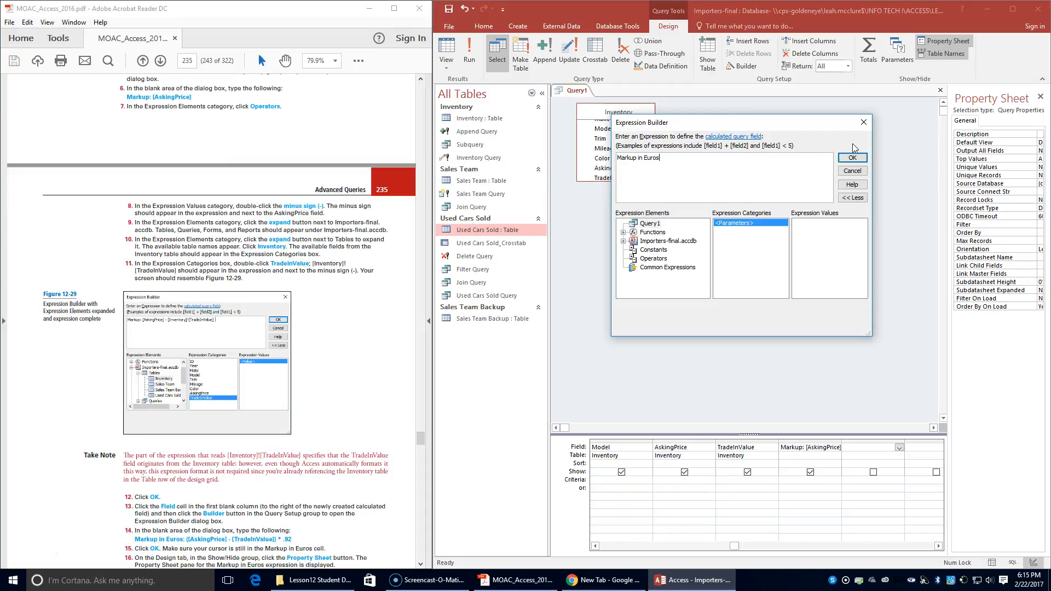
{"action": "type", "text": ":"}
{"action": "type", "text": "("}
{"action": "type", "text": "[Asking"}
{"action": "type", "text": "Price"}
{"action": "type", "text": "] -"}
{"action": "type", "text": "[Tras"}
{"action": "type", "text": "eIn"}
{"action": "type", "text": "Value"}
{"action": "key", "text": "BackSpace"}
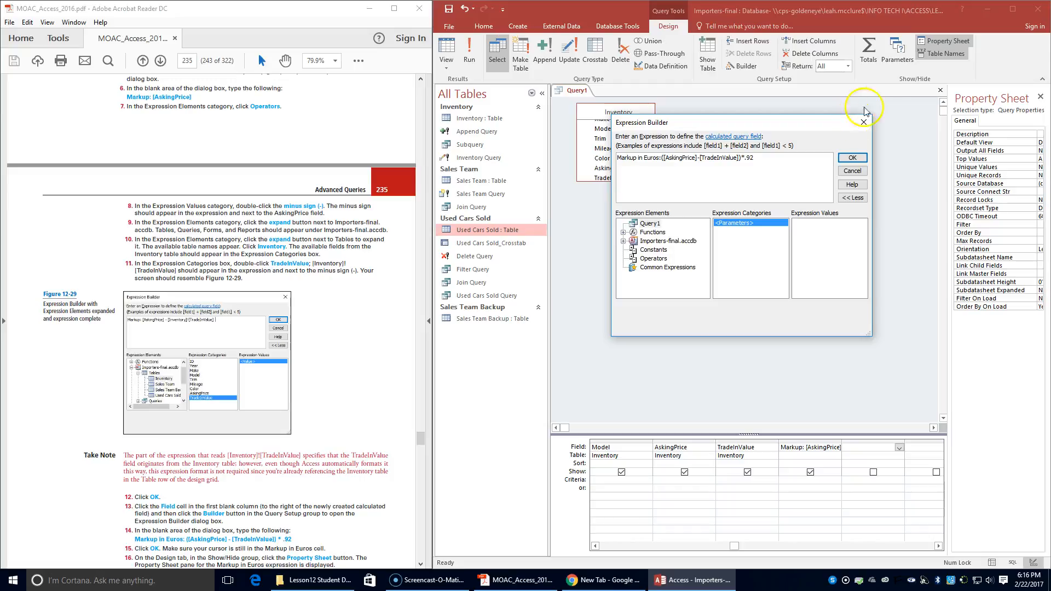
{"action": "left_click", "coordinate": [852, 158]}
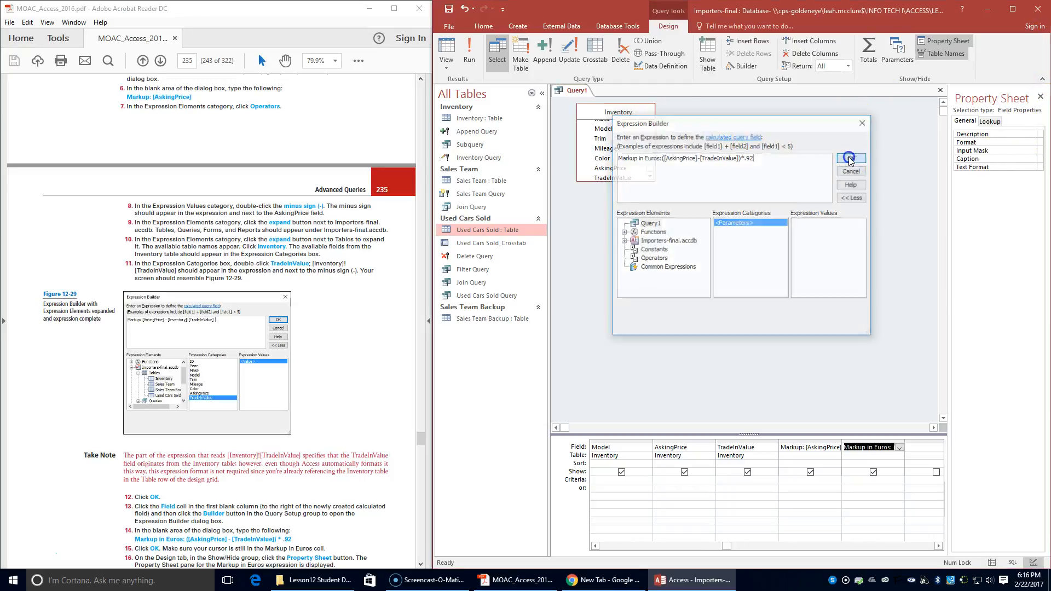
Hide the Property Sheet and show it again for the Markup in Euros field
{"action": "scroll", "coordinate": [214, 361], "scroll_direction": "down", "scroll_amount": 1}
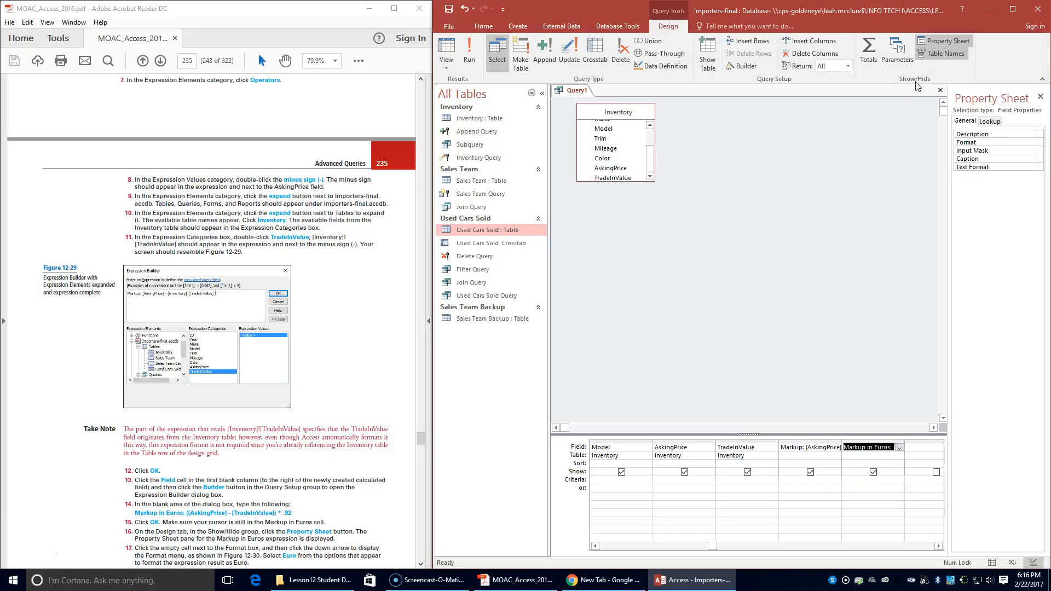
{"action": "left_click", "coordinate": [935, 42]}
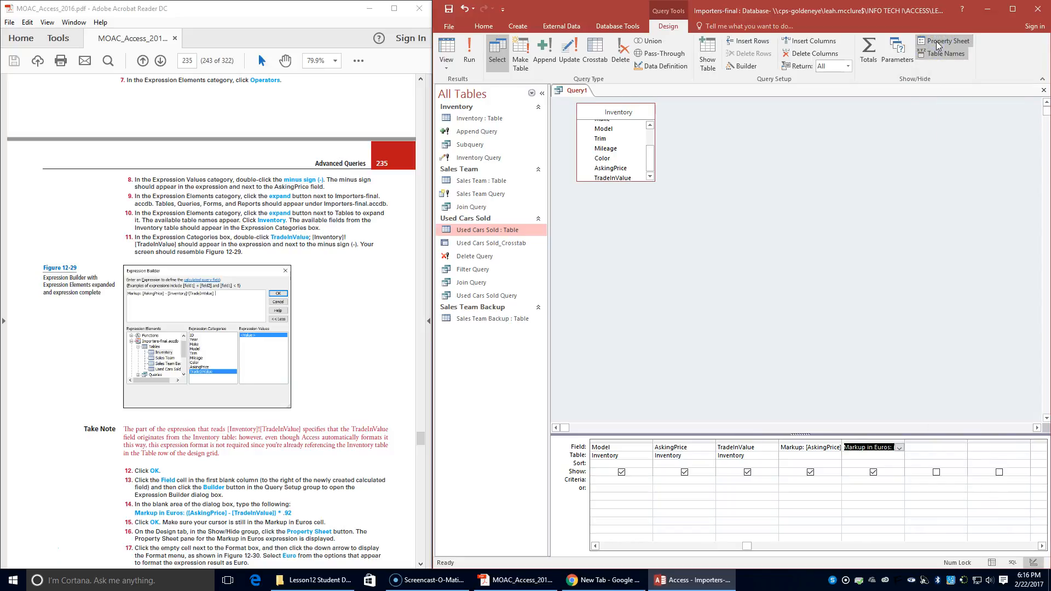
{"action": "left_click", "coordinate": [937, 44]}
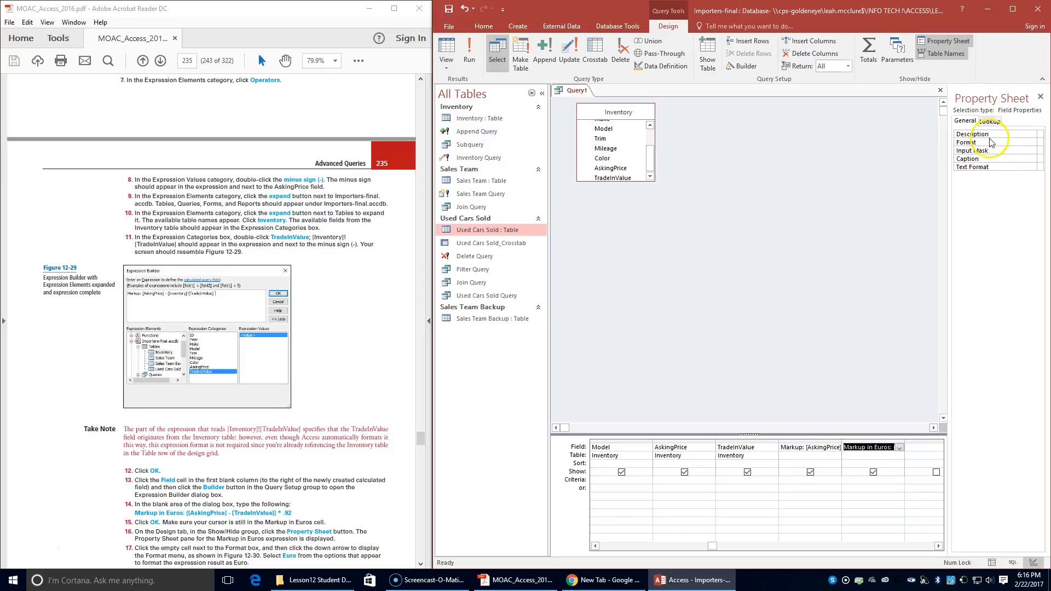
Widen the Property Sheet pane enough to read the Format options and resize the database window beside the textbook
{"action": "left_click", "coordinate": [1039, 144]}
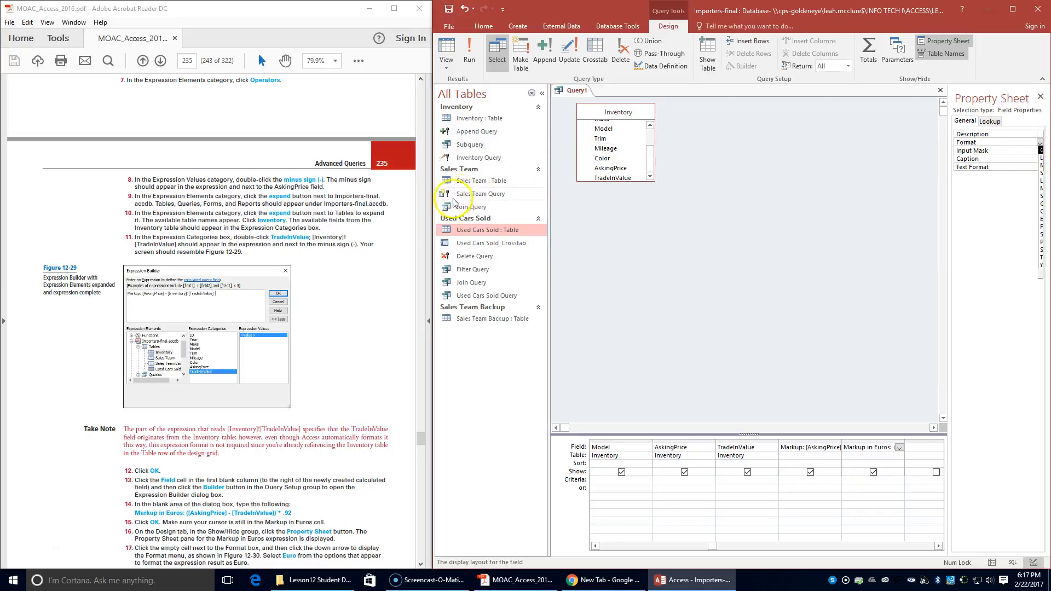
{"action": "left_click_drag", "start_coordinate": [435, 227], "coordinate": [245, 226]}
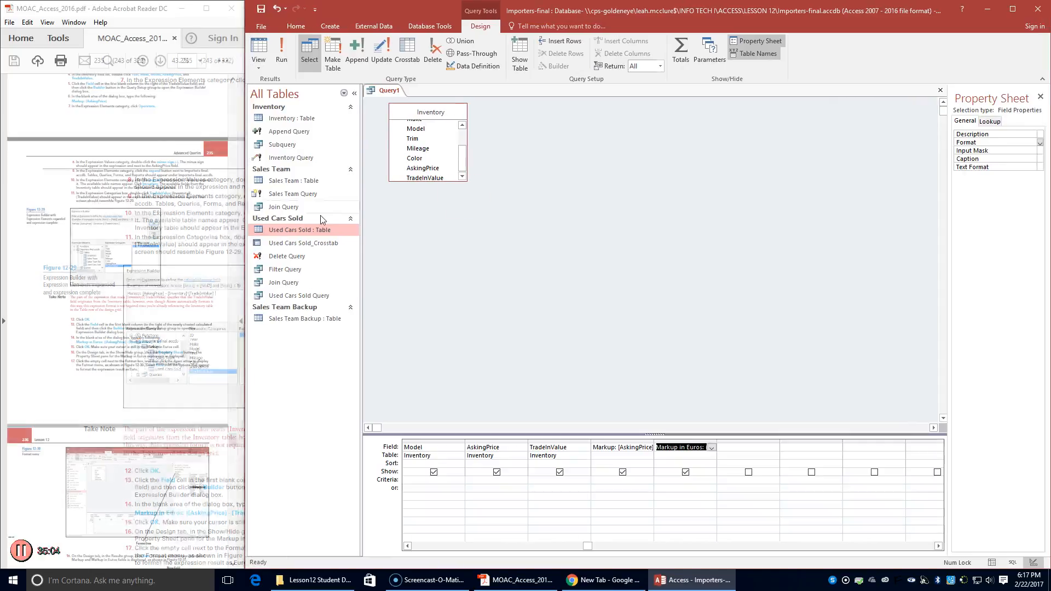
{"action": "left_click", "coordinate": [1040, 142]}
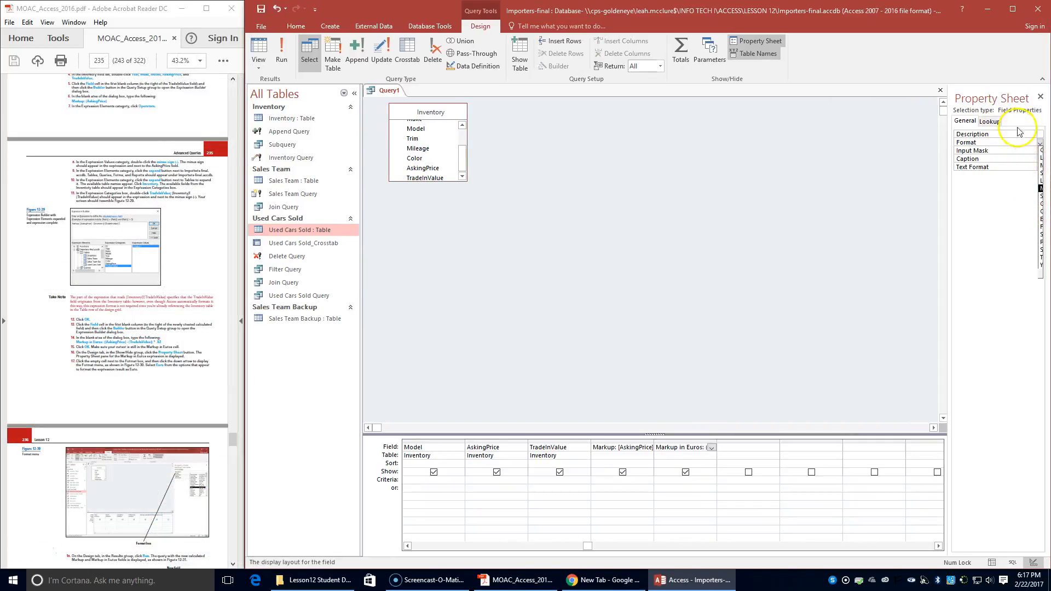
{"action": "left_click_drag", "start_coordinate": [950, 148], "coordinate": [908, 157]}
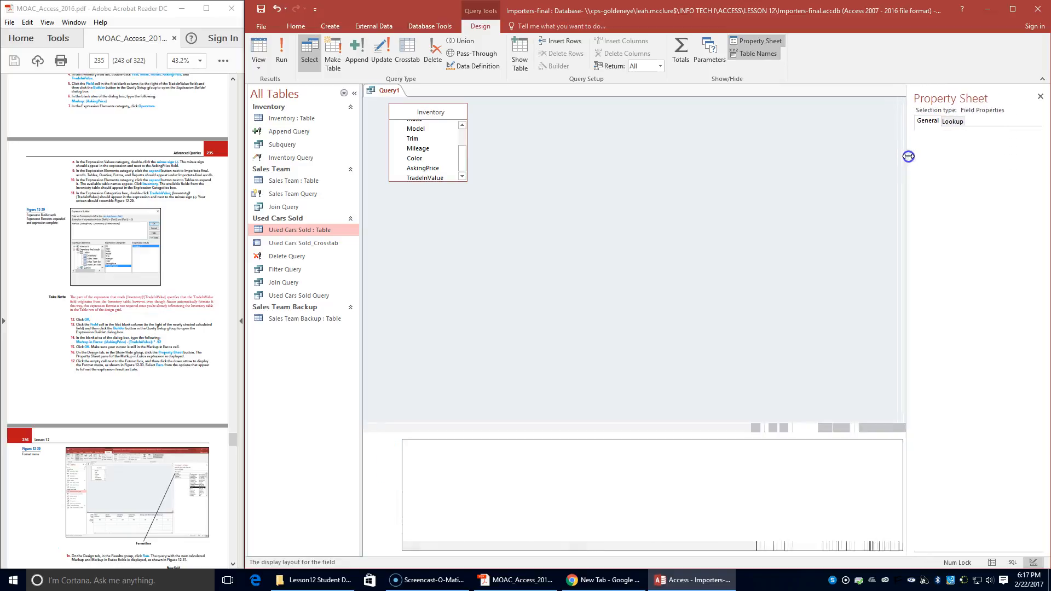
{"action": "left_click", "coordinate": [1026, 141]}
{"action": "left_click", "coordinate": [1037, 144]}
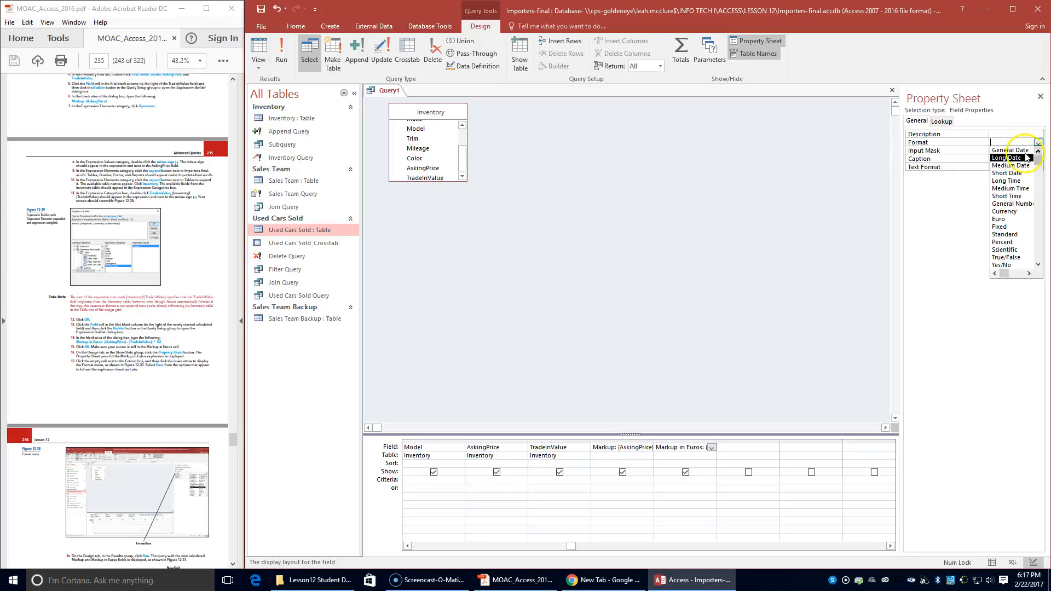
{"action": "left_click_drag", "start_coordinate": [245, 233], "coordinate": [403, 233]}
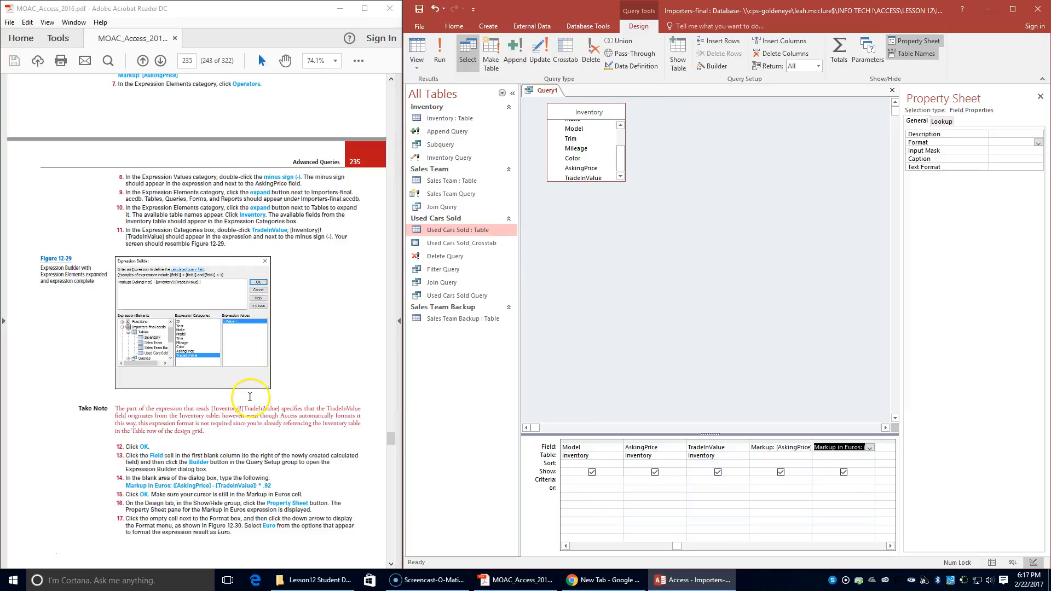
Set the Format property of the Markup in Euros field to Euro
{"action": "left_click", "coordinate": [1037, 143]}
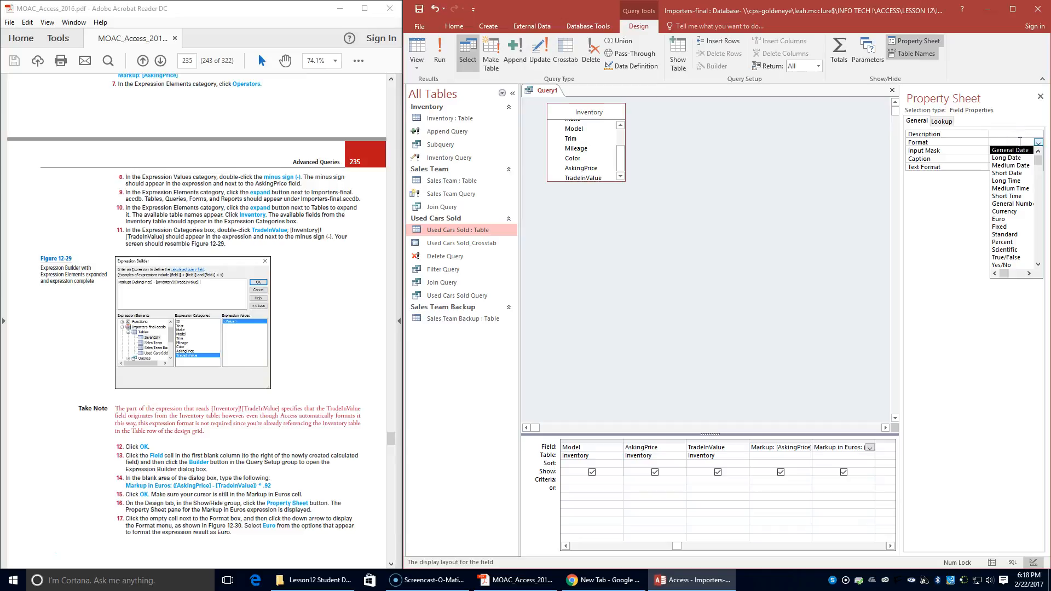
{"action": "scroll", "coordinate": [250, 464], "scroll_direction": "down", "scroll_amount": 5}
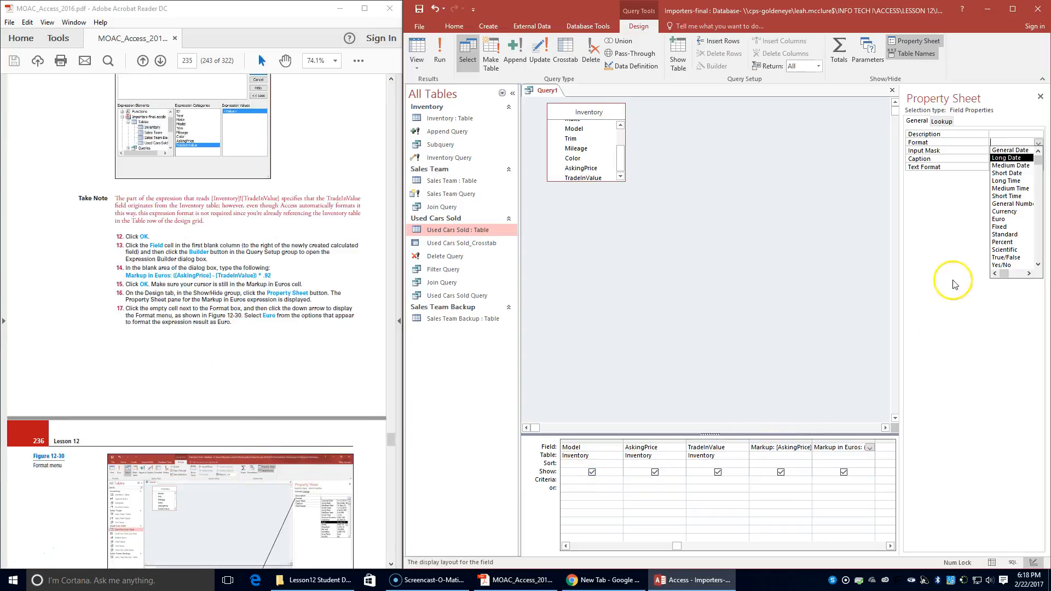
{"action": "left_click", "coordinate": [1012, 220]}
Run the query with the two calculated fields and compare its results with the textbook's Figure 12-31
{"action": "scroll", "coordinate": [191, 353], "scroll_direction": "down", "scroll_amount": 5}
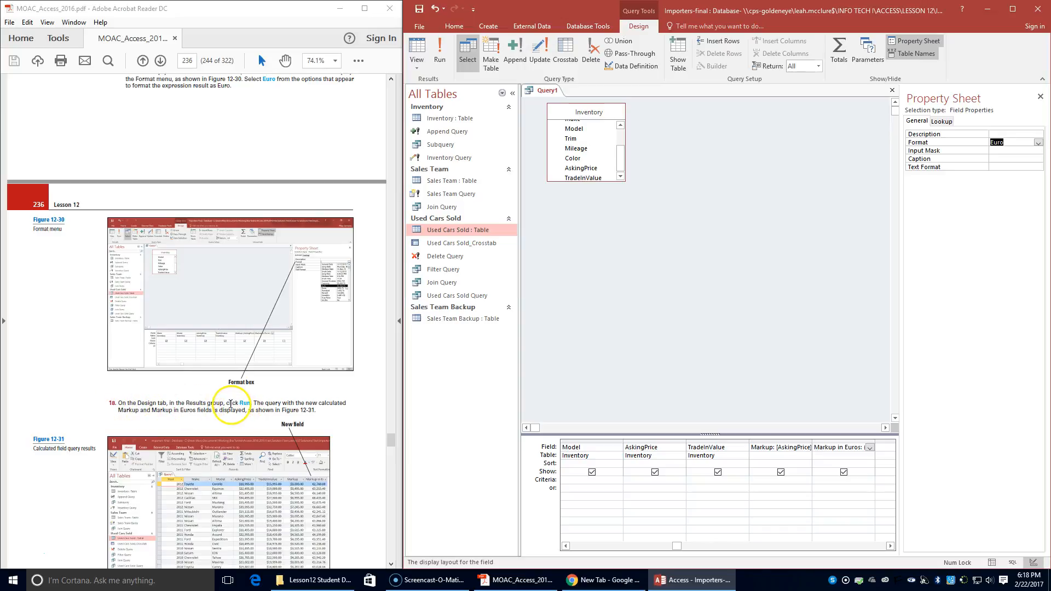
{"action": "left_click", "coordinate": [440, 53]}
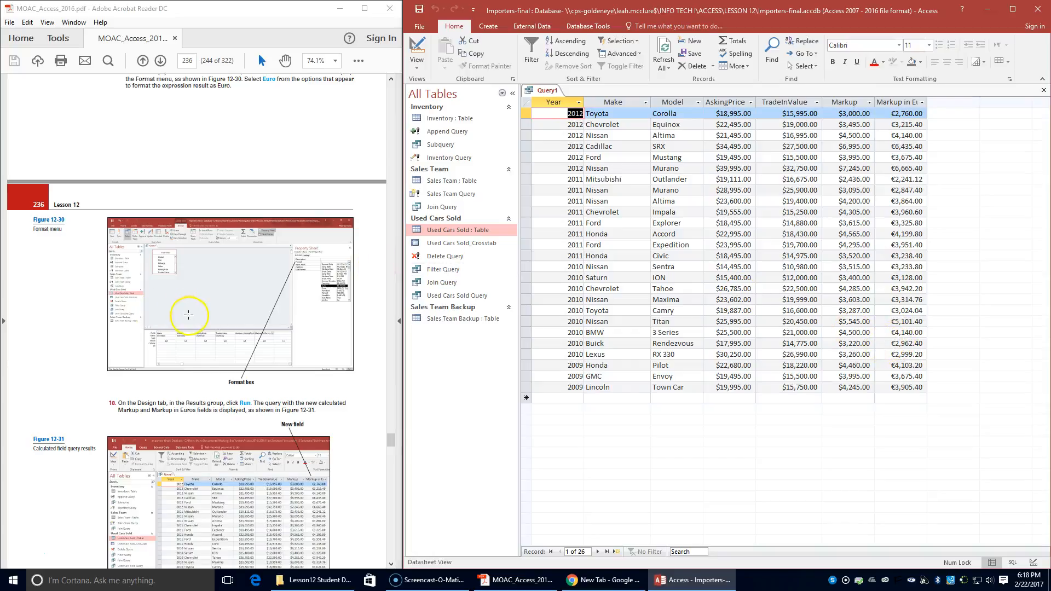
{"action": "scroll", "coordinate": [190, 313], "scroll_direction": "down", "scroll_amount": 3}
{"action": "scroll", "coordinate": [190, 313], "scroll_direction": "down", "scroll_amount": 5}
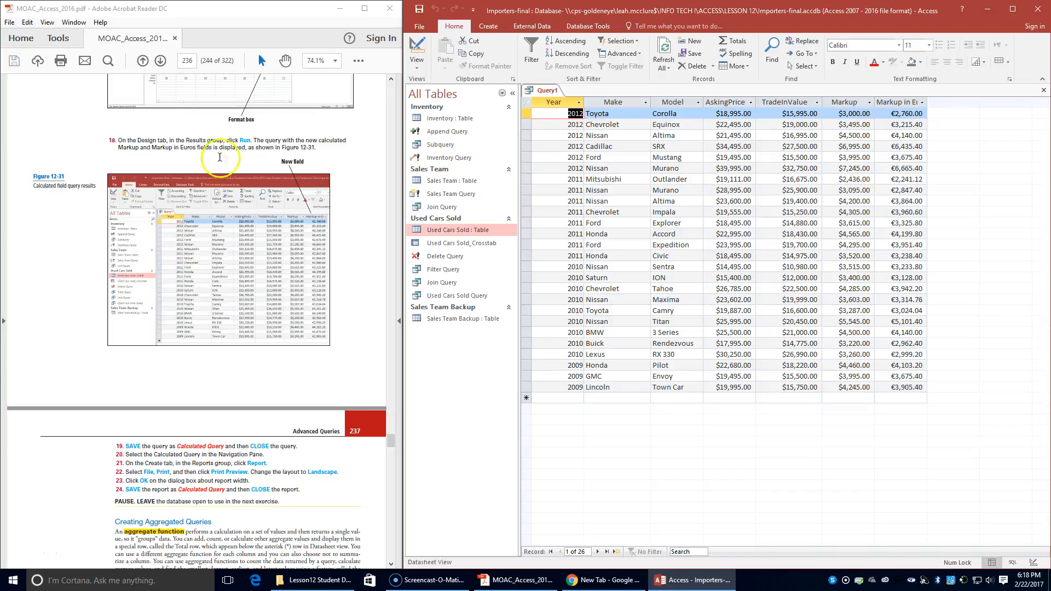
Save the query as Calculated Query and close it
{"action": "left_click", "coordinate": [419, 26]}
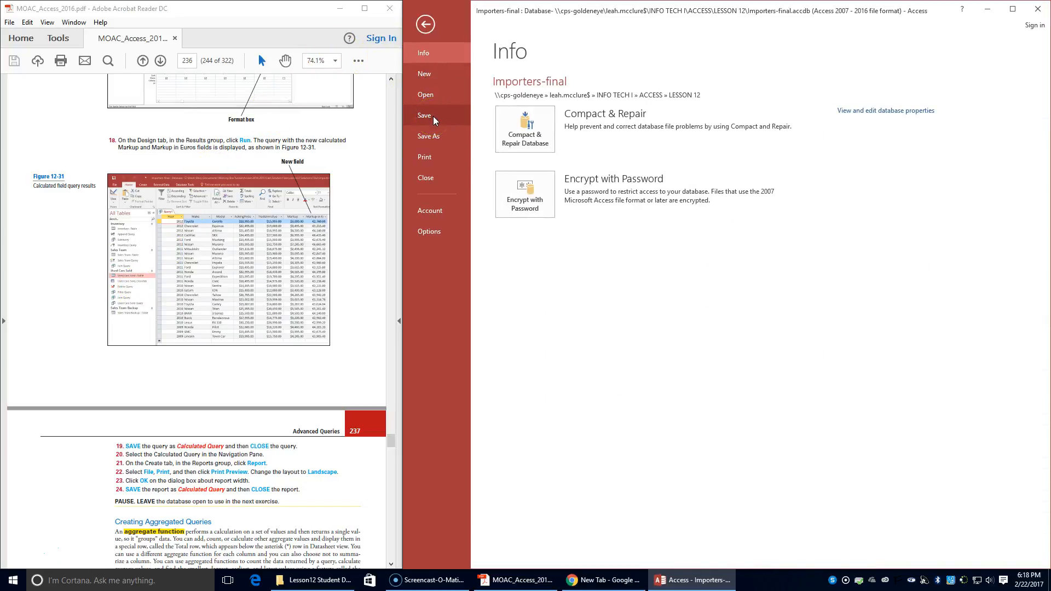
{"action": "left_click", "coordinate": [432, 116]}
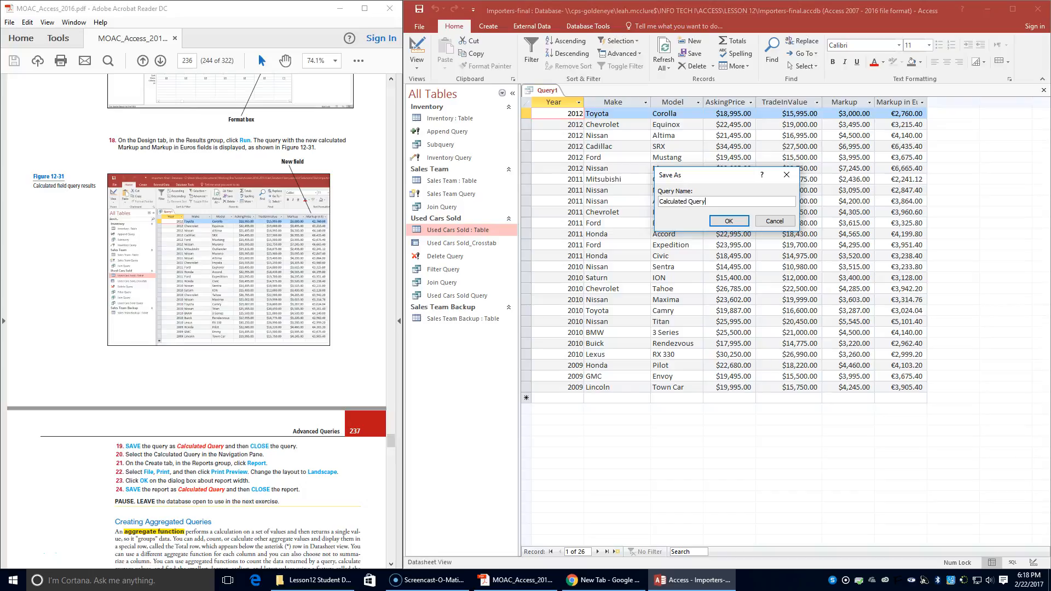
{"action": "left_click", "coordinate": [728, 220]}
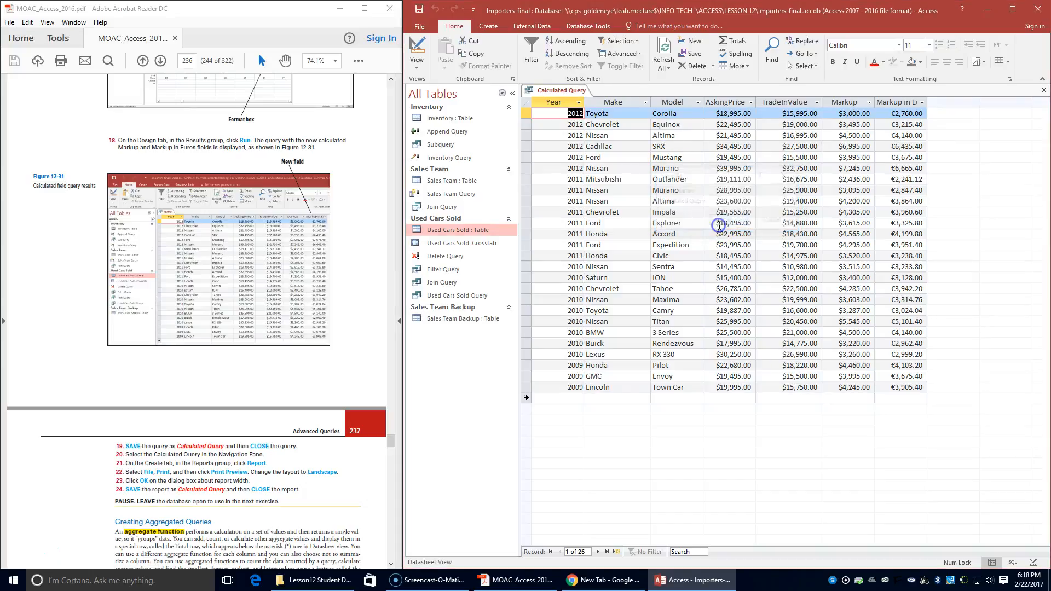
{"action": "right_click", "coordinate": [543, 90]}
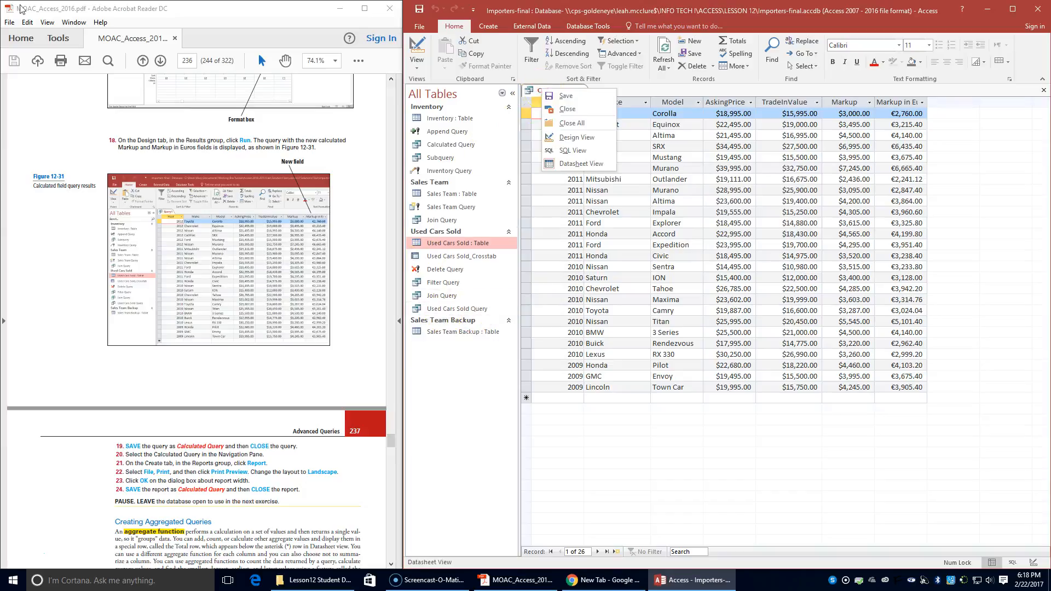
{"action": "left_click", "coordinate": [567, 108]}
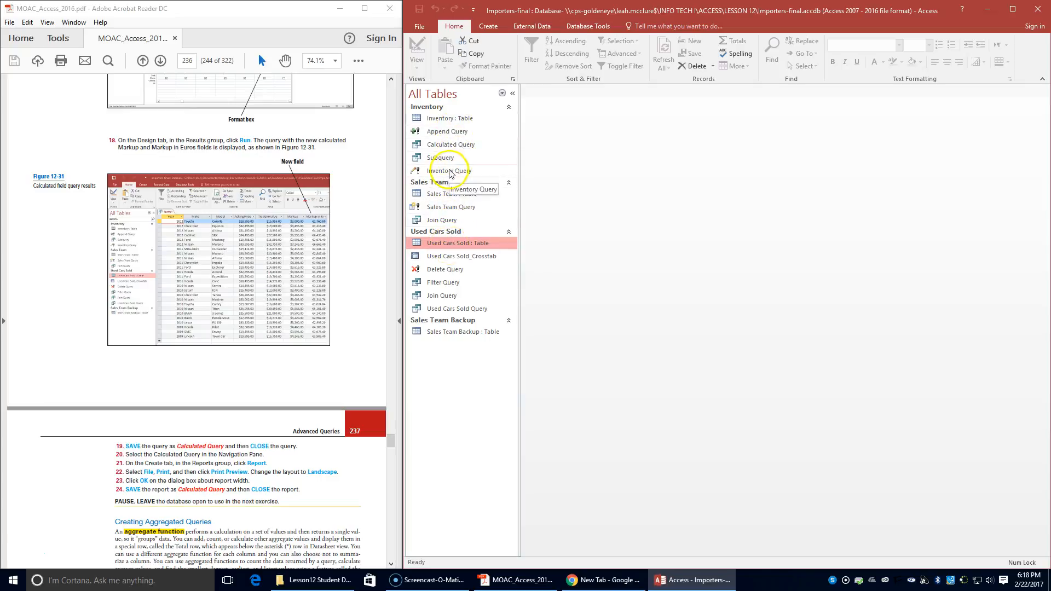
Create a basic report from the saved Calculated Query, leaving the query itself closed
{"action": "double_click", "coordinate": [452, 145]}
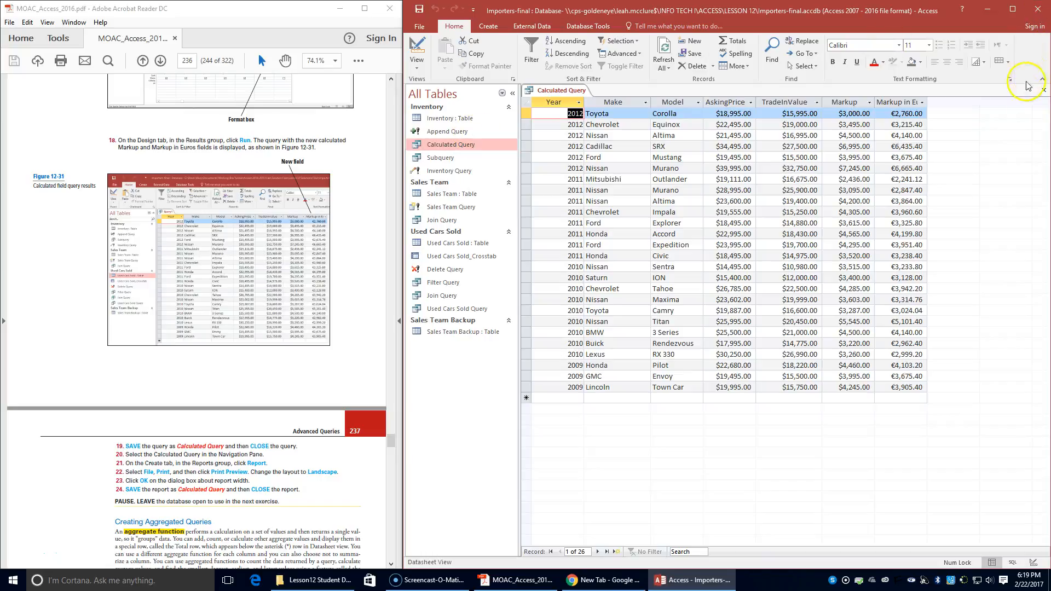
{"action": "left_click", "coordinate": [1043, 90]}
{"action": "left_click", "coordinate": [446, 146]}
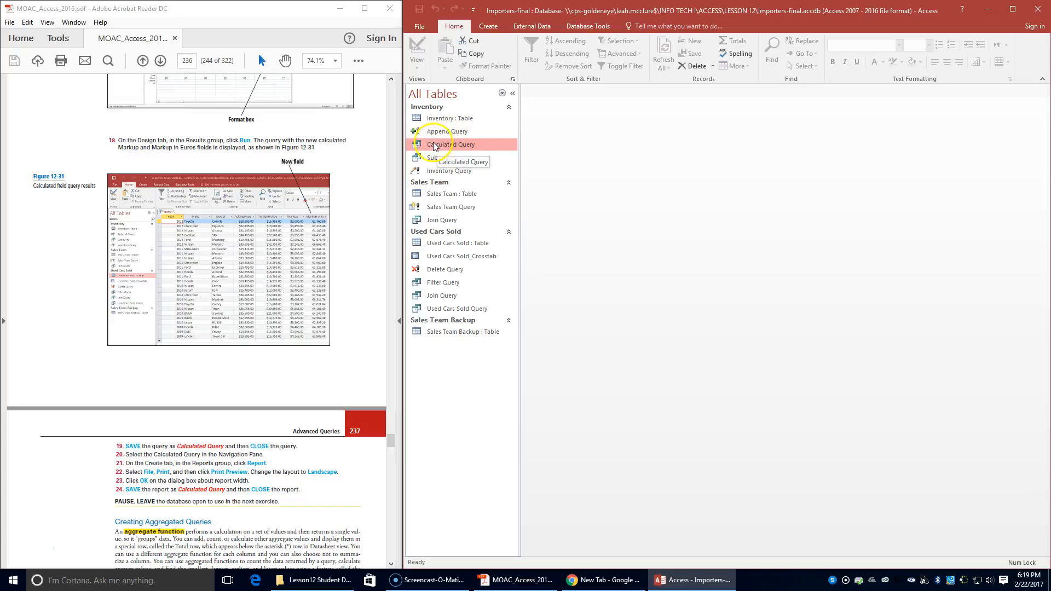
{"action": "left_click", "coordinate": [499, 31]}
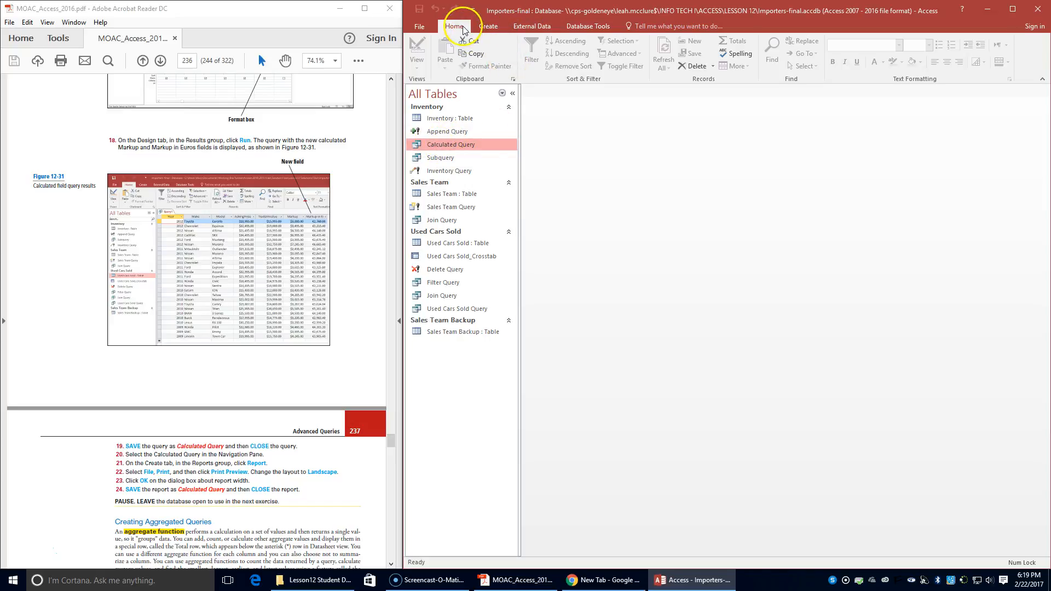
{"action": "left_click", "coordinate": [495, 30]}
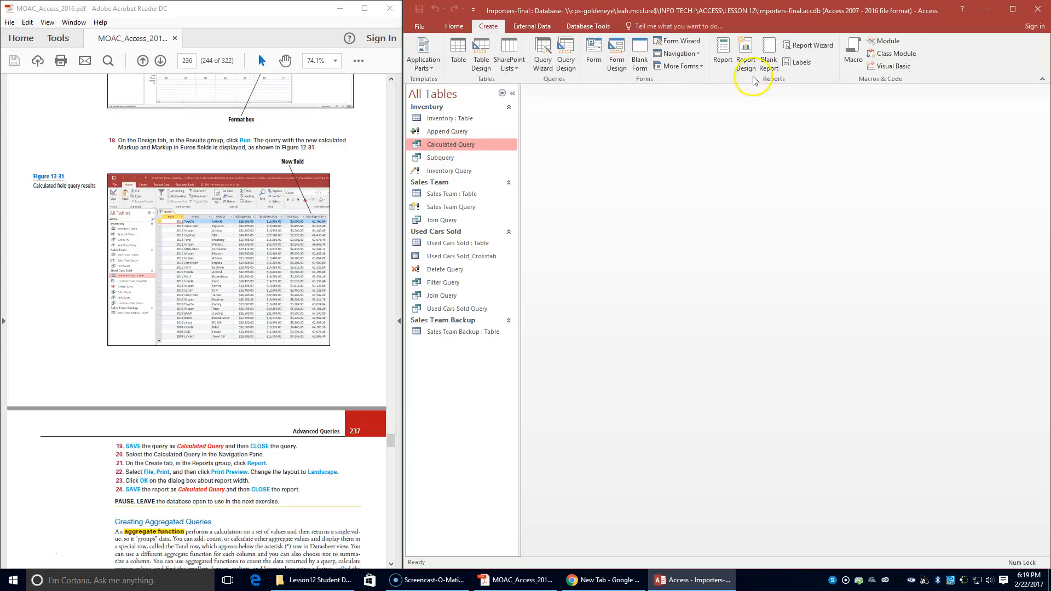
{"action": "left_click", "coordinate": [722, 54]}
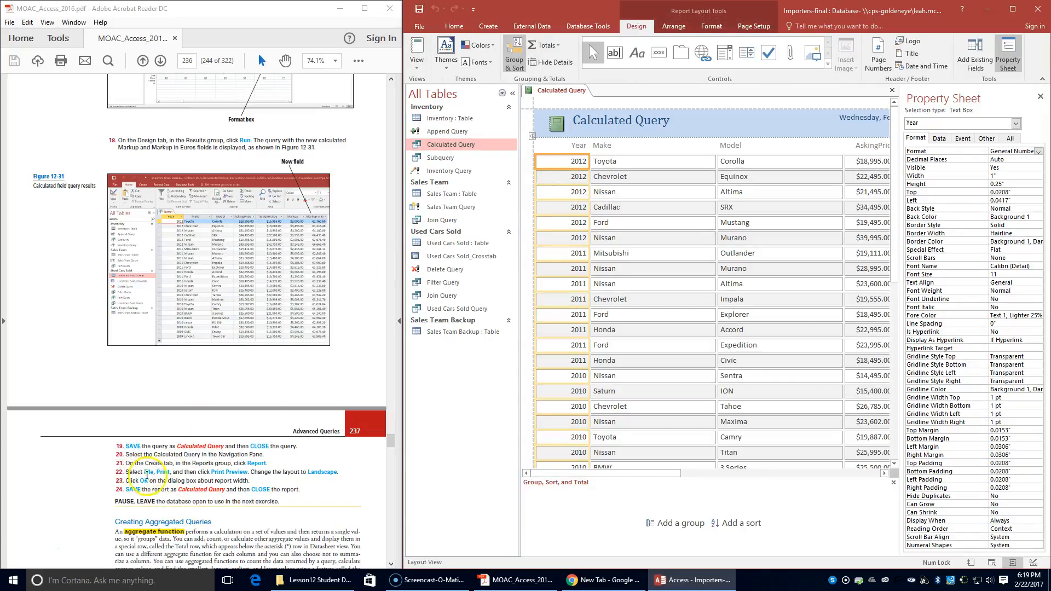
Show the report in Print Preview and change its page layout to Landscape, accepting the report width notice
{"action": "left_click", "coordinate": [420, 26]}
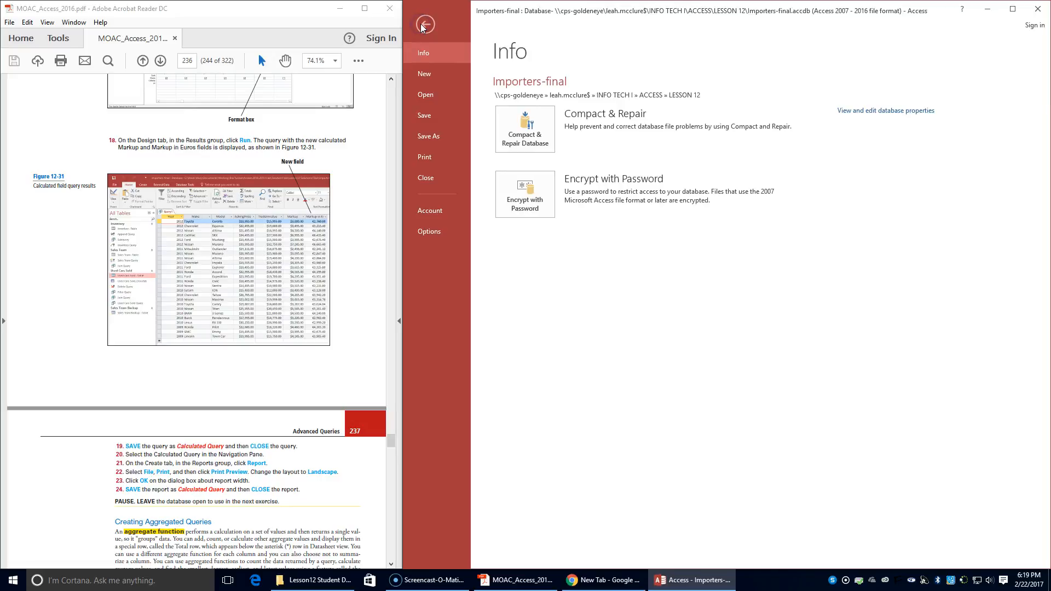
{"action": "left_click", "coordinate": [427, 95]}
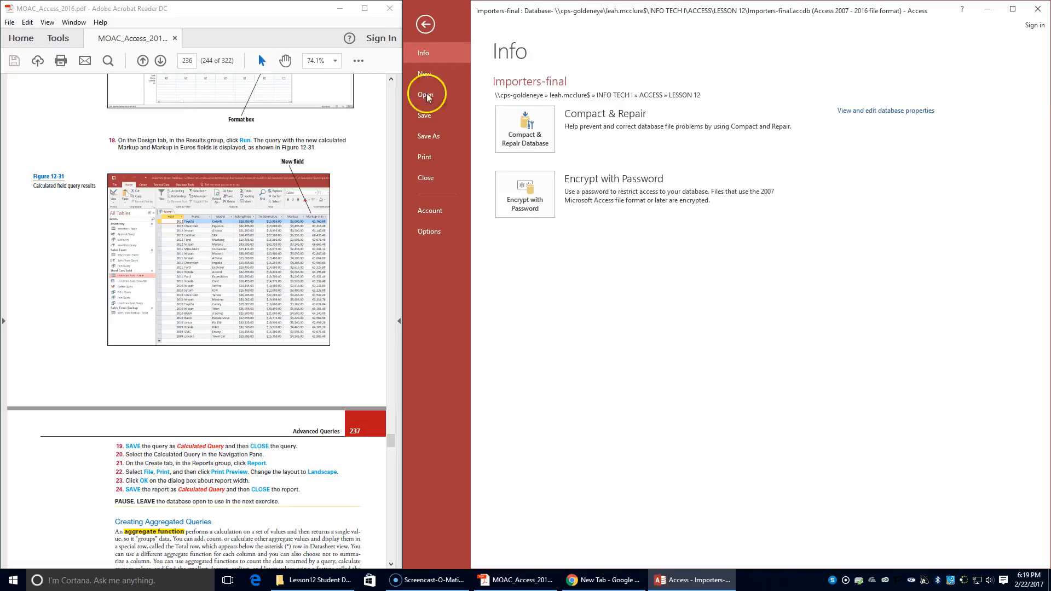
{"action": "left_click", "coordinate": [438, 157]}
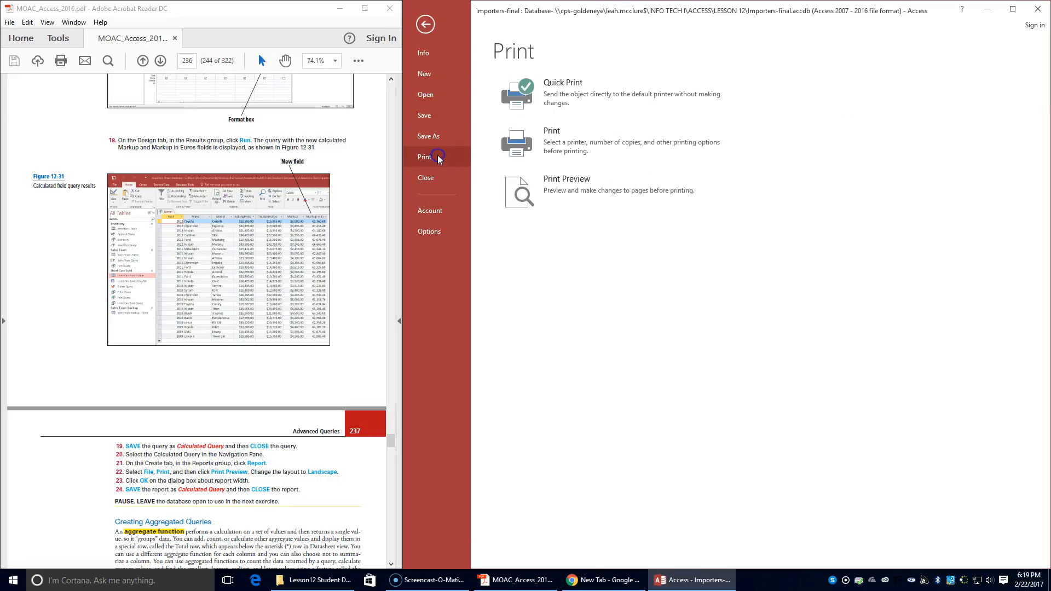
{"action": "left_click", "coordinate": [579, 190]}
{"action": "left_click", "coordinate": [588, 65]}
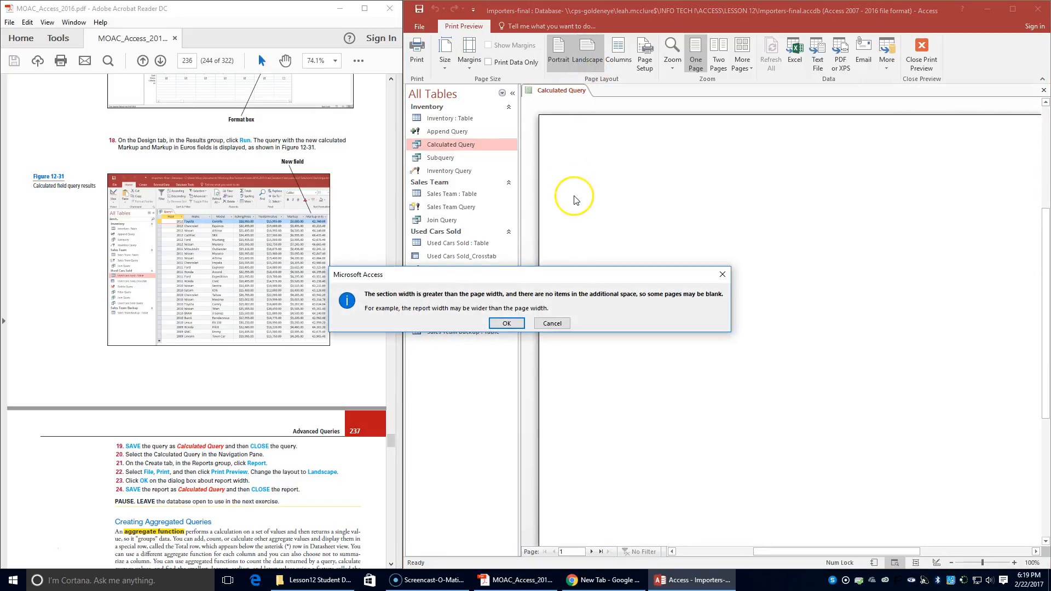
{"action": "left_click", "coordinate": [506, 323]}
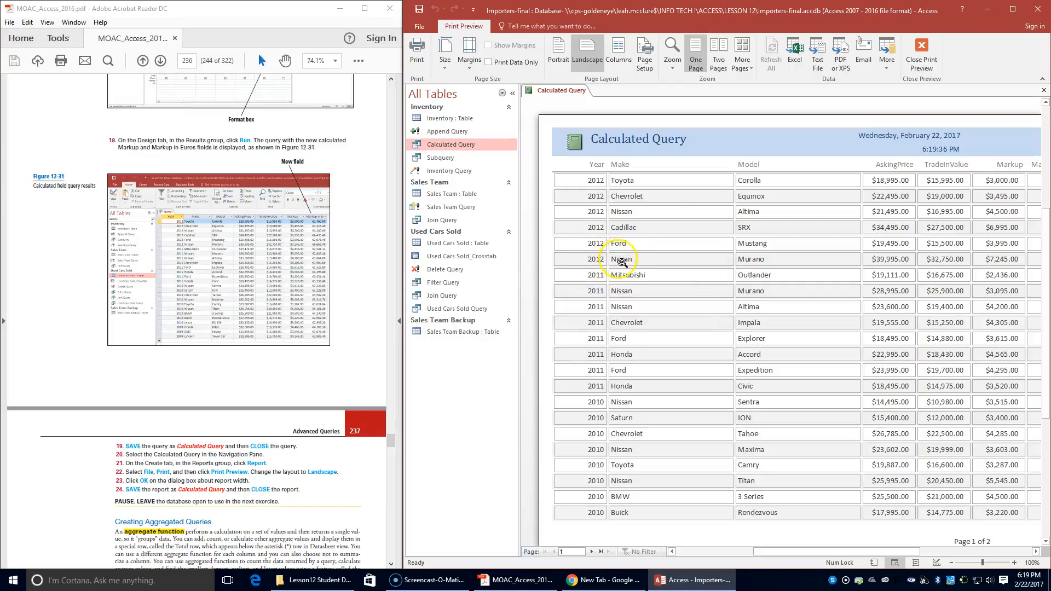
Save the report under the name Calculated Query and close it
{"action": "right_click", "coordinate": [551, 94]}
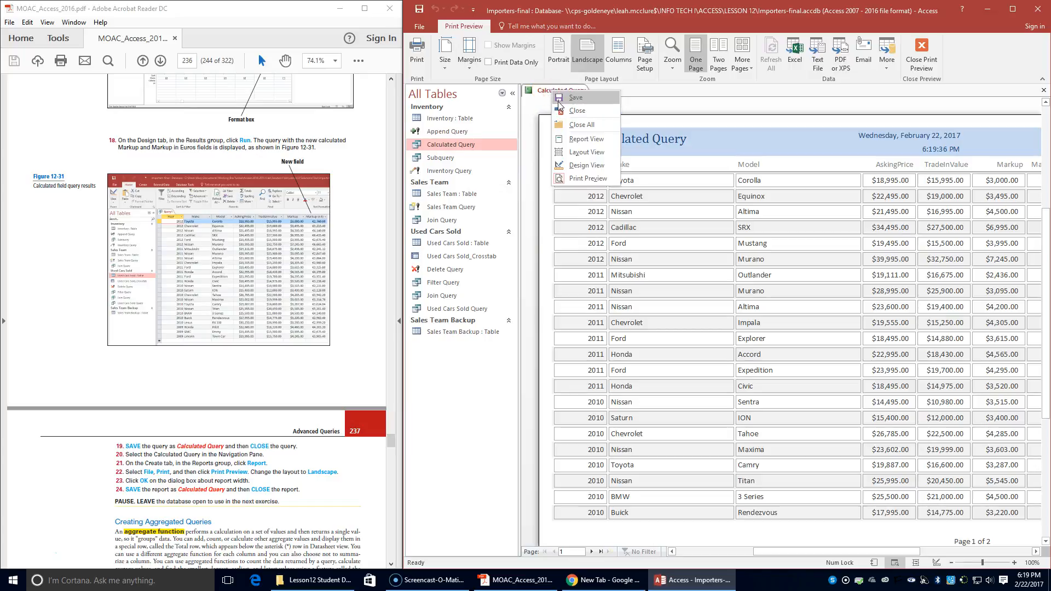
{"action": "left_click", "coordinate": [577, 104]}
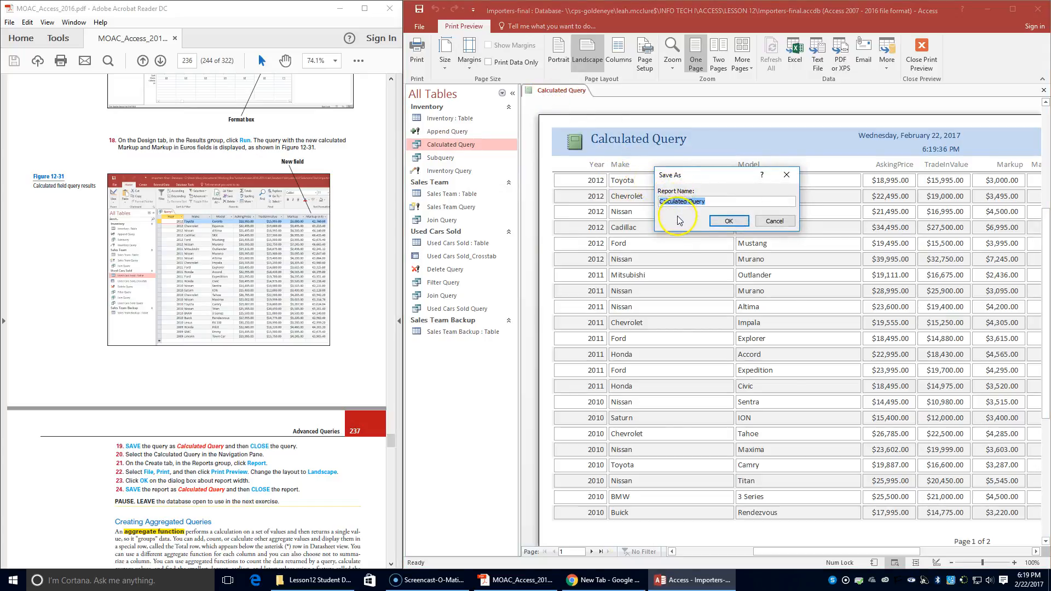
{"action": "left_click", "coordinate": [729, 221]}
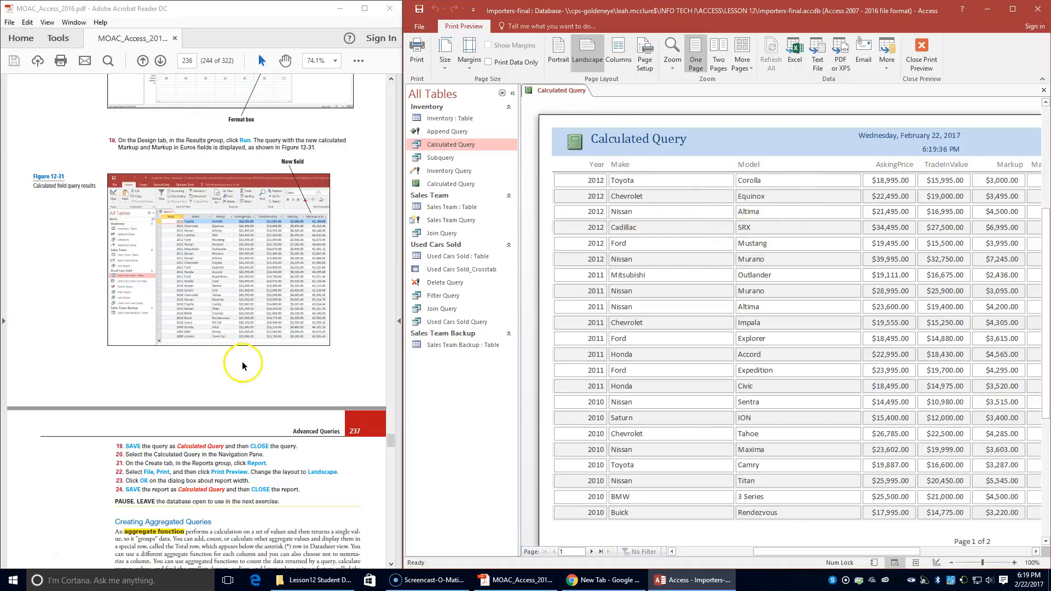
{"action": "right_click", "coordinate": [577, 91]}
{"action": "left_click", "coordinate": [583, 115]}
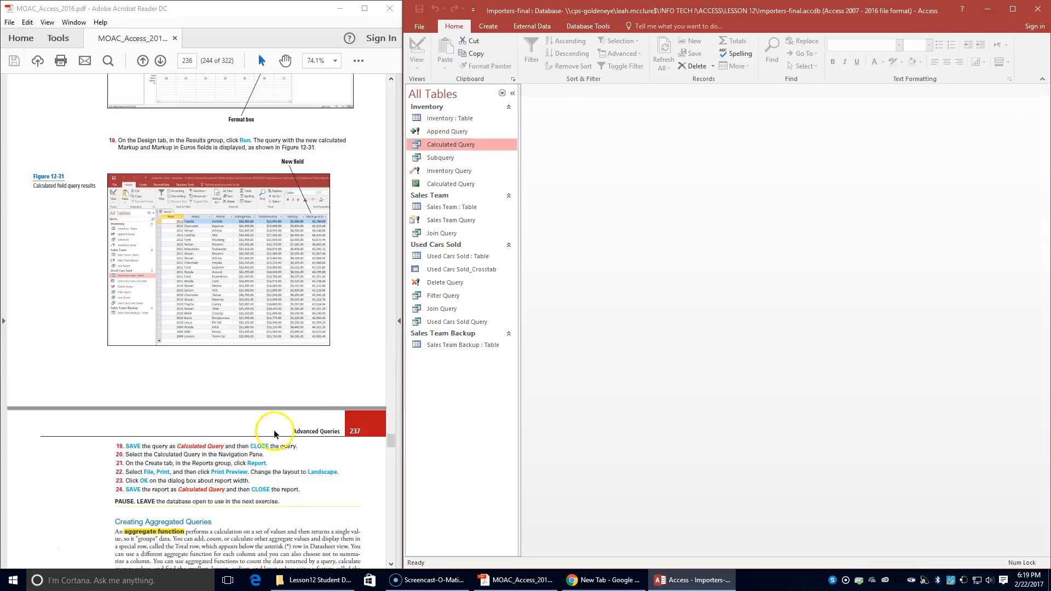
Find the Create an Aggregated Query exercise on textbook page 238 and start a new query in Design view
{"action": "scroll", "coordinate": [264, 425], "scroll_direction": "down", "scroll_amount": 3}
{"action": "scroll", "coordinate": [264, 425], "scroll_direction": "down", "scroll_amount": 6}
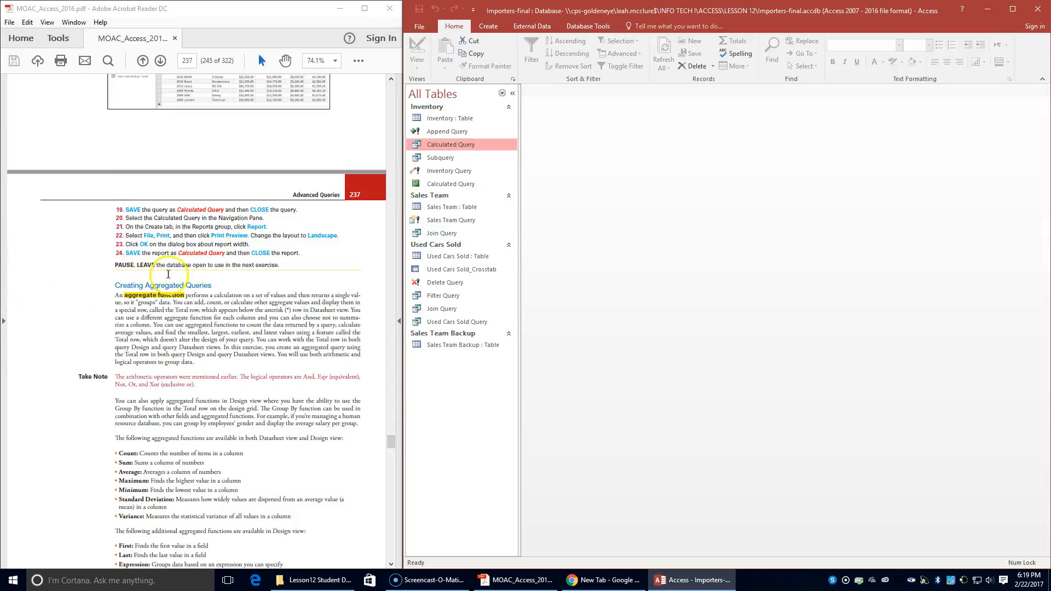
{"action": "scroll", "coordinate": [220, 303], "scroll_direction": "down", "scroll_amount": 11}
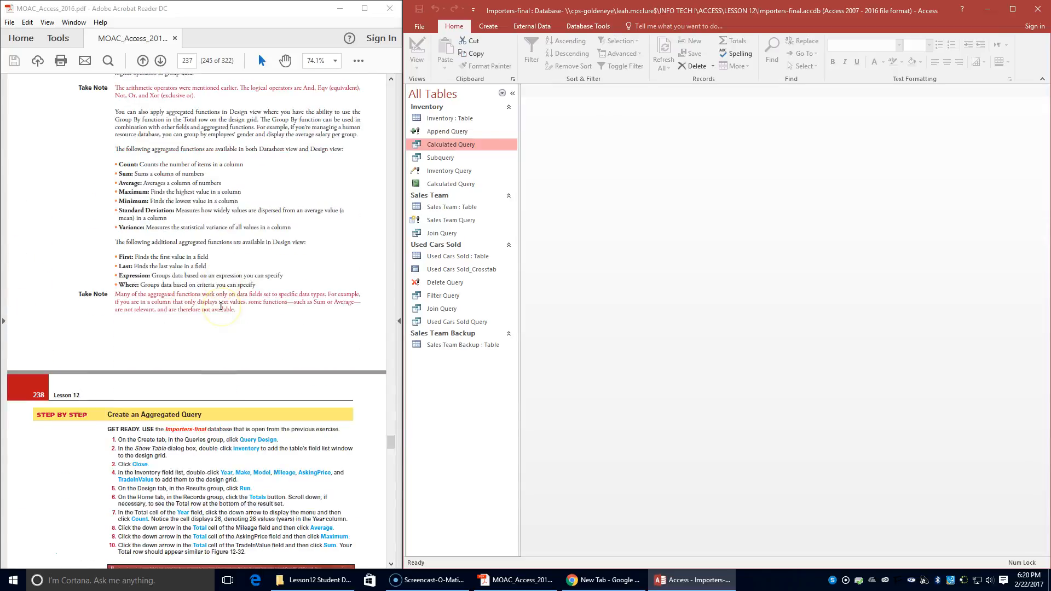
{"action": "scroll", "coordinate": [220, 306], "scroll_direction": "down", "scroll_amount": 2}
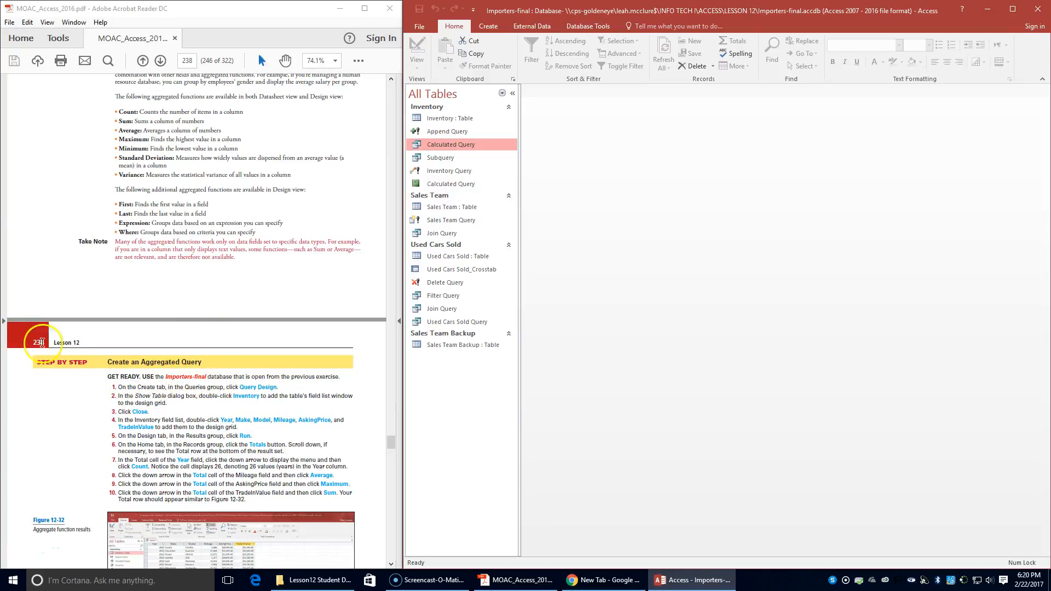
{"action": "left_click", "coordinate": [495, 26]}
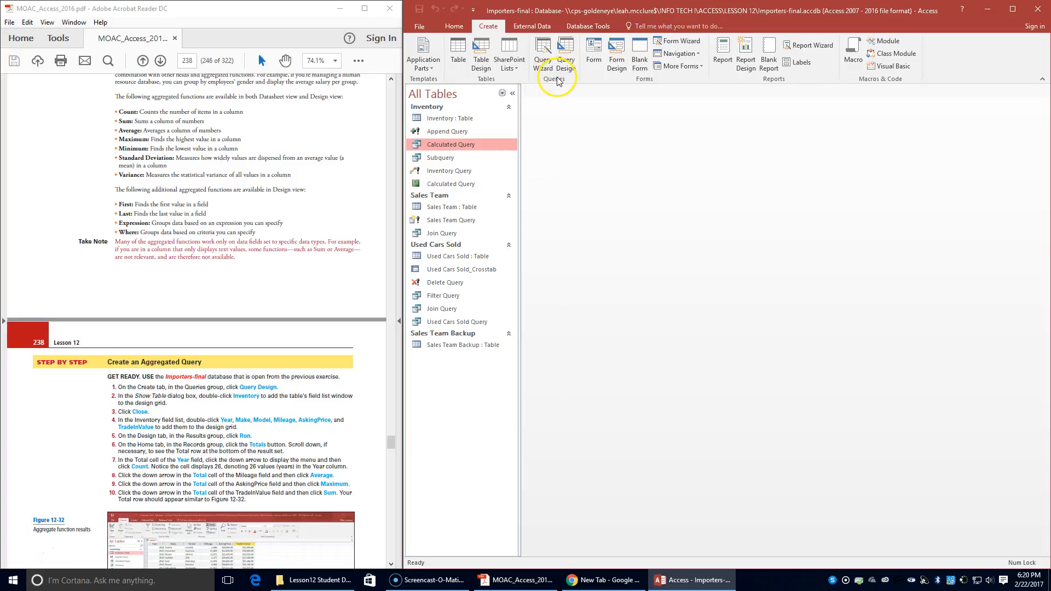
{"action": "left_click", "coordinate": [565, 60]}
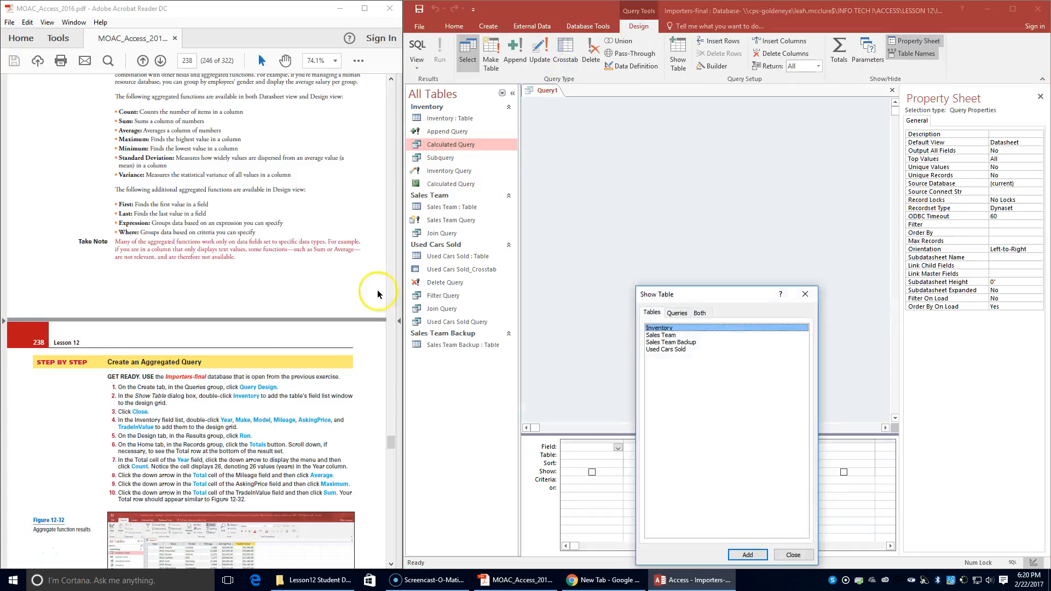
Add the Inventory table to the new query and place its Year, Make and Model fields in the design grid
{"action": "double_click", "coordinate": [677, 329]}
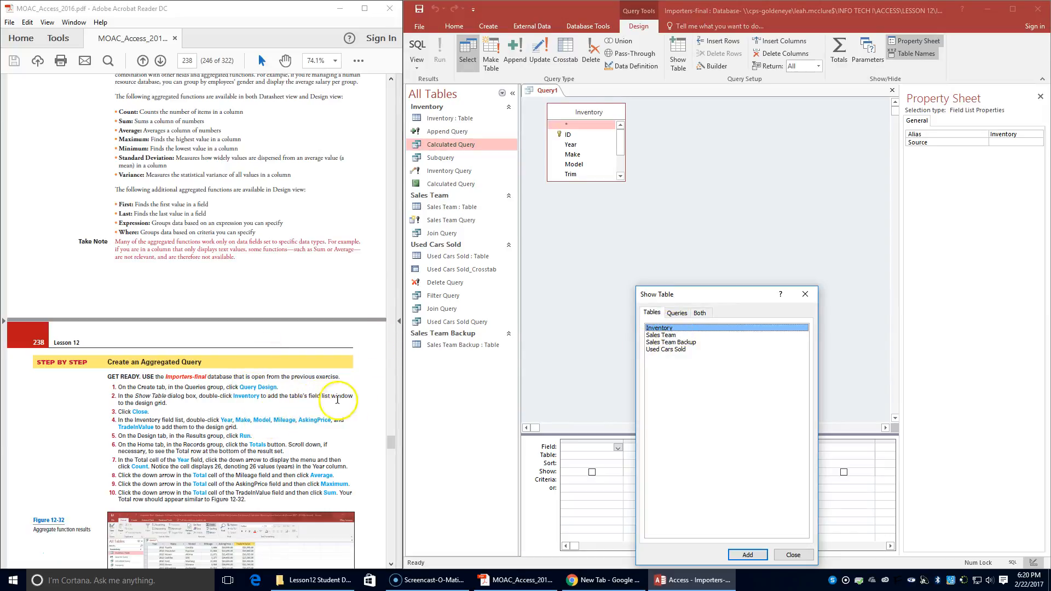
{"action": "left_click", "coordinate": [793, 554]}
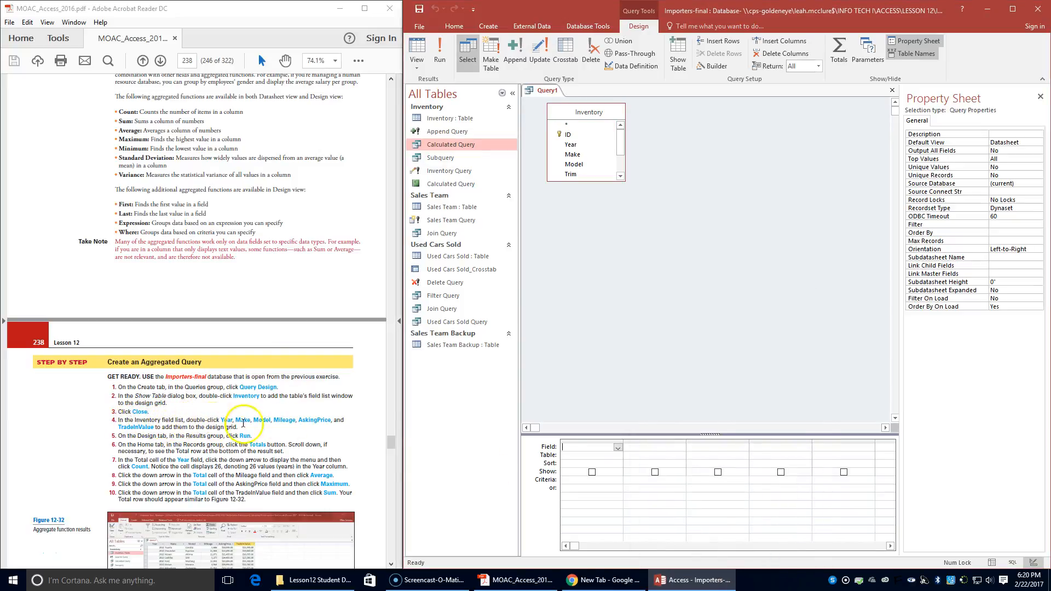
{"action": "double_click", "coordinate": [570, 145]}
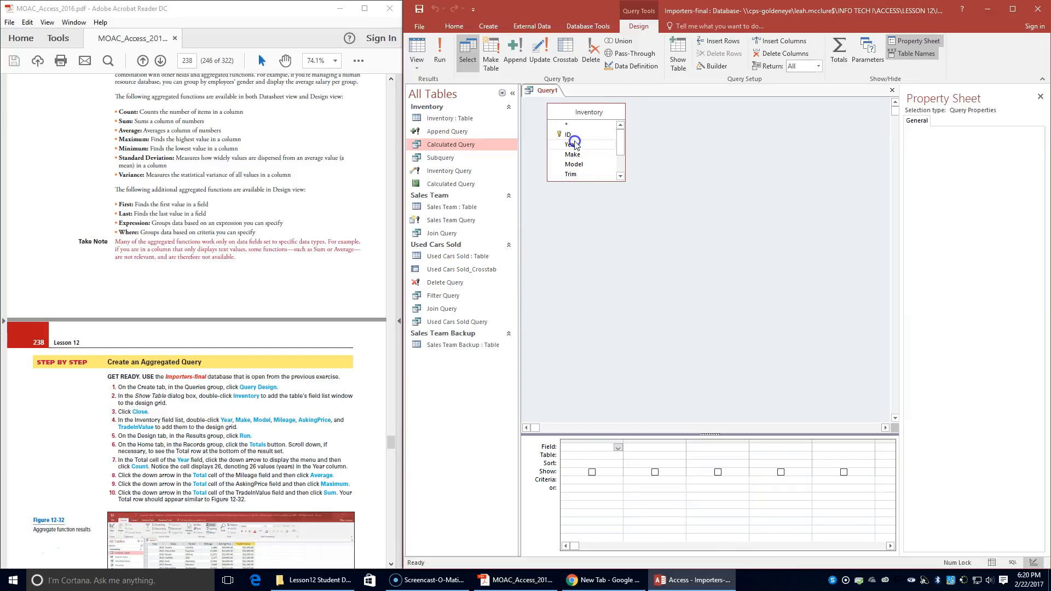
{"action": "double_click", "coordinate": [573, 155]}
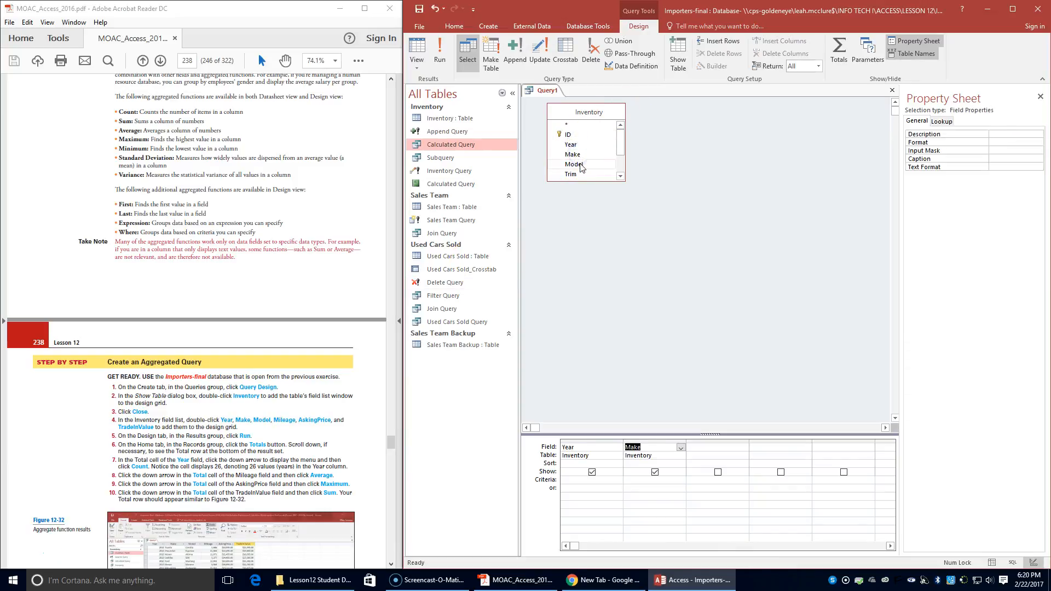
{"action": "double_click", "coordinate": [573, 164]}
Add the Mileage, AskingPrice and TradeInValue fields from the Inventory table to the design grid
{"action": "left_click", "coordinate": [621, 176]}
{"action": "left_click", "coordinate": [620, 176]}
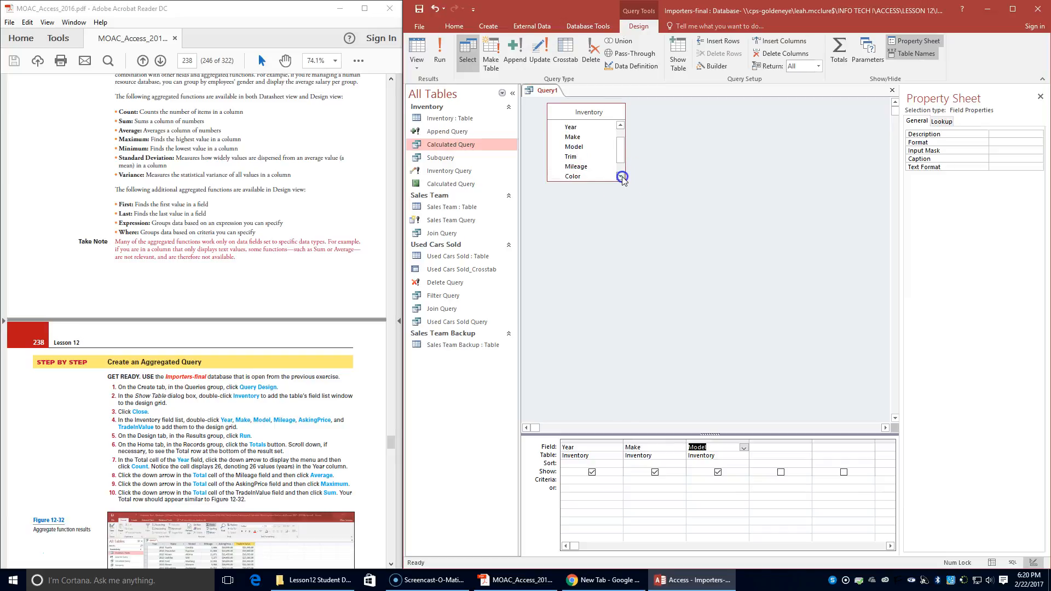
{"action": "double_click", "coordinate": [581, 167]}
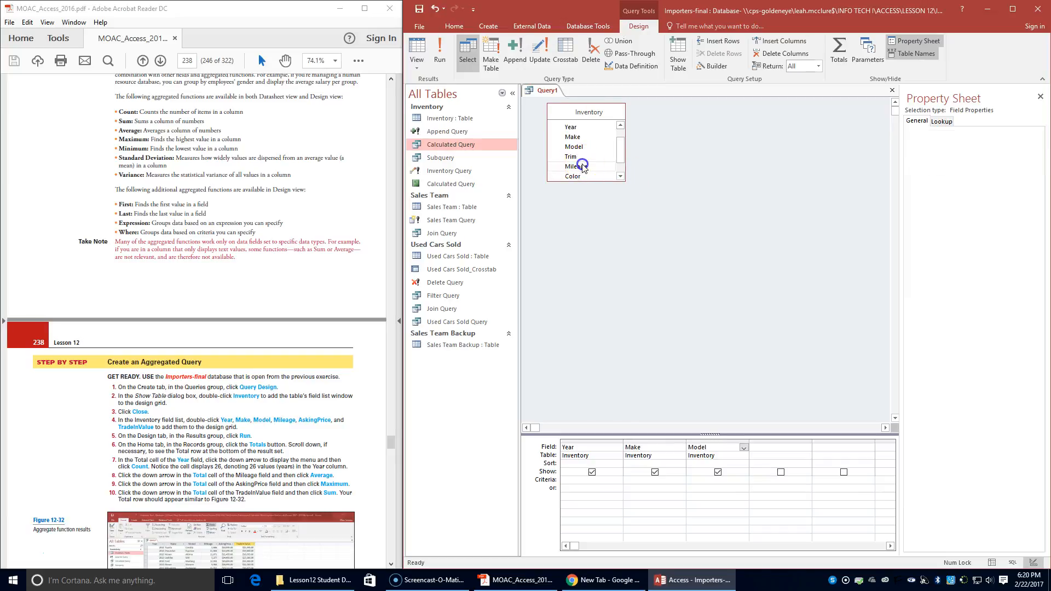
{"action": "left_click", "coordinate": [621, 176]}
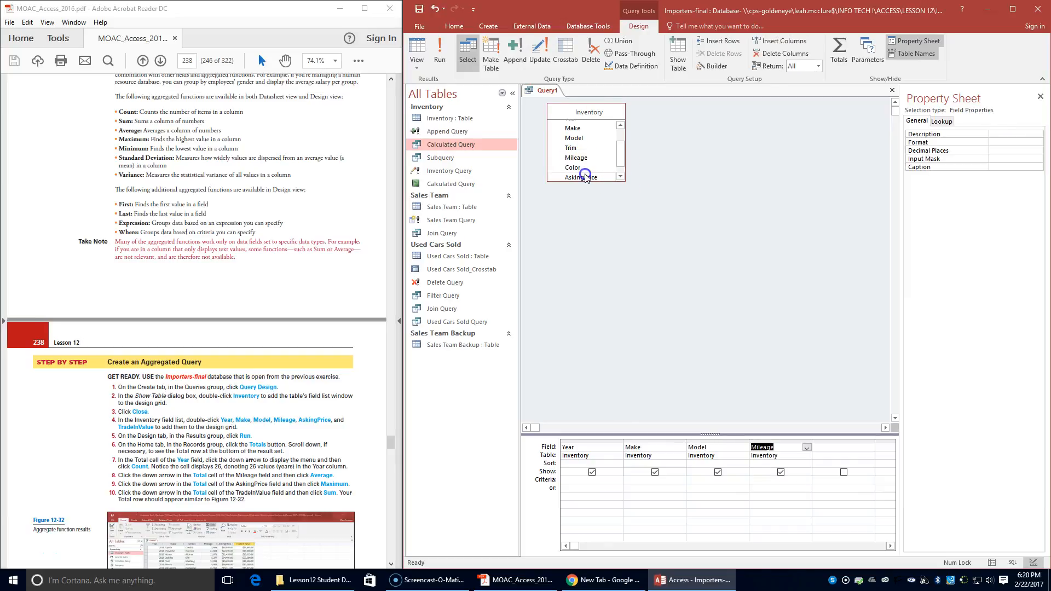
{"action": "double_click", "coordinate": [583, 176]}
{"action": "left_click", "coordinate": [620, 176]}
{"action": "double_click", "coordinate": [585, 175]}
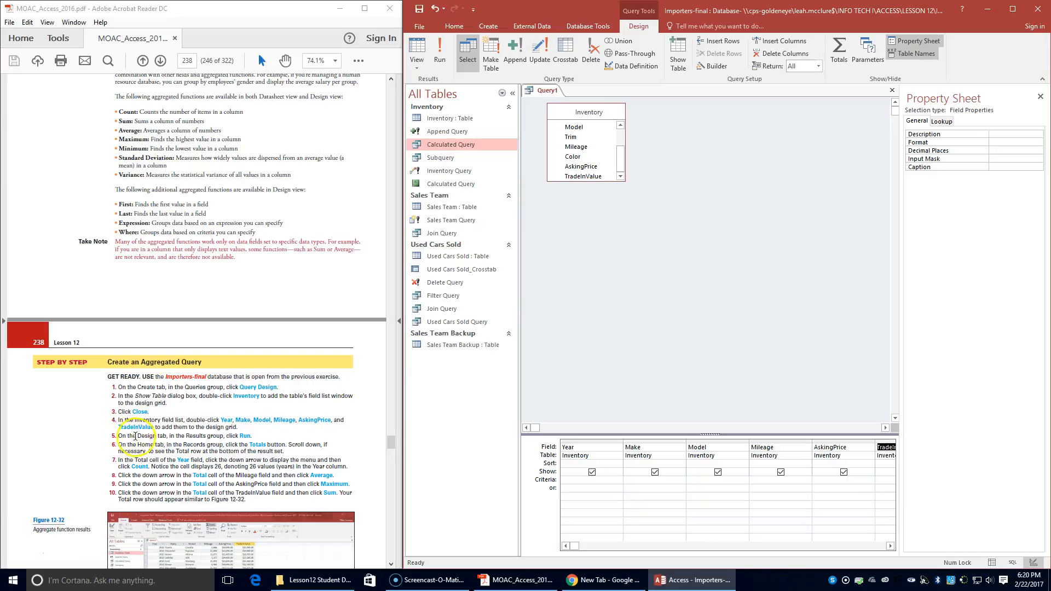
Run the query and add a Total row to its results
{"action": "left_click", "coordinate": [439, 52]}
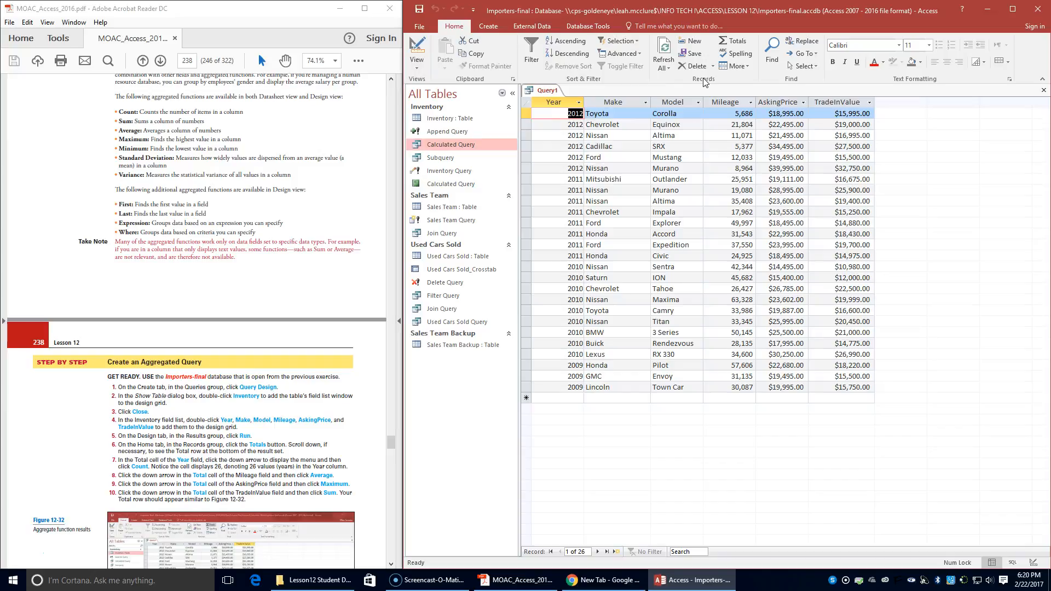
{"action": "left_click", "coordinate": [743, 46]}
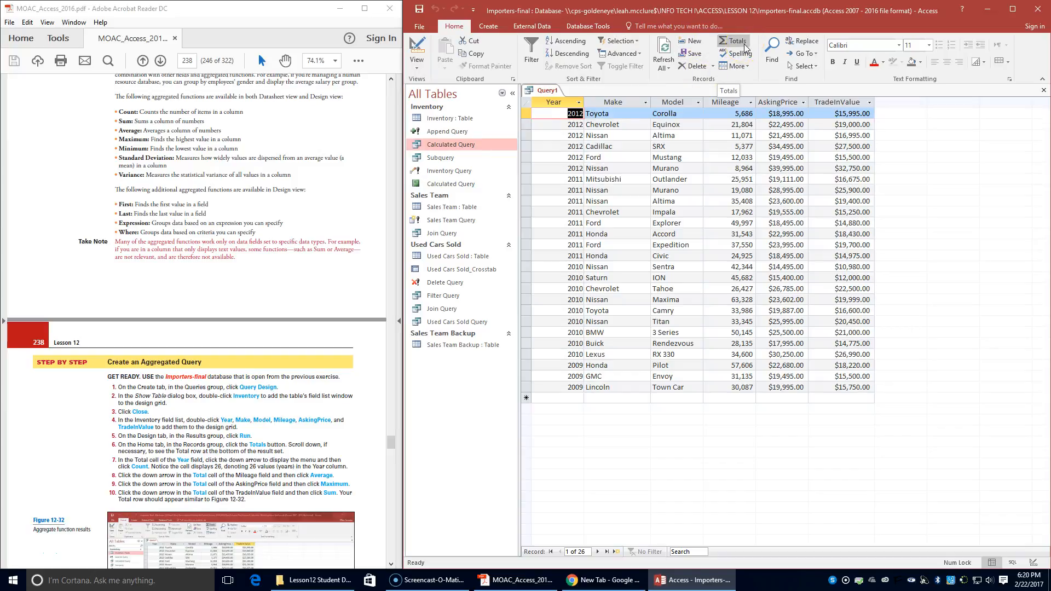
{"action": "left_click", "coordinate": [744, 47]}
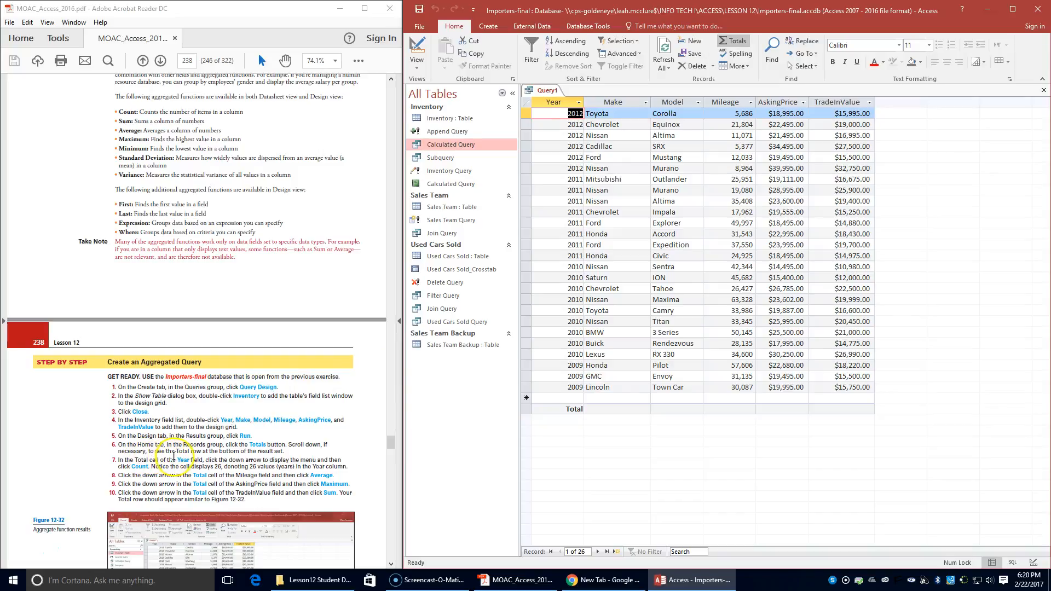
Set the Total row to Count for the Year column and Average for the Mileage column
{"action": "scroll", "coordinate": [249, 457], "scroll_direction": "down", "scroll_amount": 3}
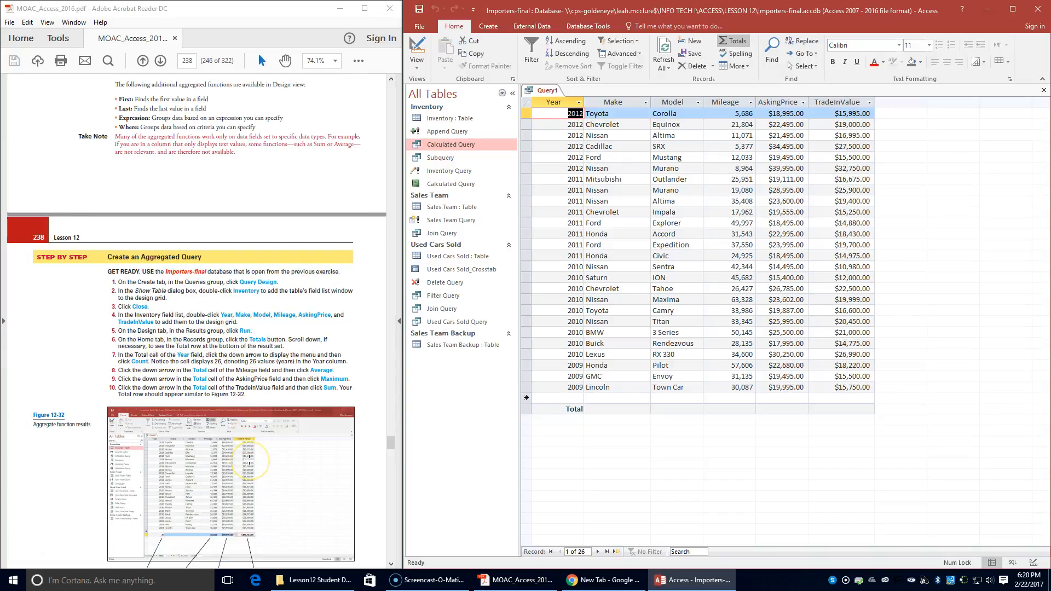
{"action": "scroll", "coordinate": [131, 372], "scroll_direction": "up", "scroll_amount": 1}
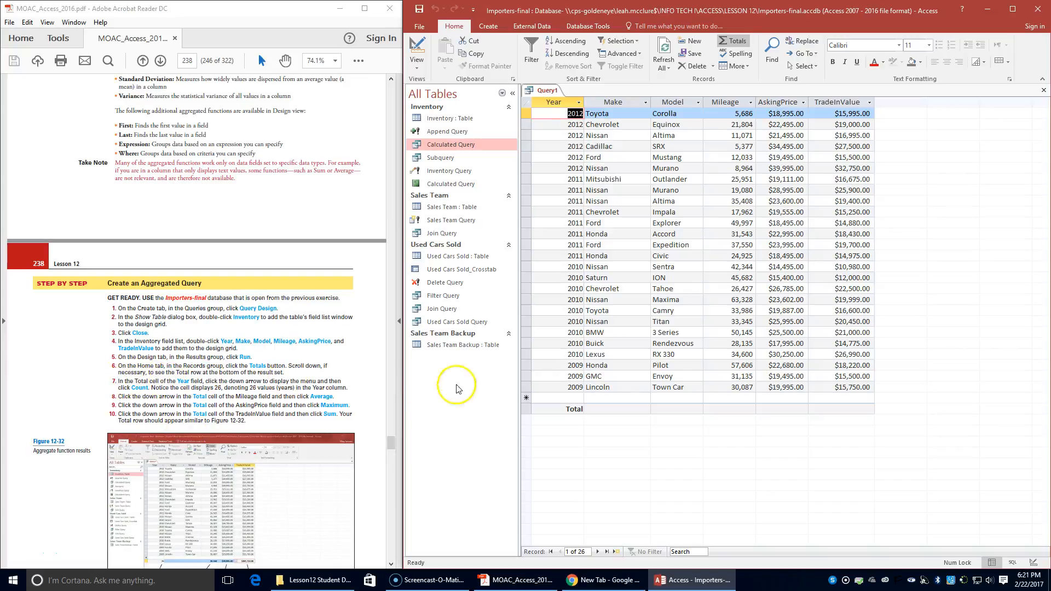
{"action": "left_click", "coordinate": [578, 409]}
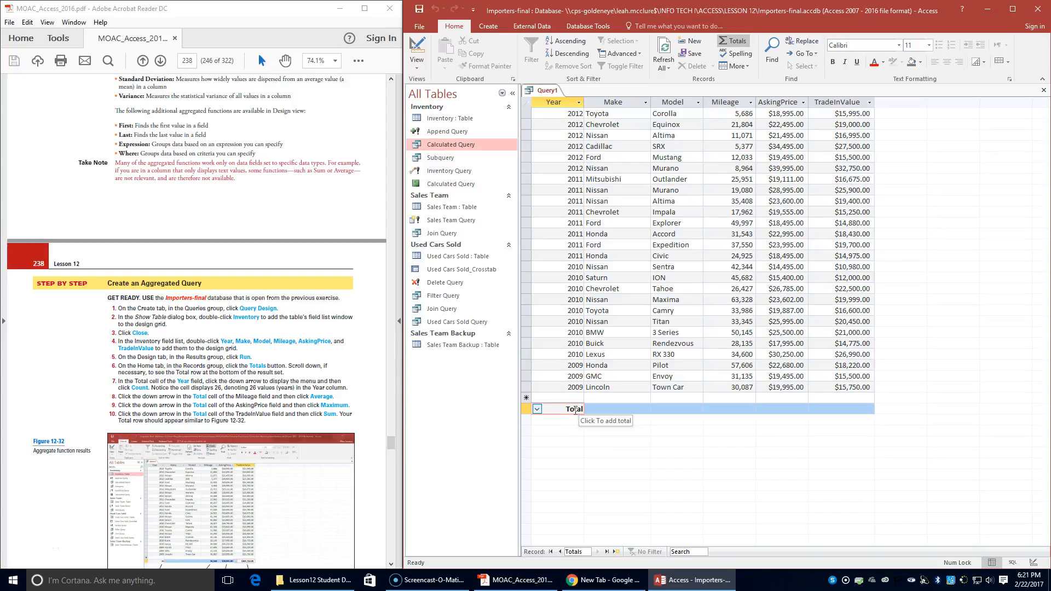
{"action": "left_click", "coordinate": [537, 413]}
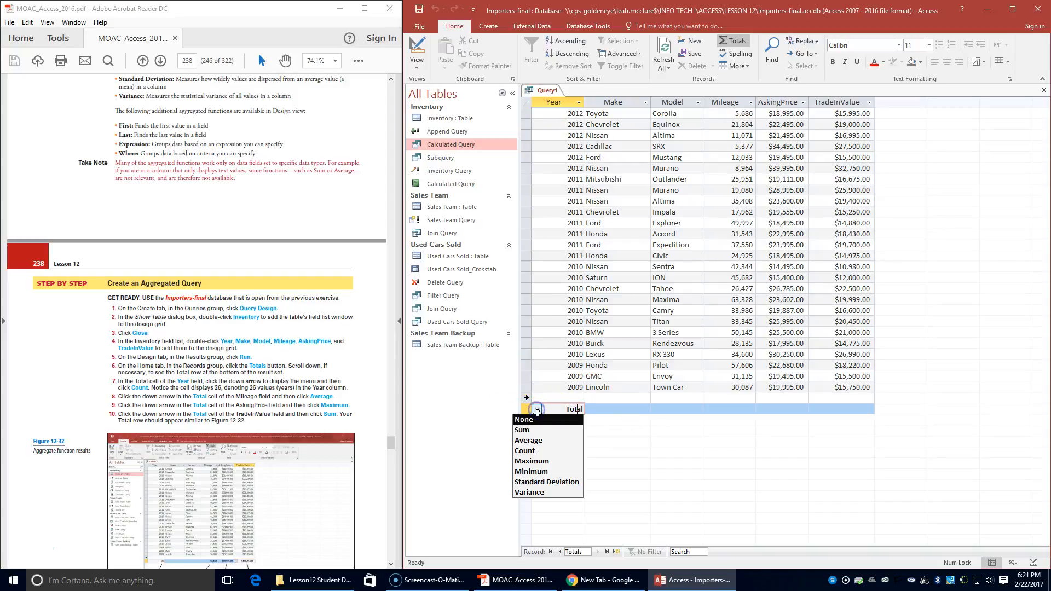
{"action": "left_click", "coordinate": [543, 453]}
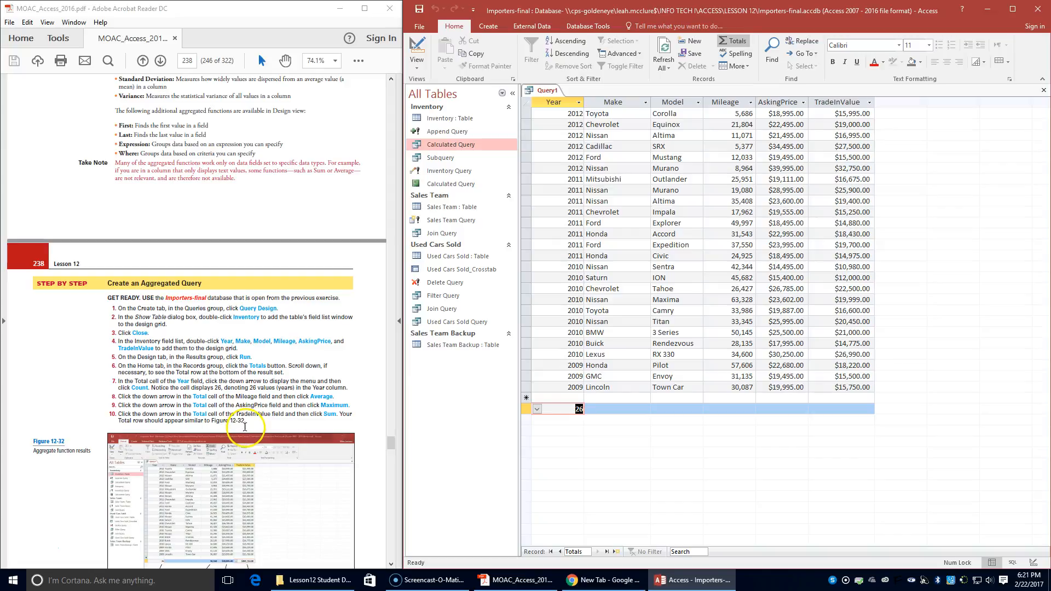
{"action": "scroll", "coordinate": [245, 429], "scroll_direction": "down", "scroll_amount": 1}
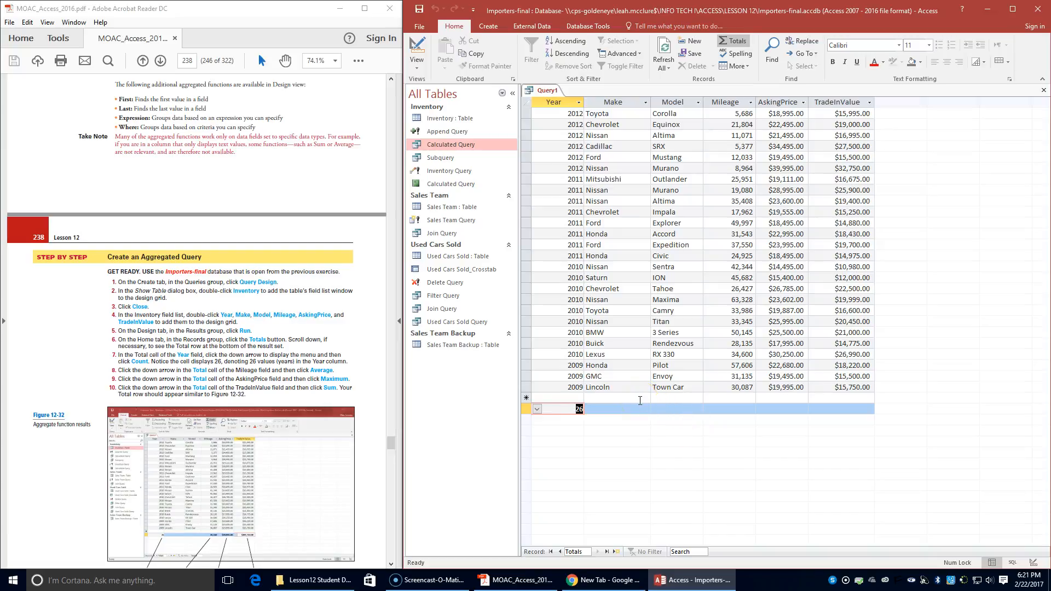
{"action": "left_click", "coordinate": [709, 411]}
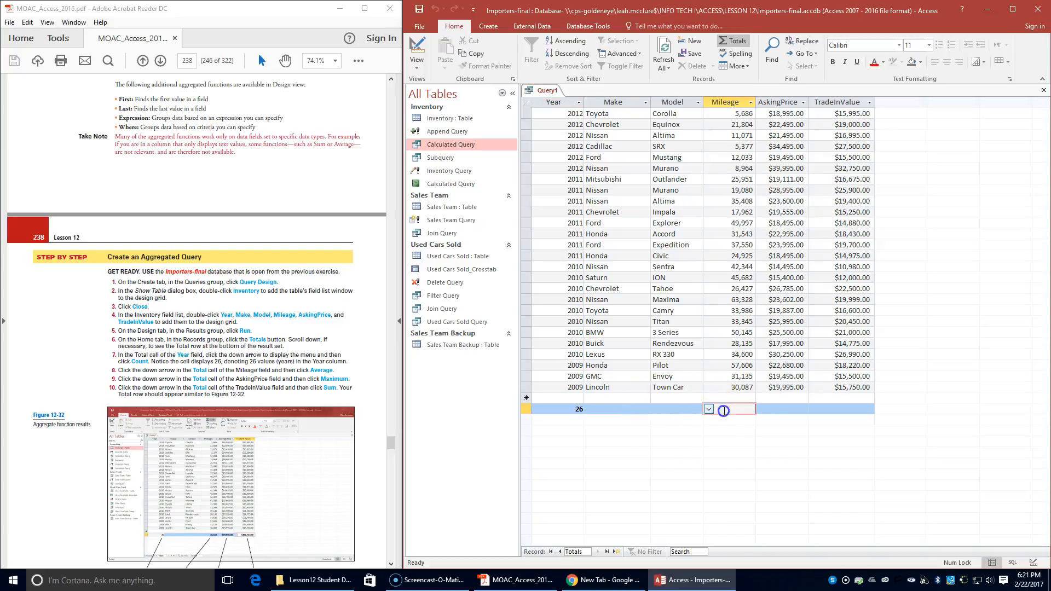
{"action": "left_click", "coordinate": [705, 409]}
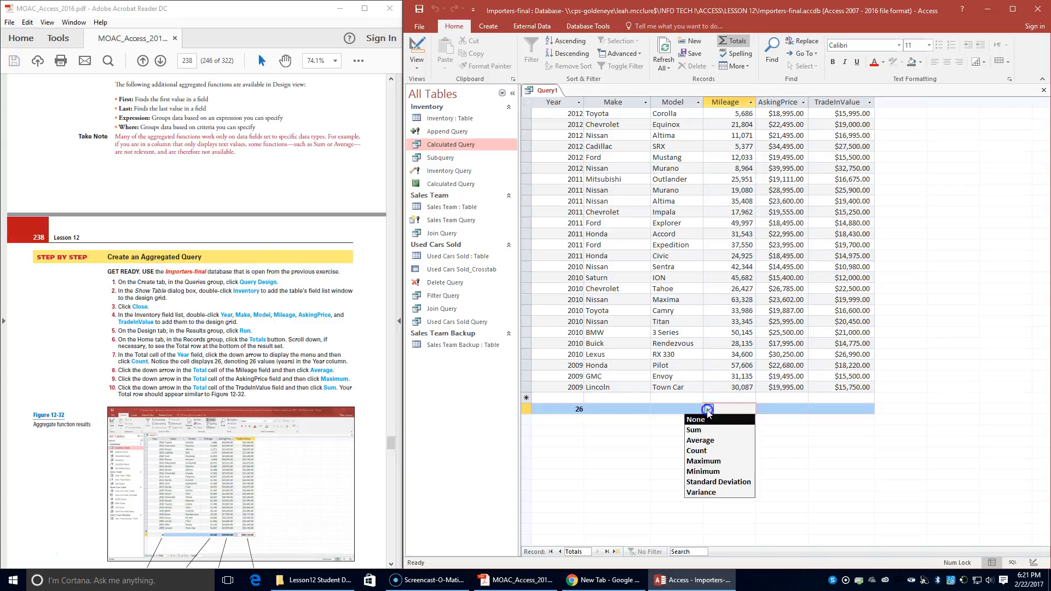
{"action": "left_click", "coordinate": [712, 443]}
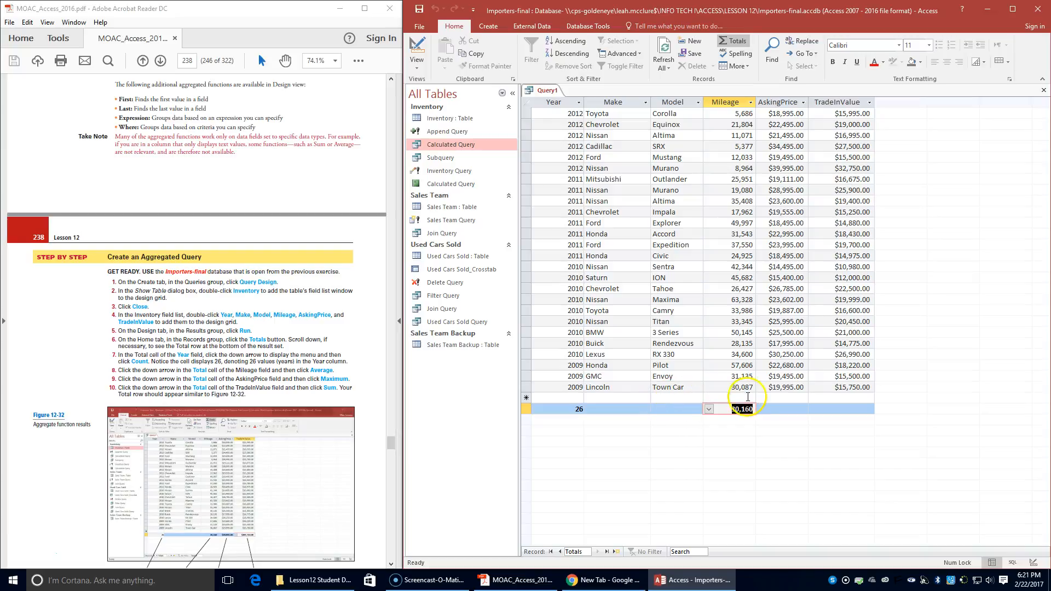
Set the Total row to Maximum for the AskingPrice column and Sum for the TradeInValue column
{"action": "left_click", "coordinate": [772, 411]}
{"action": "left_click", "coordinate": [758, 409]}
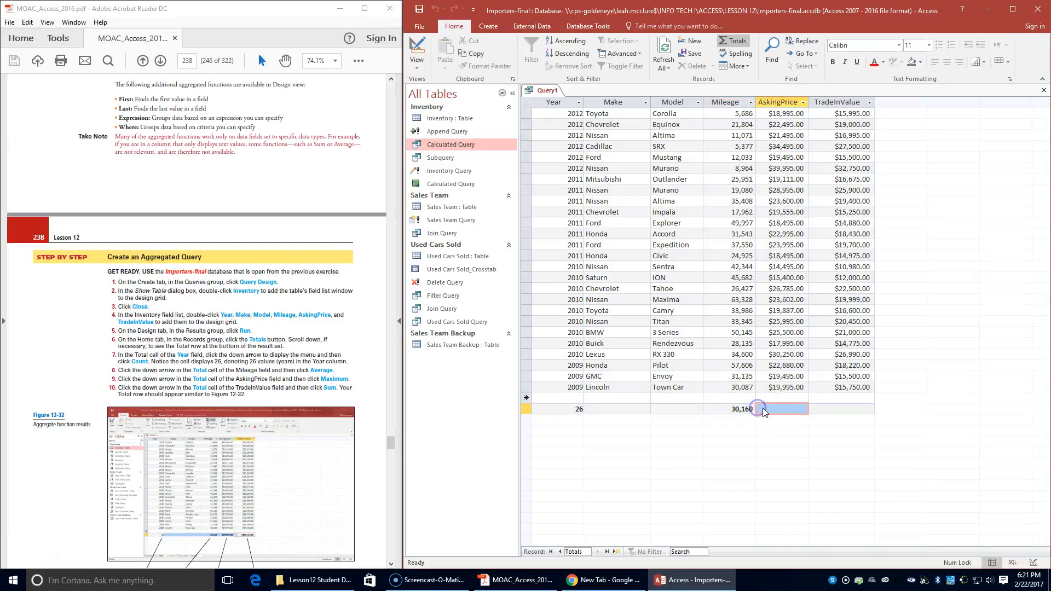
{"action": "left_click", "coordinate": [763, 409]}
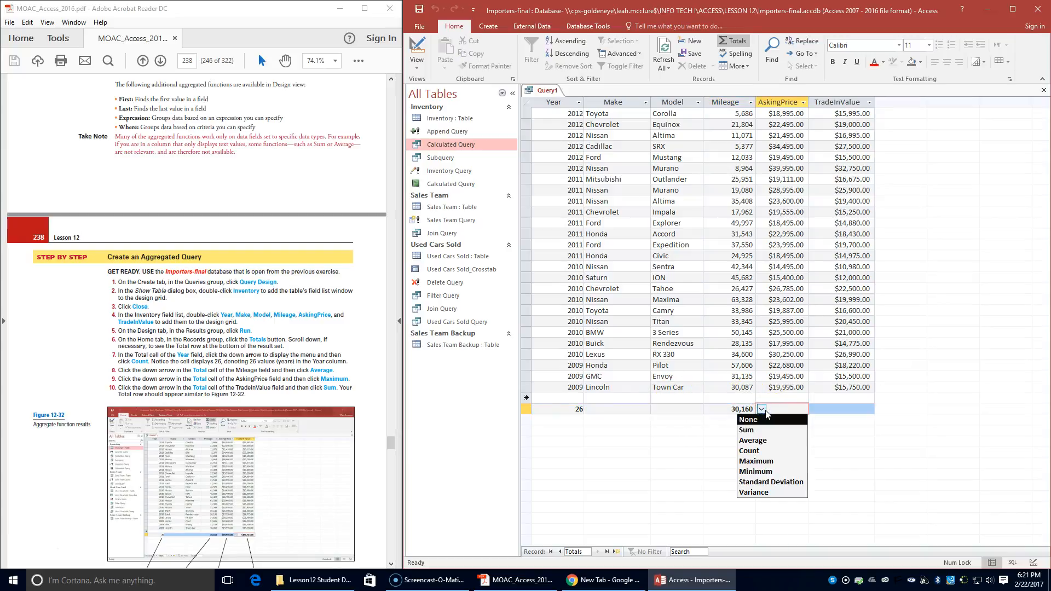
{"action": "left_click", "coordinate": [773, 464]}
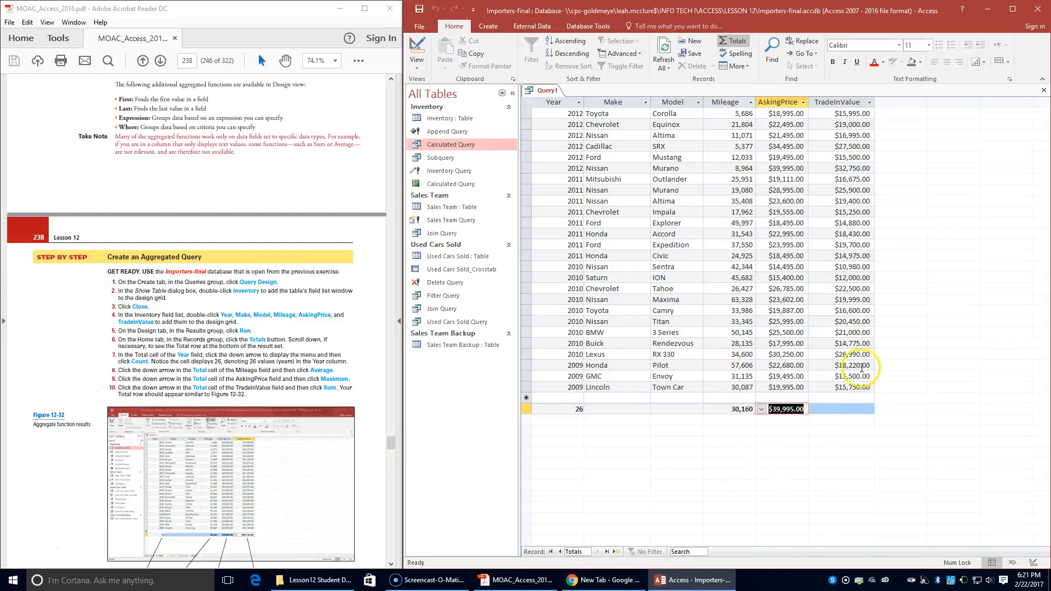
{"action": "left_click", "coordinate": [829, 408]}
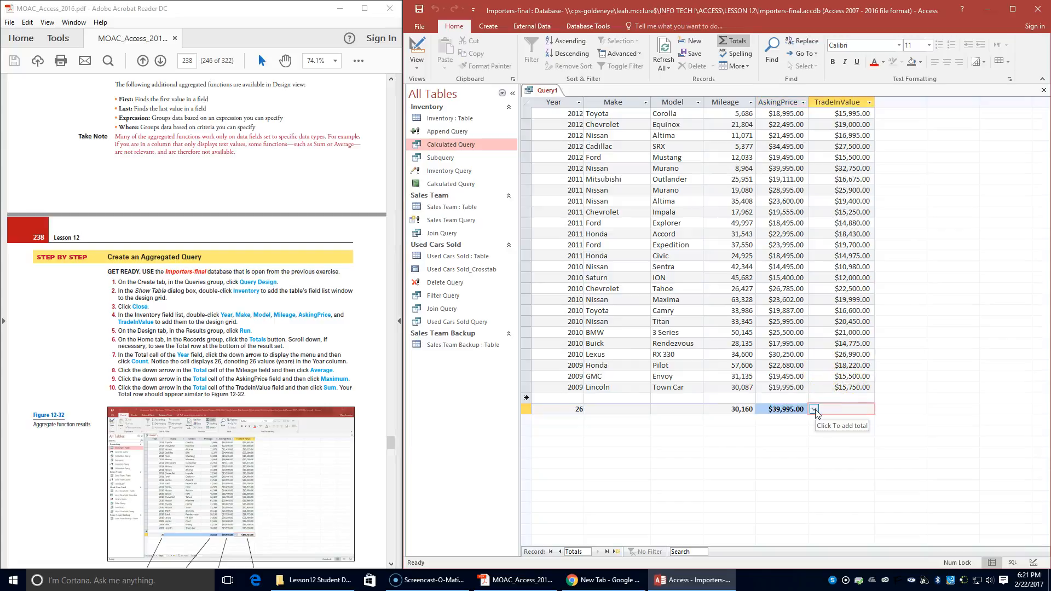
{"action": "left_click", "coordinate": [814, 409]}
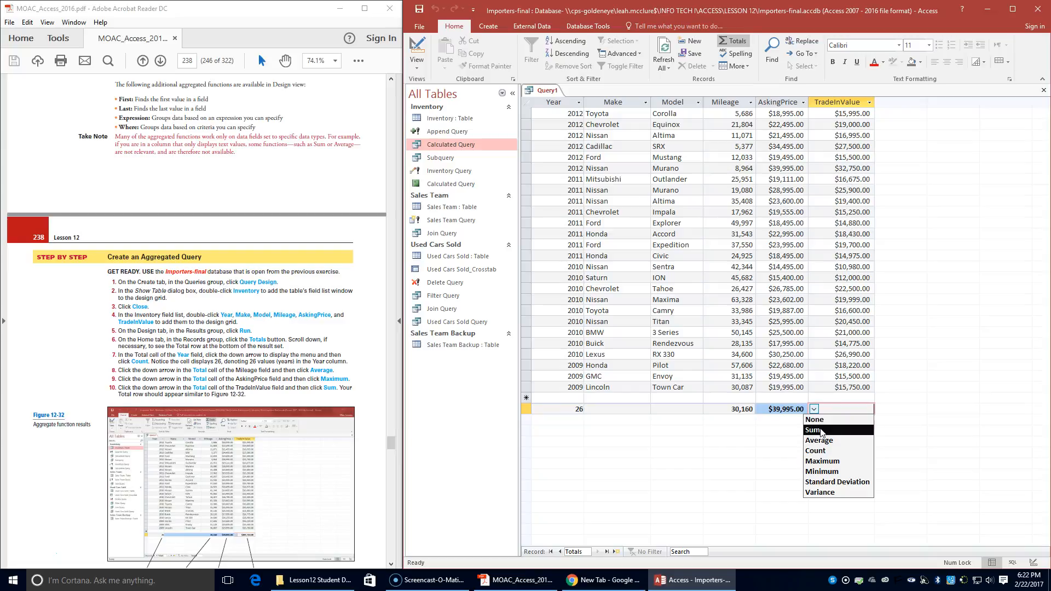
{"action": "left_click", "coordinate": [820, 430]}
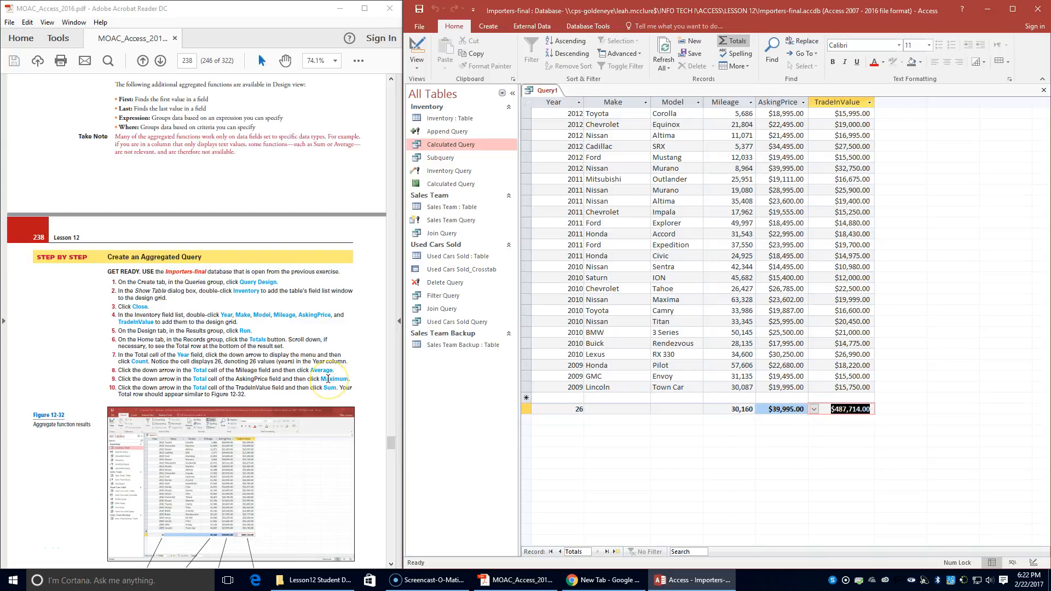
Find steps 11 to 14 of the textbook exercise and switch the query to Design view
{"action": "scroll", "coordinate": [329, 379], "scroll_direction": "down", "scroll_amount": 2}
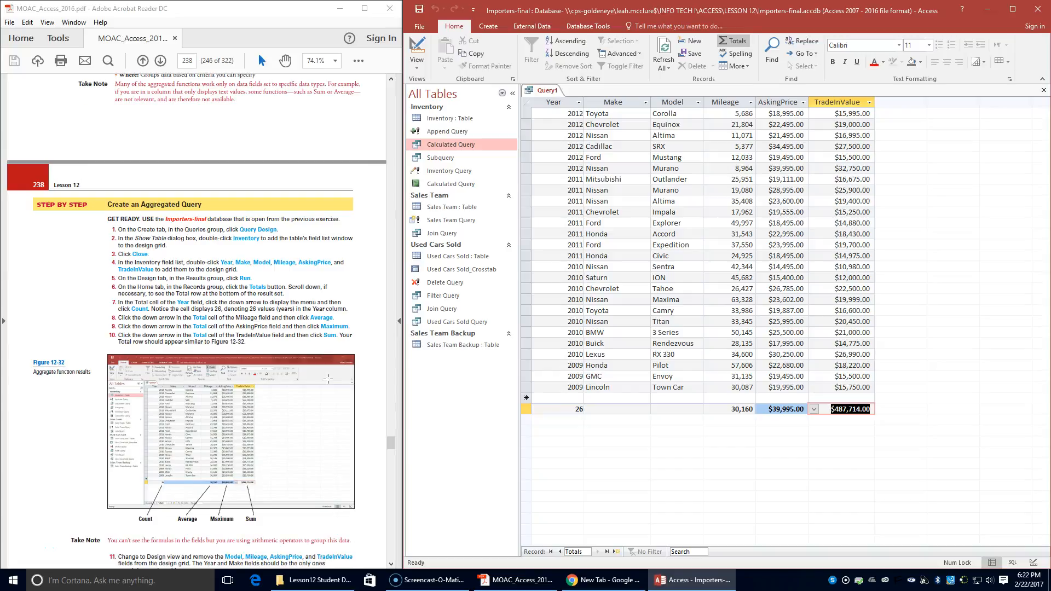
{"action": "scroll", "coordinate": [328, 379], "scroll_direction": "down", "scroll_amount": 2}
{"action": "scroll", "coordinate": [321, 424], "scroll_direction": "down", "scroll_amount": 3}
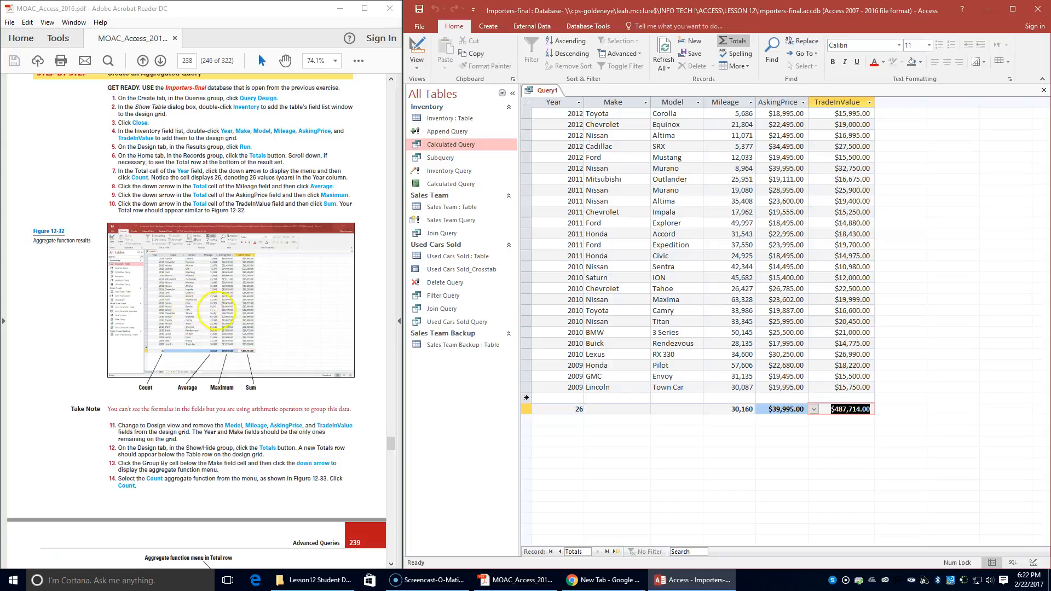
{"action": "left_click", "coordinate": [416, 61]}
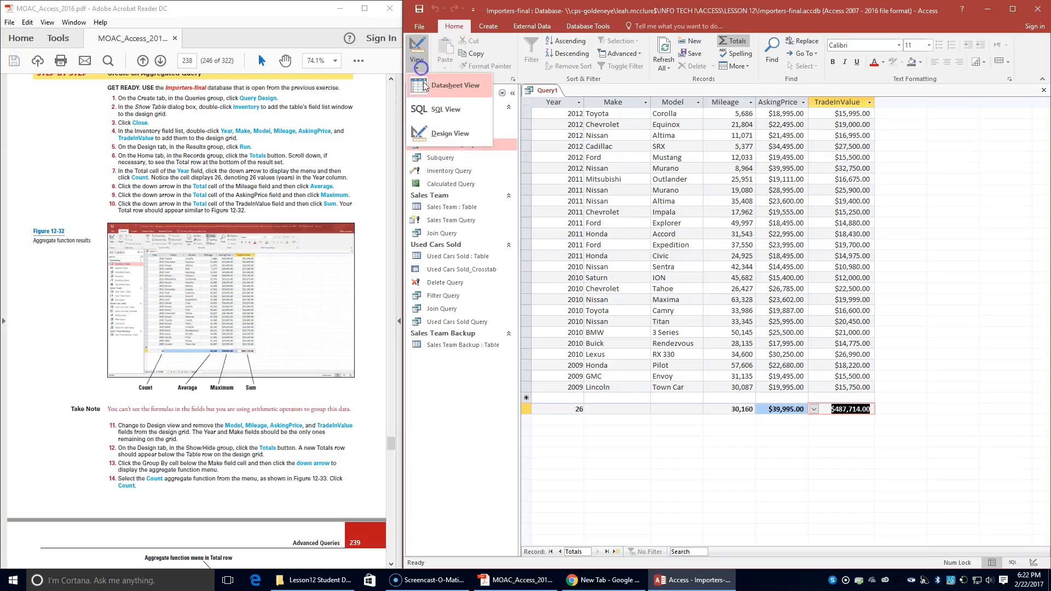
{"action": "left_click", "coordinate": [431, 134]}
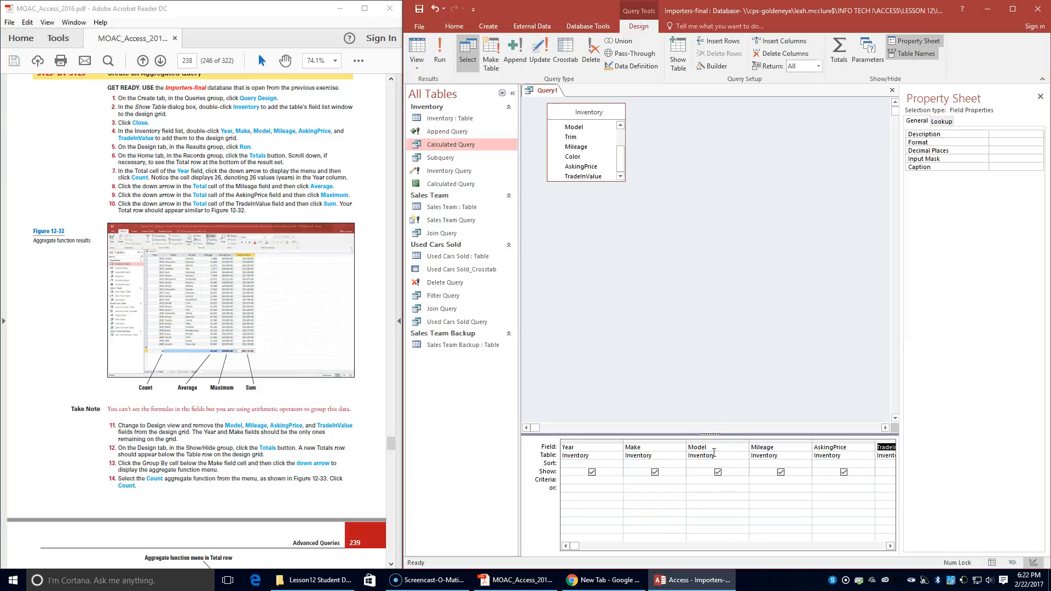
Remove the Model field from the query's design grid
{"action": "left_click", "coordinate": [708, 440]}
{"action": "right_click", "coordinate": [710, 442]}
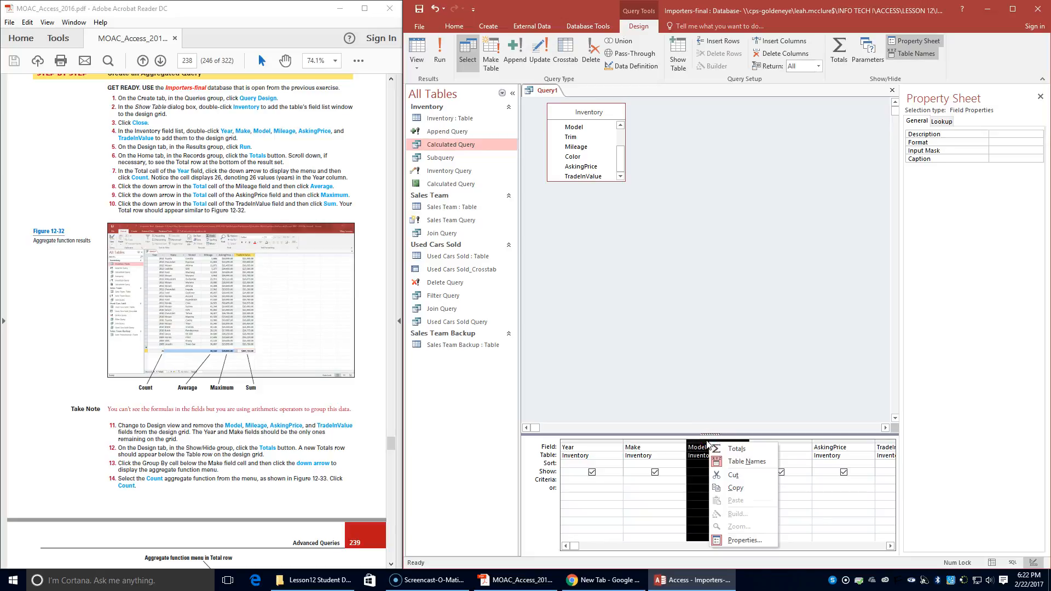
{"action": "key", "text": "Escape"}
{"action": "left_click", "coordinate": [697, 447]}
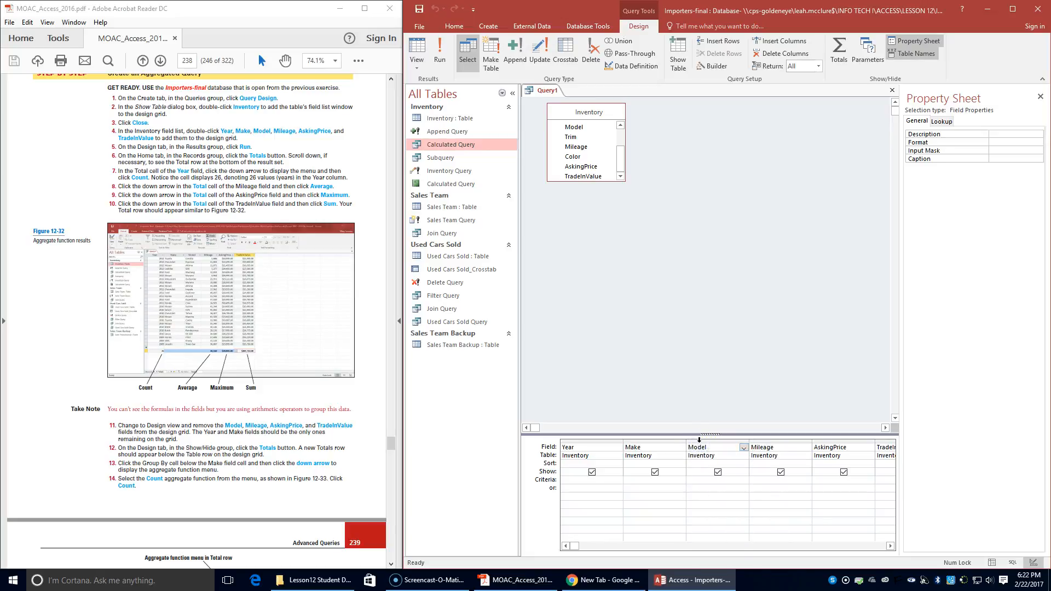
{"action": "left_click", "coordinate": [698, 439]}
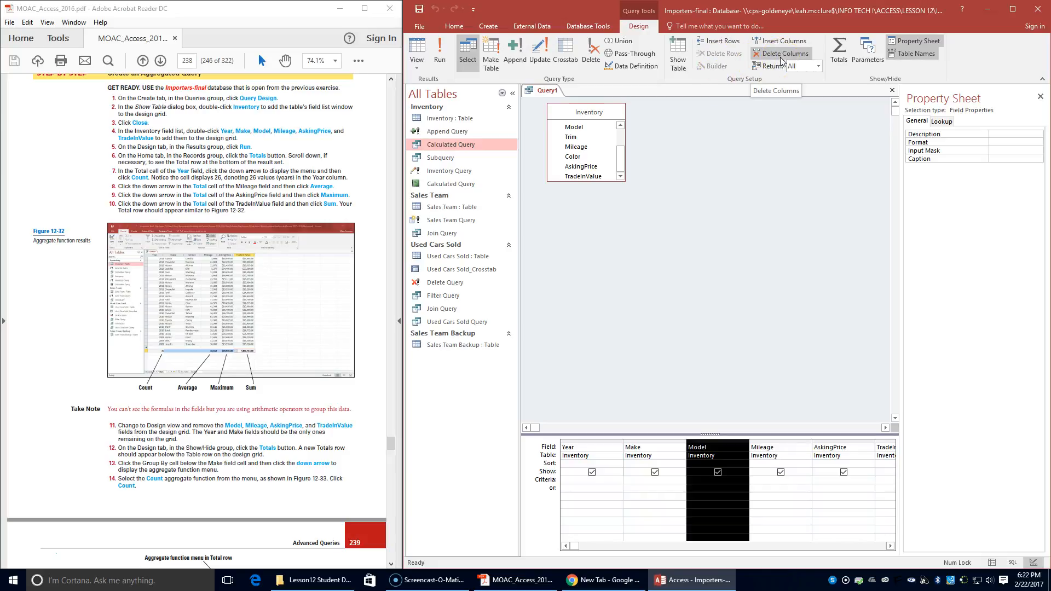
{"action": "left_click", "coordinate": [717, 444]}
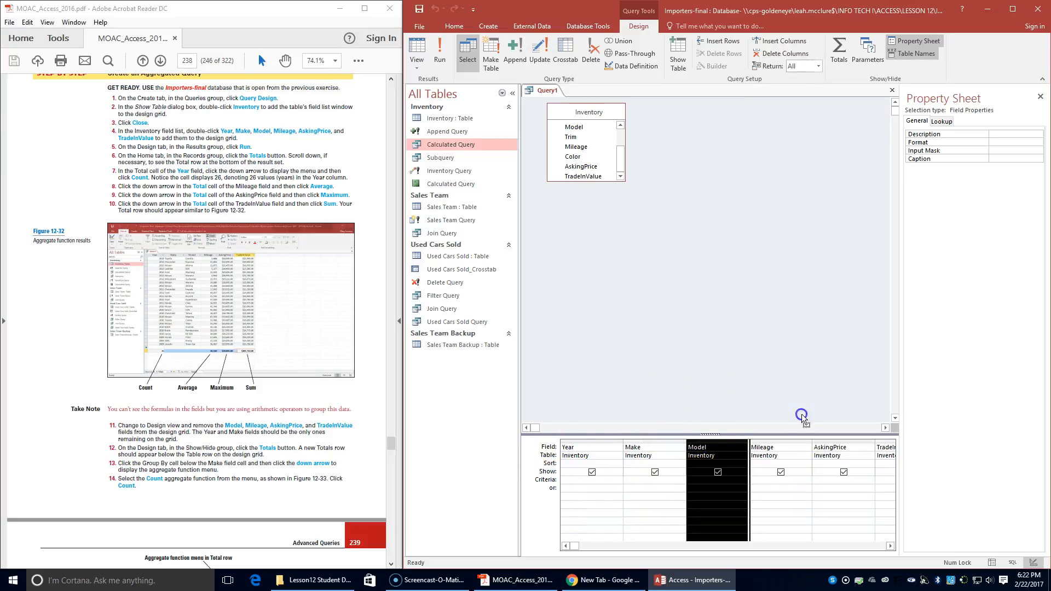
{"action": "left_click", "coordinate": [737, 450]}
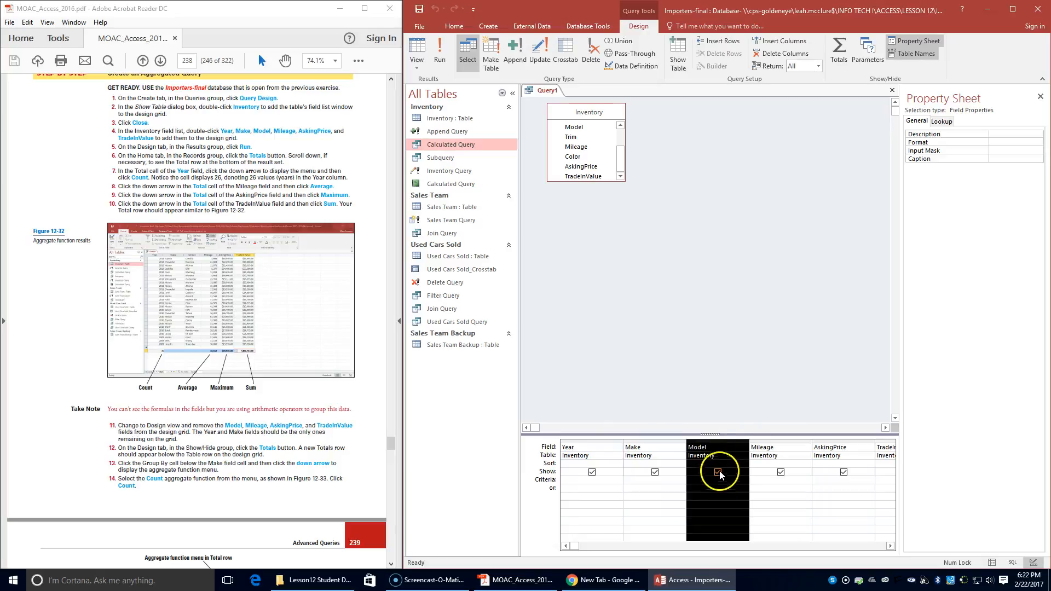
{"action": "left_click", "coordinate": [777, 58]}
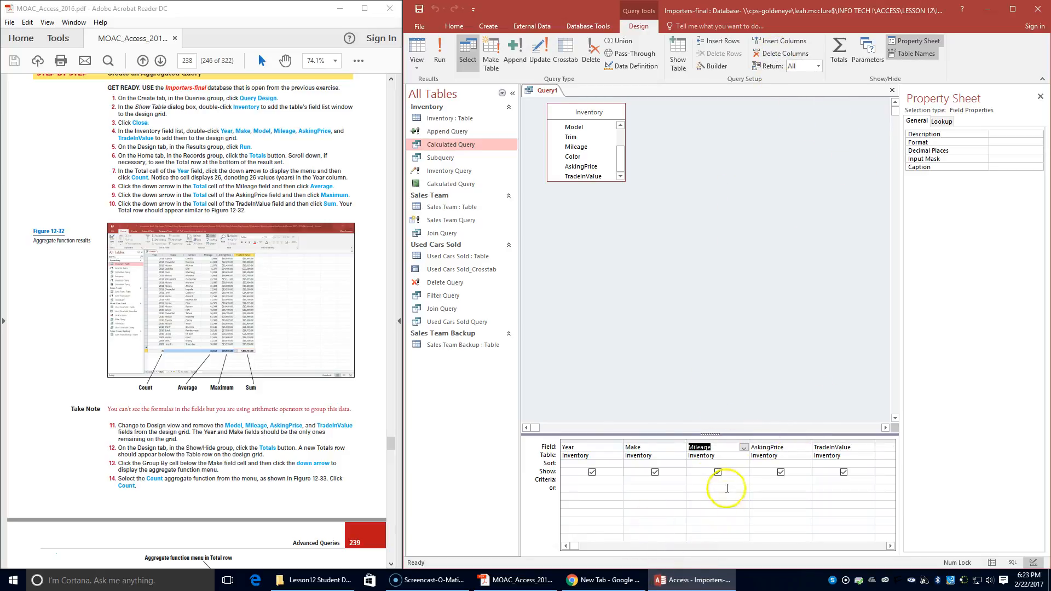
Remove the Mileage, AskingPrice and TradeInValue fields from the design grid and add a Total row to it
{"action": "left_click", "coordinate": [718, 443]}
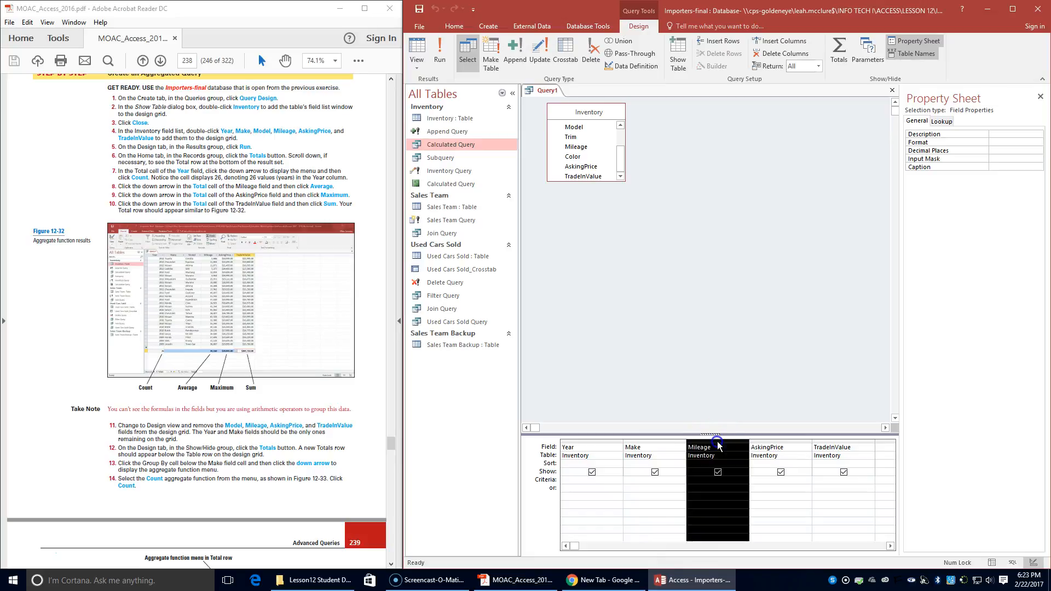
{"action": "left_click", "coordinate": [783, 53]}
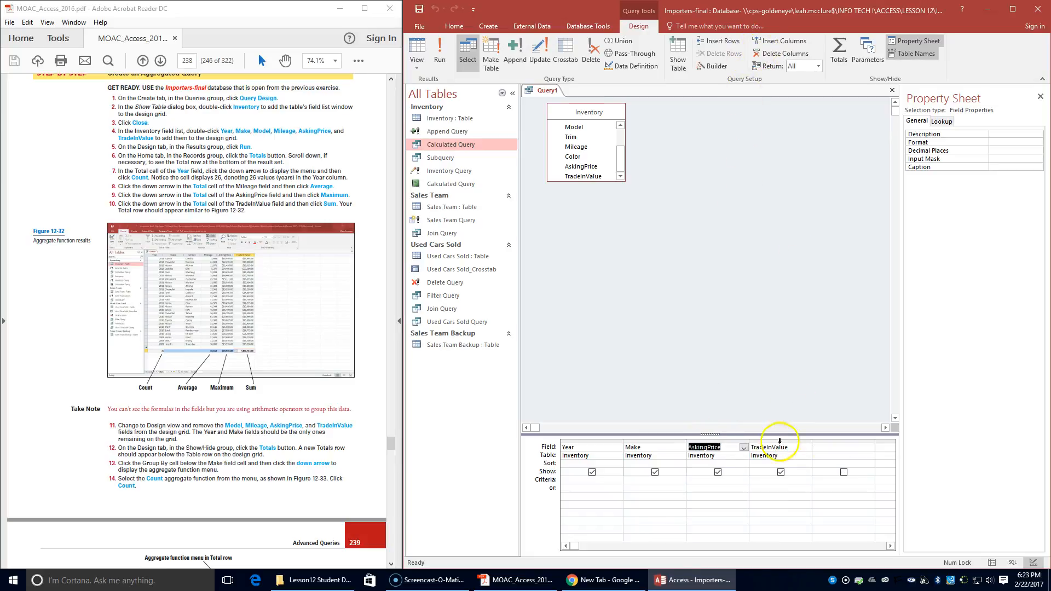
{"action": "left_click", "coordinate": [723, 440]}
{"action": "left_click", "coordinate": [783, 53]}
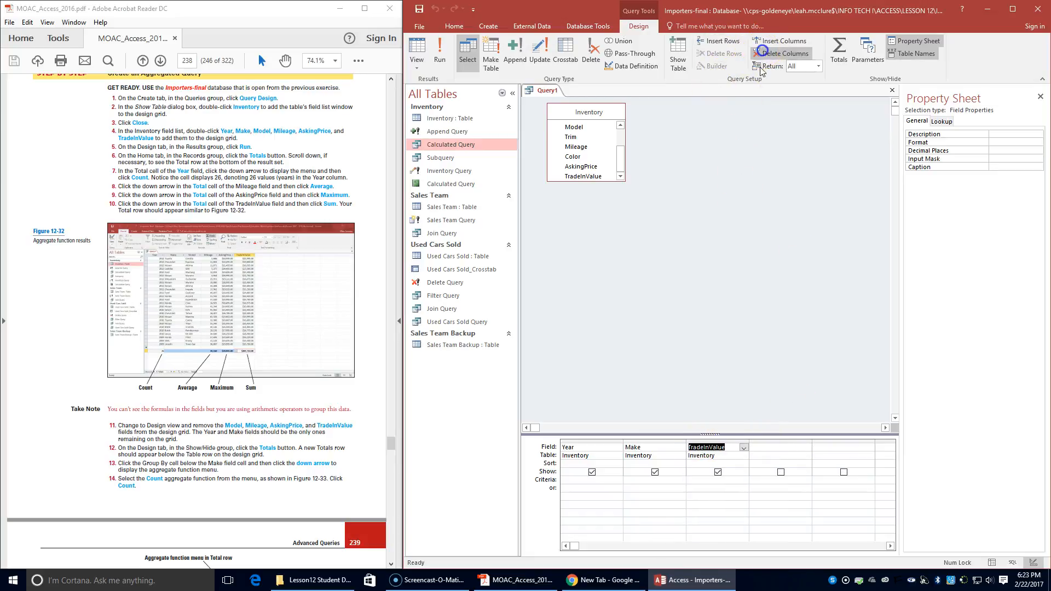
{"action": "left_click", "coordinate": [717, 441]}
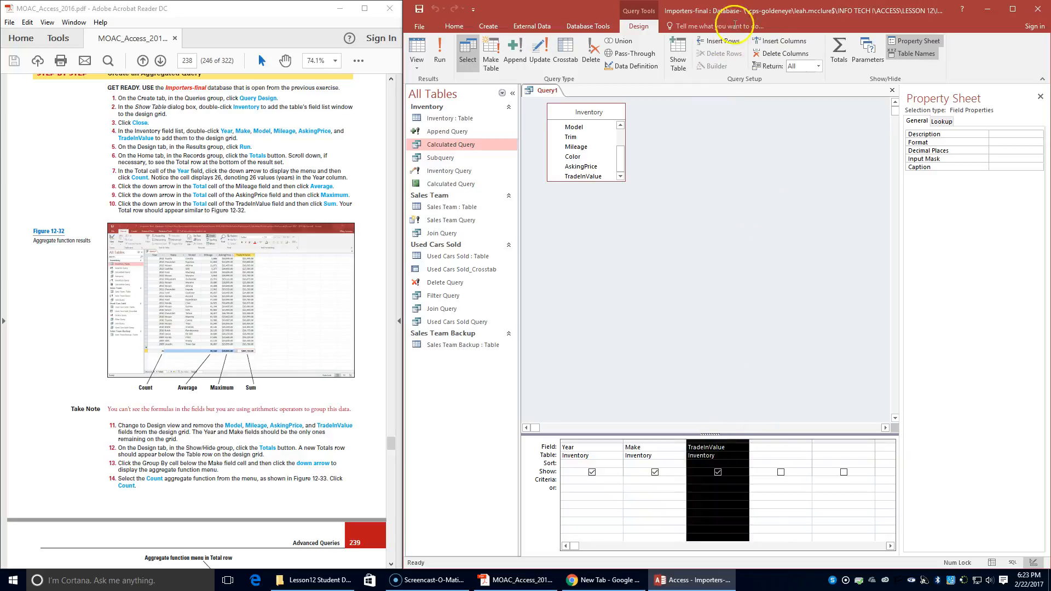
{"action": "left_click", "coordinate": [783, 53]}
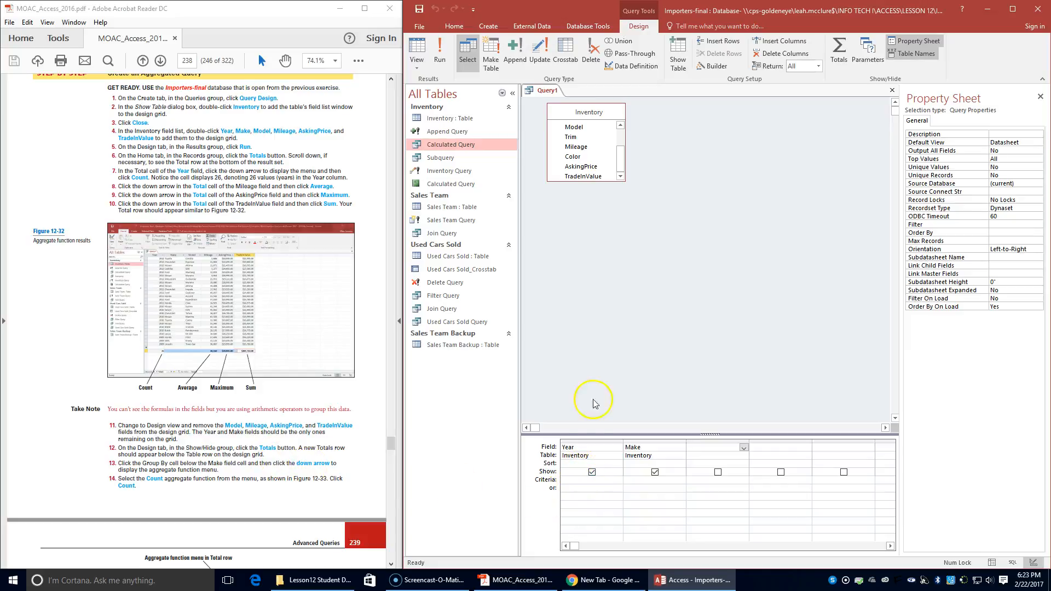
{"action": "left_click", "coordinate": [840, 52]}
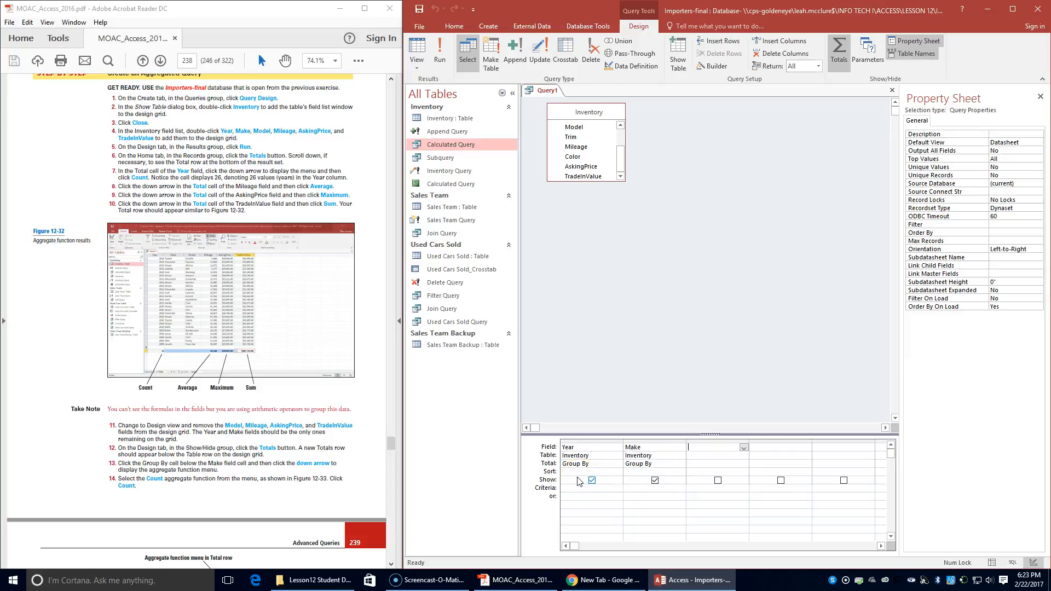
{"action": "left_click", "coordinate": [593, 465]}
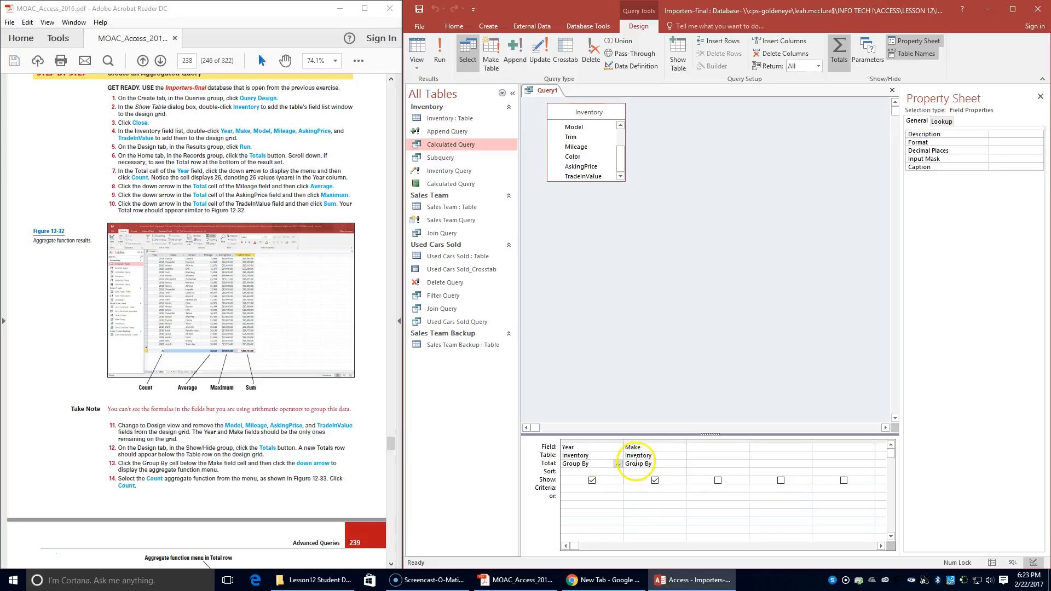
{"action": "left_click", "coordinate": [618, 463]}
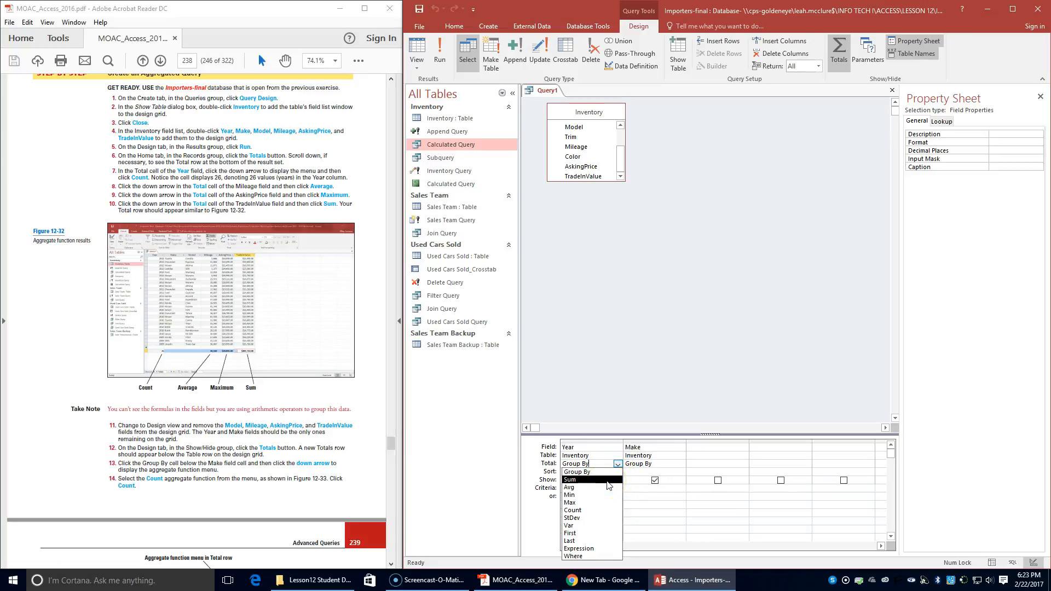
{"action": "left_click", "coordinate": [601, 509]}
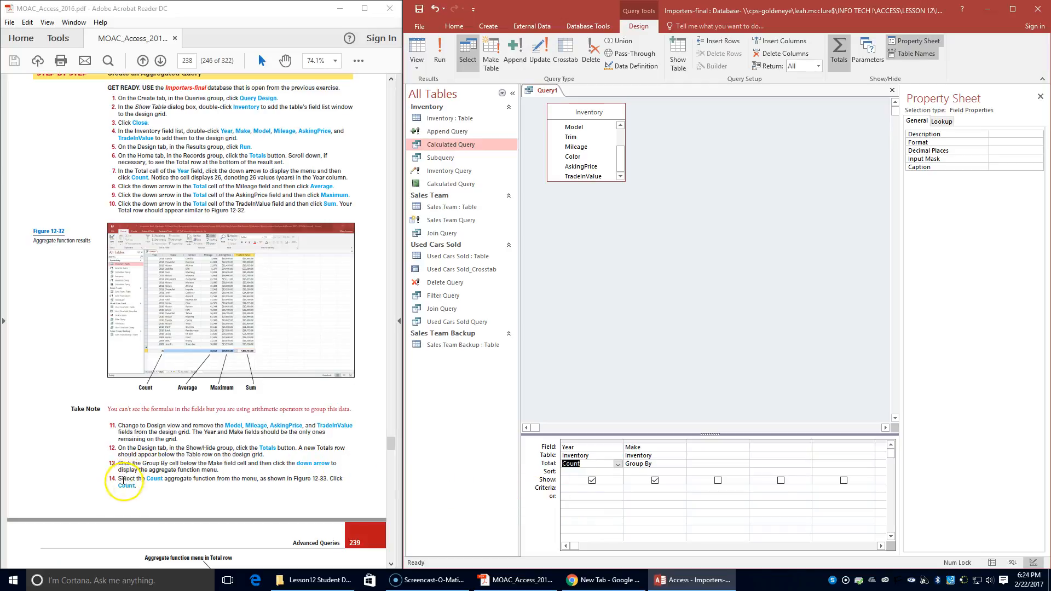
{"action": "scroll", "coordinate": [164, 482], "scroll_direction": "down", "scroll_amount": 3}
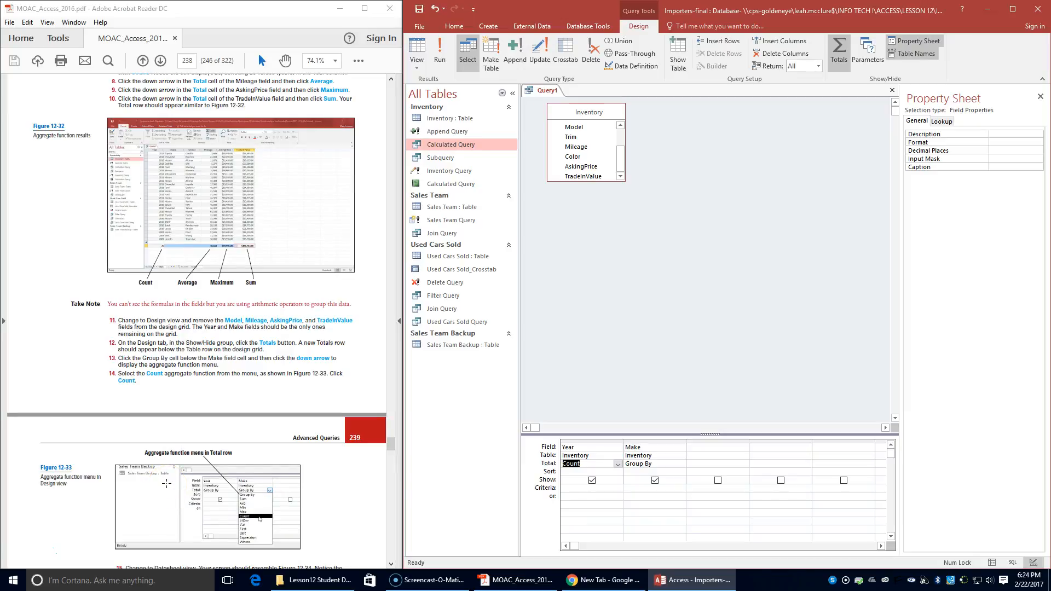
{"action": "left_click", "coordinate": [617, 464]}
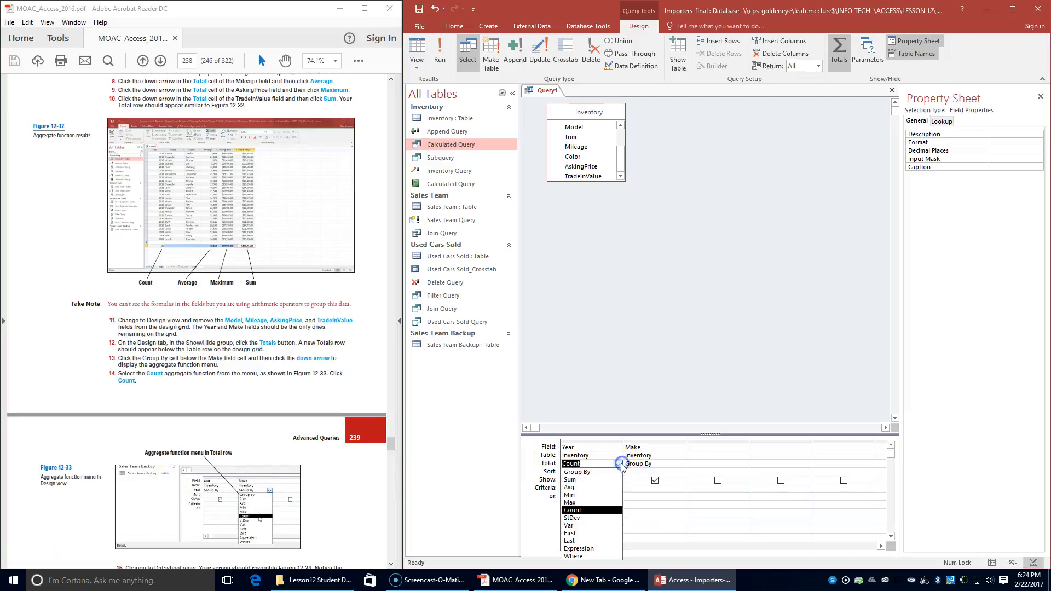
{"action": "left_click", "coordinate": [593, 472]}
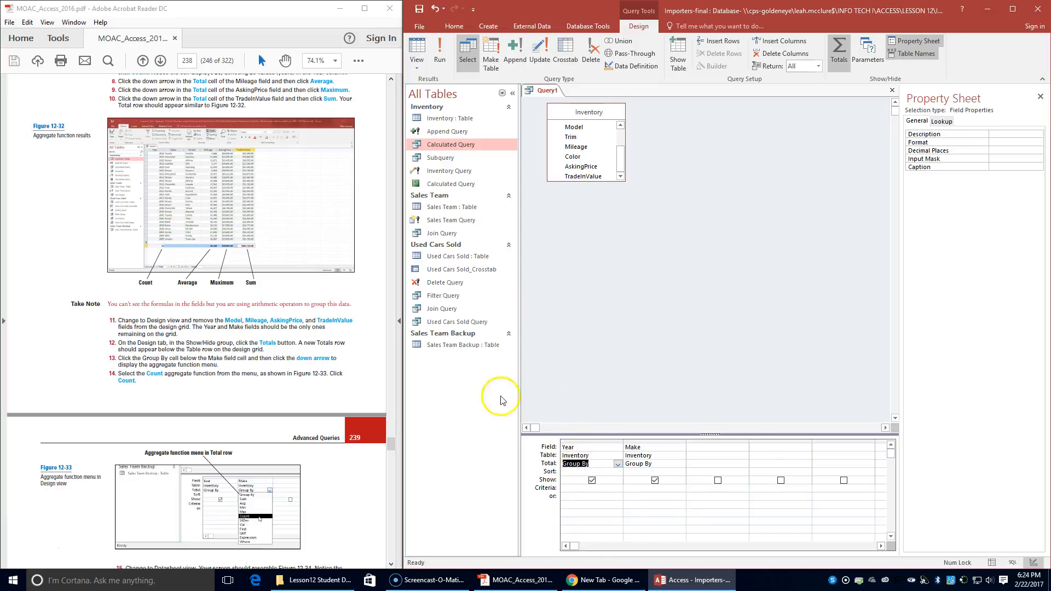
Set the aggregate function of the Make field to Count in the Total row
{"action": "left_click", "coordinate": [673, 465]}
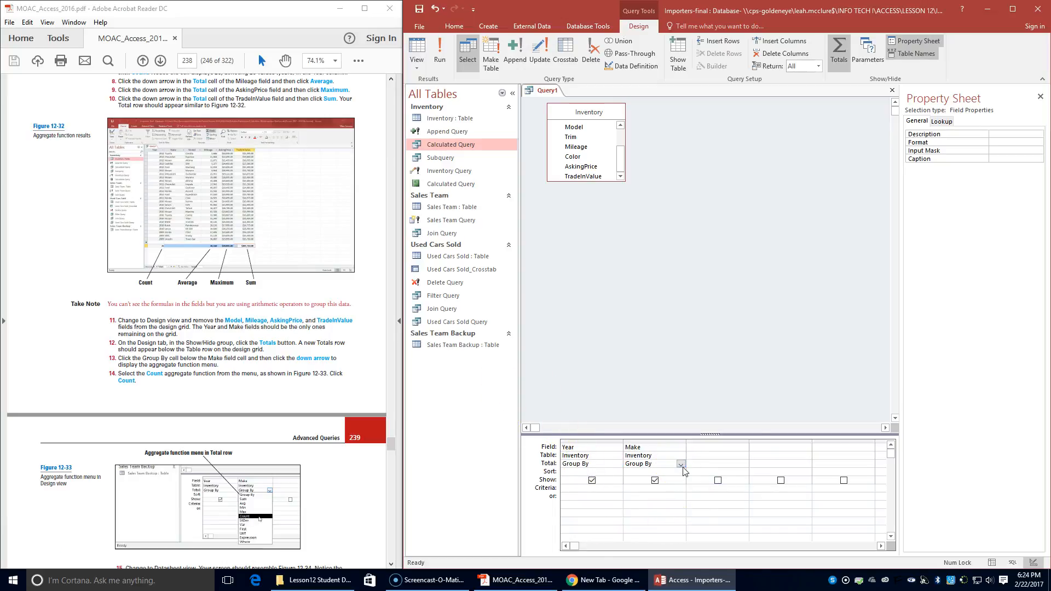
{"action": "left_click", "coordinate": [681, 465]}
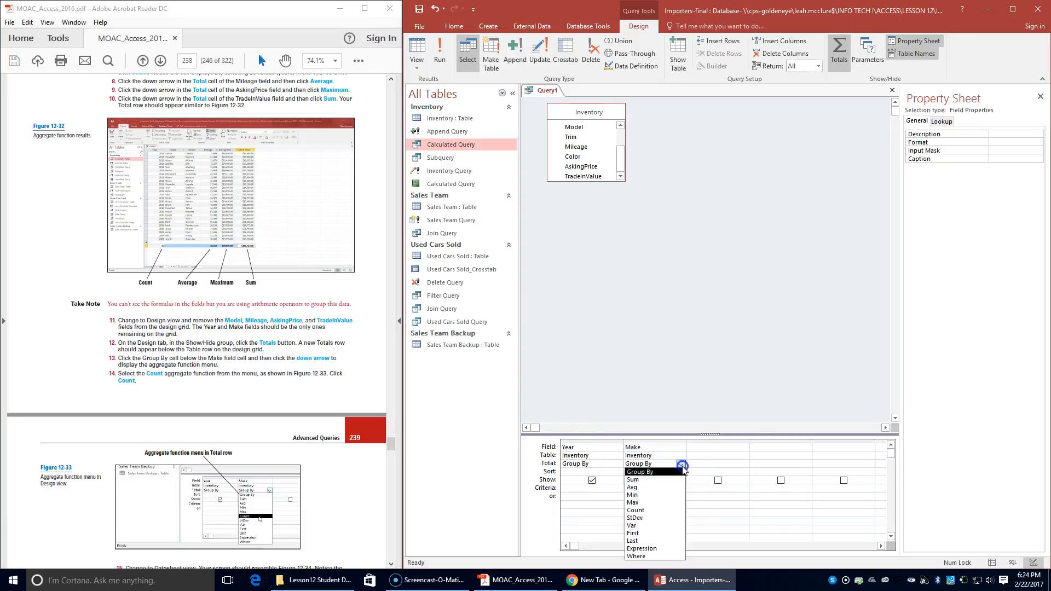
{"action": "left_click", "coordinate": [664, 510]}
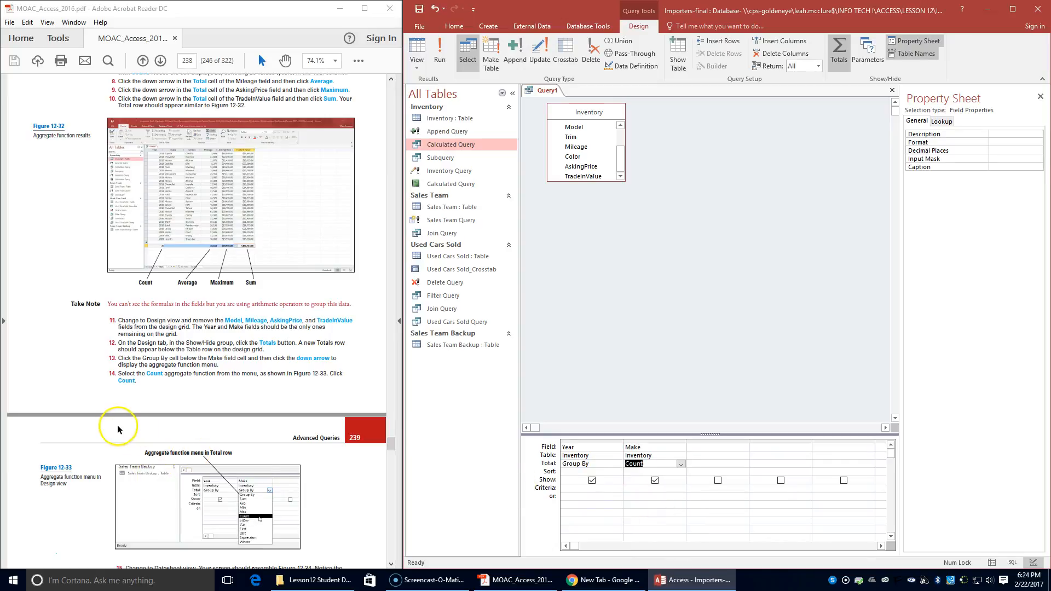
Follow textbook step 15 by switching the query to Datasheet view, and compare the results with Figure 12-34
{"action": "scroll", "coordinate": [118, 430], "scroll_direction": "down", "scroll_amount": 3}
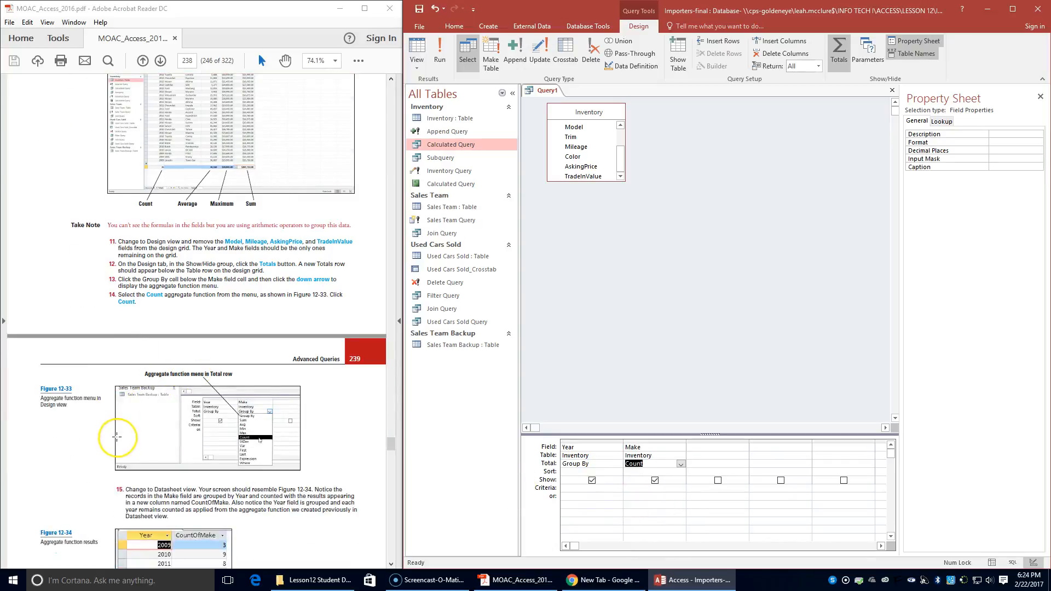
{"action": "scroll", "coordinate": [117, 436], "scroll_direction": "down", "scroll_amount": 1}
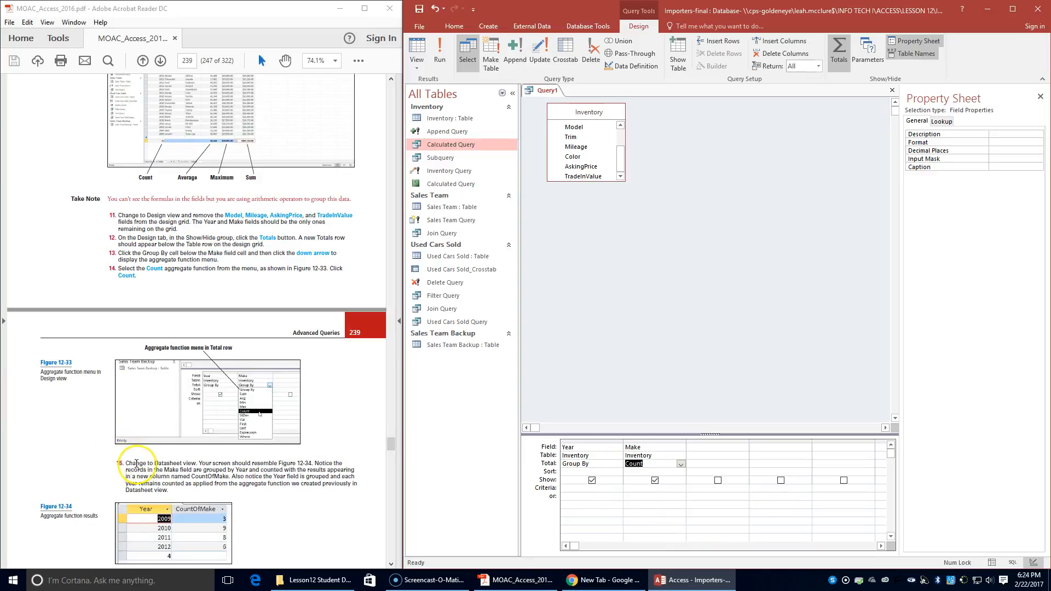
{"action": "scroll", "coordinate": [136, 464], "scroll_direction": "down", "scroll_amount": 1}
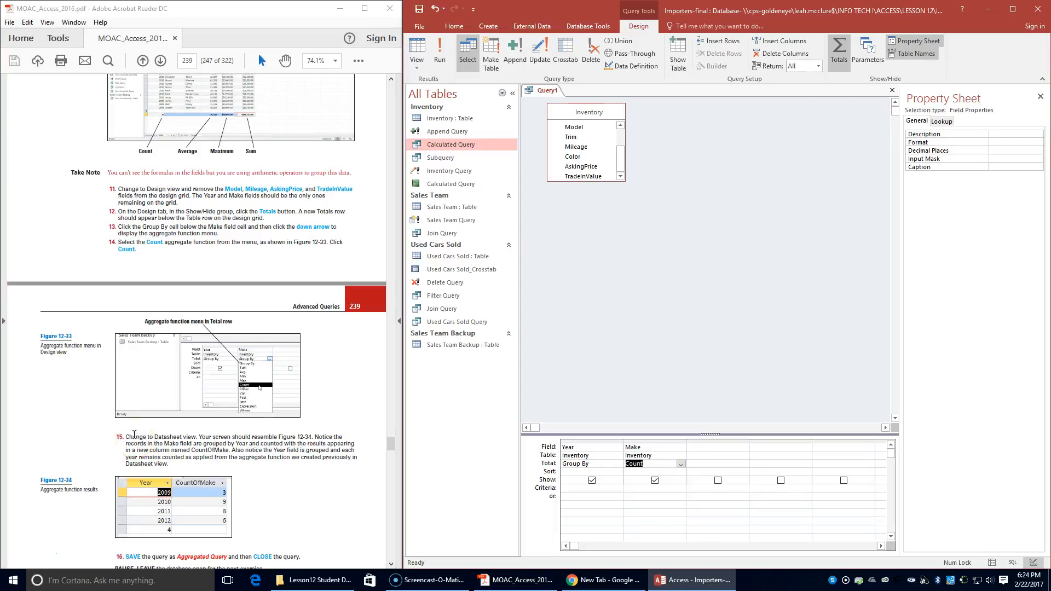
{"action": "left_click", "coordinate": [417, 61]}
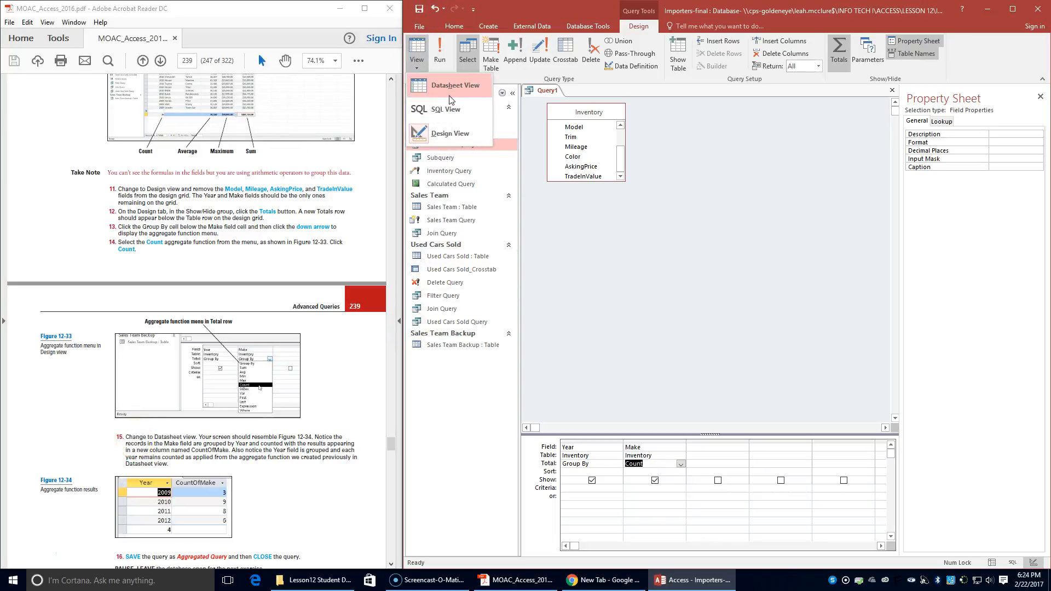
{"action": "left_click", "coordinate": [447, 87]}
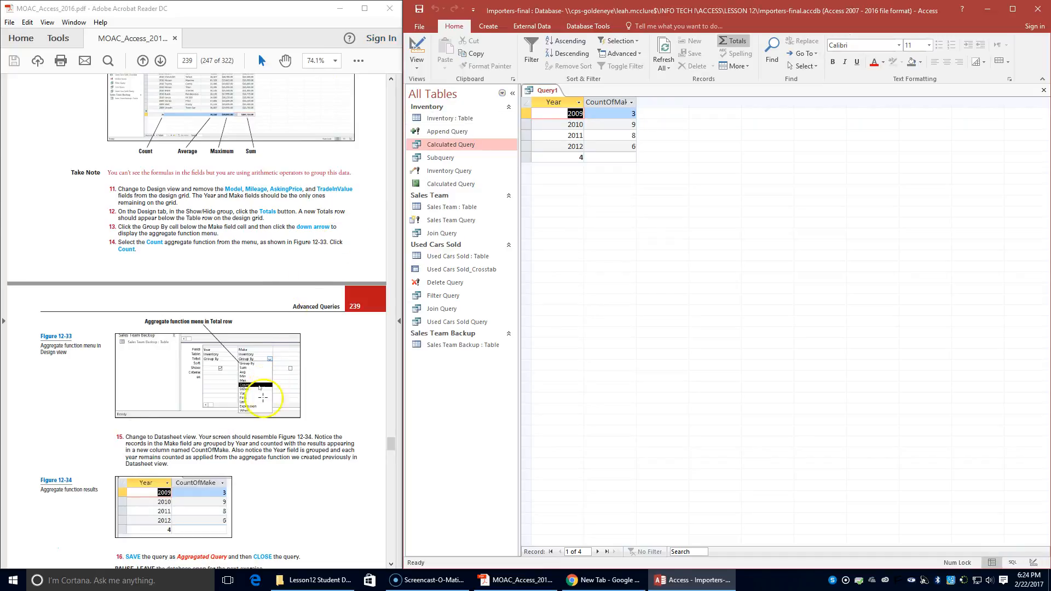
{"action": "left_click_drag", "start_coordinate": [231, 437], "coordinate": [310, 438]}
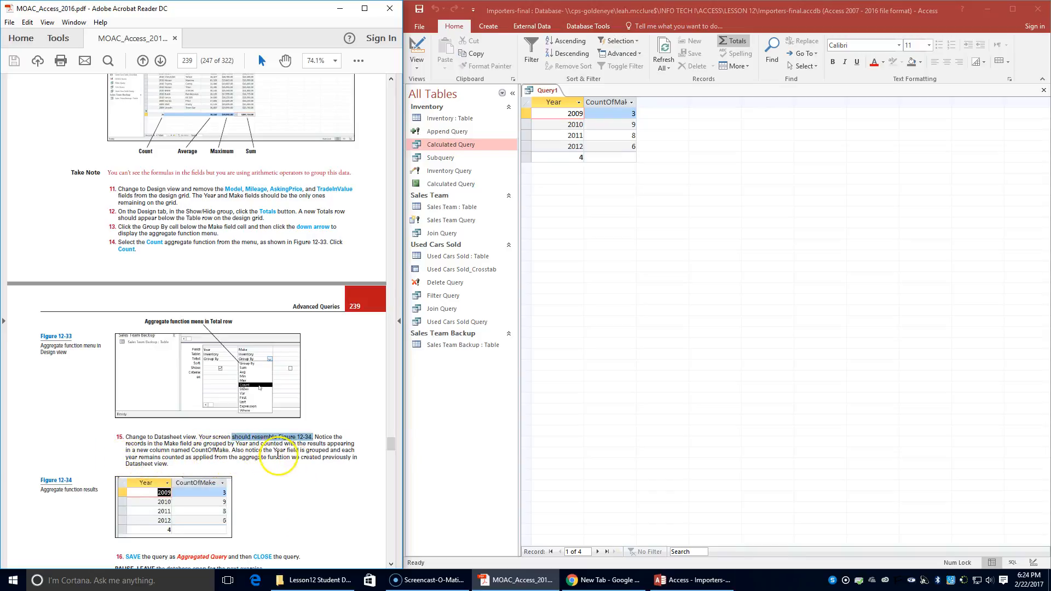
{"action": "scroll", "coordinate": [279, 476], "scroll_direction": "down", "scroll_amount": 1}
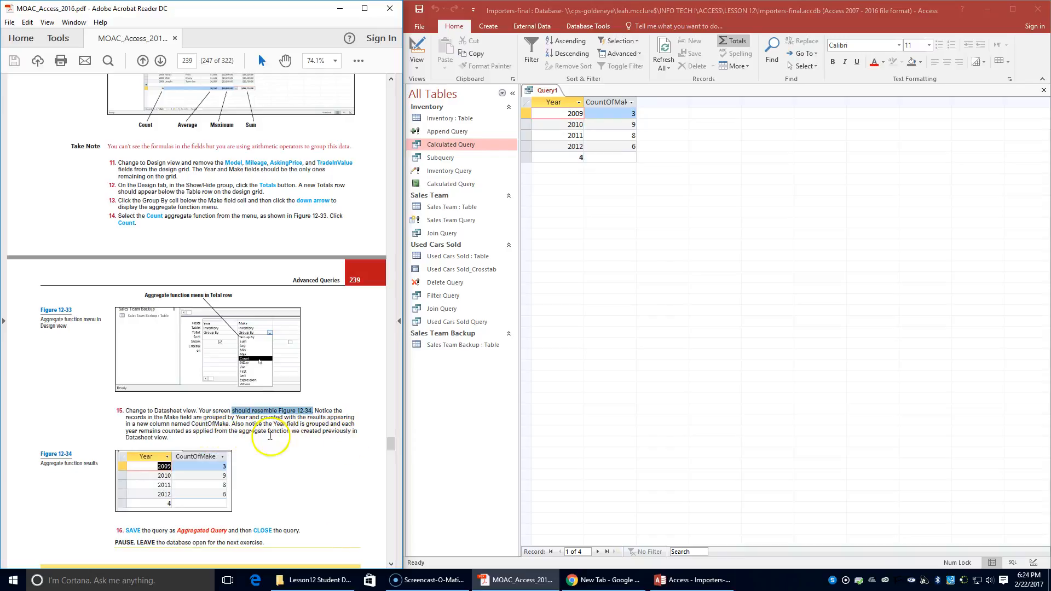
{"action": "scroll", "coordinate": [178, 443], "scroll_direction": "down", "scroll_amount": 1}
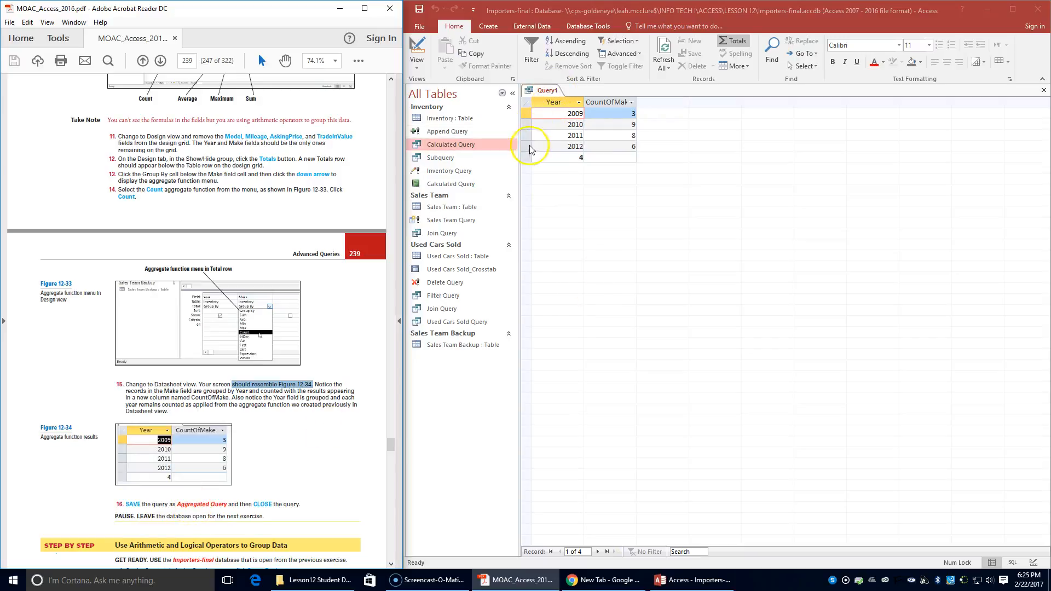
Save the query as "Aggregated Query" and close it
{"action": "right_click", "coordinate": [546, 90]}
{"action": "left_click", "coordinate": [573, 104]}
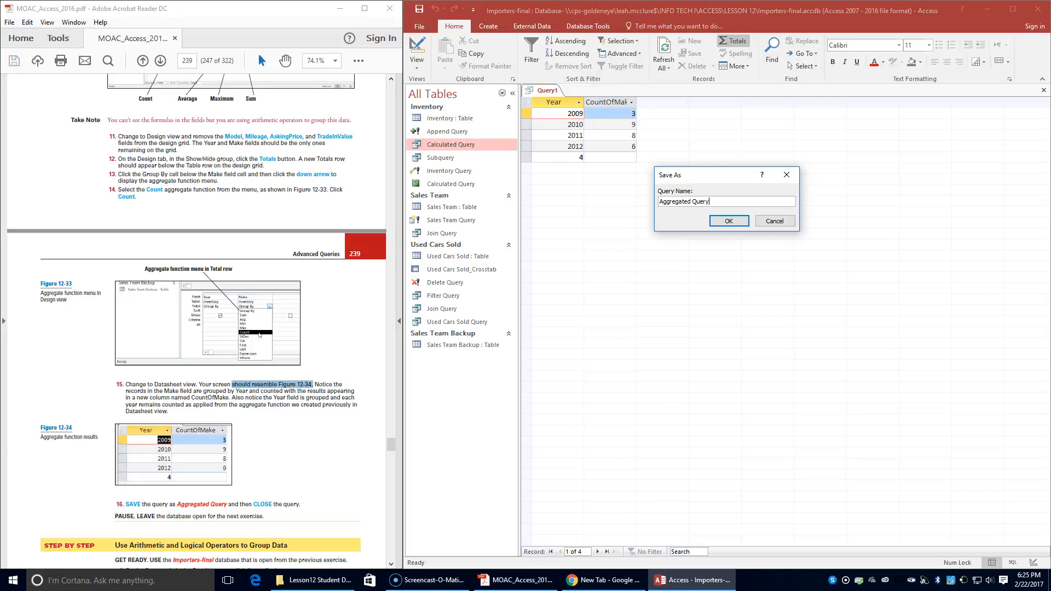
{"action": "left_click", "coordinate": [728, 220]}
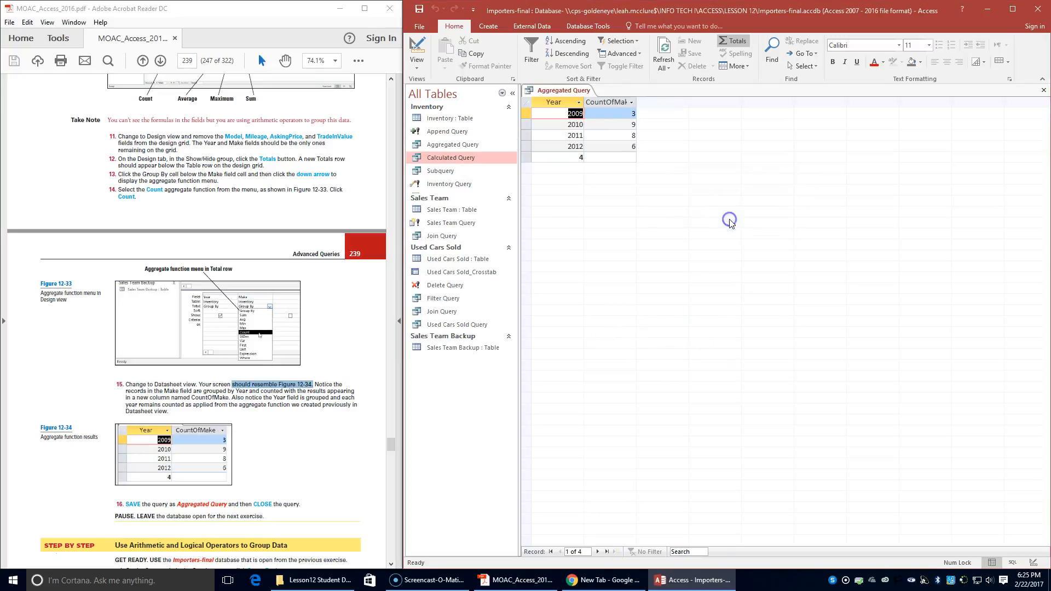
{"action": "right_click", "coordinate": [547, 90]}
{"action": "left_click", "coordinate": [553, 110]}
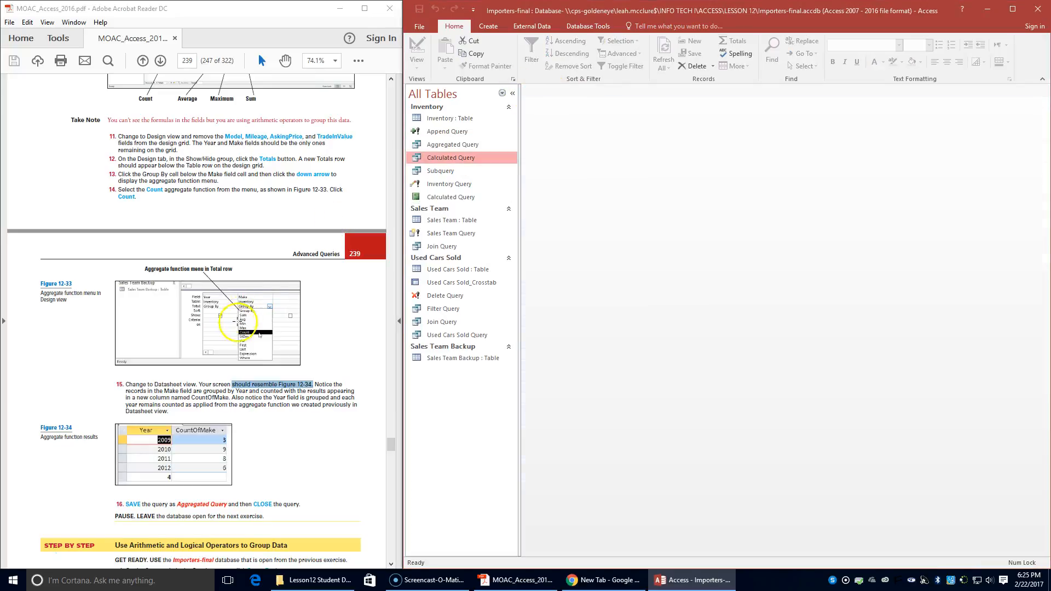
Follow the textbook's arithmetic and logical operators exercise by creating a new query in Design view with the Inventory table added
{"action": "scroll", "coordinate": [234, 459], "scroll_direction": "down", "scroll_amount": 1}
{"action": "scroll", "coordinate": [234, 459], "scroll_direction": "down", "scroll_amount": 2}
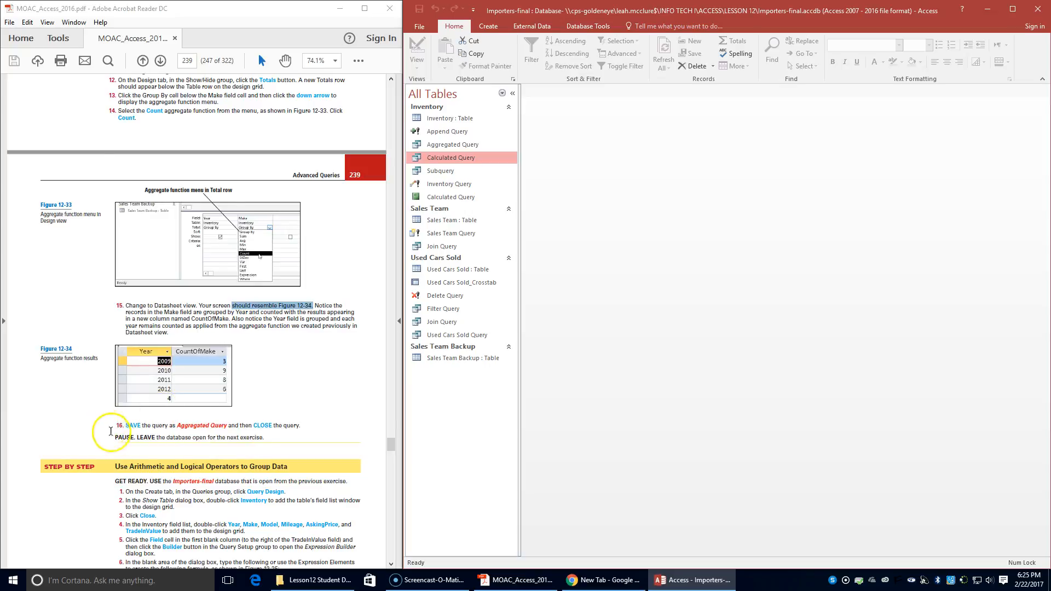
{"action": "scroll", "coordinate": [136, 432], "scroll_direction": "down", "scroll_amount": 3}
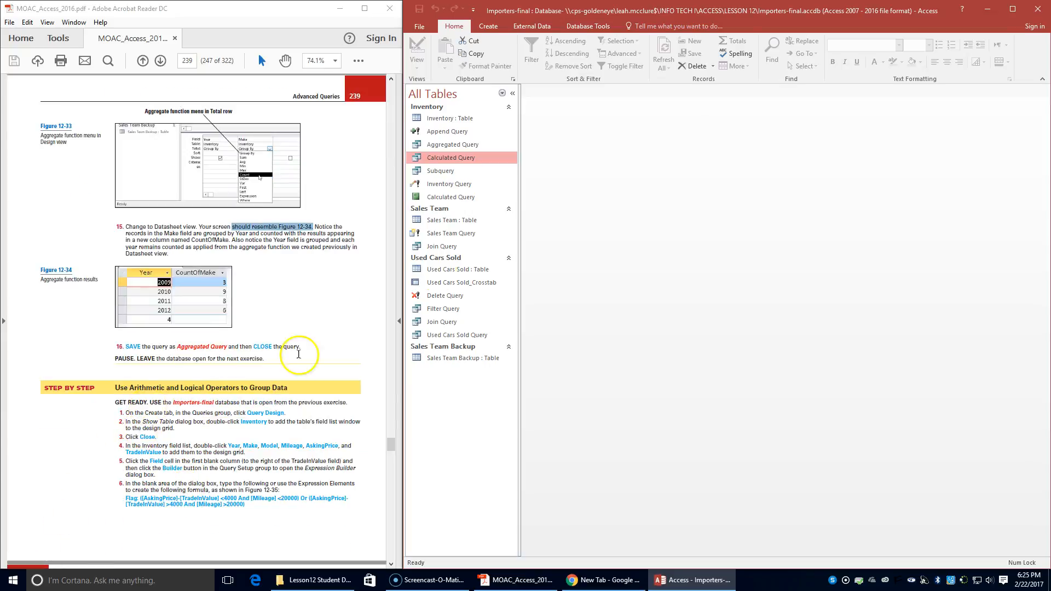
{"action": "left_click", "coordinate": [487, 27]}
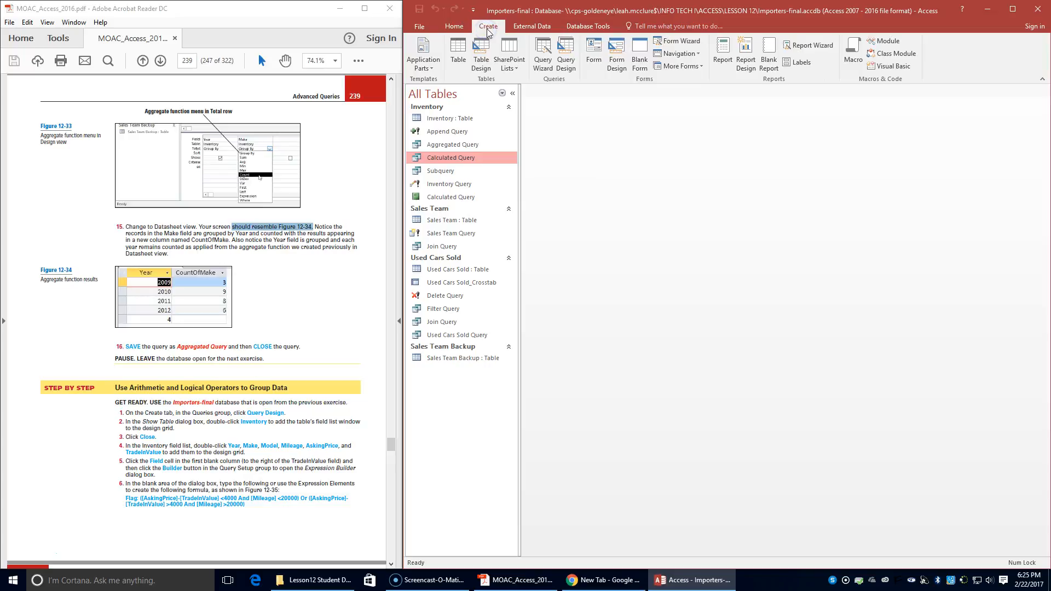
{"action": "left_click", "coordinate": [567, 60]}
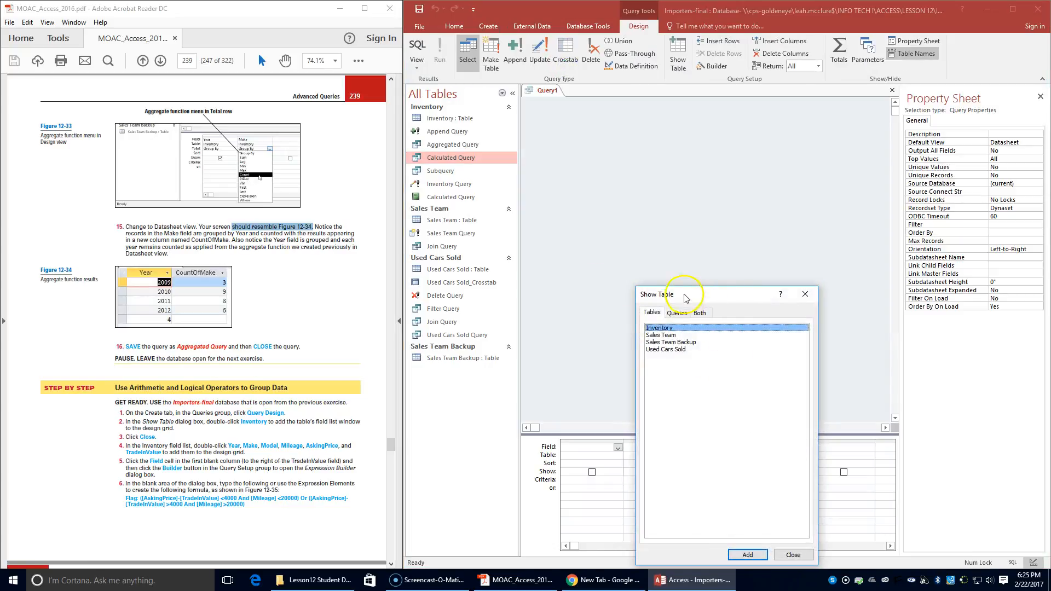
{"action": "double_click", "coordinate": [659, 329]}
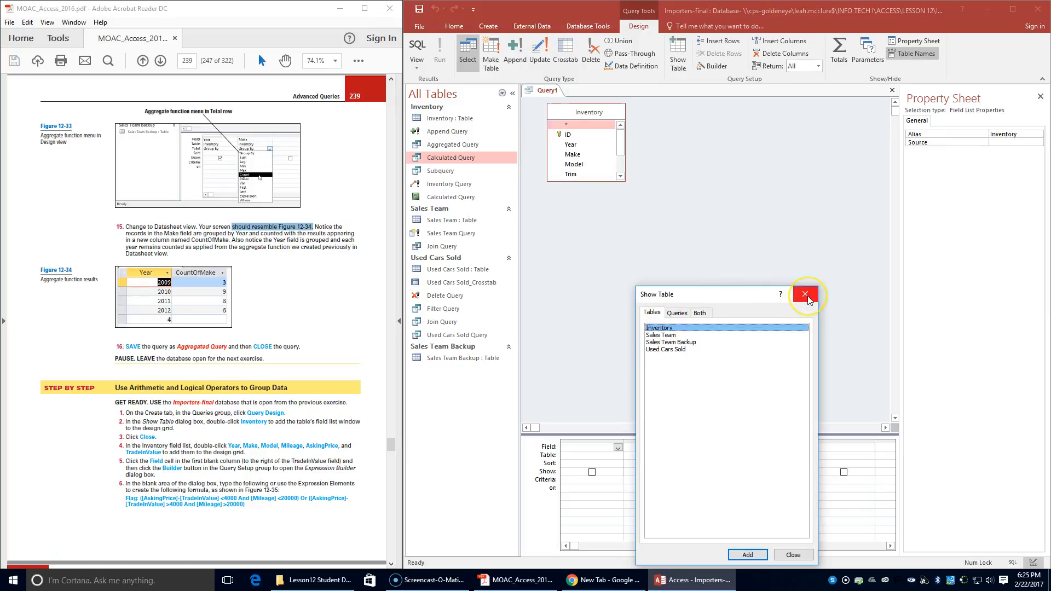
{"action": "left_click", "coordinate": [793, 555]}
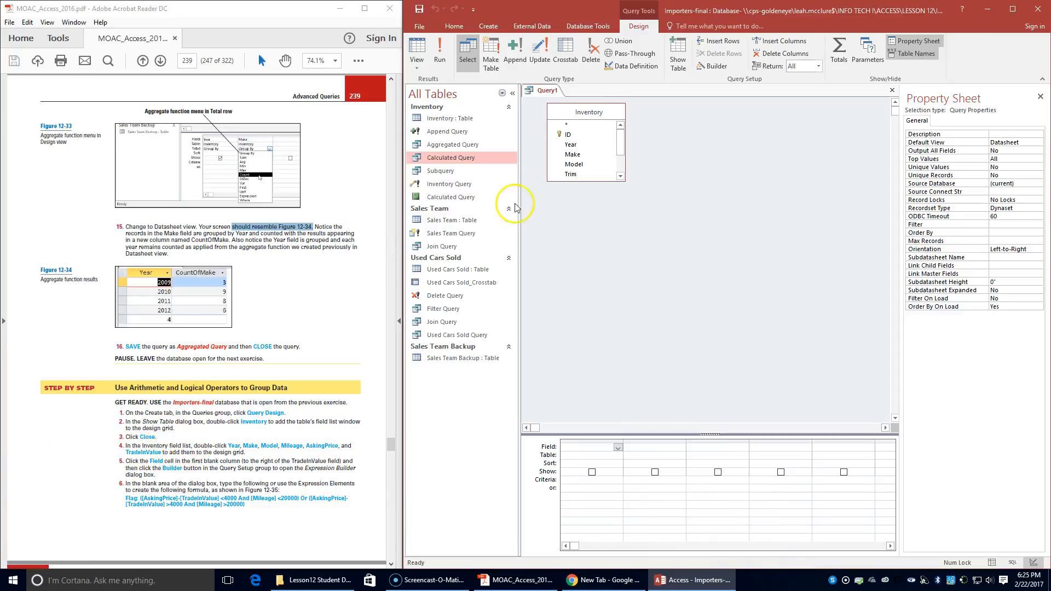
Add the Year, Make, Model, Mileage, AskingPrice and TradeInValue fields from the Inventory table to the design grid
{"action": "double_click", "coordinate": [590, 145]}
{"action": "double_click", "coordinate": [585, 156]}
{"action": "double_click", "coordinate": [586, 164]}
{"action": "left_click", "coordinate": [620, 176]}
{"action": "left_click", "coordinate": [620, 177]}
{"action": "double_click", "coordinate": [577, 166]}
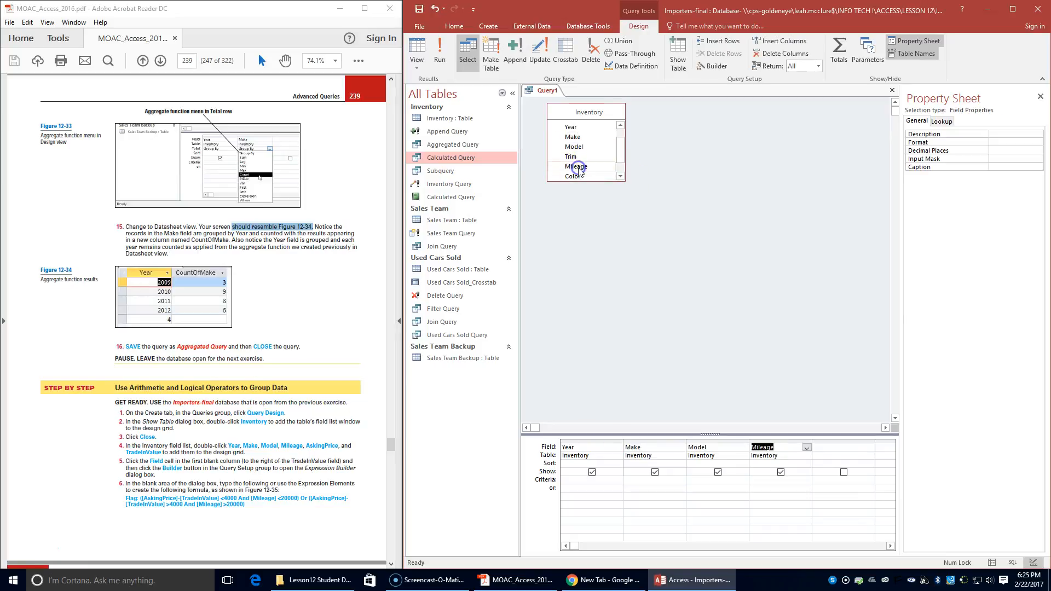
{"action": "left_click", "coordinate": [620, 176]}
{"action": "left_click", "coordinate": [620, 176]}
{"action": "double_click", "coordinate": [581, 168]}
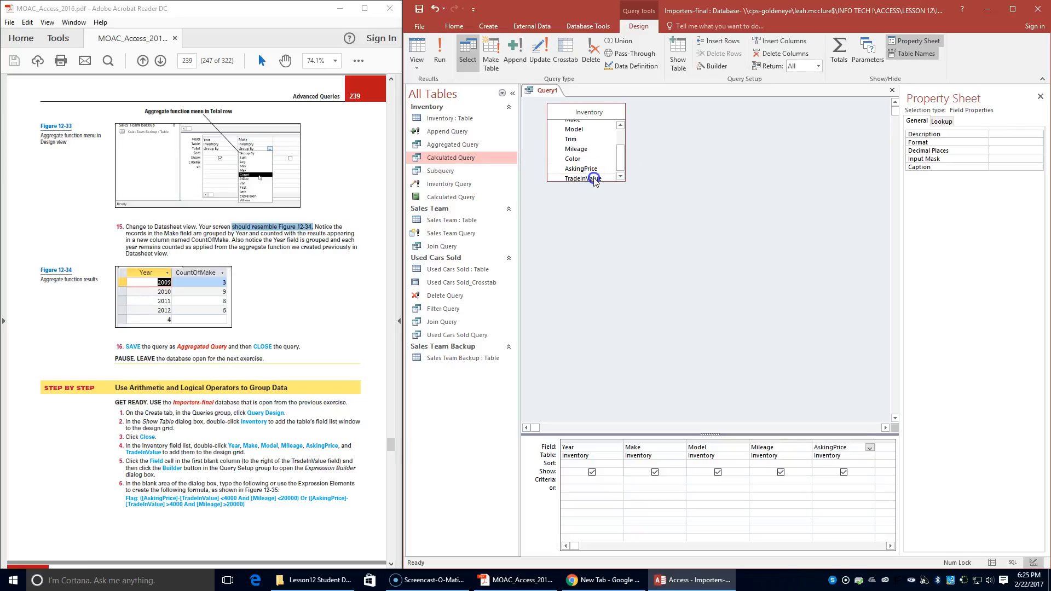
{"action": "left_click", "coordinate": [594, 179]}
{"action": "double_click", "coordinate": [594, 179]}
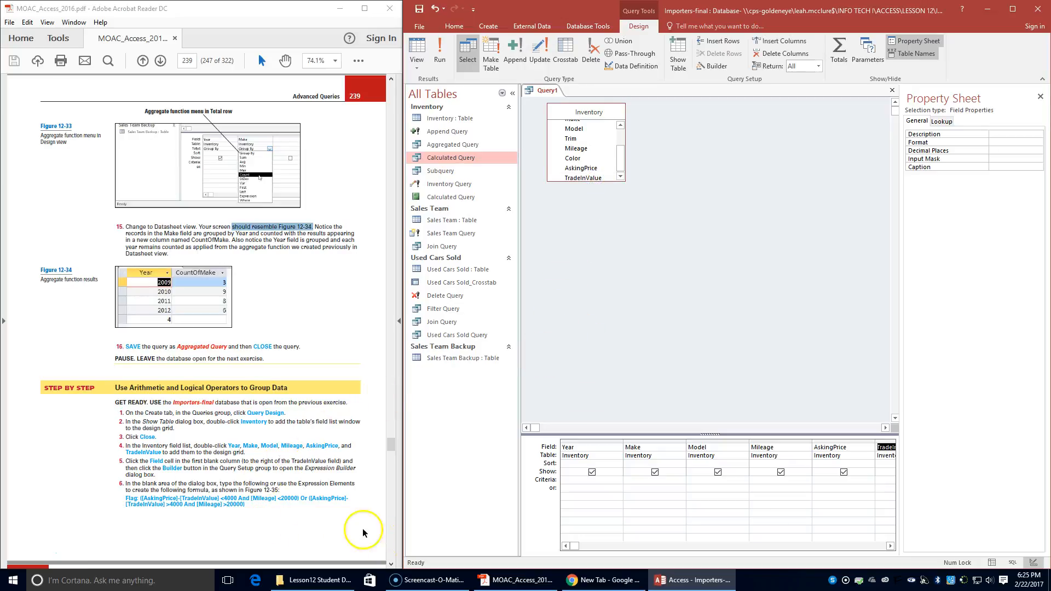
Open the Expression Builder for the Field cell of the first blank column after TradeInValue
{"action": "left_click", "coordinate": [890, 546]}
{"action": "left_click", "coordinate": [891, 546]}
{"action": "left_click", "coordinate": [564, 546]}
{"action": "left_click", "coordinate": [565, 546]}
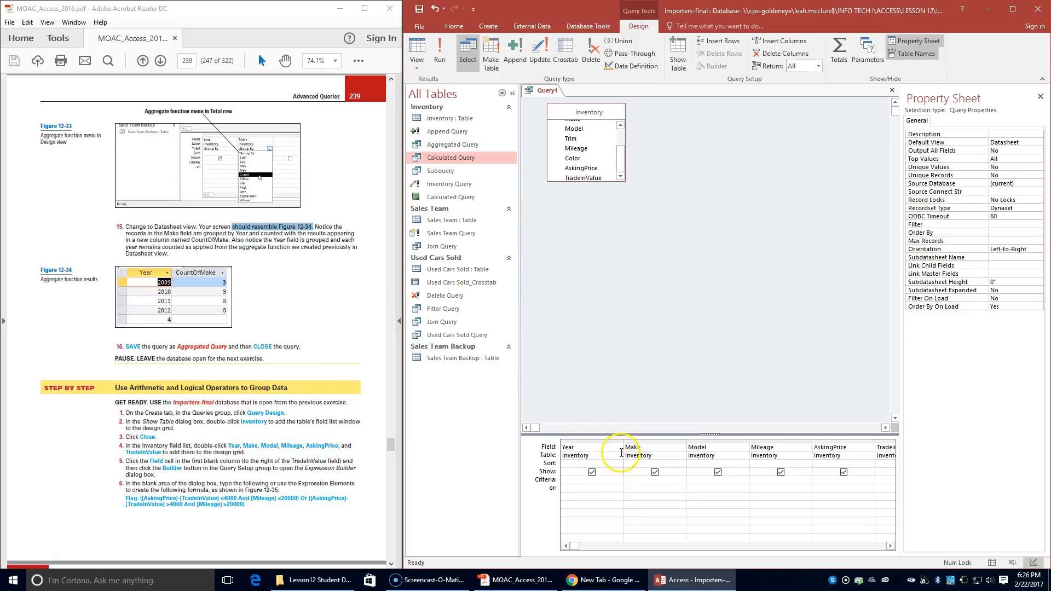
{"action": "left_click", "coordinate": [890, 546]}
{"action": "left_click", "coordinate": [766, 446]}
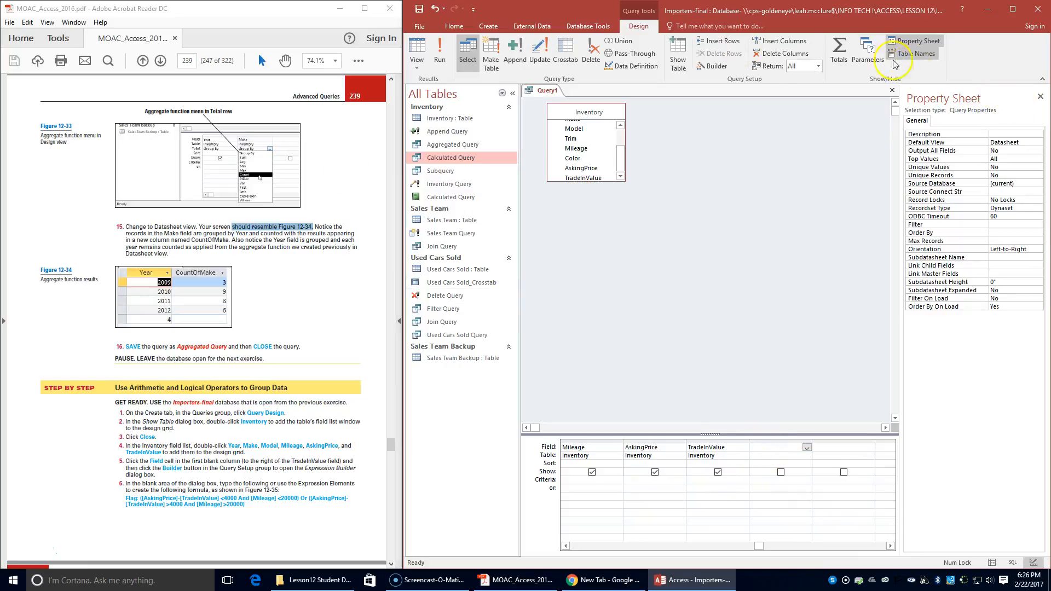
{"action": "left_click", "coordinate": [710, 69]}
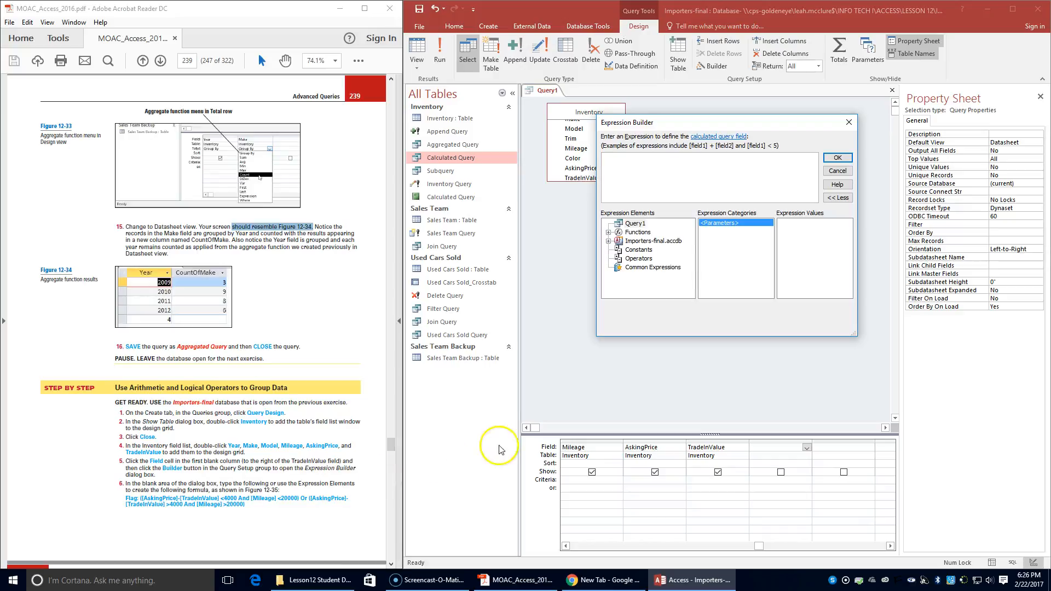
Enter the first part of the expression: Flag: ([AskingPrice]-[TradeInValue]<4000 And [Mileage]<20000
{"action": "left_click", "coordinate": [721, 174]}
{"action": "left_click", "coordinate": [708, 180]}
{"action": "type", "text": "Flag: ([AskingPrice"}
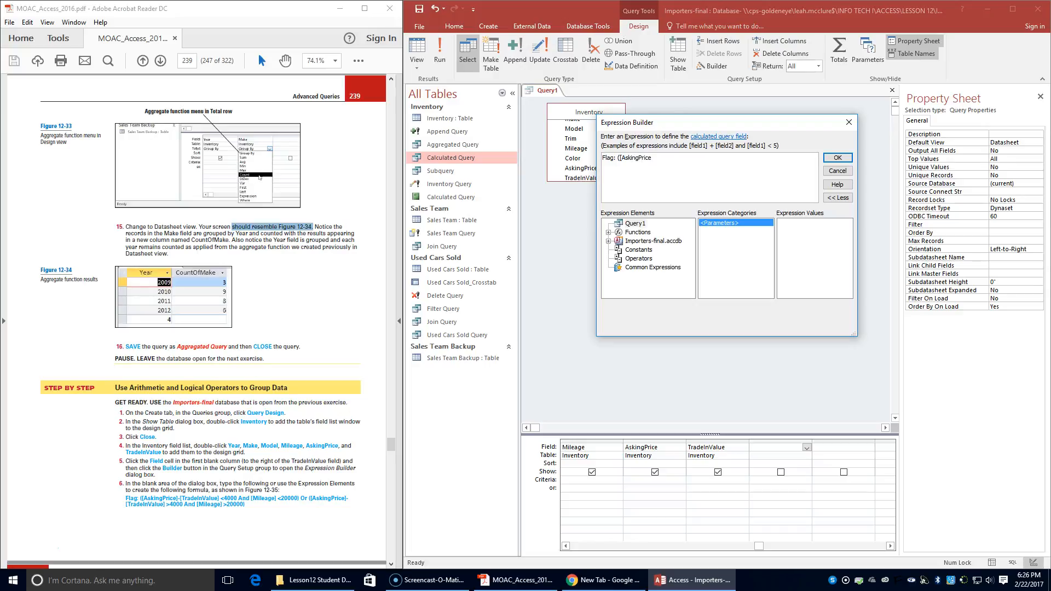
{"action": "type", "text": "]-[TraceInValue] <4000And"}
{"action": "left_click", "coordinate": [713, 158]}
{"action": "type", "text": "[Milag"}
{"action": "key", "text": "BackSpace"}
{"action": "type", "text": "age"}
{"action": "type", "text": "20000"}
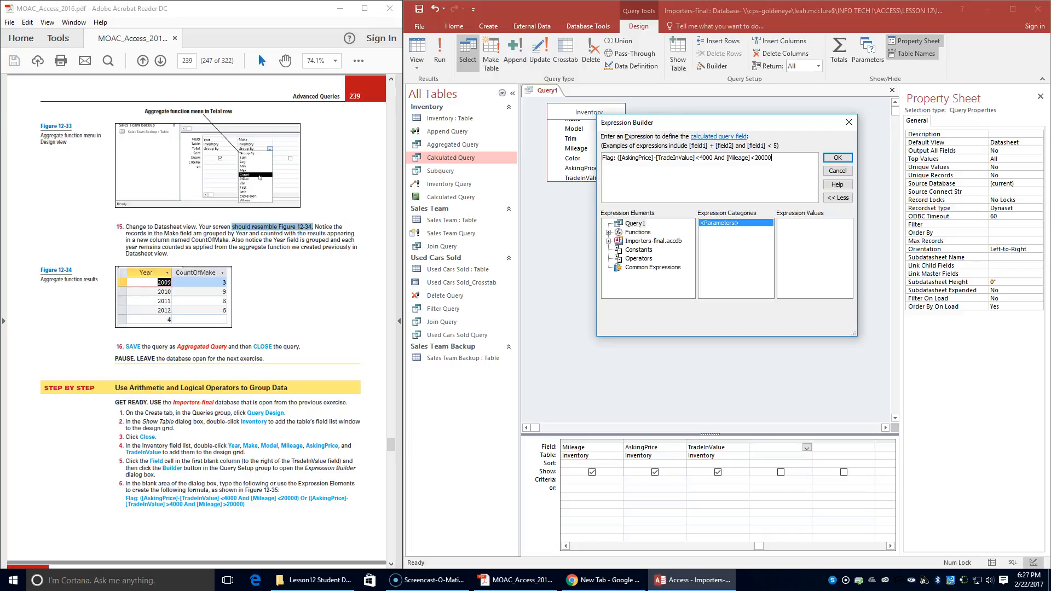
Close the first condition's parenthesis and complete the expression with Or ([AskingPrice]-[TradeInValue]>4000 And [Mileage]>20000)
{"action": "type", "text": ") Or"}
{"action": "type", "text": " (["}
{"action": "type", "text": "Ask"}
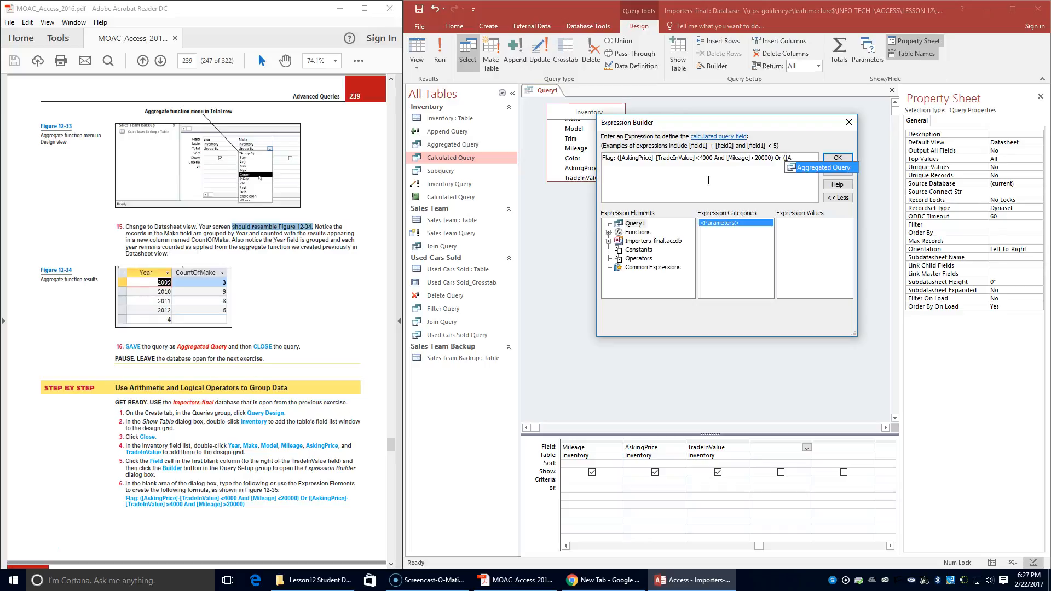
{"action": "type", "text": "ingPrice"}
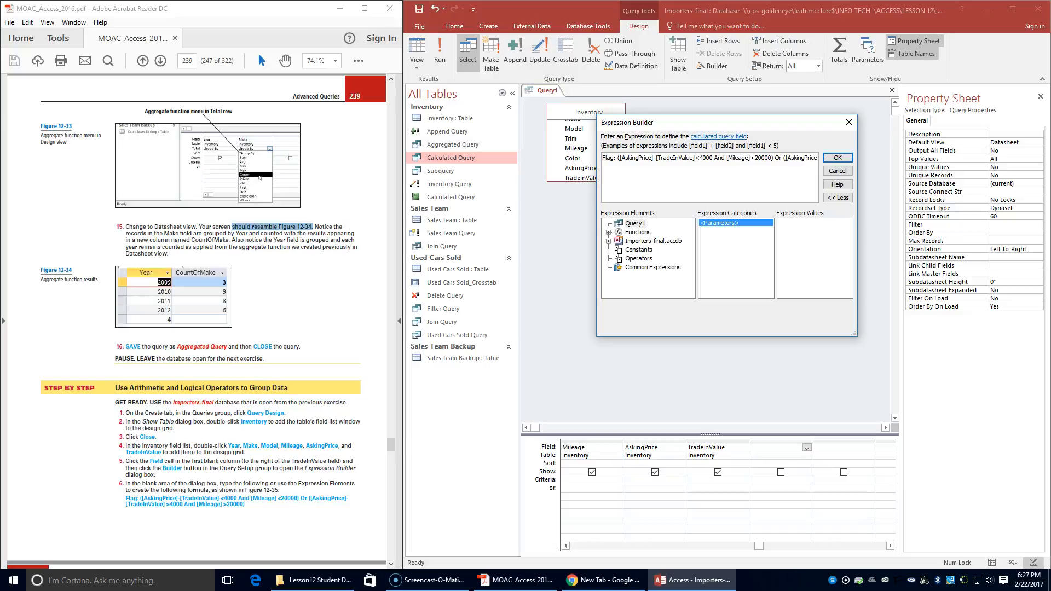
{"action": "type", "text": "]"}
{"action": "key", "text": "BackSpace"}
{"action": "key", "text": "BackSpace"}
{"action": "type", "text": "[TradeInValue"}
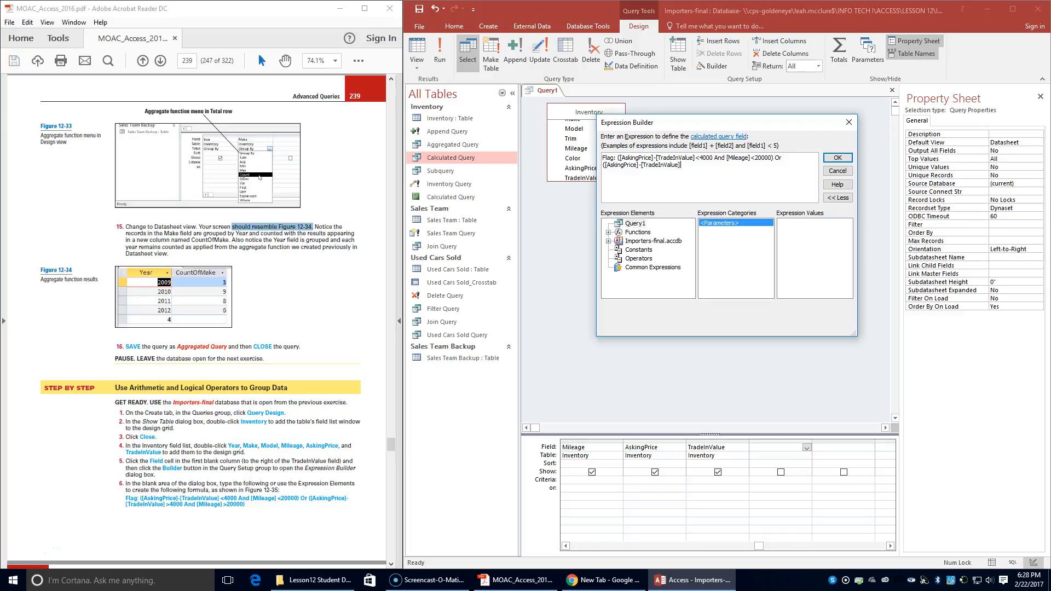
{"action": "type", "text": "]>4000 And [Milage"}
{"action": "key", "text": "BackSpace"}
{"action": "key", "text": "BackSpace"}
{"action": "key", "text": "BackSpace"}
{"action": "type", "text": "eage]"}
{"action": "type", "text": "]"}
{"action": "type", "text": ">20"}
{"action": "type", "text": "000"}
Check the finished expression against Figure 12-35 in the textbook and accept it as the Flag field
{"action": "scroll", "coordinate": [164, 481], "scroll_direction": "down", "scroll_amount": 5}
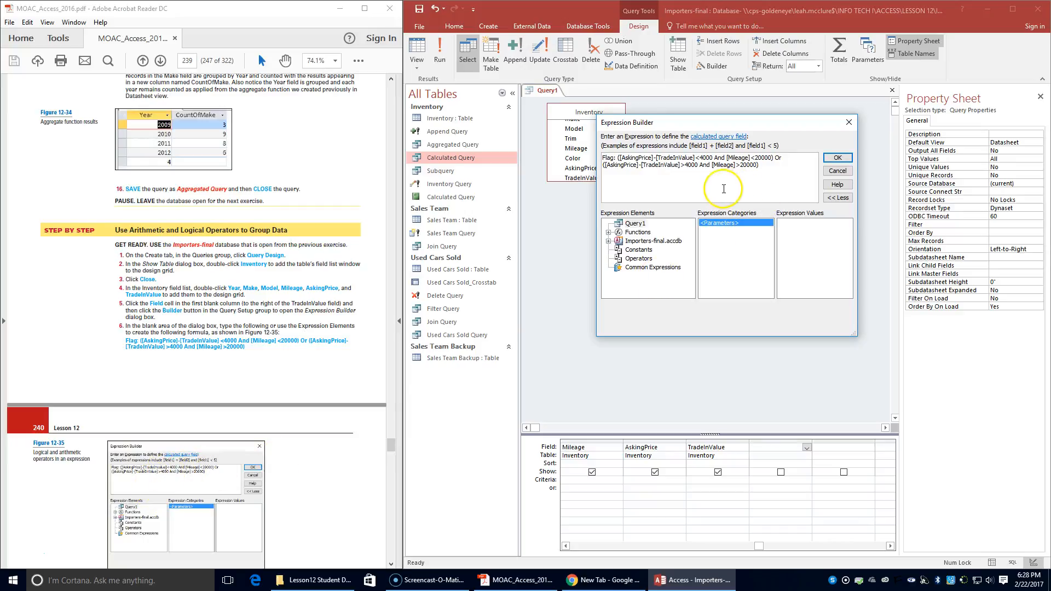
{"action": "scroll", "coordinate": [317, 416], "scroll_direction": "down", "scroll_amount": 2}
{"action": "scroll", "coordinate": [309, 426], "scroll_direction": "down", "scroll_amount": 4}
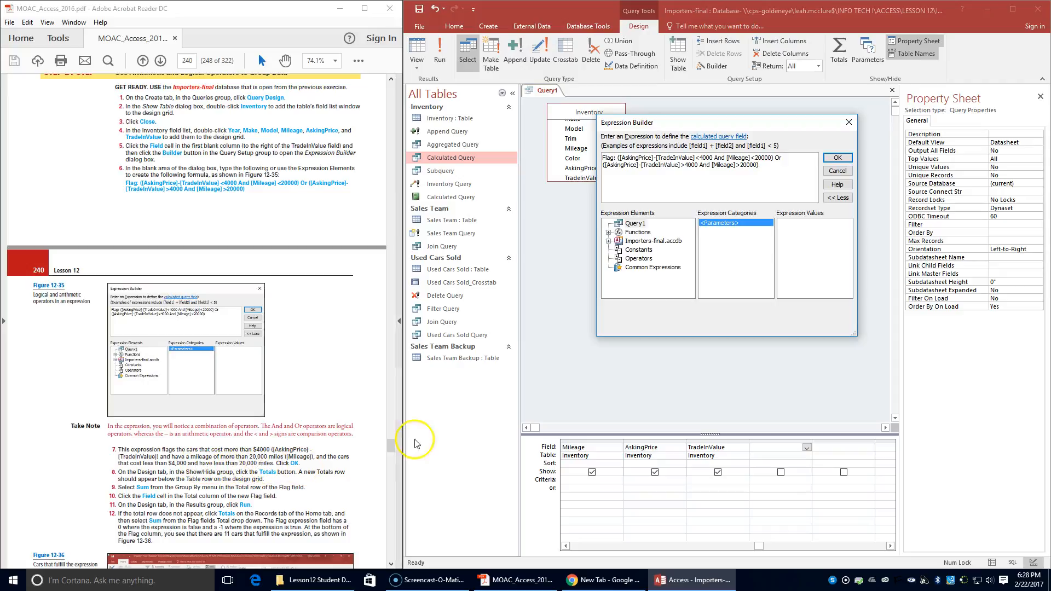
{"action": "left_click", "coordinate": [846, 159]}
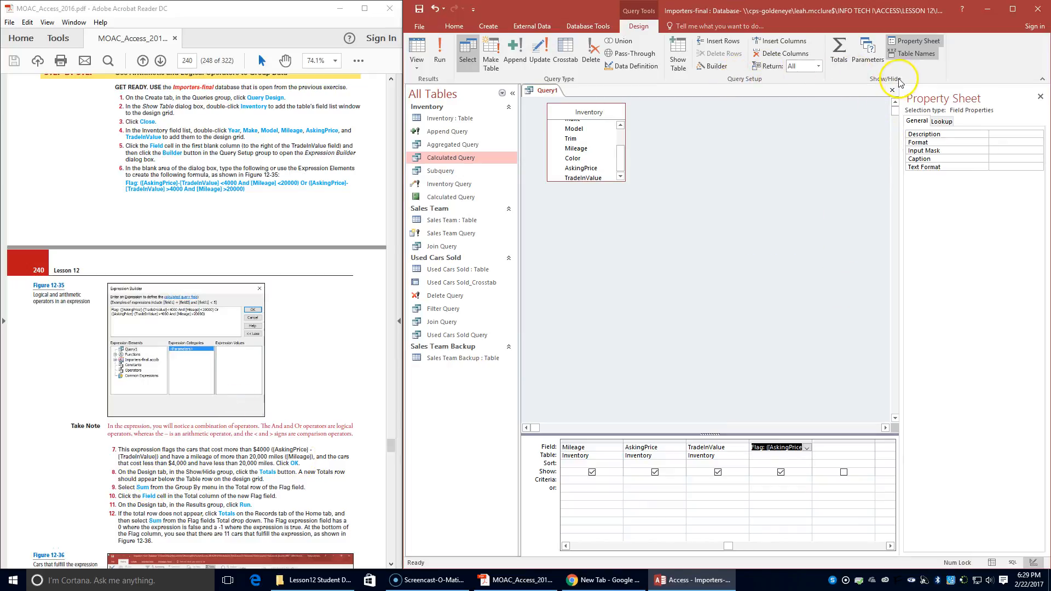
Add the Total row to the design grid and set the Flag field's aggregate function to Sum
{"action": "left_click", "coordinate": [836, 58]}
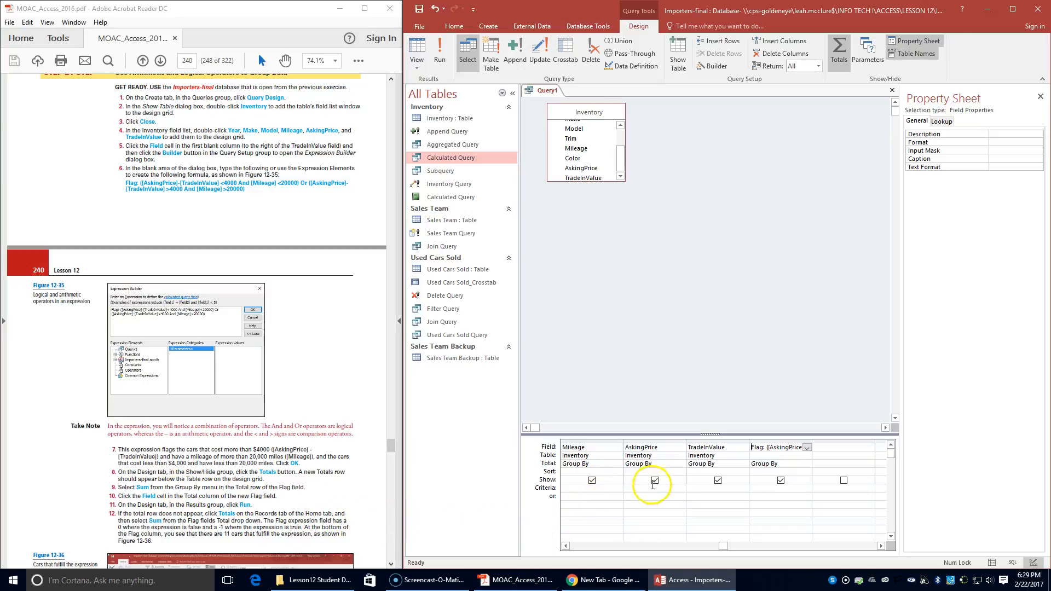
{"action": "left_click", "coordinate": [772, 463]}
{"action": "left_click", "coordinate": [806, 464]}
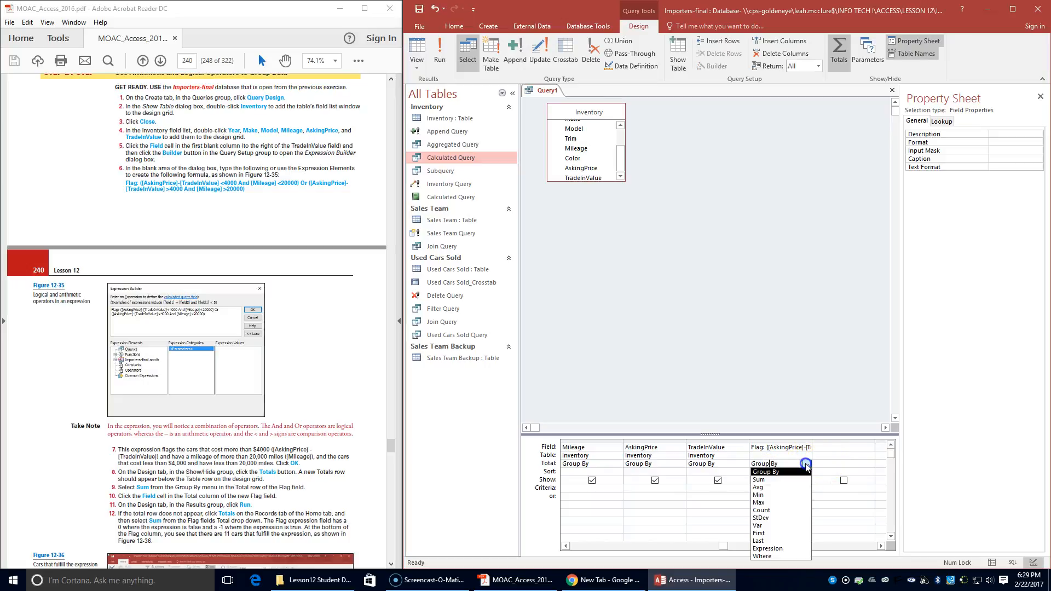
{"action": "left_click", "coordinate": [795, 483]}
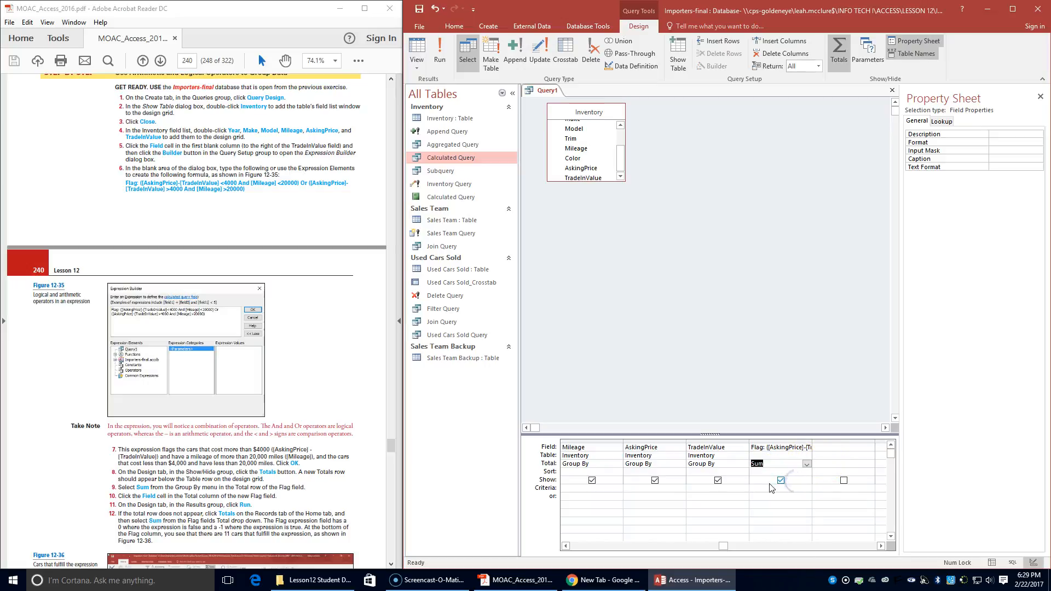
{"action": "left_click", "coordinate": [640, 500]}
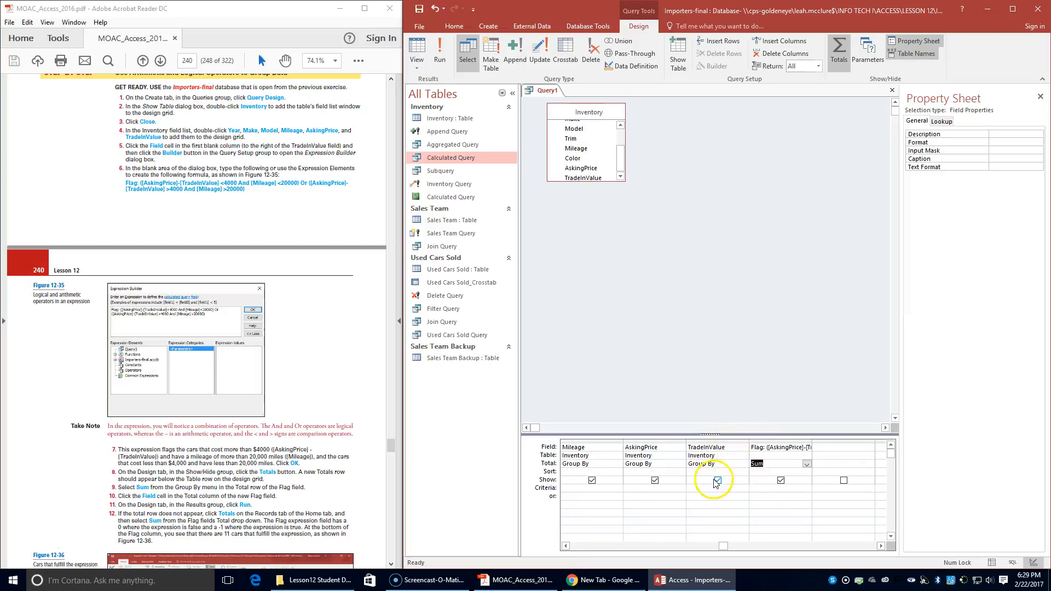
{"action": "left_click", "coordinate": [761, 470]}
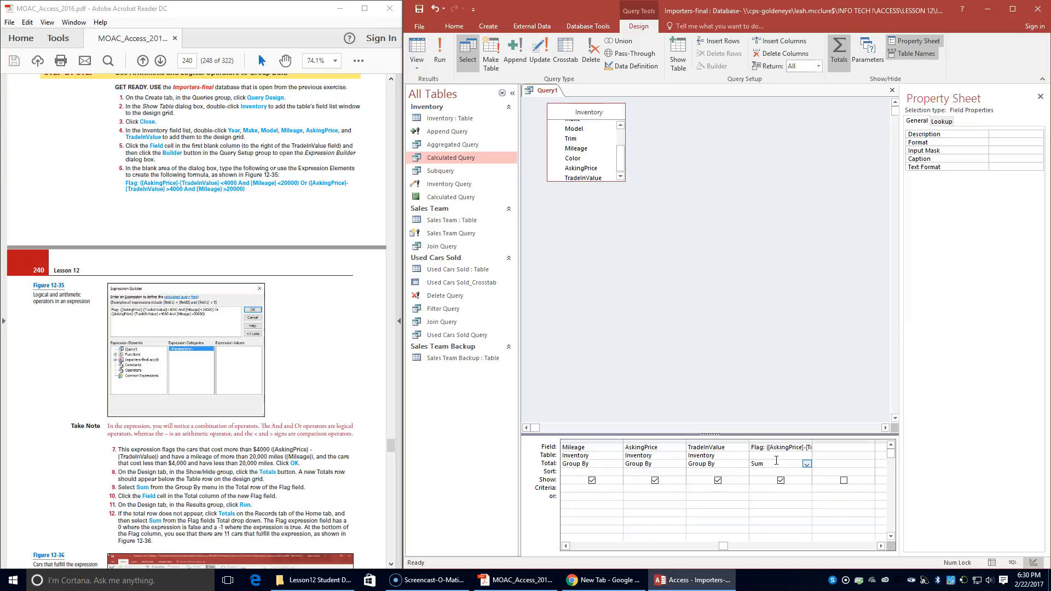
{"action": "left_click", "coordinate": [775, 462]}
Run the query and add a datasheet total row that uses Sum for the Flag column
{"action": "left_click", "coordinate": [441, 64]}
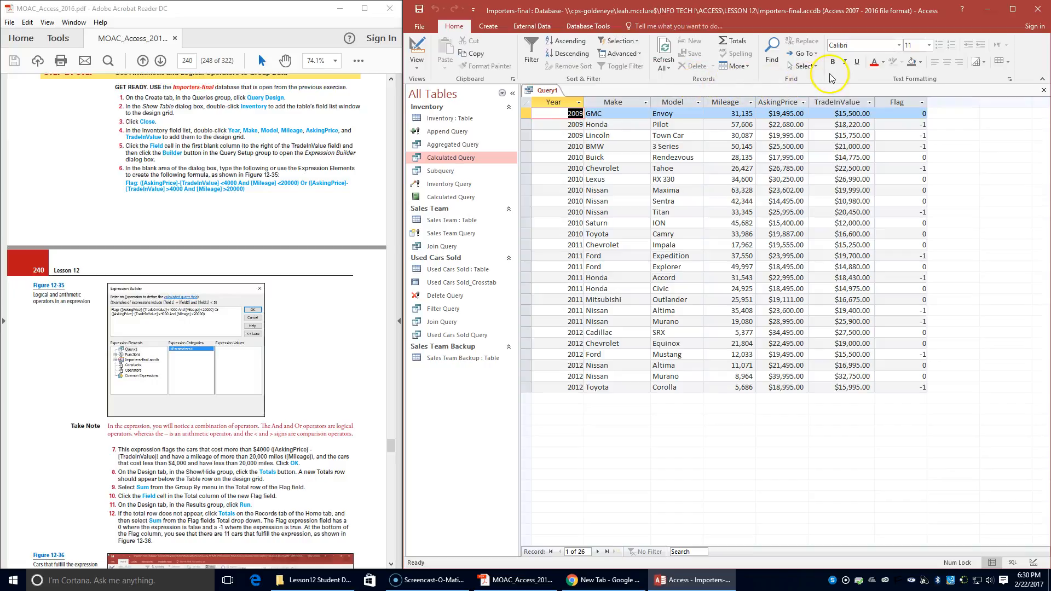
{"action": "left_click", "coordinate": [732, 43]}
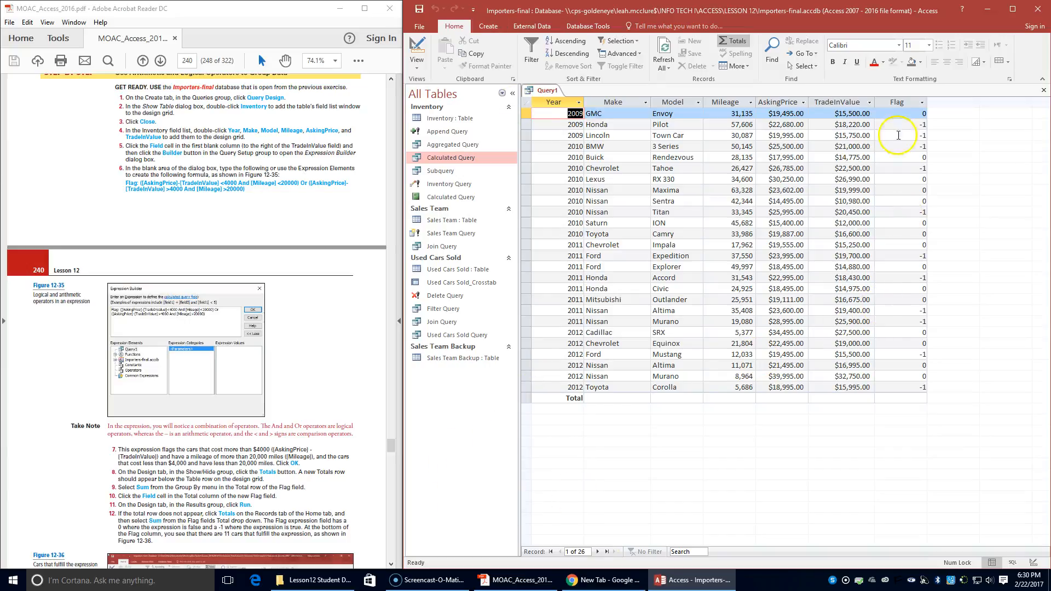
{"action": "left_click", "coordinate": [910, 399]}
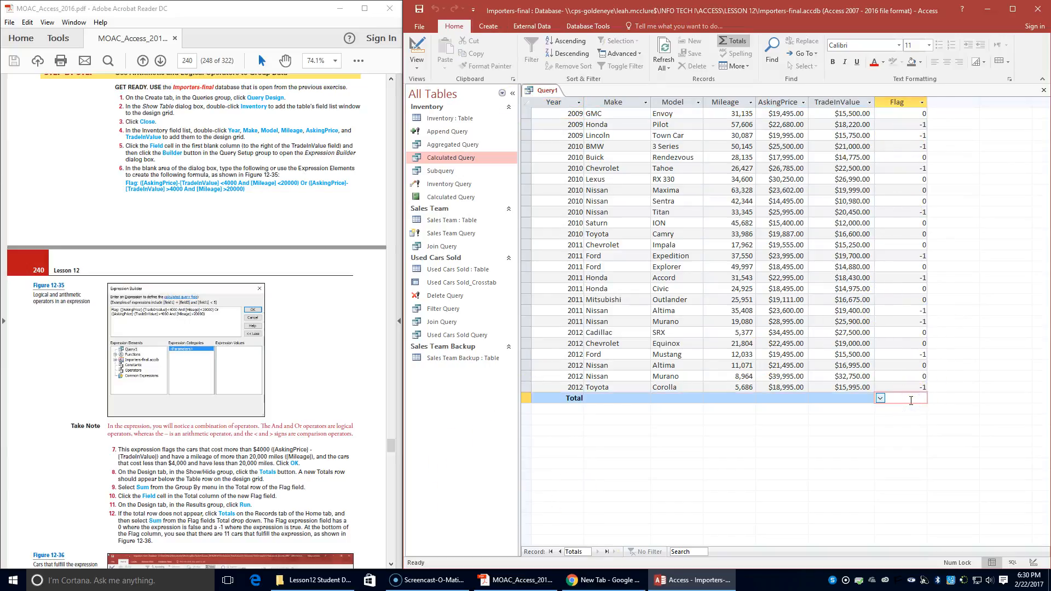
{"action": "left_click", "coordinate": [880, 398]}
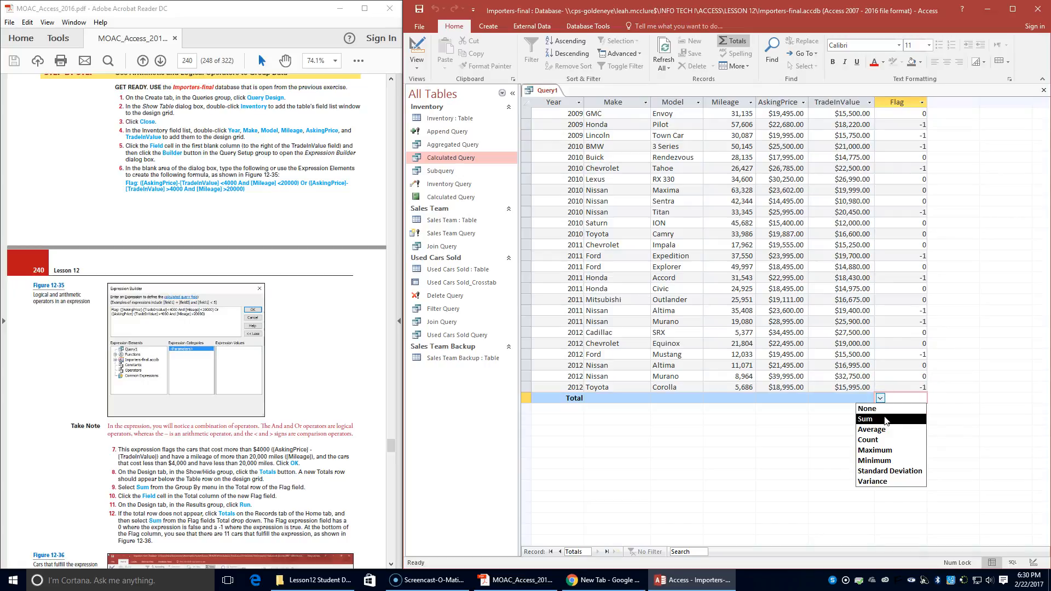
{"action": "left_click", "coordinate": [886, 419]}
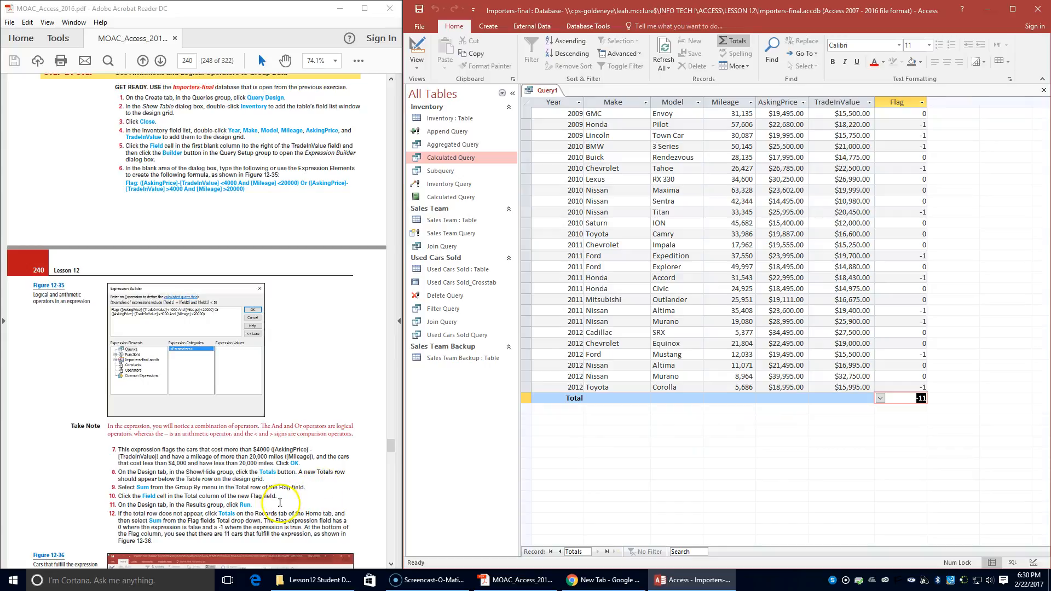
Compare the Flag results with textbook step 12 and Figure 12-36, and read steps 13 and 14
{"action": "left_click", "coordinate": [166, 541]}
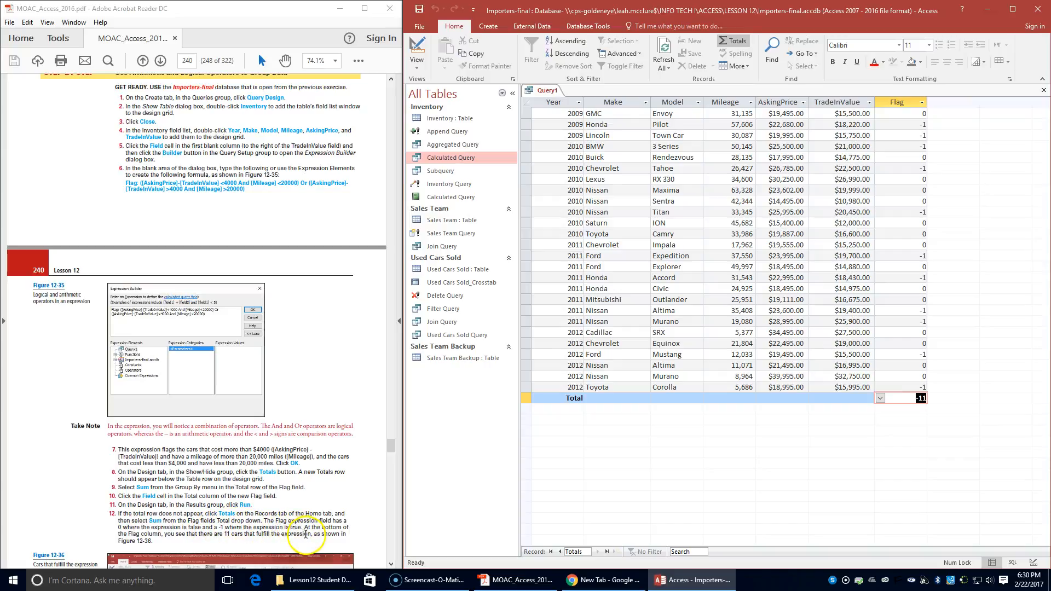
{"action": "scroll", "coordinate": [243, 534], "scroll_direction": "down", "scroll_amount": 3}
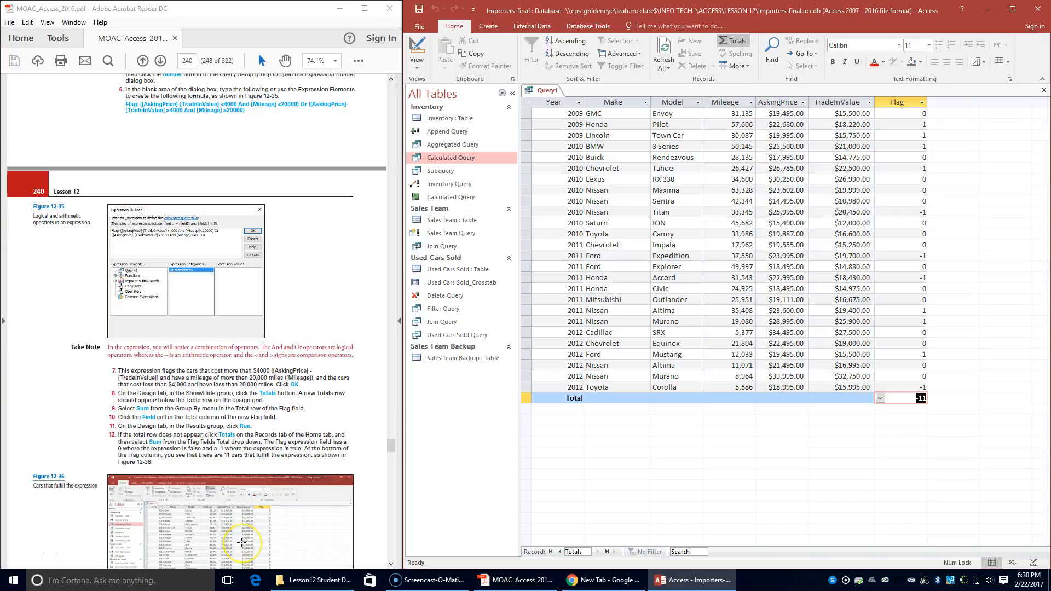
{"action": "scroll", "coordinate": [241, 546], "scroll_direction": "down", "scroll_amount": 3}
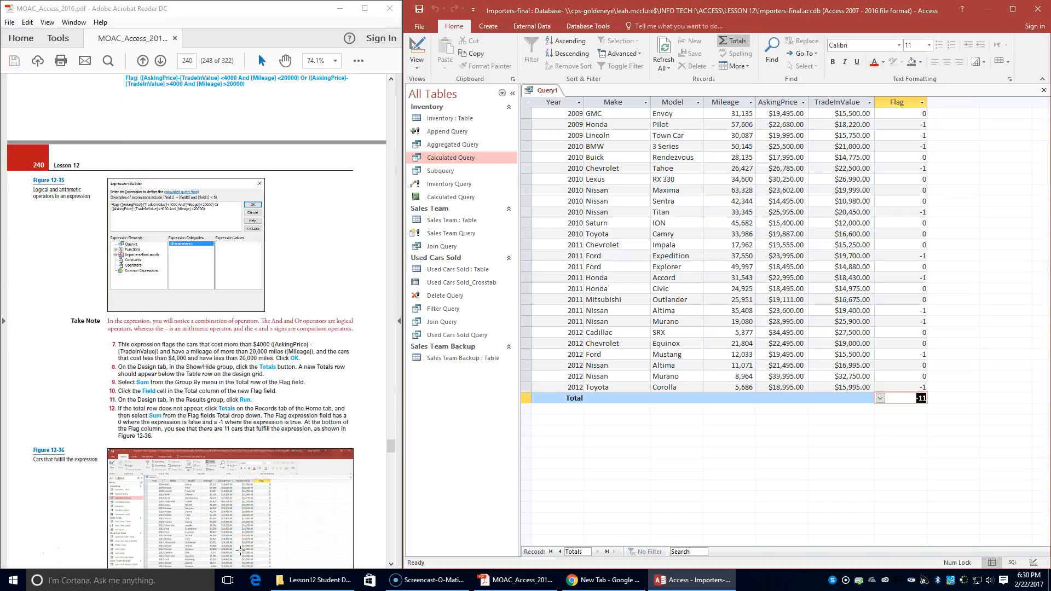
{"action": "scroll", "coordinate": [234, 556], "scroll_direction": "down", "scroll_amount": 2}
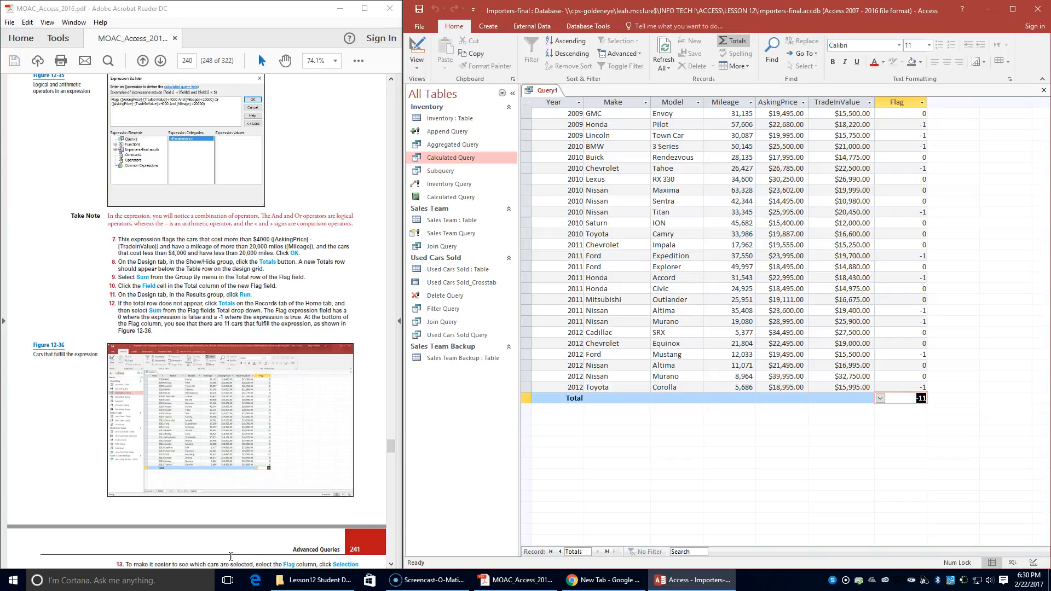
{"action": "scroll", "coordinate": [231, 556], "scroll_direction": "down", "scroll_amount": 2}
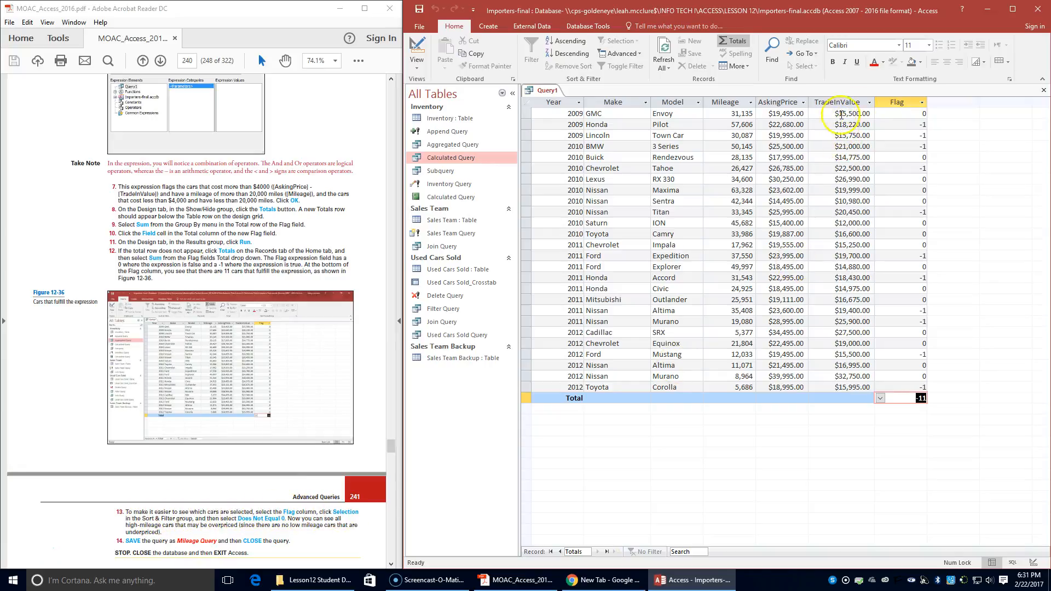
Filter the query results on the Flag column to show only records where Flag does not equal 0
{"action": "left_click", "coordinate": [892, 103]}
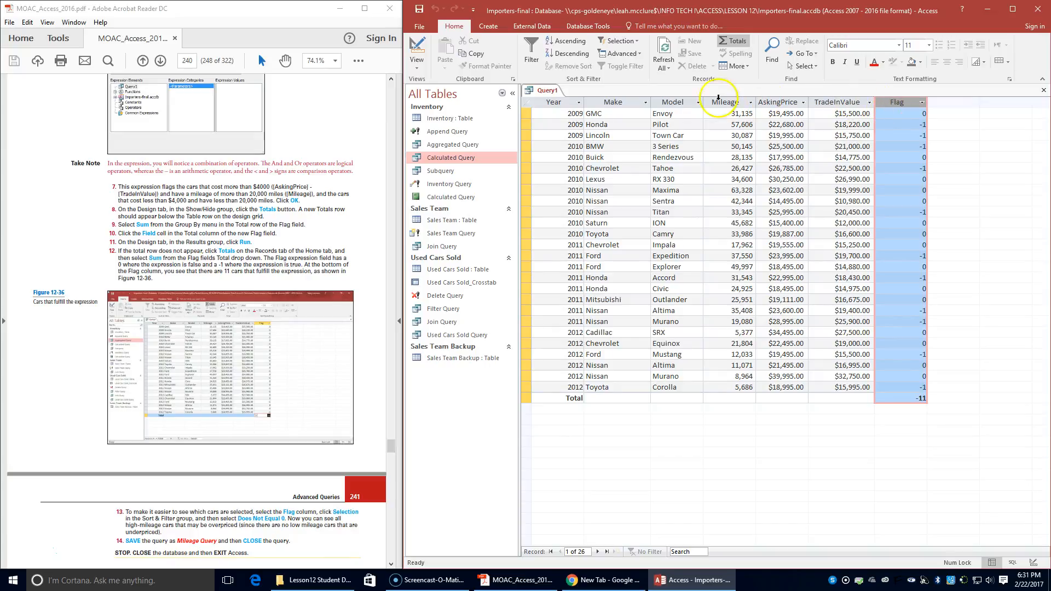
{"action": "left_click", "coordinate": [638, 42]}
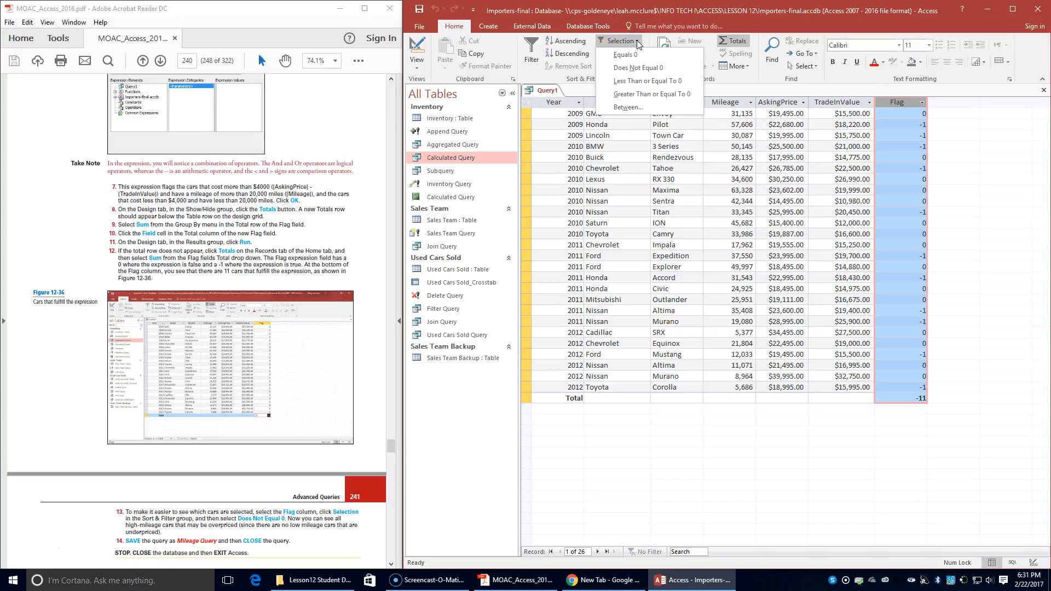
{"action": "left_click", "coordinate": [638, 68]}
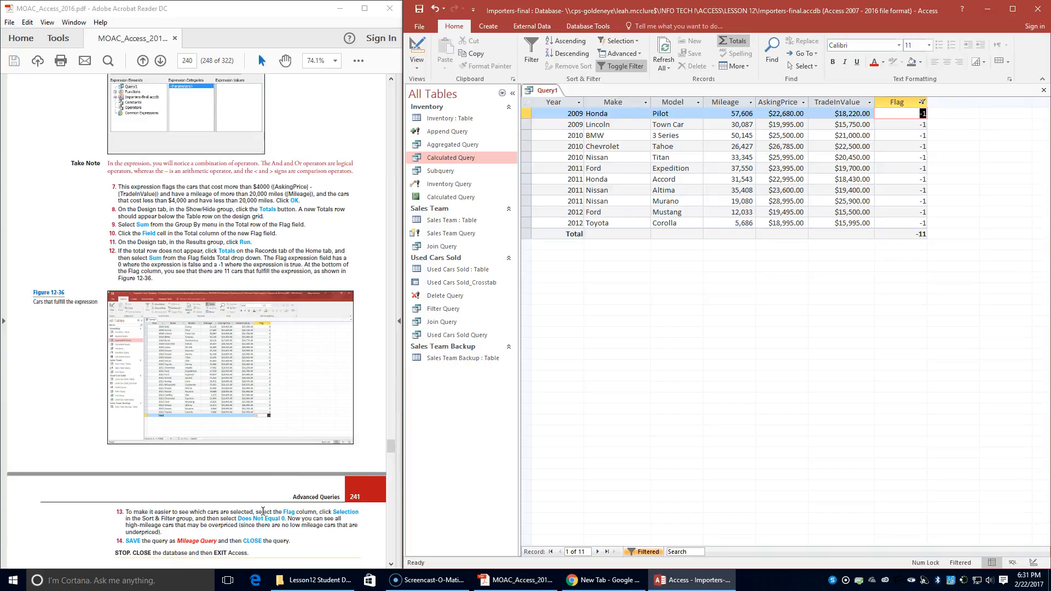
Save the filtered query as Milage Query, following textbook step 14, and close it
{"action": "scroll", "coordinate": [263, 511], "scroll_direction": "down", "scroll_amount": 1}
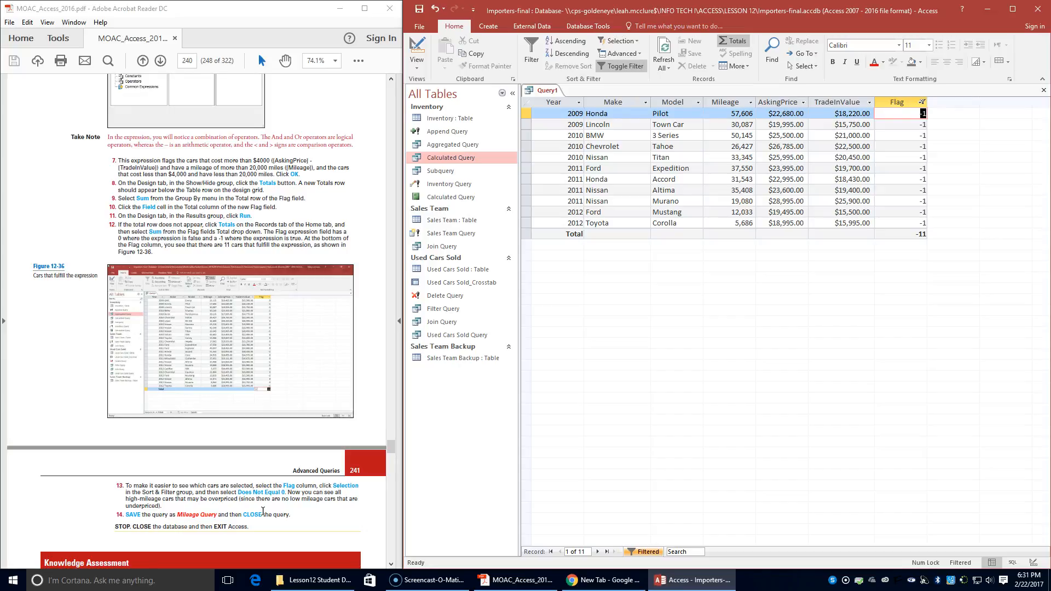
{"action": "scroll", "coordinate": [261, 514], "scroll_direction": "down", "scroll_amount": 1}
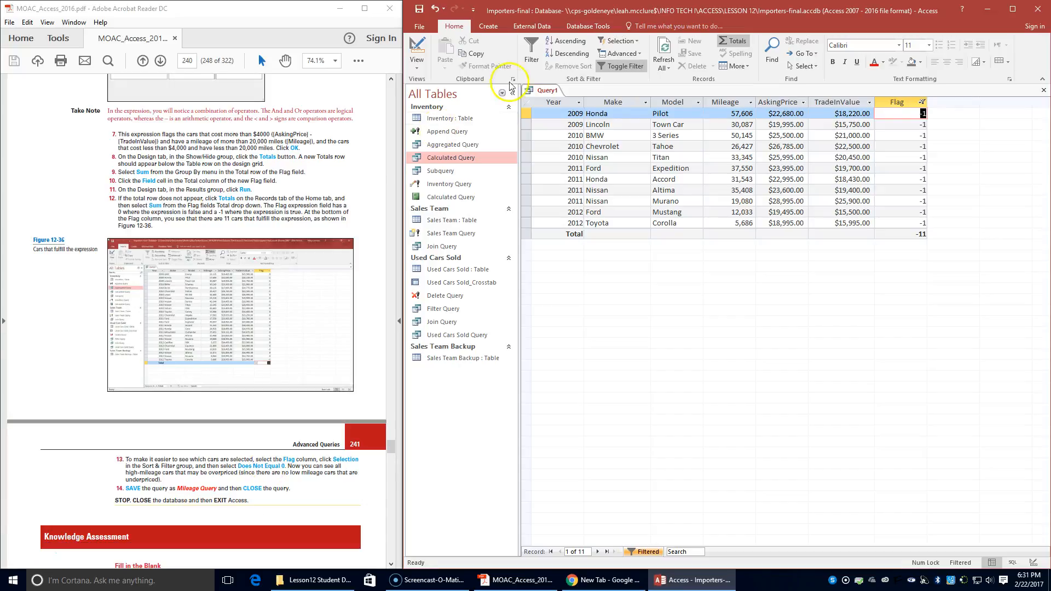
{"action": "right_click", "coordinate": [549, 90]}
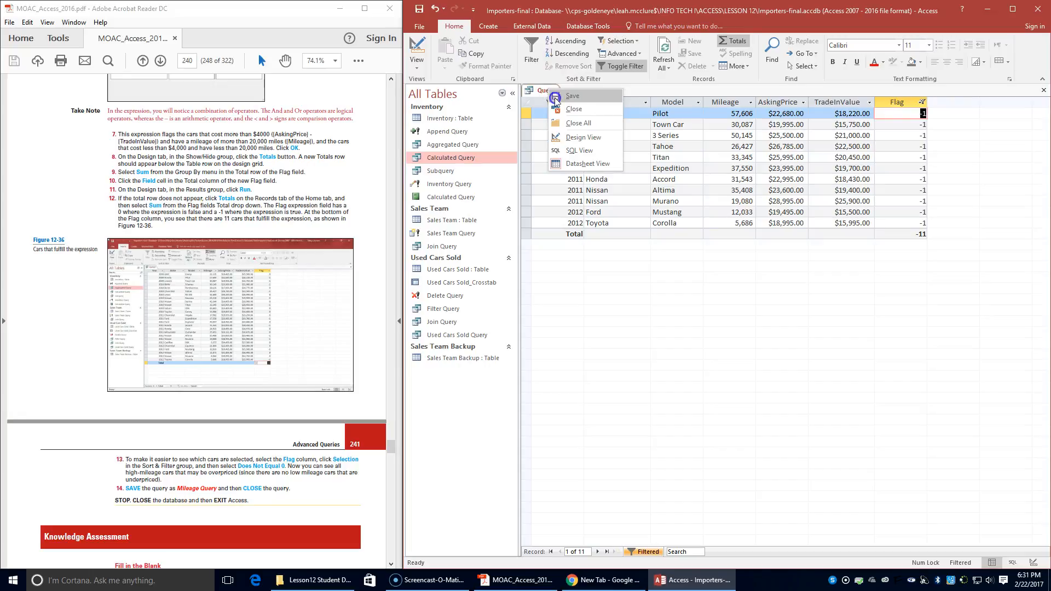
{"action": "left_click", "coordinate": [556, 98]}
{"action": "type", "text": "Mi"}
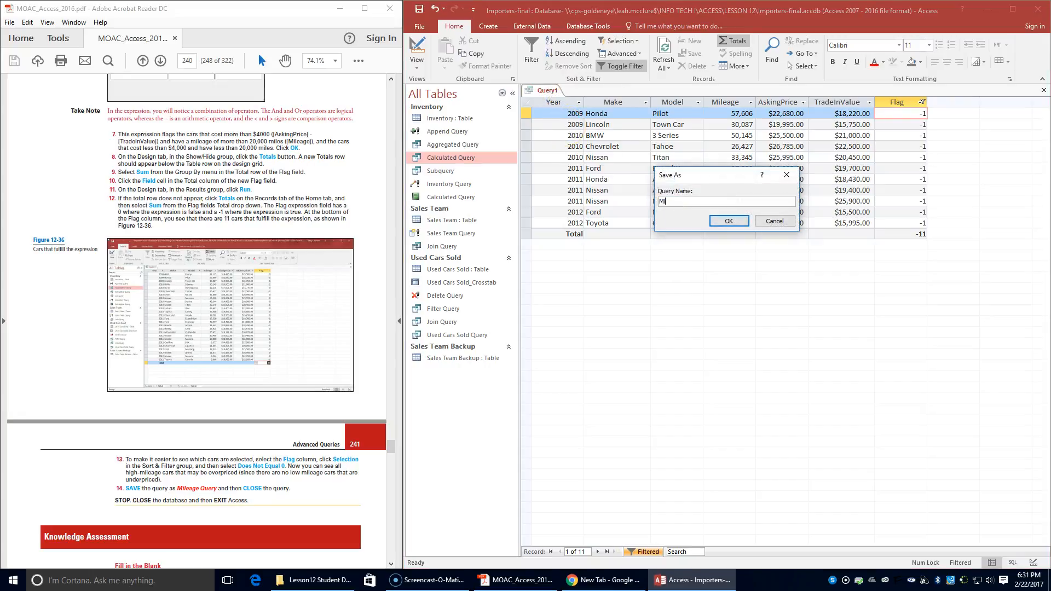
{"action": "type", "text": "lage Query"}
{"action": "left_click", "coordinate": [719, 219]}
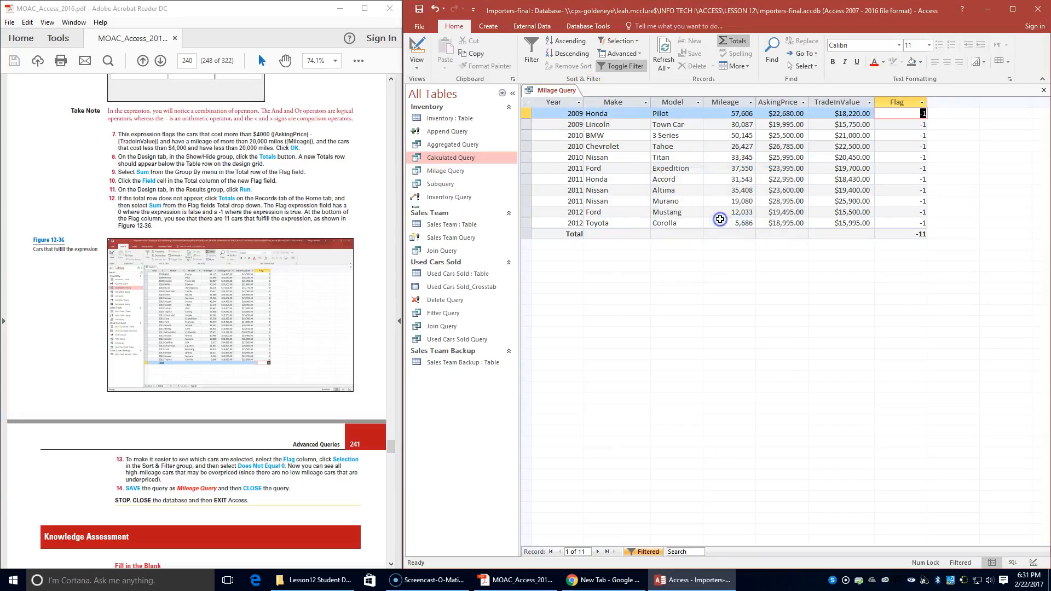
{"action": "right_click", "coordinate": [561, 91]}
{"action": "left_click", "coordinate": [570, 110]}
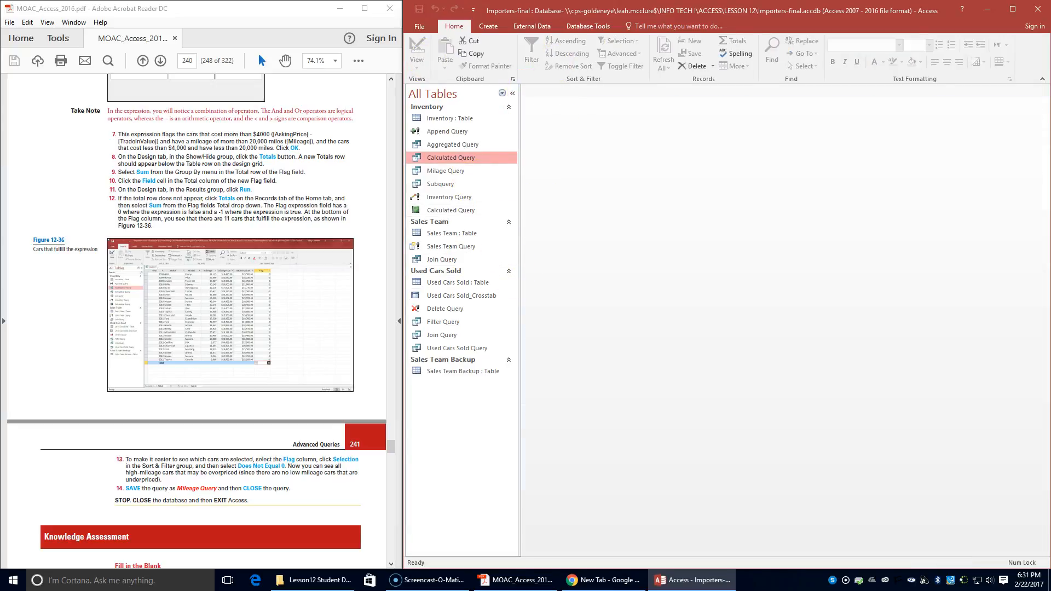
Exit Access with the Importers-final database and close the Lesson12 Student Data Files folder window
{"action": "left_click", "coordinate": [1036, 8]}
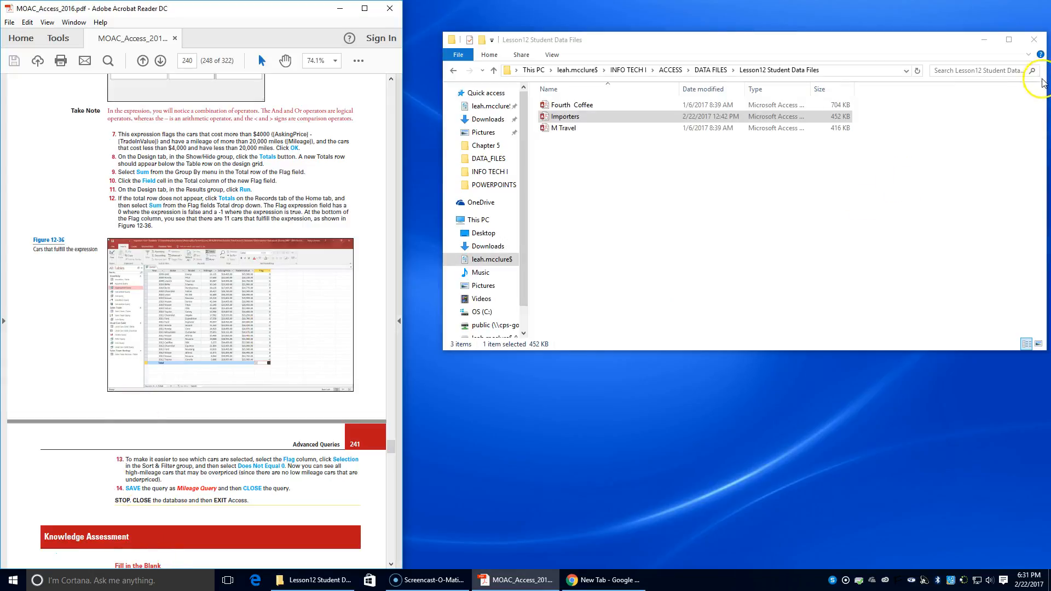
{"action": "left_click", "coordinate": [1033, 39]}
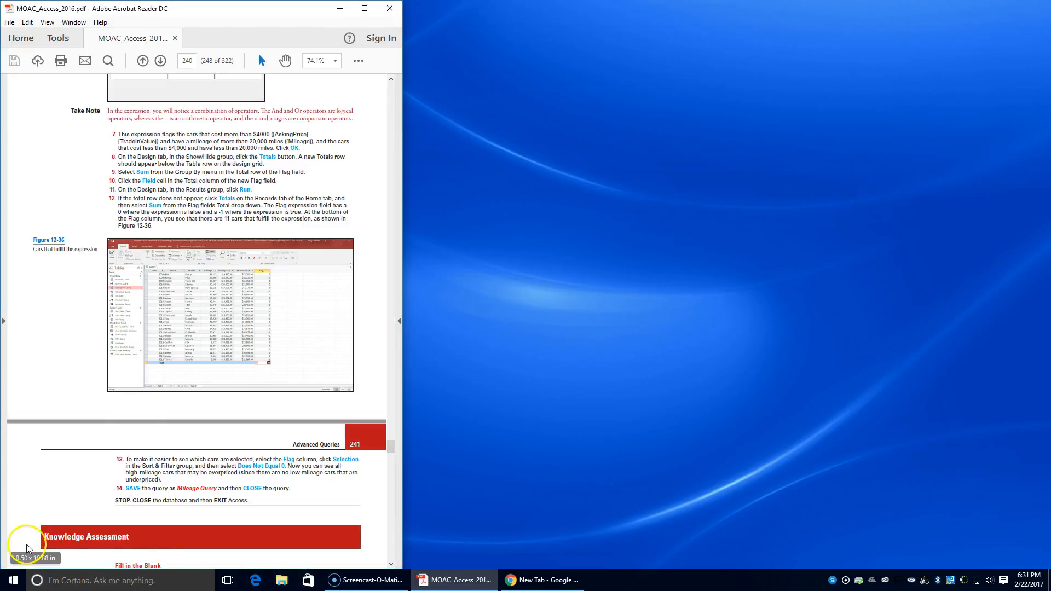